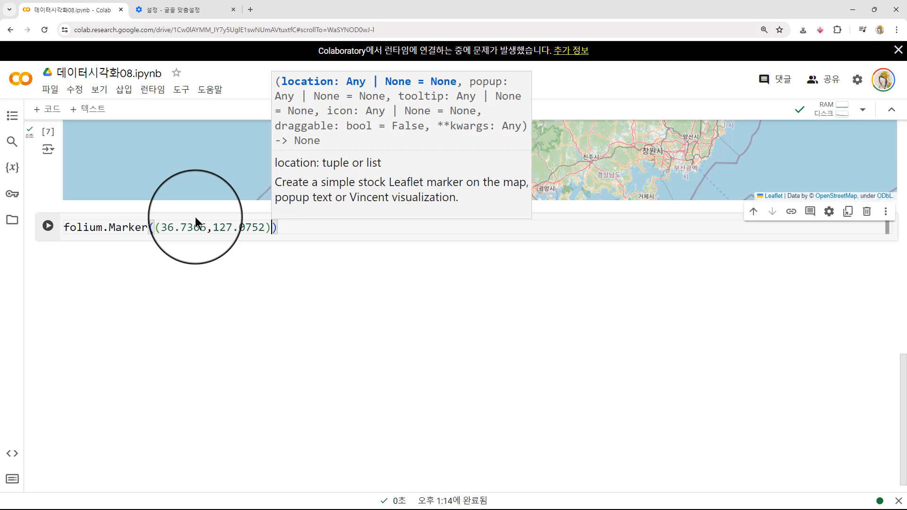
- Add a popup argument with the text "호서대학교" to the folium.Marker call
{"action": "type", "text": ","}
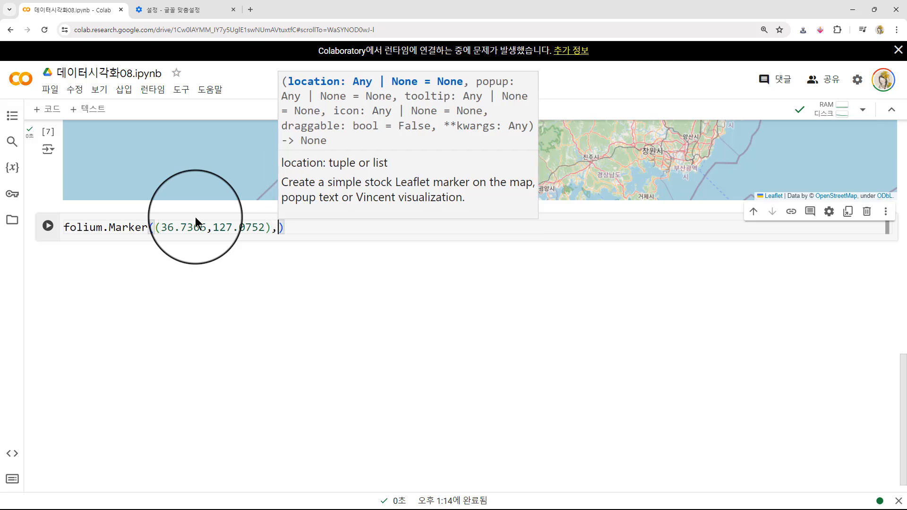
{"action": "type", "text": " po"}
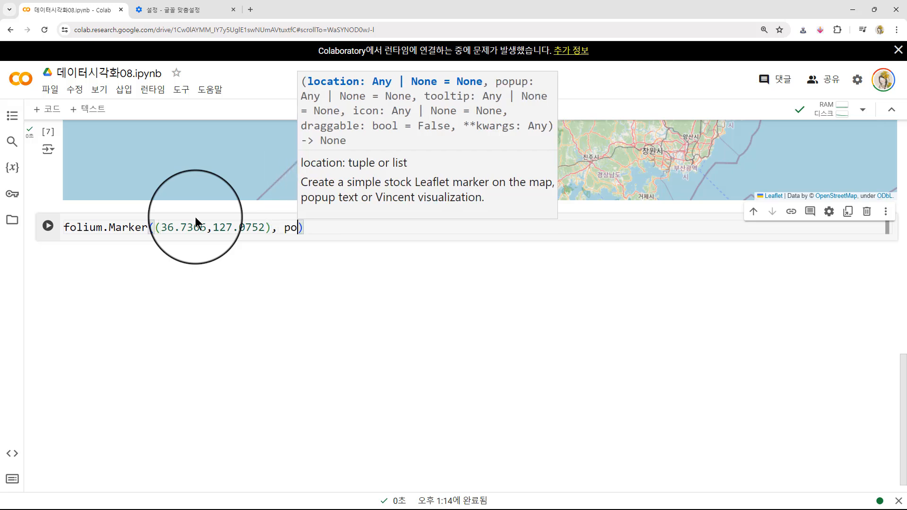
{"action": "type", "text": "pup=\""}
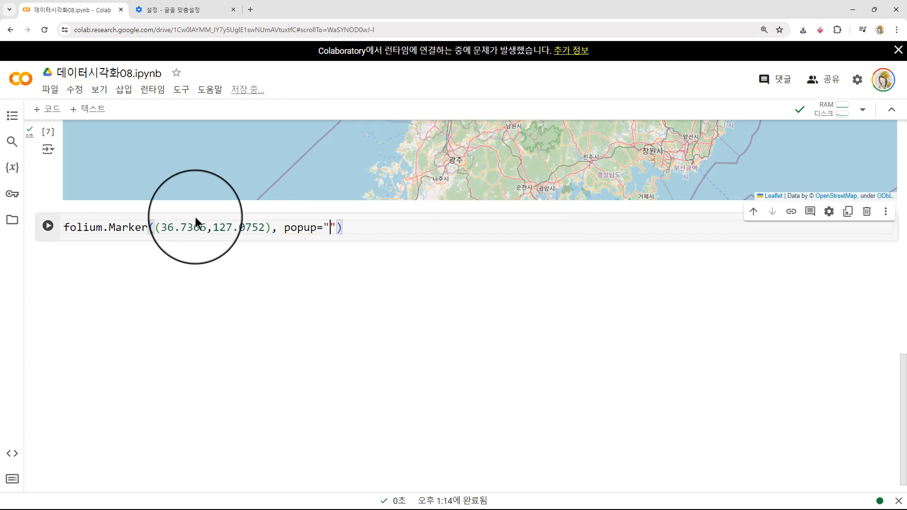
{"action": "type", "text": "호서"}
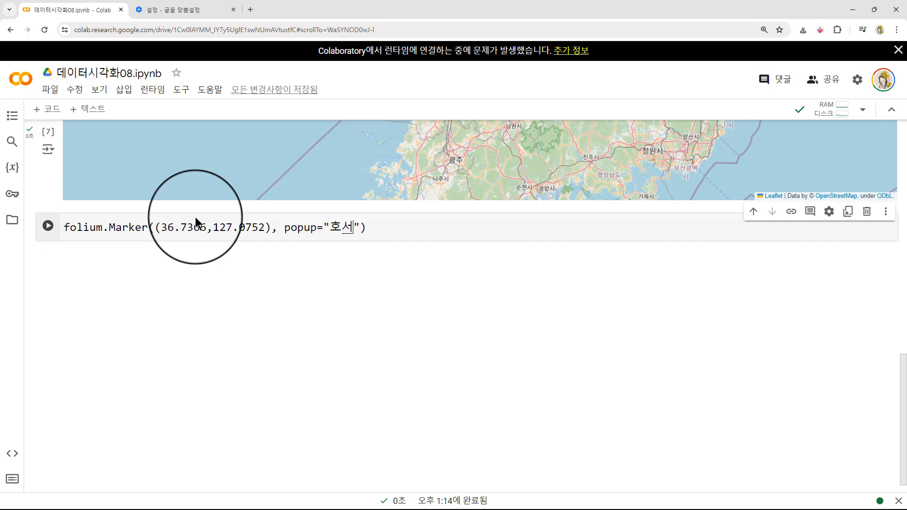
{"action": "type", "text": "대학교"}
{"action": "key", "text": "Right"}
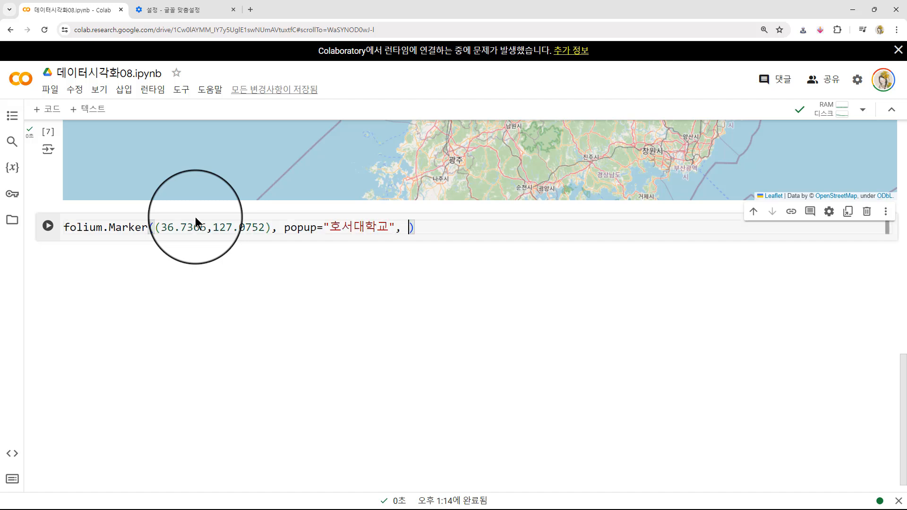
- Give the marker the tooltip "대학" and attach it to the map with .add_to(map)
{"action": "type", "text": ", tooltip=\"ㄷ"}
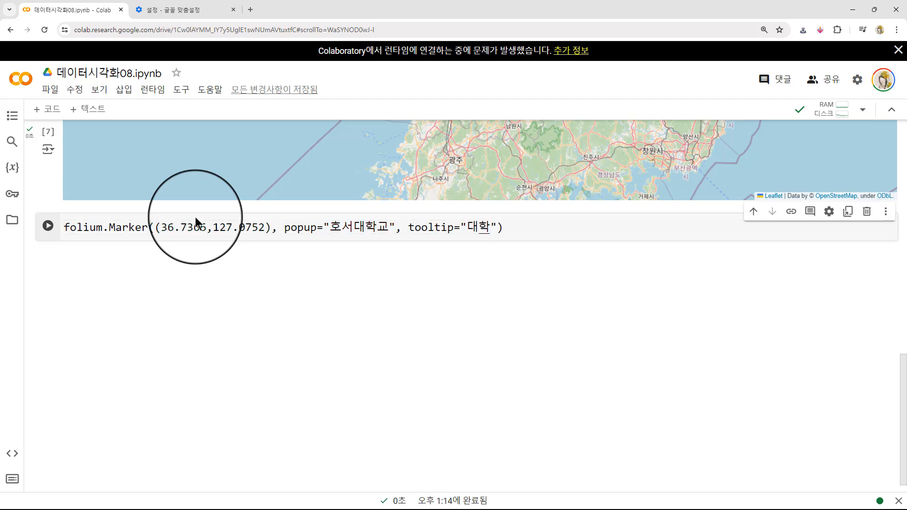
{"action": "type", "text": "학"}
{"action": "key", "text": "Right"}
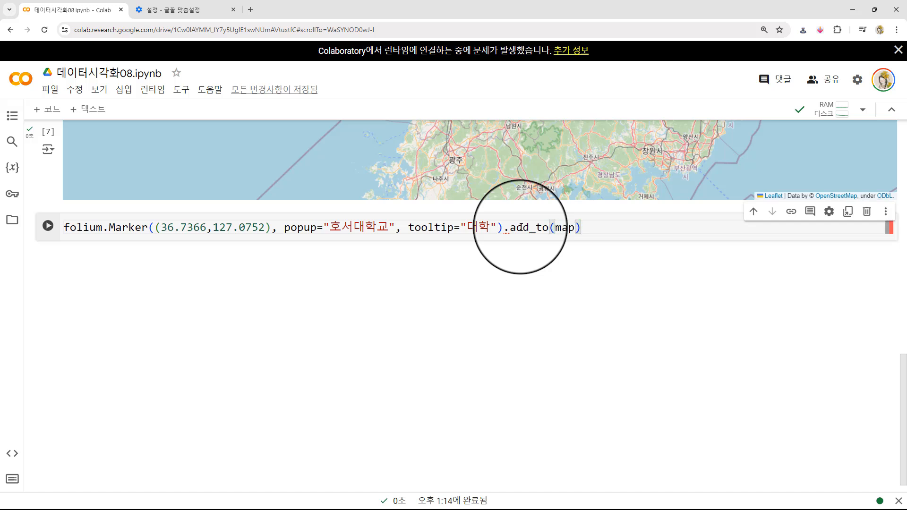
- Add a second line reading map to display the map, and run the marker cell
{"action": "key", "text": "Return"}
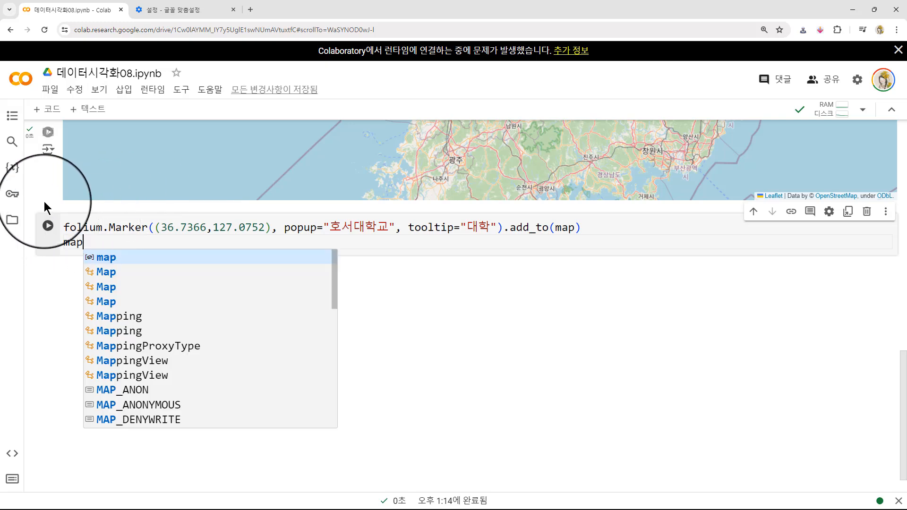
{"action": "scroll", "coordinate": [41, 201], "scroll_direction": "up", "scroll_amount": 5}
{"action": "scroll", "coordinate": [42, 203], "scroll_direction": "up", "scroll_amount": 1}
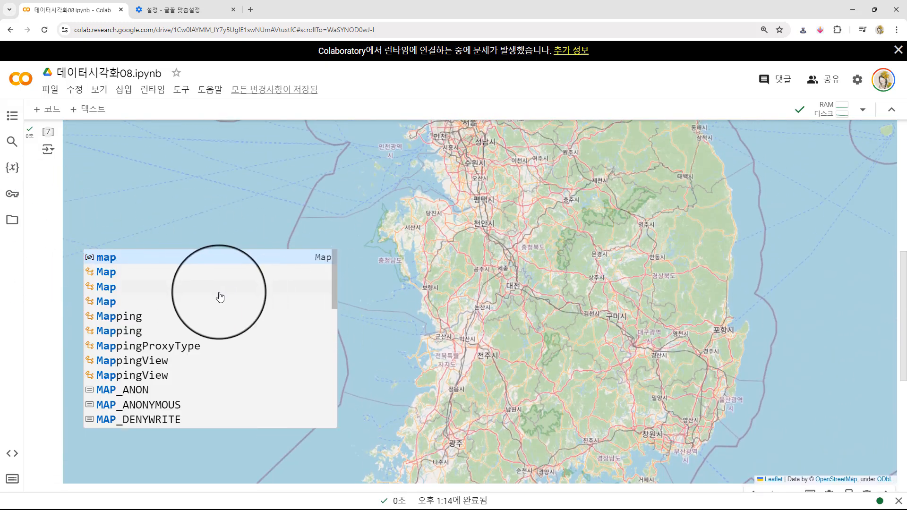
{"action": "left_click_drag", "start_coordinate": [459, 309], "coordinate": [490, 323]}
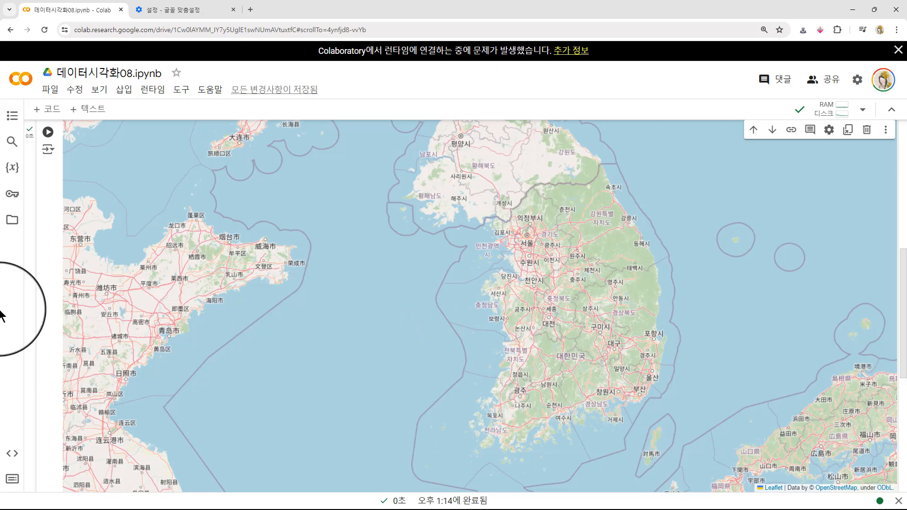
{"action": "scroll", "coordinate": [47, 402], "scroll_direction": "down", "scroll_amount": 7}
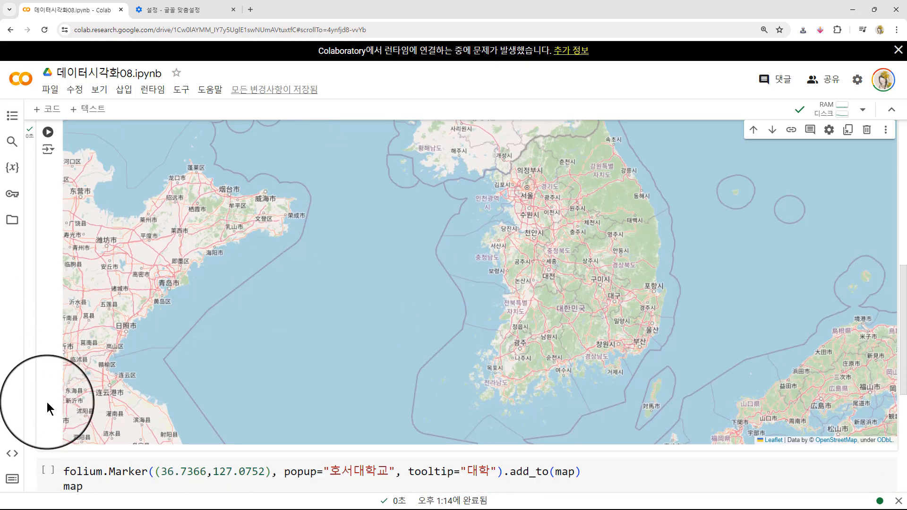
{"action": "key", "text": "shift+Return"}
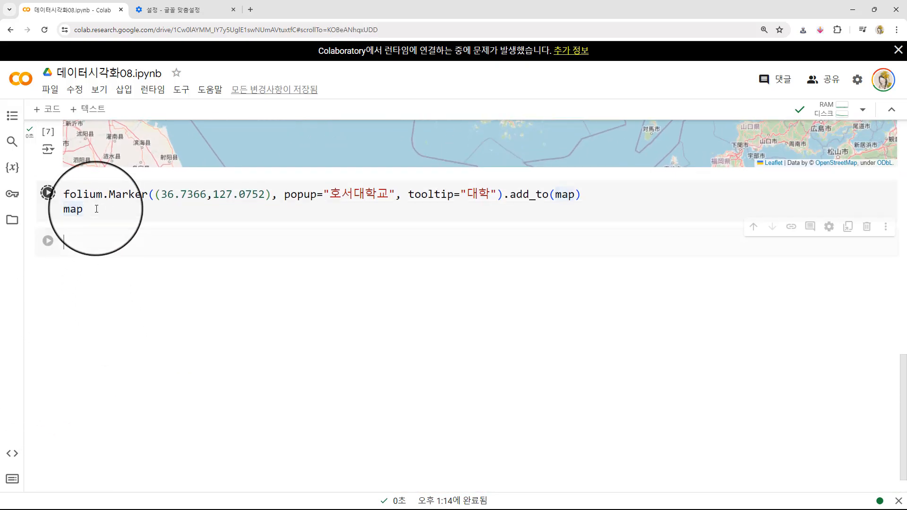
- Check the marker's tooltip and popup on the rendered map, closing the popup again
{"action": "scroll", "coordinate": [49, 257], "scroll_direction": "up", "scroll_amount": 4}
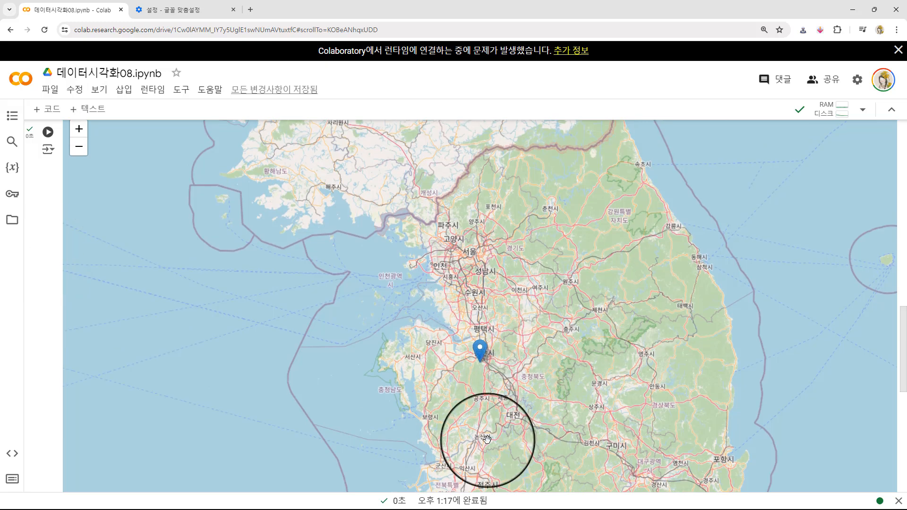
{"action": "mouse_move", "coordinate": [477, 351]}
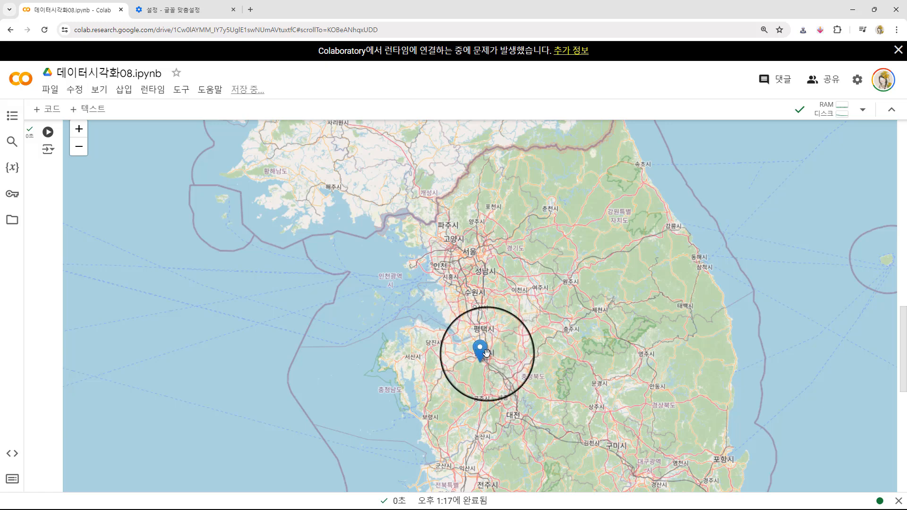
{"action": "left_click", "coordinate": [481, 351]}
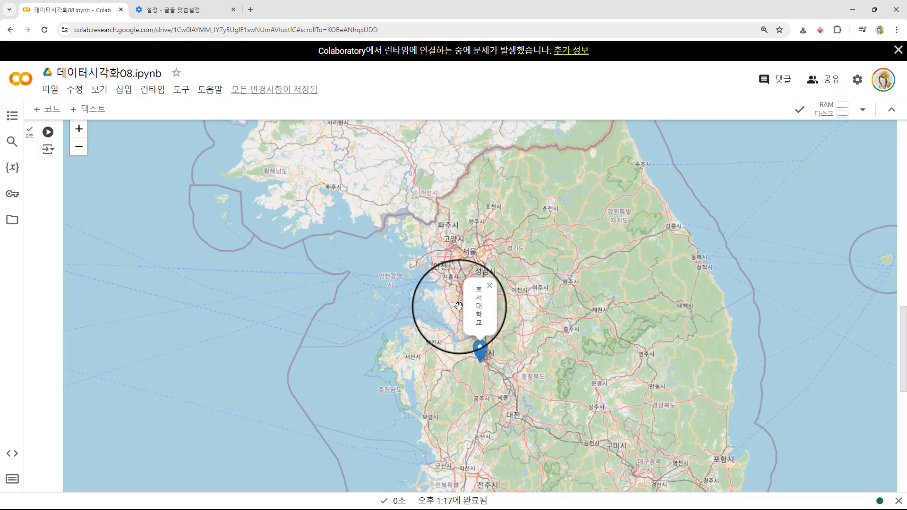
{"action": "left_click", "coordinate": [491, 289]}
{"action": "scroll", "coordinate": [41, 308], "scroll_direction": "up", "scroll_amount": 1}
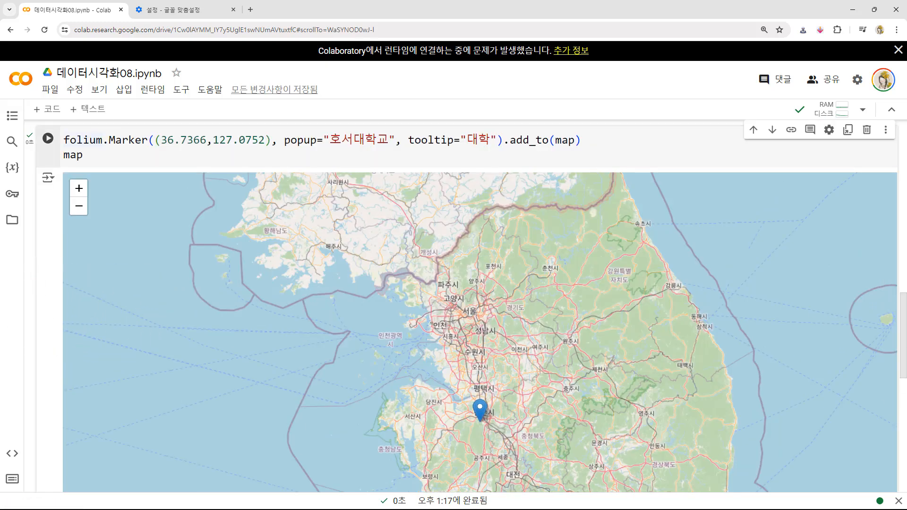
{"action": "left_click", "coordinate": [906, 307]}
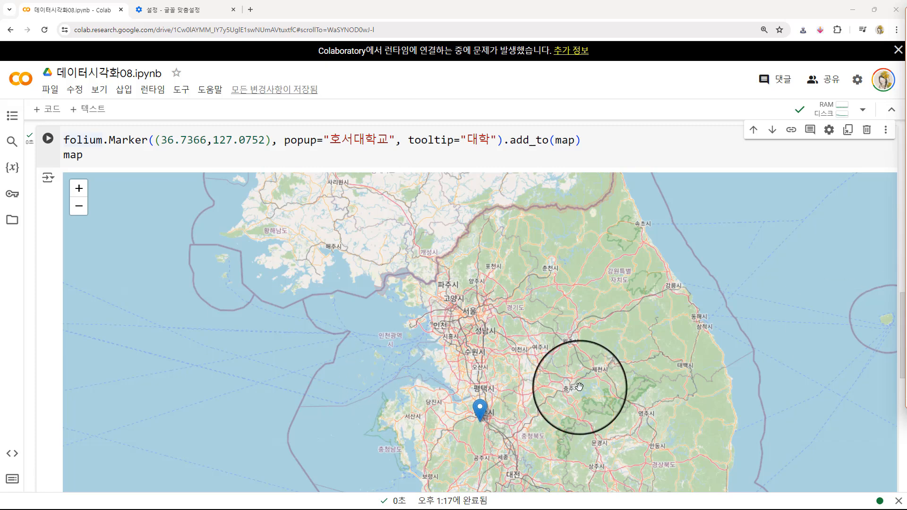
{"action": "scroll", "coordinate": [579, 384], "scroll_direction": "down", "scroll_amount": 1}
{"action": "scroll", "coordinate": [548, 407], "scroll_direction": "up", "scroll_amount": 1}
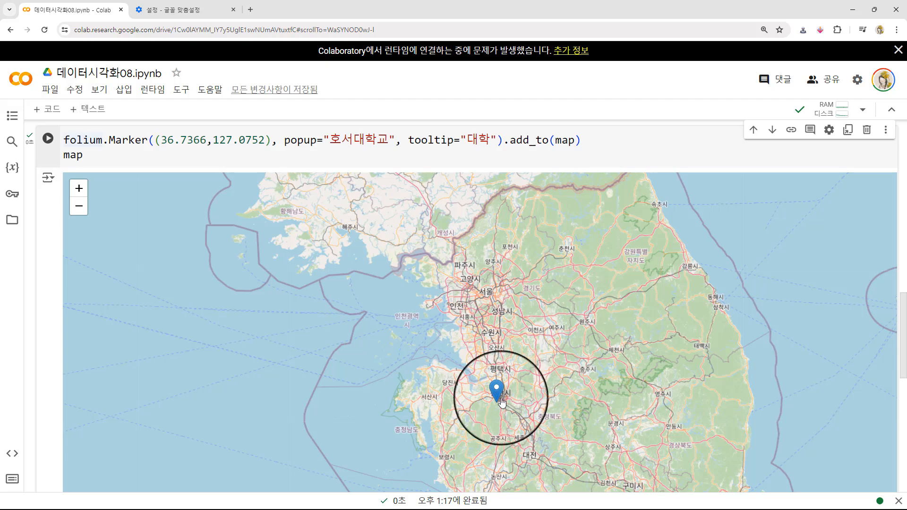
{"action": "mouse_move", "coordinate": [494, 402]}
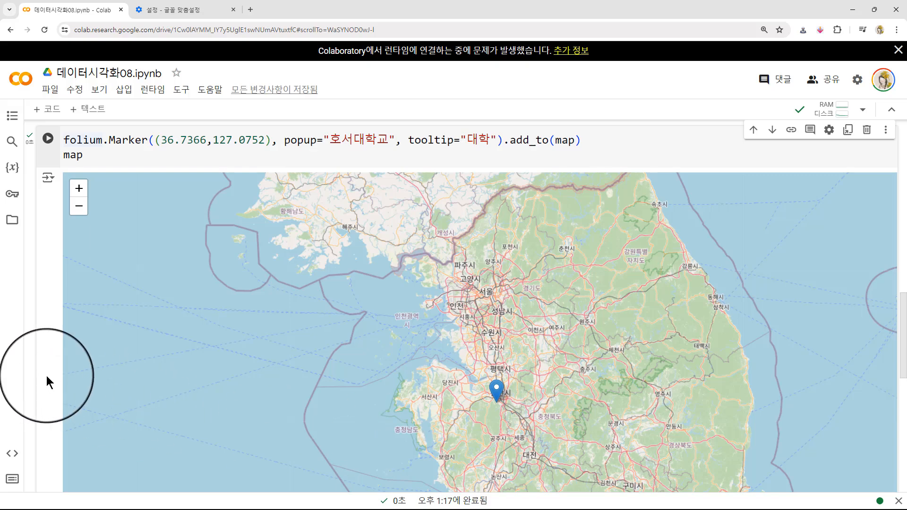
- Copy both lines of the marker cell into the empty code cell below the map
{"action": "scroll", "coordinate": [46, 376], "scroll_direction": "down", "scroll_amount": 8}
{"action": "scroll", "coordinate": [69, 394], "scroll_direction": "up", "scroll_amount": 8}
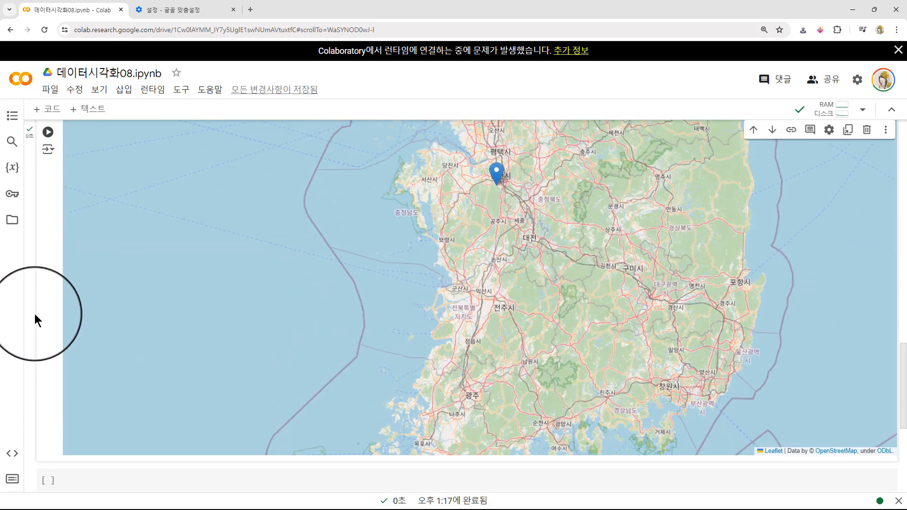
{"action": "left_click_drag", "start_coordinate": [90, 144], "coordinate": [64, 122]}
{"action": "key", "text": "ctrl+c"}
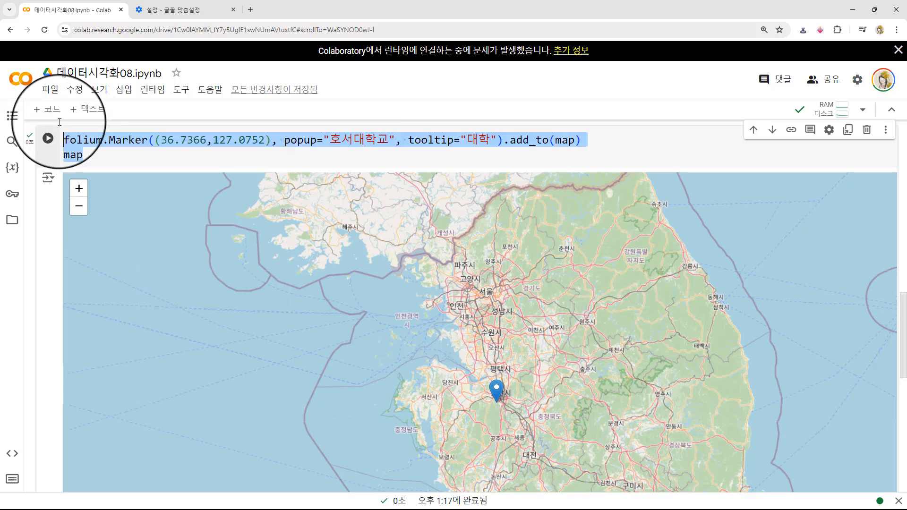
{"action": "scroll", "coordinate": [49, 283], "scroll_direction": "down", "scroll_amount": 10}
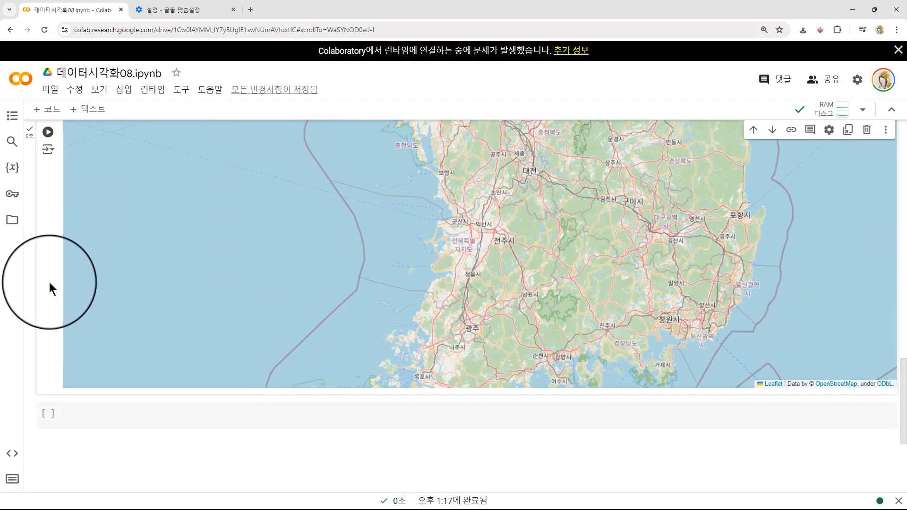
{"action": "left_click", "coordinate": [92, 206]}
{"action": "key", "text": "ctrl+v"}
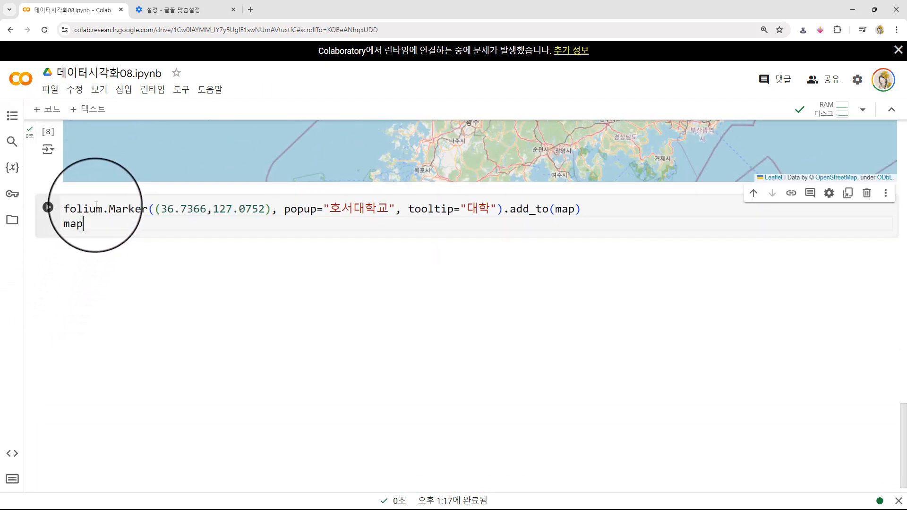
- Add the argument icon=folium.Icon() after the tooltip in the copied folium.Marker call
{"action": "left_click", "coordinate": [122, 210]}
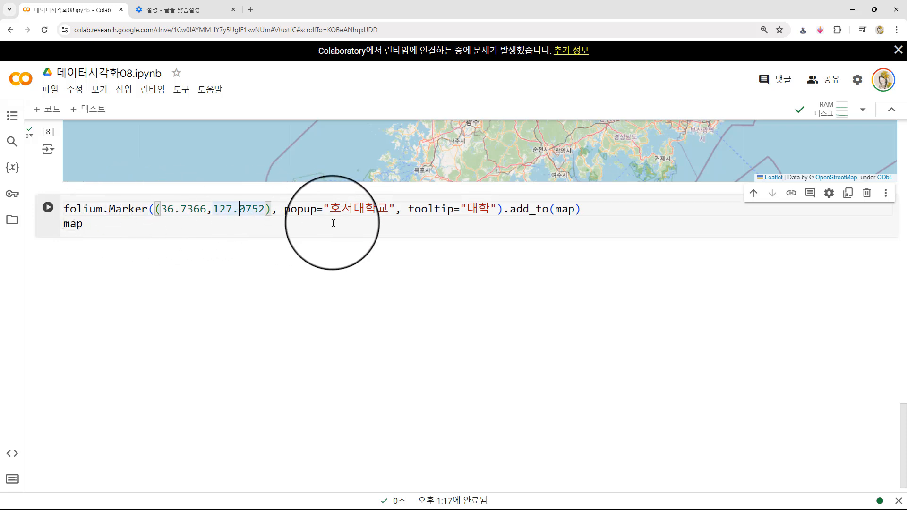
{"action": "left_click", "coordinate": [372, 231]}
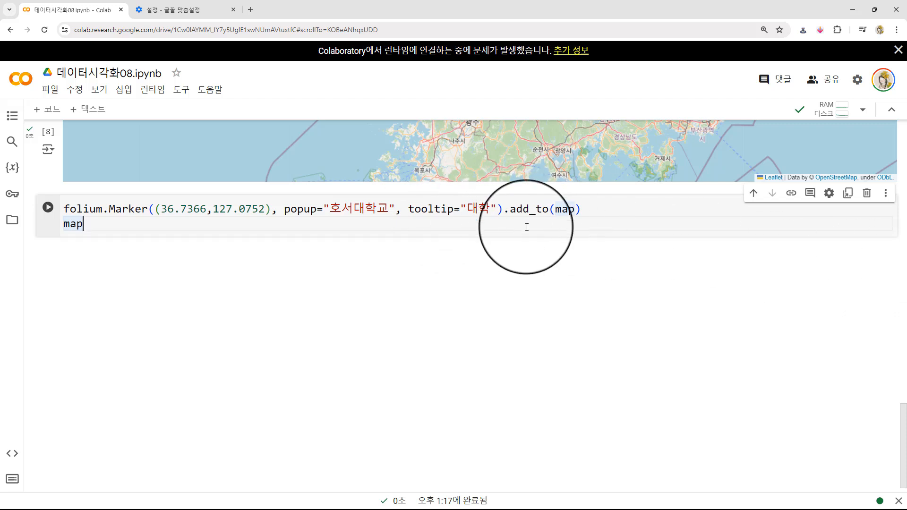
{"action": "left_click", "coordinate": [499, 209]}
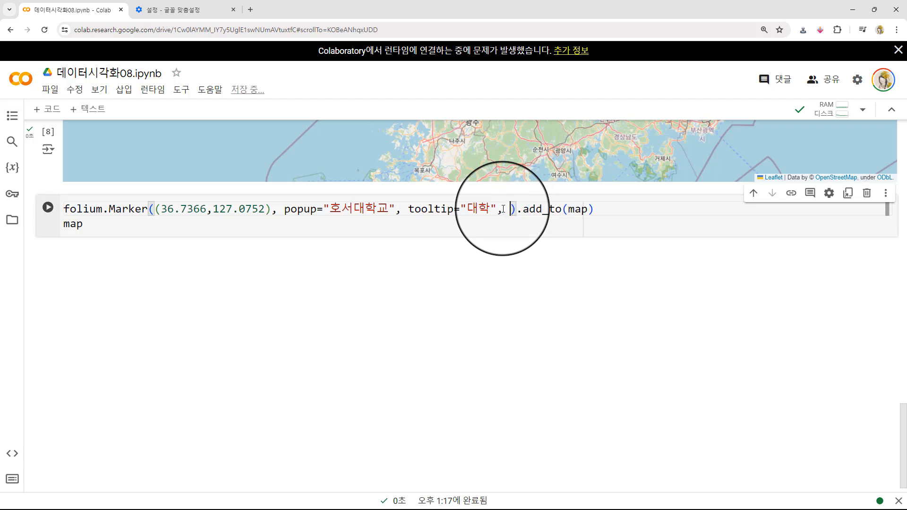
{"action": "type", "text": "icon"}
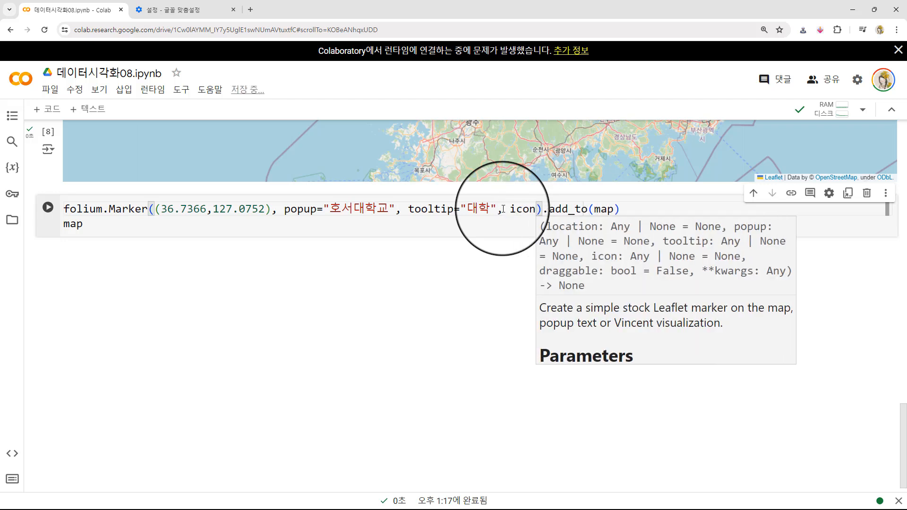
{"action": "type", "text": "=folium"}
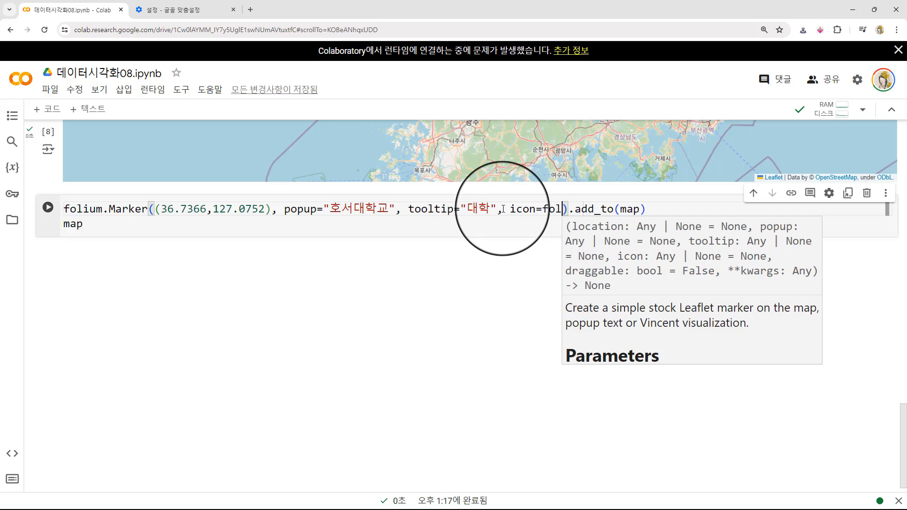
{"action": "type", "text": ".Icon()"}
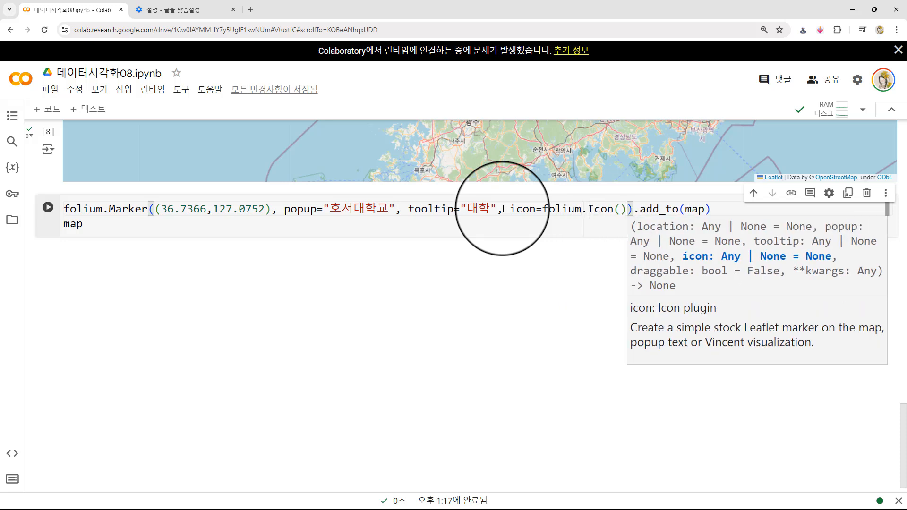
{"action": "left_click_drag", "start_coordinate": [544, 209], "coordinate": [627, 209]}
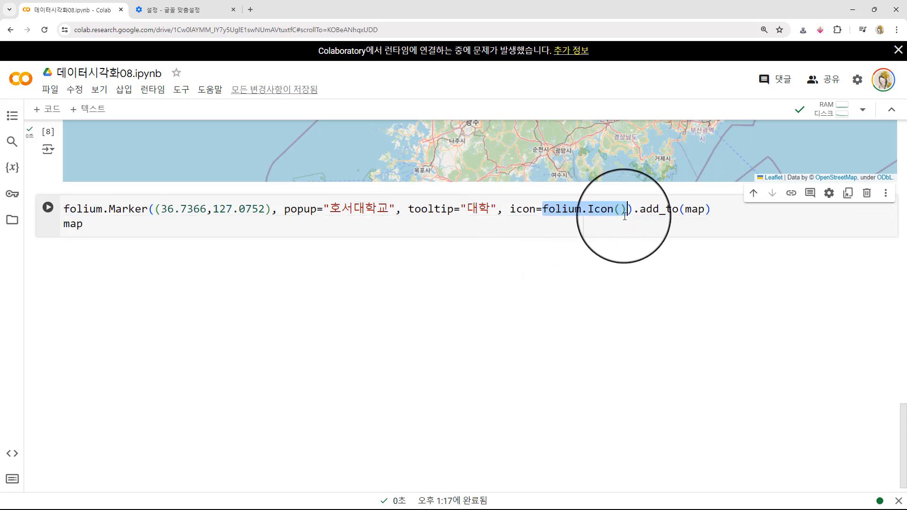
{"action": "left_click", "coordinate": [530, 209]}
{"action": "left_click_drag", "start_coordinate": [532, 209], "coordinate": [520, 209]}
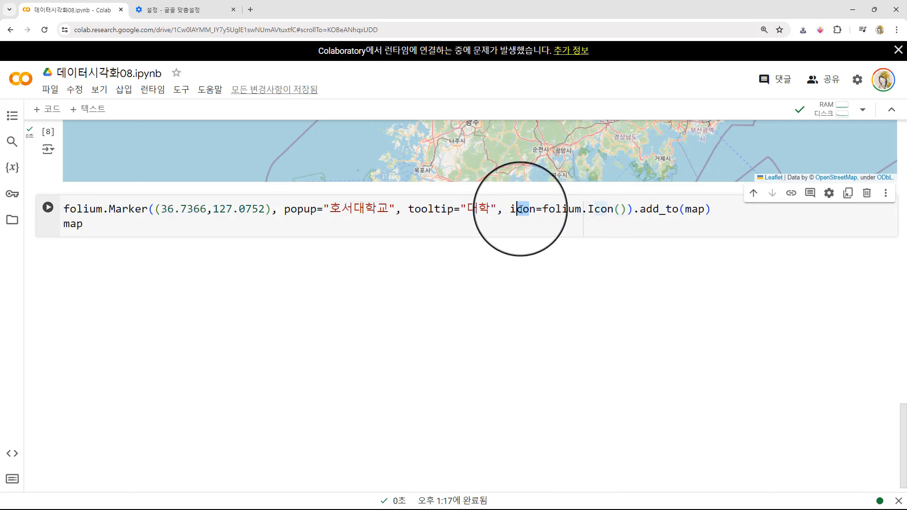
{"action": "left_click", "coordinate": [538, 209]}
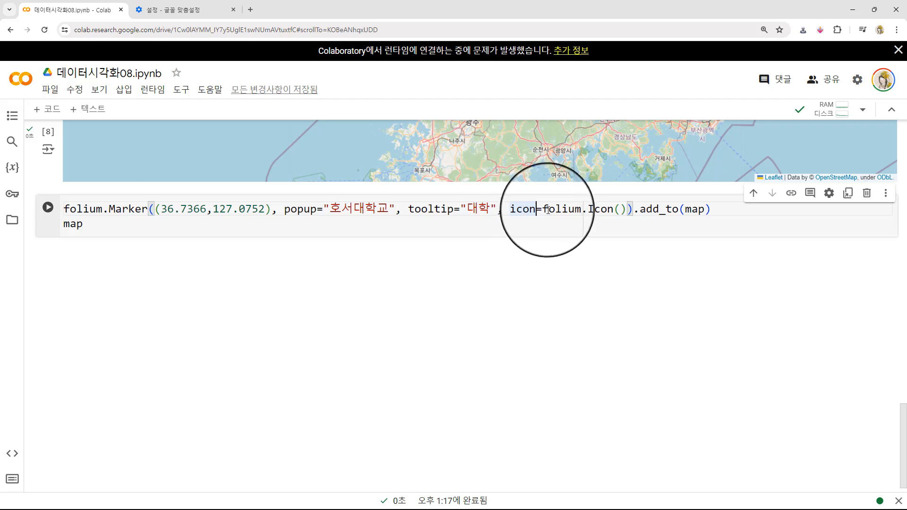
{"action": "left_click", "coordinate": [545, 208]}
{"action": "left_click_drag", "start_coordinate": [561, 209], "coordinate": [621, 210]}
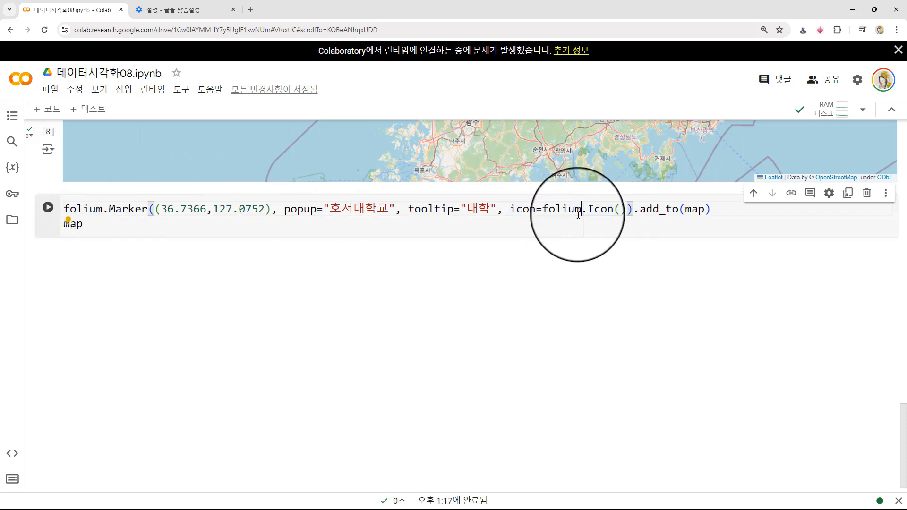
- Add color='red' and icon='star' inside folium.Icon() in the copied marker call, and run the cell
{"action": "left_click", "coordinate": [621, 208]}
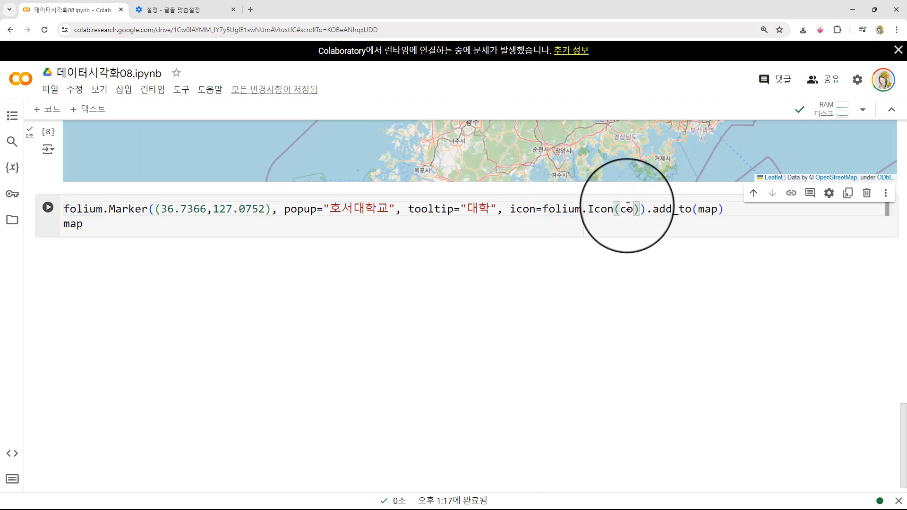
{"action": "type", "text": "color='red'"}
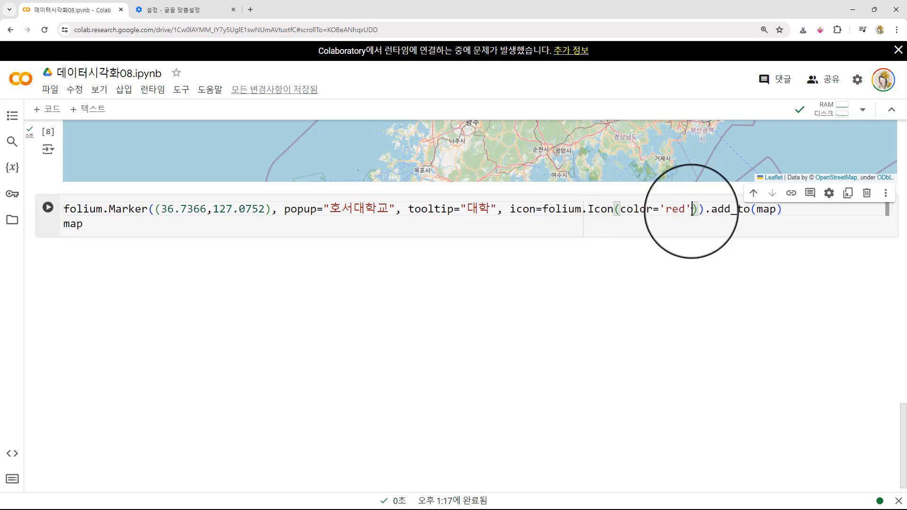
{"action": "type", "text": ", i"}
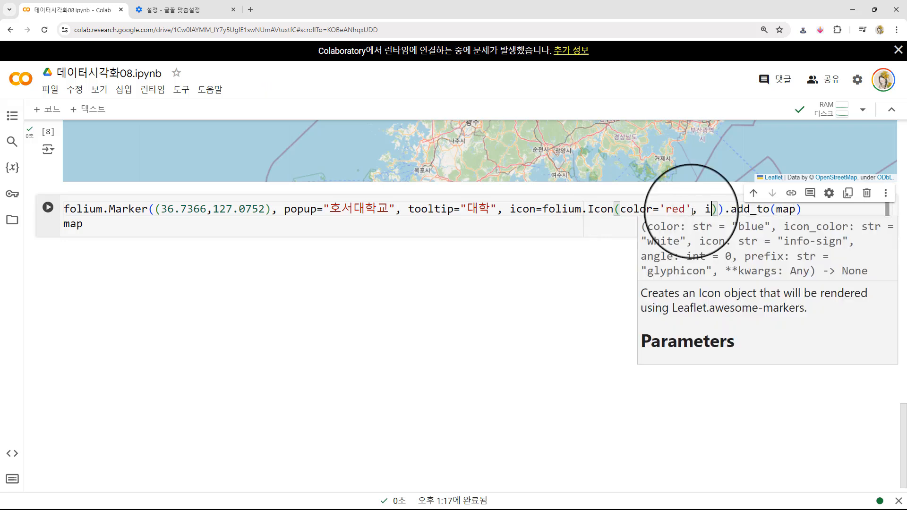
{"action": "type", "text": "con='s"}
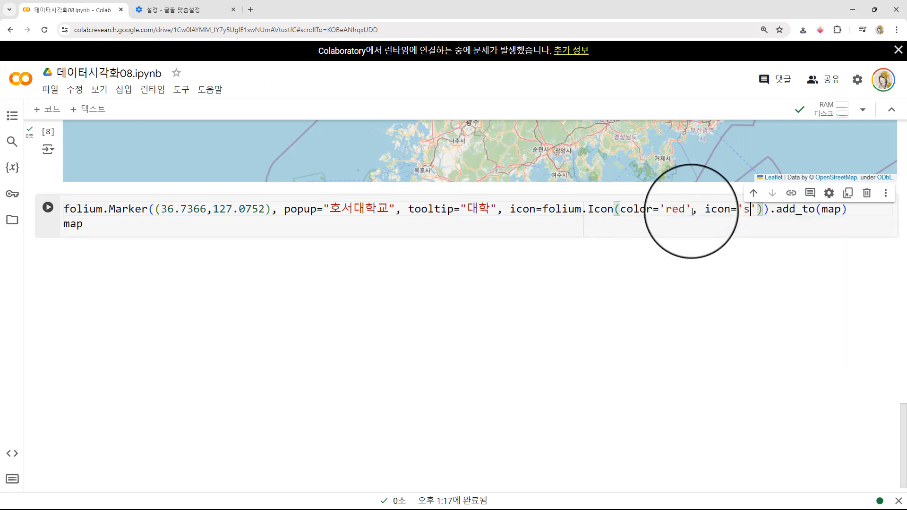
{"action": "type", "text": "tar"}
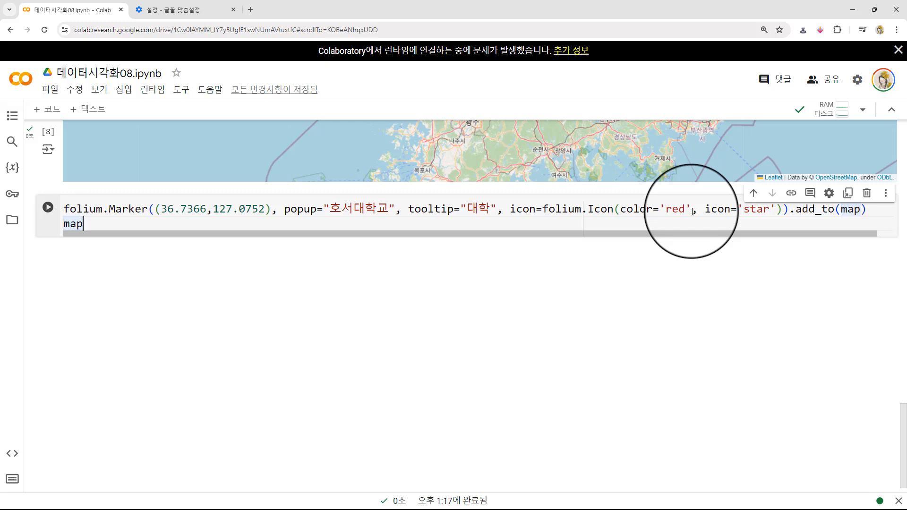
{"action": "key", "text": "shift+Return"}
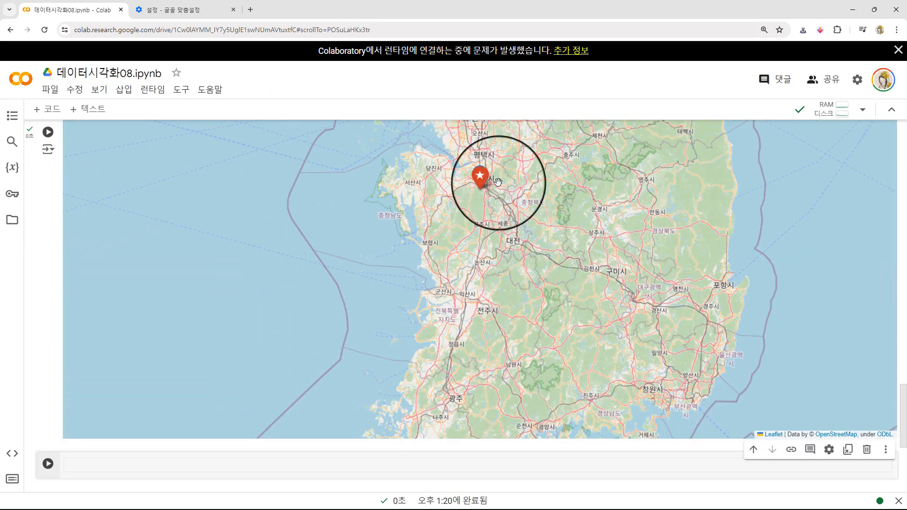
- Compare the icon arguments in the marker cell with the marker drawn on its map
{"action": "mouse_move", "coordinate": [479, 174]}
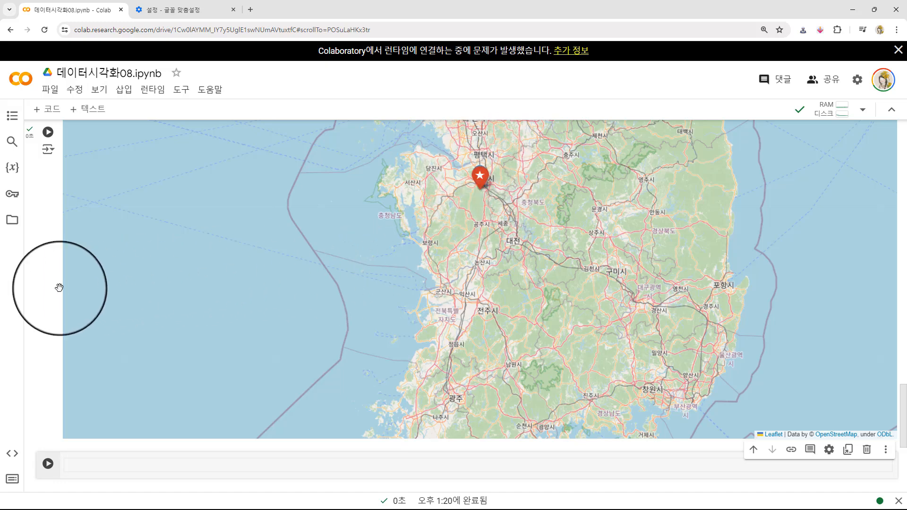
{"action": "scroll", "coordinate": [26, 277], "scroll_direction": "up", "scroll_amount": 3}
{"action": "scroll", "coordinate": [27, 277], "scroll_direction": "up", "scroll_amount": 3}
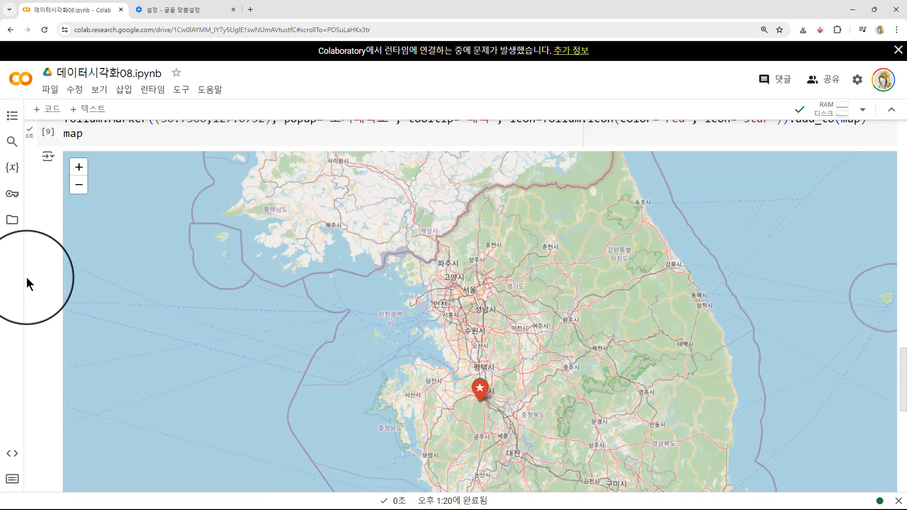
{"action": "scroll", "coordinate": [27, 277], "scroll_direction": "down", "scroll_amount": 1}
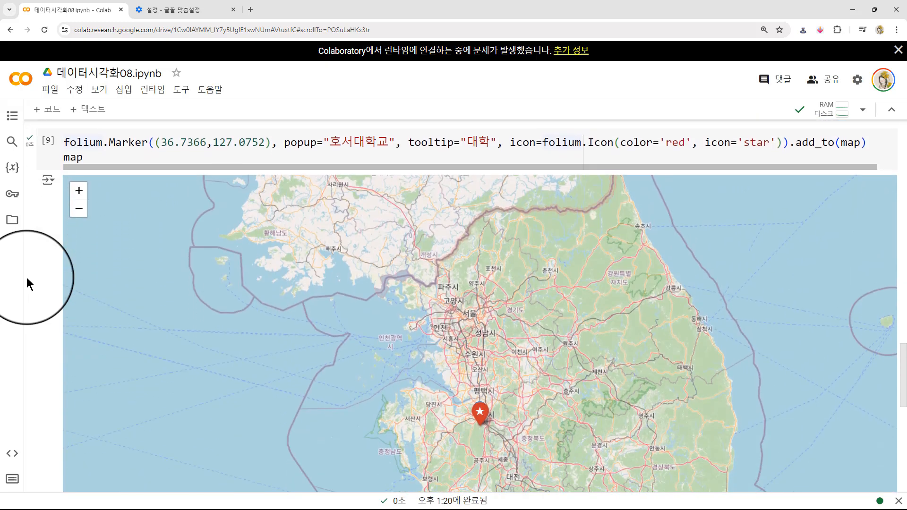
{"action": "scroll", "coordinate": [27, 277], "scroll_direction": "down", "scroll_amount": 1}
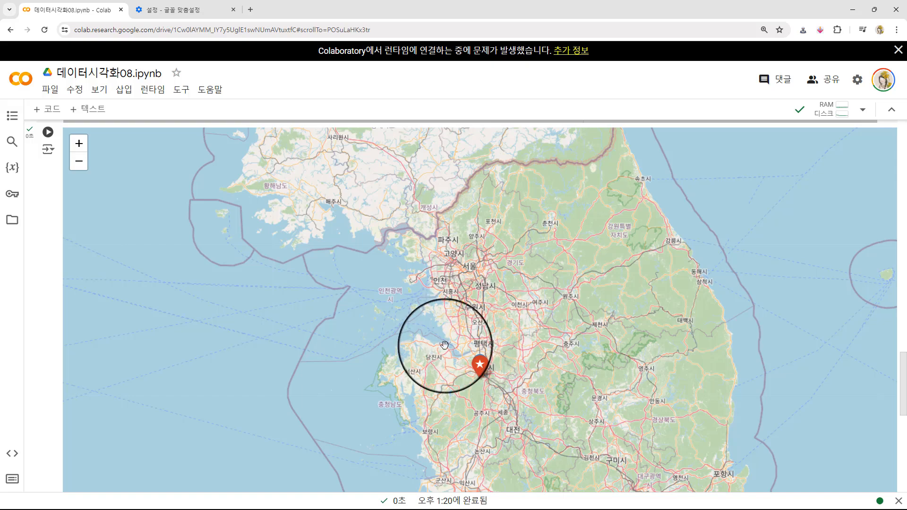
{"action": "scroll", "coordinate": [454, 340], "scroll_direction": "down", "scroll_amount": 7}
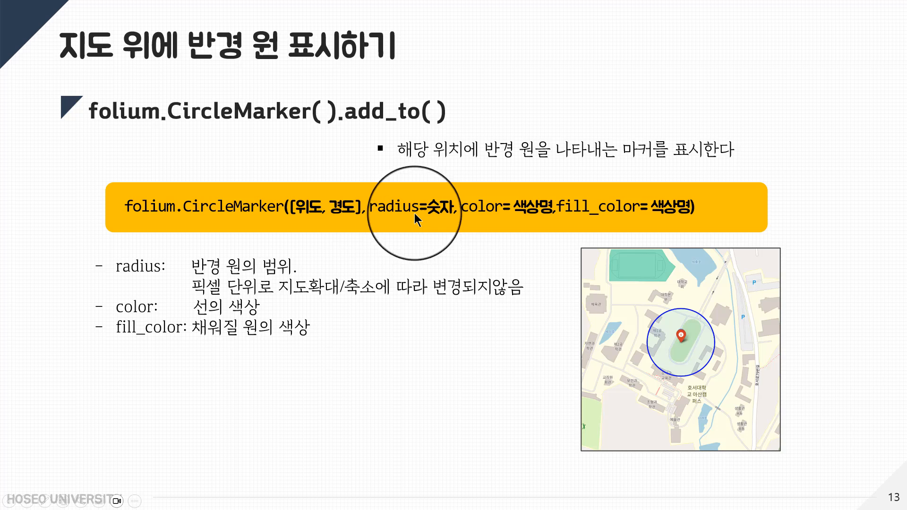
- Switch from the slides back to the Colab notebook and copy both lines of the star marker cell into the empty cell below its map
{"action": "key", "text": "alt+Tab"}
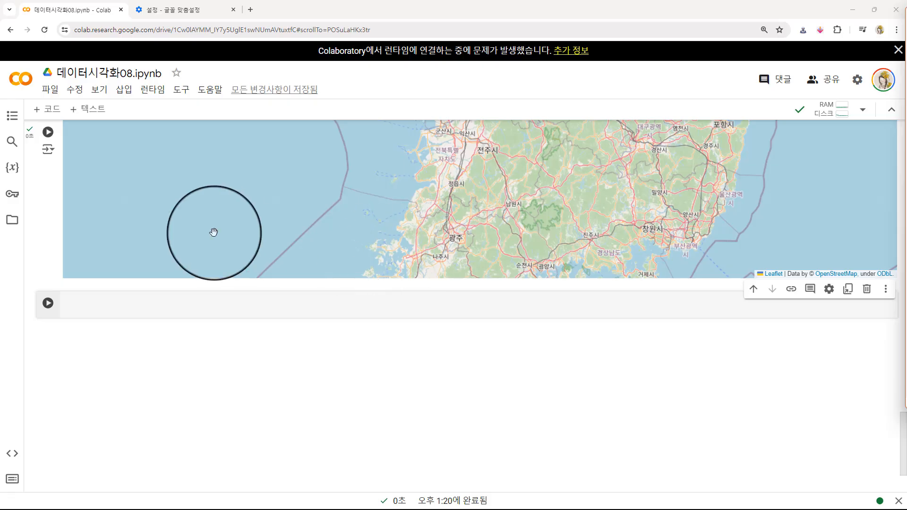
{"action": "left_click", "coordinate": [49, 283]}
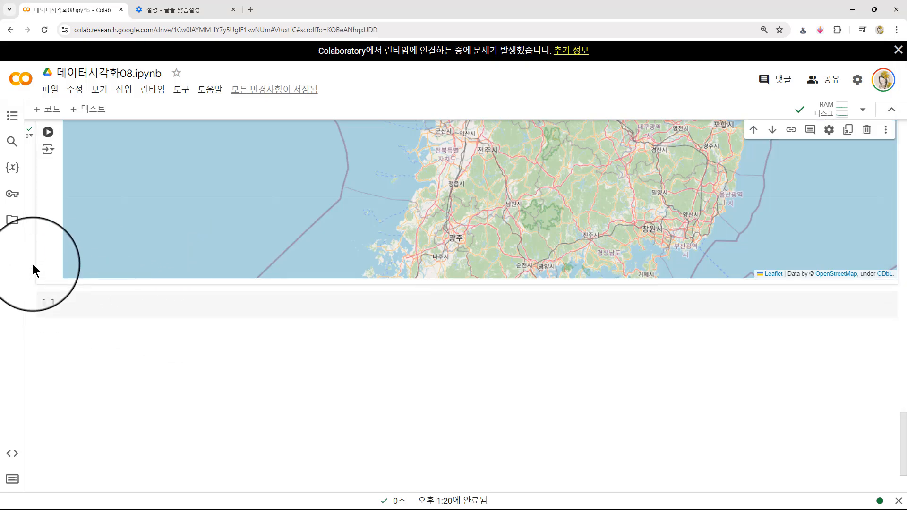
{"action": "scroll", "coordinate": [109, 242], "scroll_direction": "up", "scroll_amount": 6}
{"action": "scroll", "coordinate": [109, 242], "scroll_direction": "up", "scroll_amount": 3}
{"action": "triple_click", "coordinate": [170, 142]}
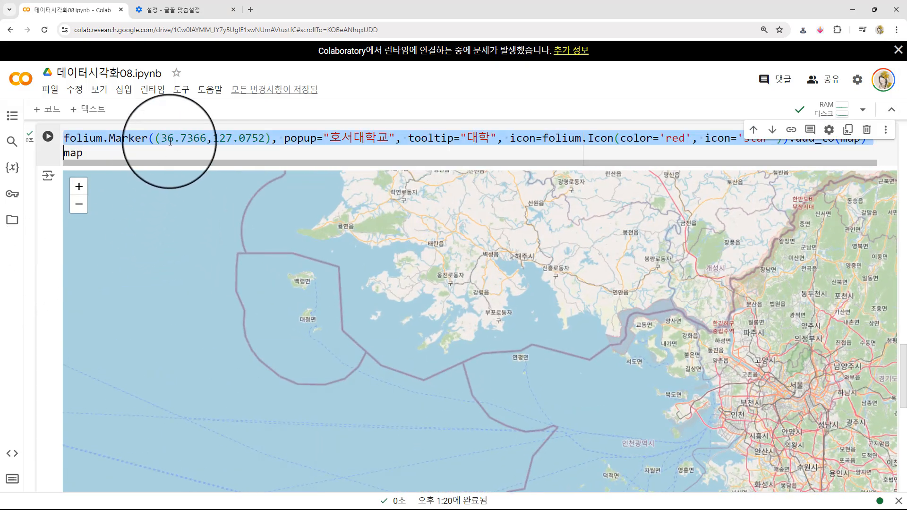
{"action": "left_click_drag", "start_coordinate": [86, 156], "coordinate": [89, 154]}
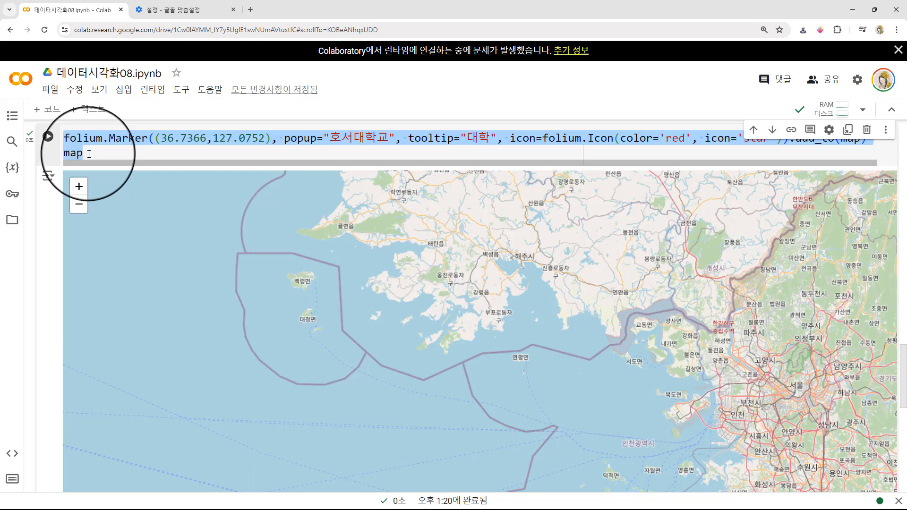
{"action": "scroll", "coordinate": [45, 304], "scroll_direction": "down", "scroll_amount": 10}
{"action": "left_click", "coordinate": [199, 251]}
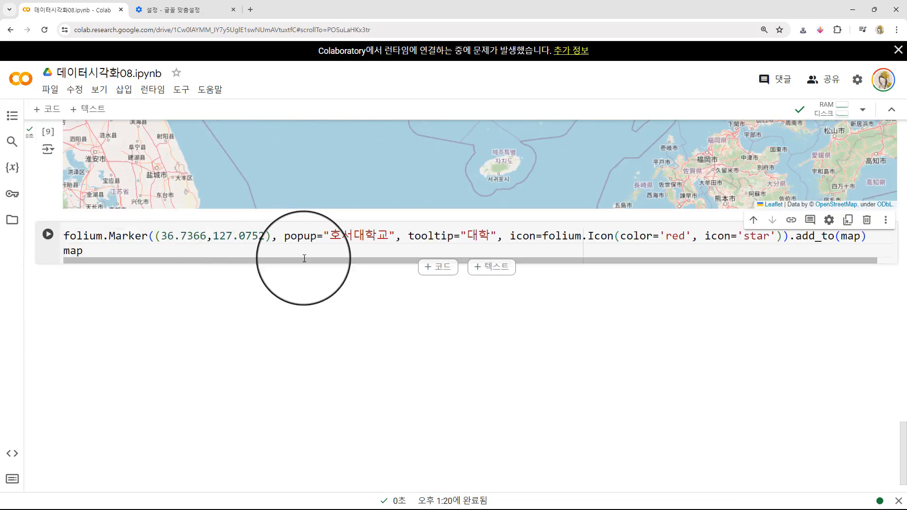
- Change folium.Marker to folium.CircleMarker in the copied code
{"action": "left_click_drag", "start_coordinate": [109, 235], "coordinate": [161, 236]}
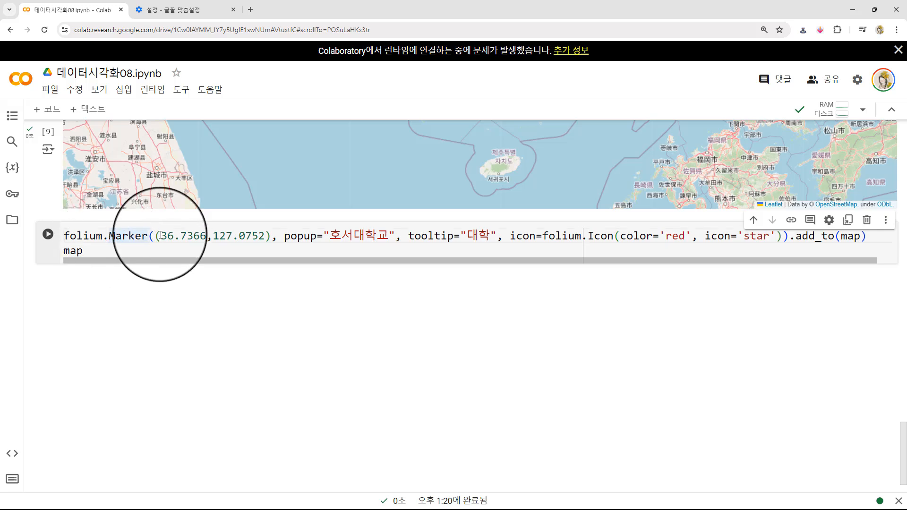
{"action": "type", "text": "Circle"}
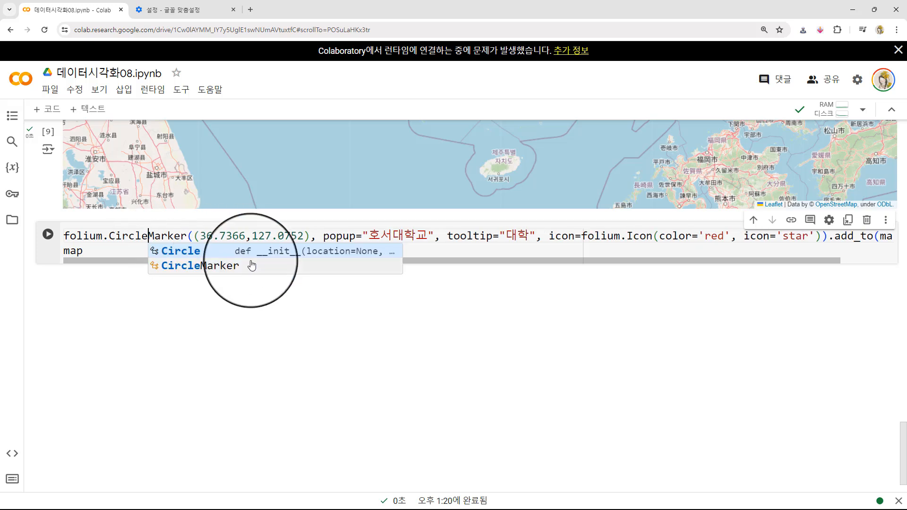
{"action": "left_click", "coordinate": [286, 234]}
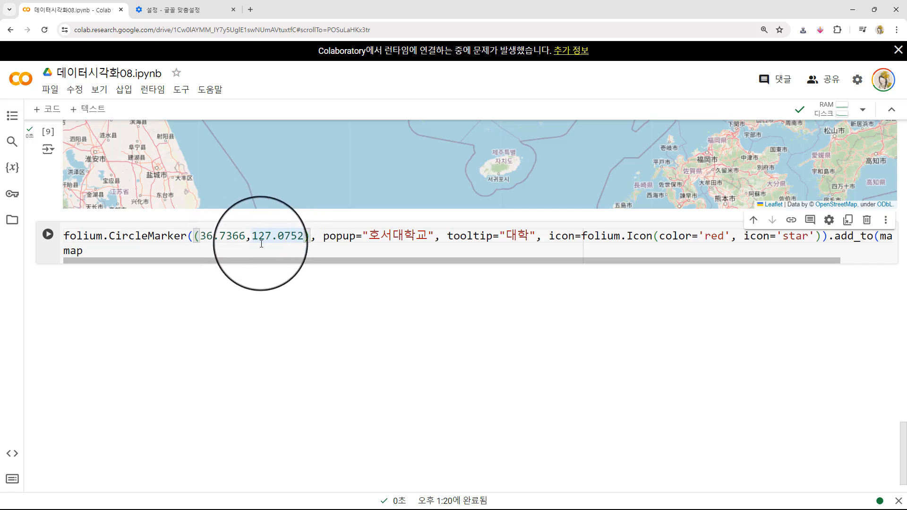
- Replace the popup, tooltip and icon arguments of CircleMarker with radius=100, color='blue', fill_color='skyblue'
{"action": "left_click", "coordinate": [324, 236]}
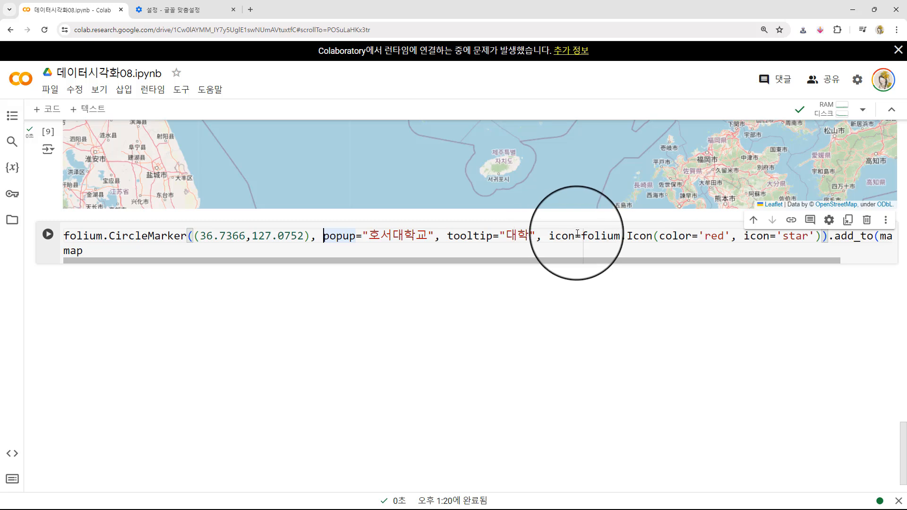
{"action": "left_click", "coordinate": [821, 237], "text": "shift"}
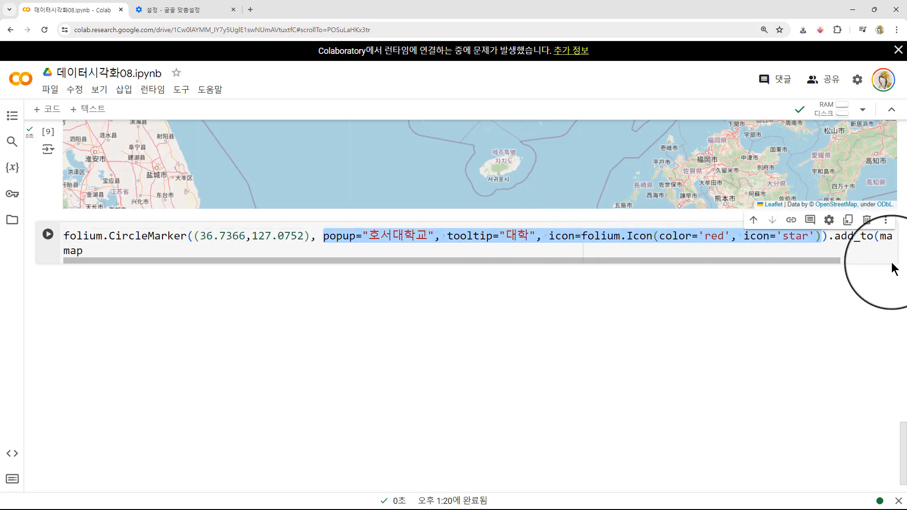
{"action": "key", "text": "BackSpace"}
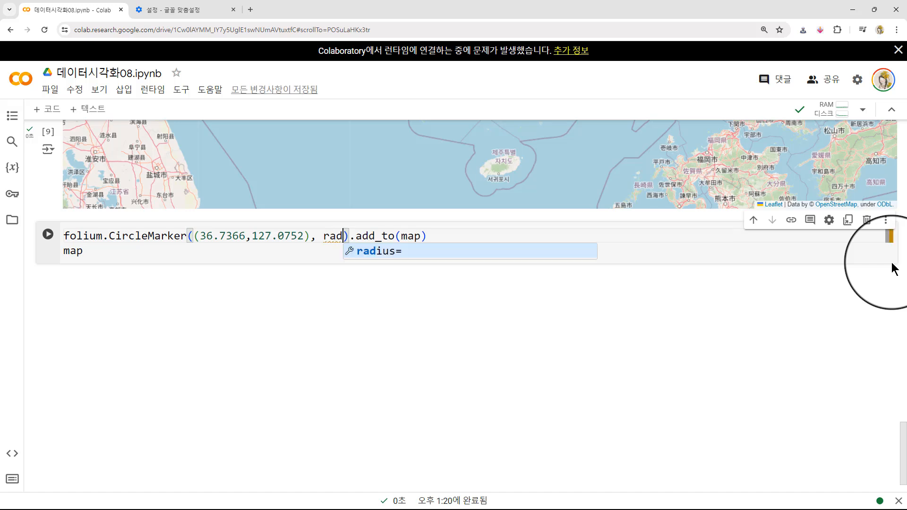
{"action": "type", "text": "rad"}
{"action": "key", "text": "Tab"}
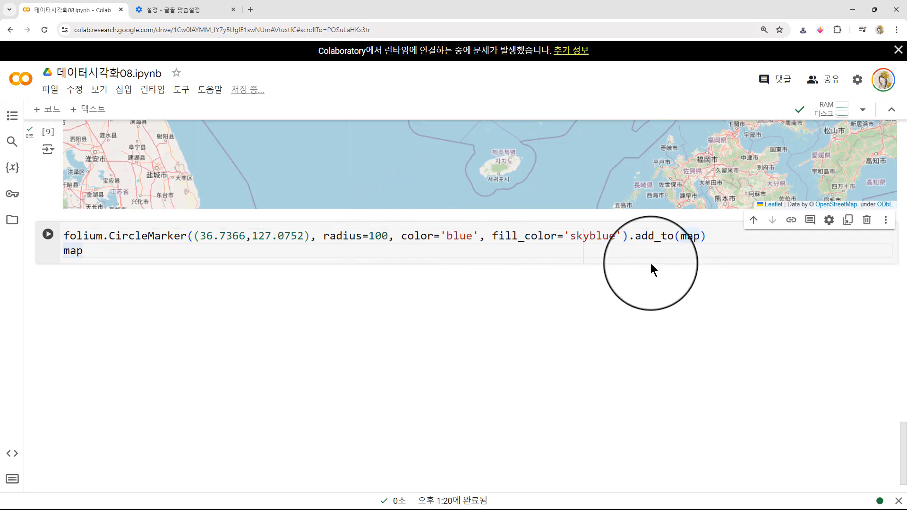
- Check the add_to(map) call and run the CircleMarker cell
{"action": "left_click_drag", "start_coordinate": [635, 237], "coordinate": [677, 244]}
{"action": "left_click", "coordinate": [680, 238]}
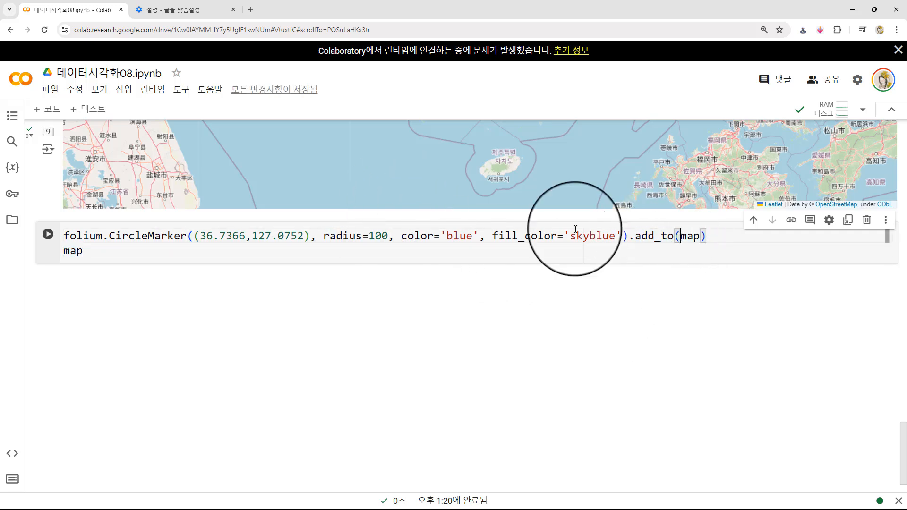
{"action": "left_click", "coordinate": [88, 255]}
{"action": "key", "text": "shift+Return"}
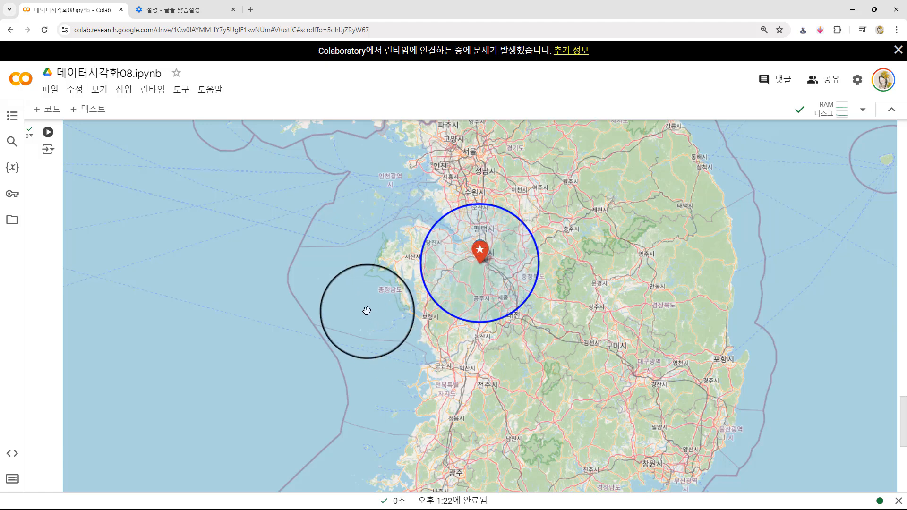
- Examine how the circle around the star marker behaves when the map is zoomed out, zoomed in and panned
{"action": "scroll", "coordinate": [366, 311], "scroll_direction": "up", "scroll_amount": 1}
{"action": "scroll", "coordinate": [368, 308], "scroll_direction": "down", "scroll_amount": 2}
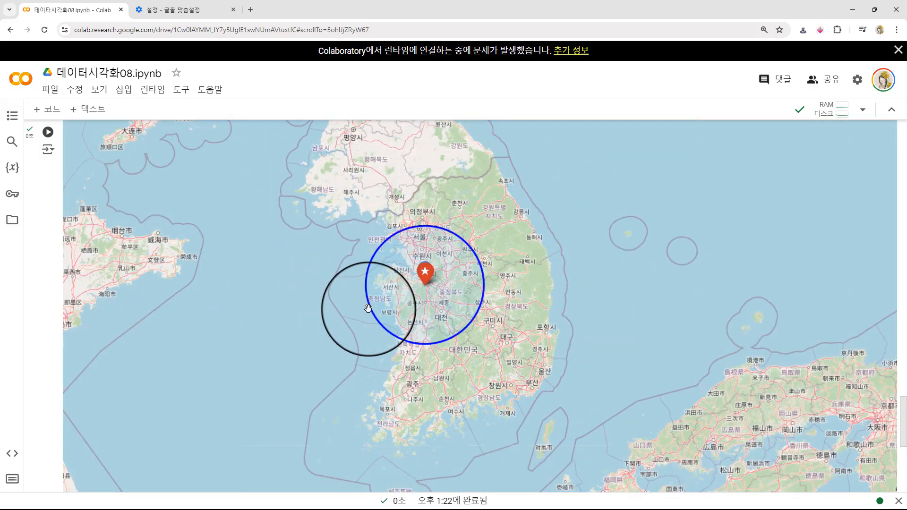
{"action": "scroll", "coordinate": [368, 308], "scroll_direction": "down", "scroll_amount": 2}
{"action": "scroll", "coordinate": [305, 319], "scroll_direction": "up", "scroll_amount": 3}
{"action": "left_click_drag", "start_coordinate": [350, 333], "coordinate": [94, 343]}
{"action": "left_click_drag", "start_coordinate": [455, 302], "coordinate": [316, 382]}
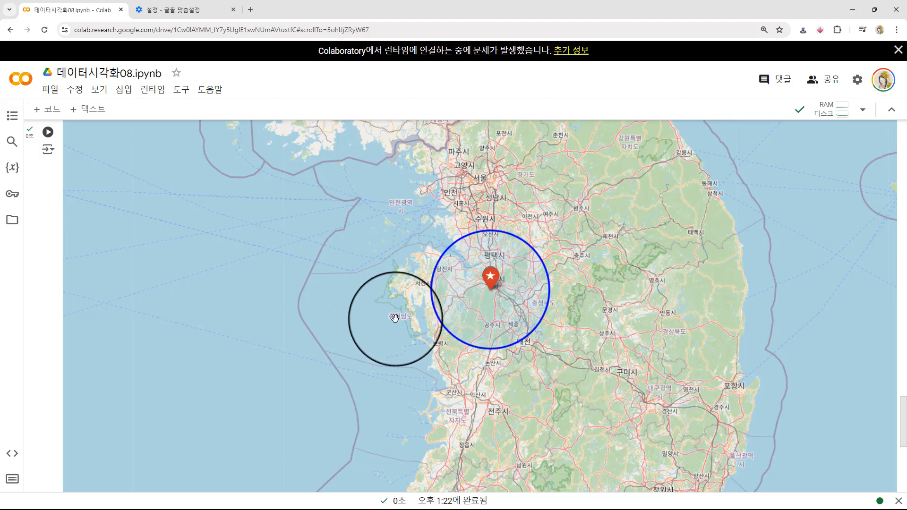
{"action": "left_click_drag", "start_coordinate": [416, 318], "coordinate": [361, 334]}
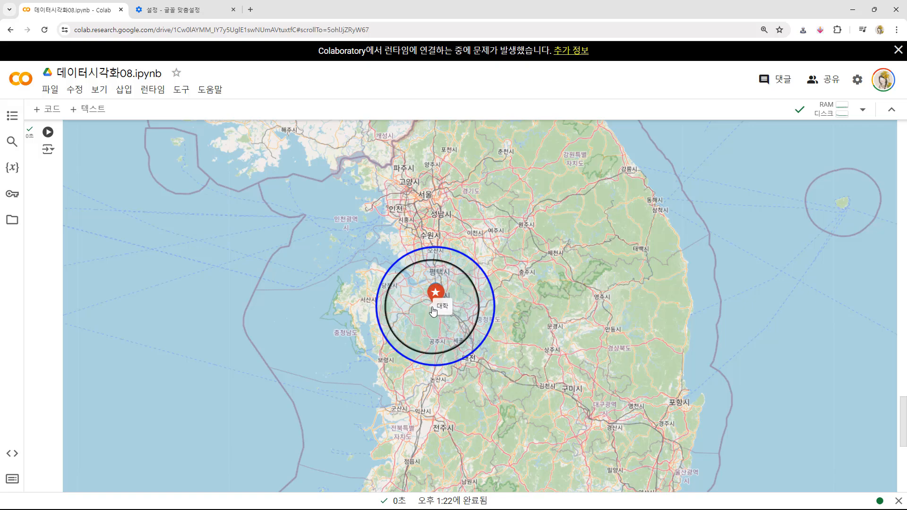
{"action": "scroll", "coordinate": [491, 315], "scroll_direction": "up", "scroll_amount": 1}
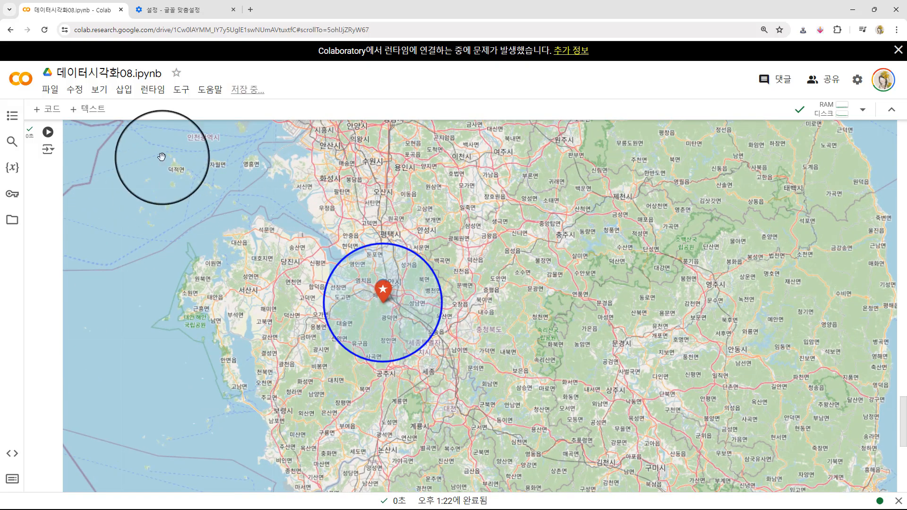
- Review the CircleMarker code and the location and zoom_start arguments of the folium.Map cell near the notebook's beginning
{"action": "left_click", "coordinate": [30, 194]}
{"action": "scroll", "coordinate": [30, 194], "scroll_direction": "up", "scroll_amount": 4}
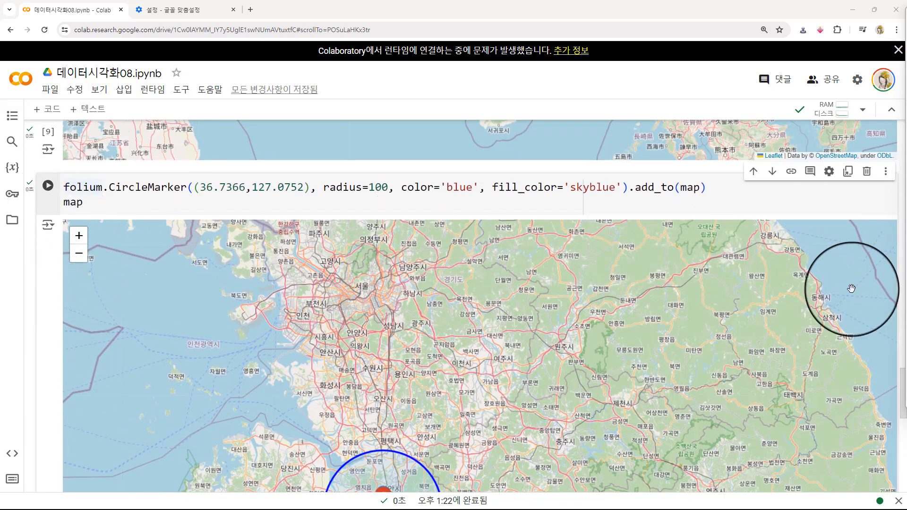
{"action": "scroll", "coordinate": [49, 293], "scroll_direction": "down", "scroll_amount": 9}
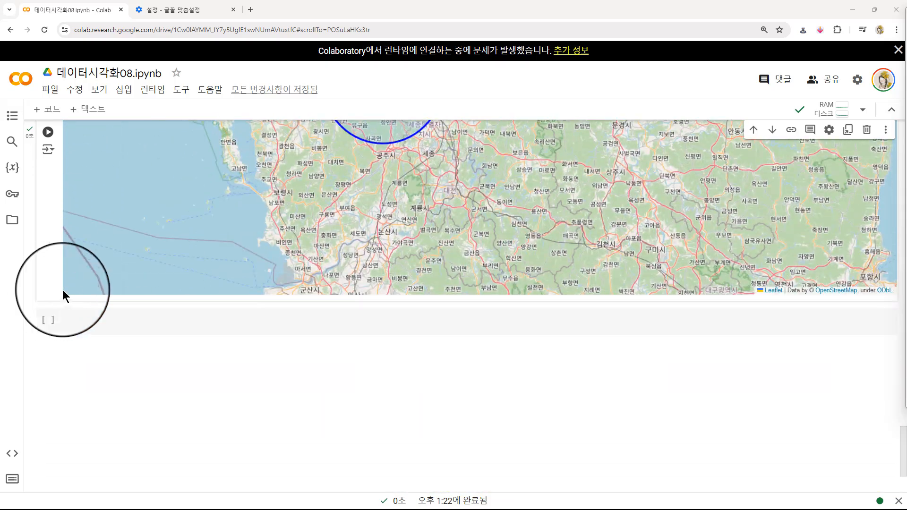
{"action": "scroll", "coordinate": [61, 286], "scroll_direction": "up", "scroll_amount": 10}
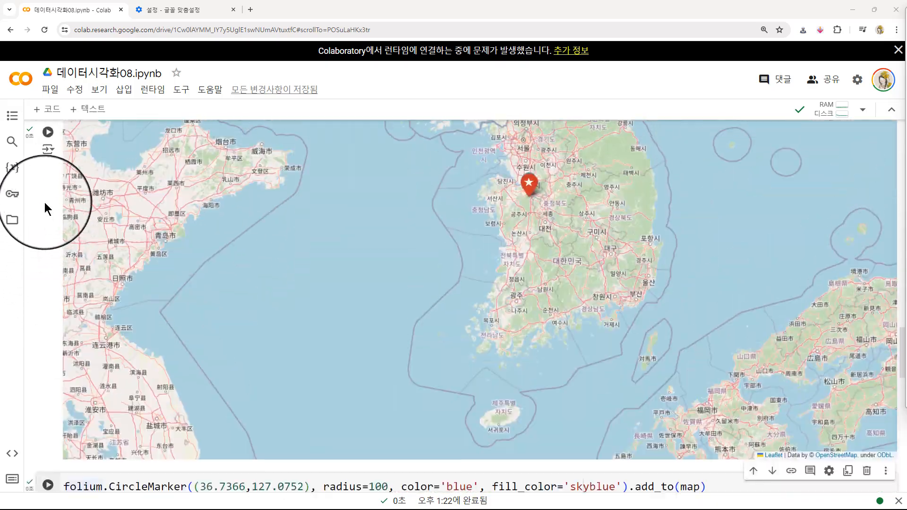
{"action": "scroll", "coordinate": [43, 201], "scroll_direction": "up", "scroll_amount": 15}
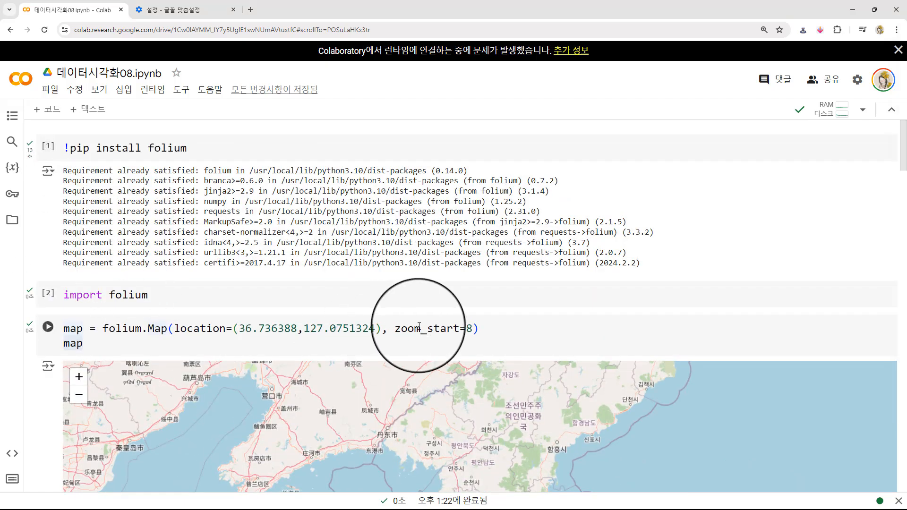
{"action": "left_click", "coordinate": [378, 329]}
{"action": "scroll", "coordinate": [85, 310], "scroll_direction": "down", "scroll_amount": 1}
{"action": "scroll", "coordinate": [84, 309], "scroll_direction": "down", "scroll_amount": 1}
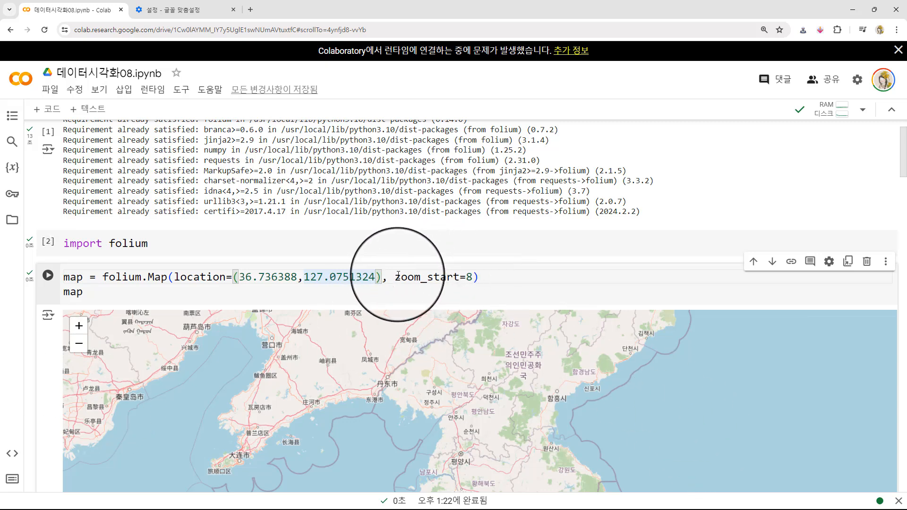
{"action": "left_click", "coordinate": [416, 278]}
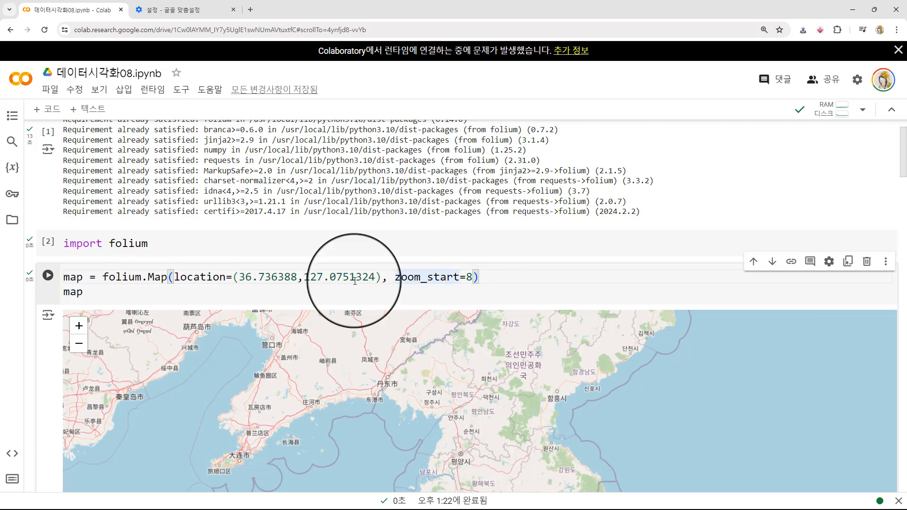
- Add width=1000 and height=700 before zoom_start in the first folium.Map call and run the cell to check the map
{"action": "type", "text": "width=1000,"}
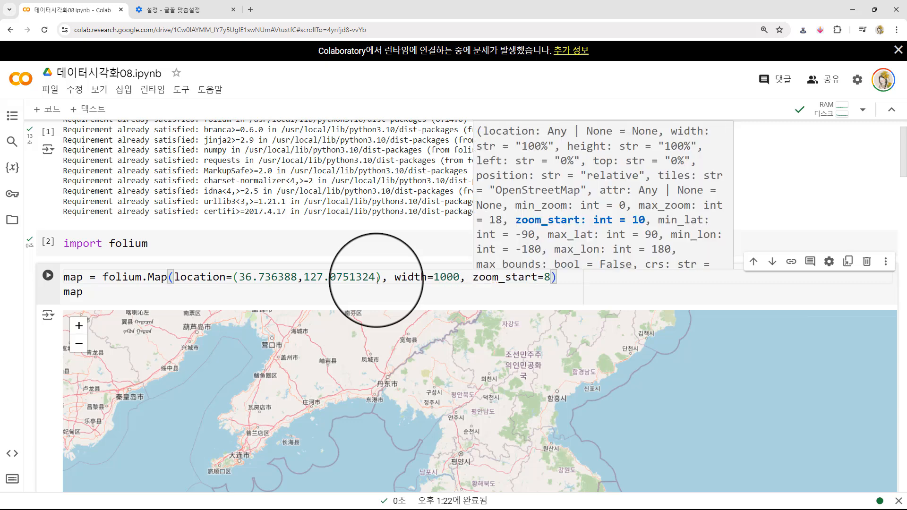
{"action": "type", "text": "height="}
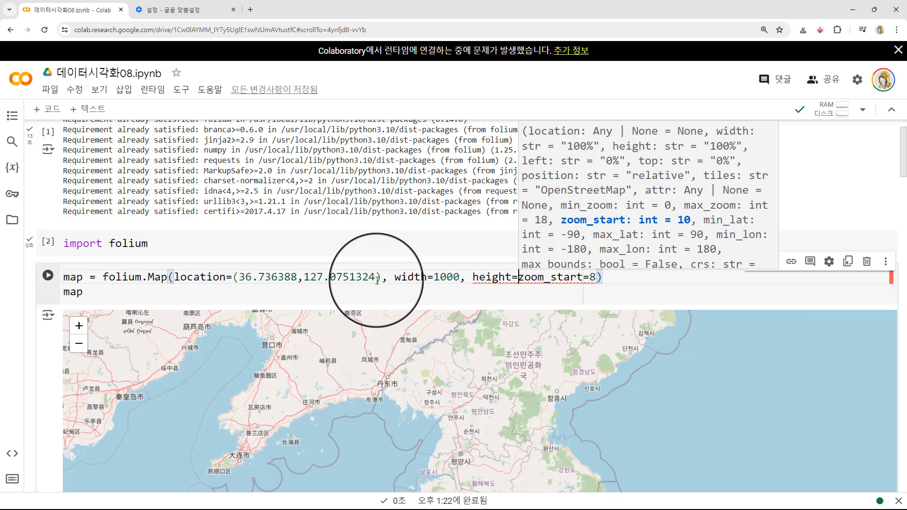
{"action": "type", "text": "700,"}
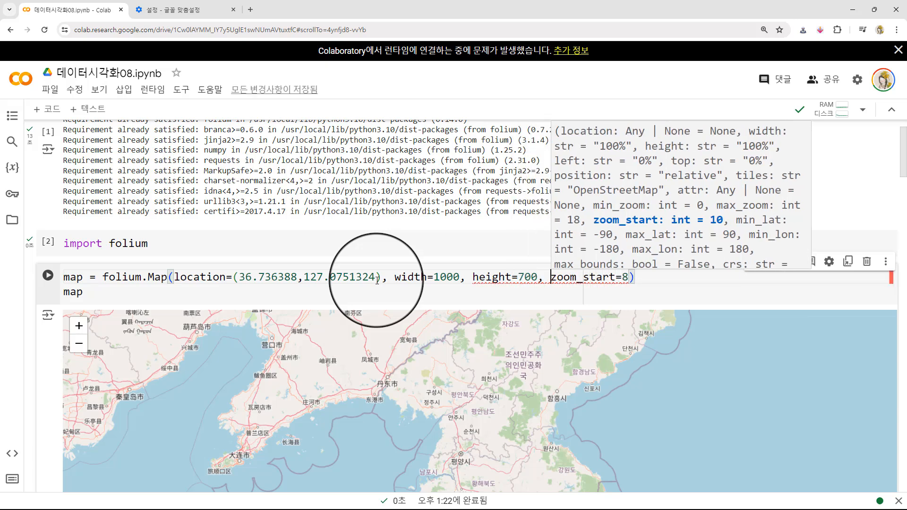
{"action": "key", "text": "shift+Return"}
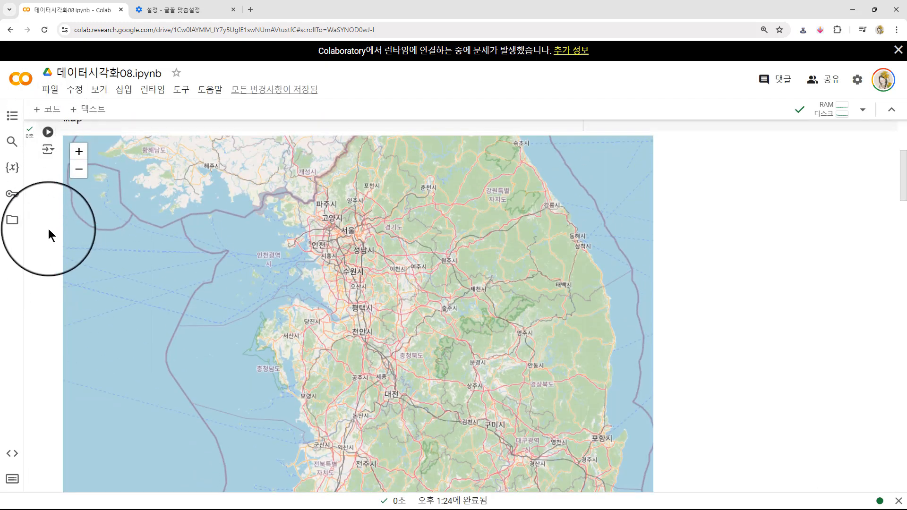
{"action": "scroll", "coordinate": [45, 227], "scroll_direction": "up", "scroll_amount": 1}
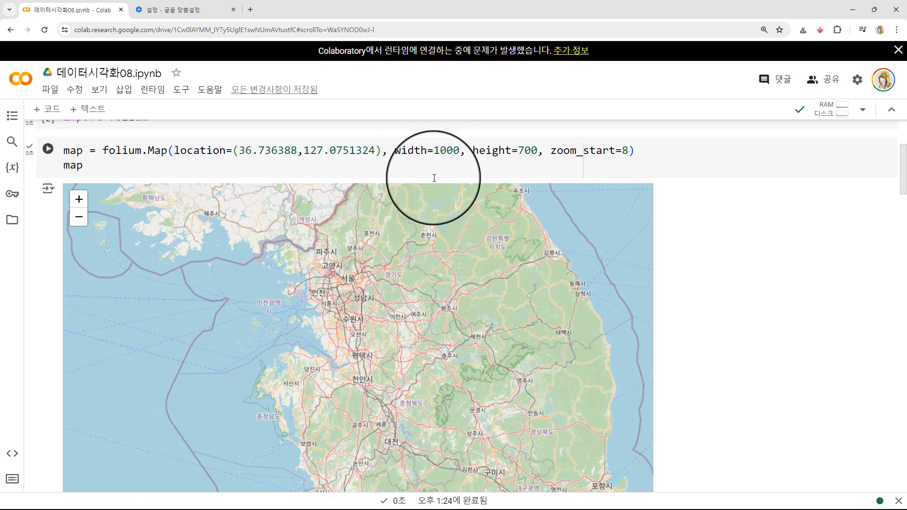
{"action": "left_click_drag", "start_coordinate": [395, 150], "coordinate": [512, 151]}
{"action": "left_click", "coordinate": [499, 152]}
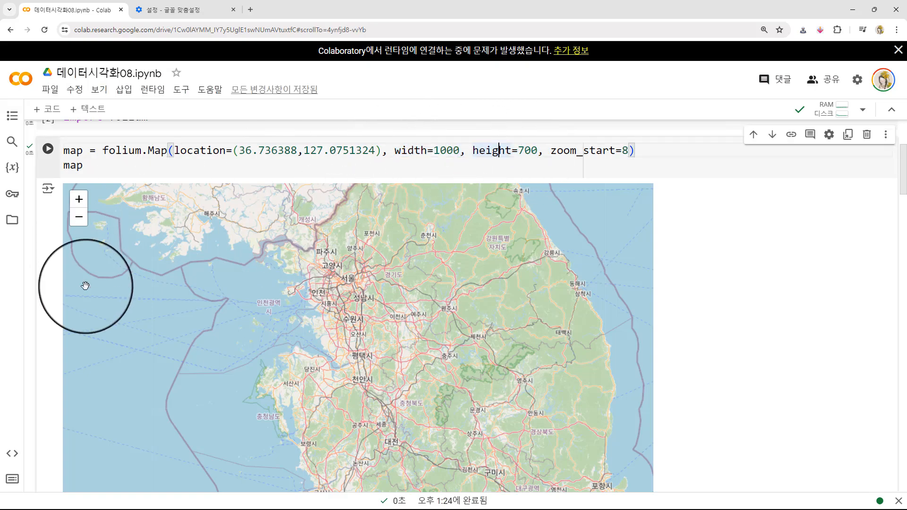
- In a new browser tab, search Google for 공공데이터포털 and open the data.go.kr site
{"action": "scroll", "coordinate": [34, 301], "scroll_direction": "down", "scroll_amount": 20}
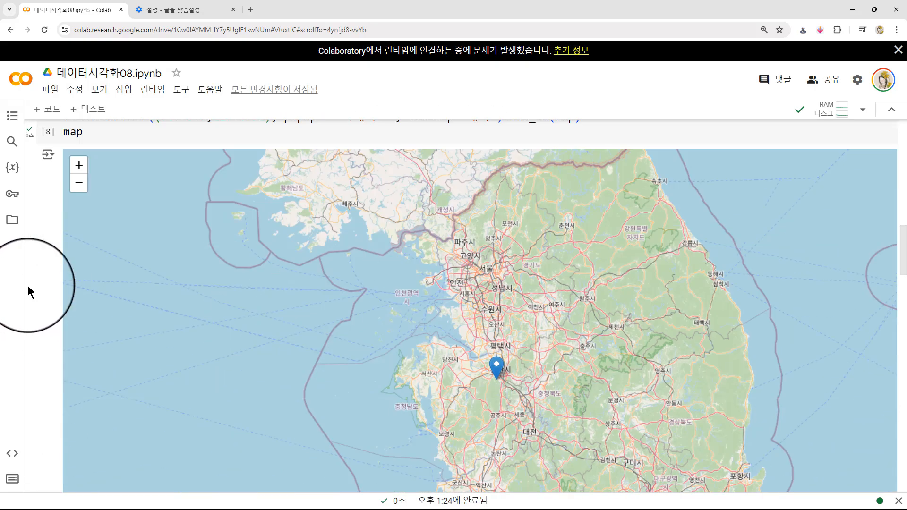
{"action": "scroll", "coordinate": [27, 295], "scroll_direction": "down", "scroll_amount": 15}
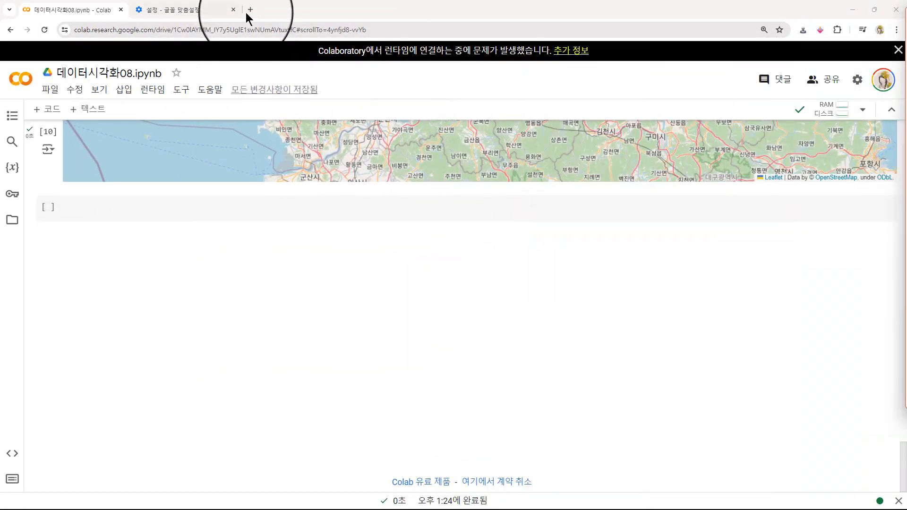
{"action": "left_click", "coordinate": [251, 10]}
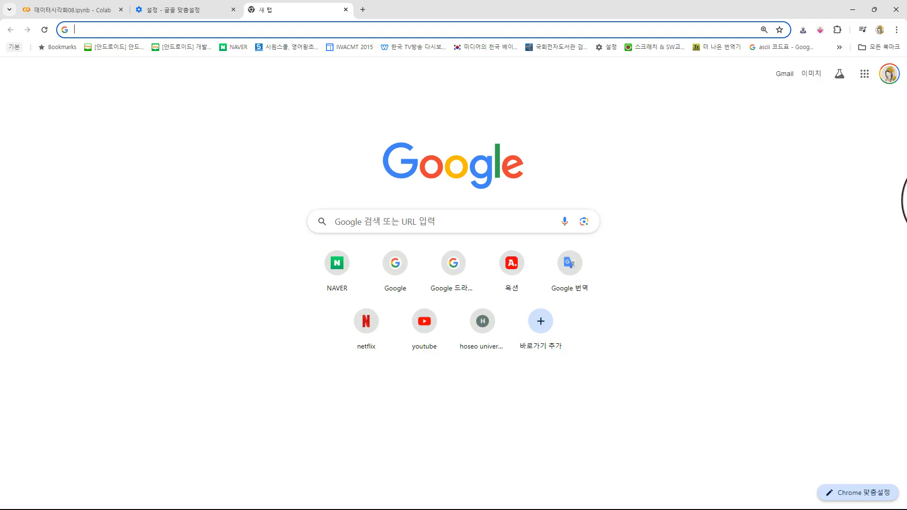
{"action": "left_click", "coordinate": [906, 247]}
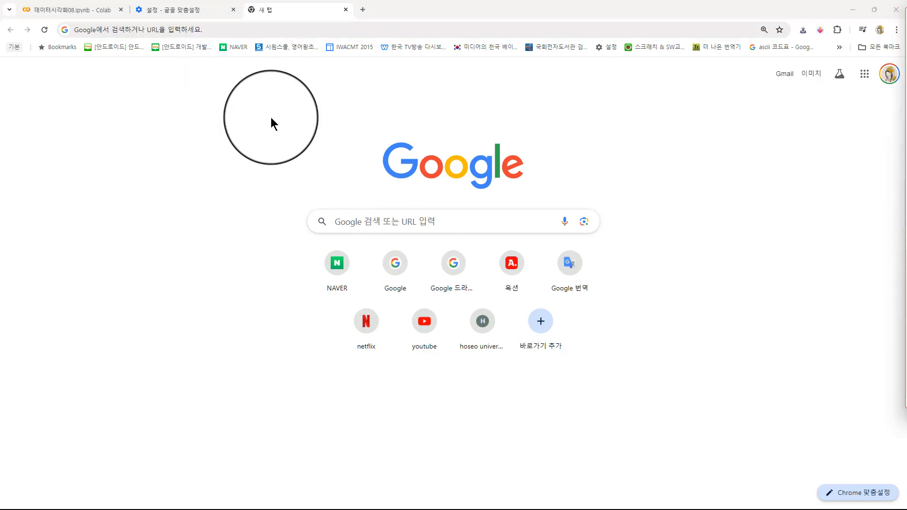
{"action": "left_click", "coordinate": [359, 218]}
{"action": "type", "text": "공공데이터포털"}
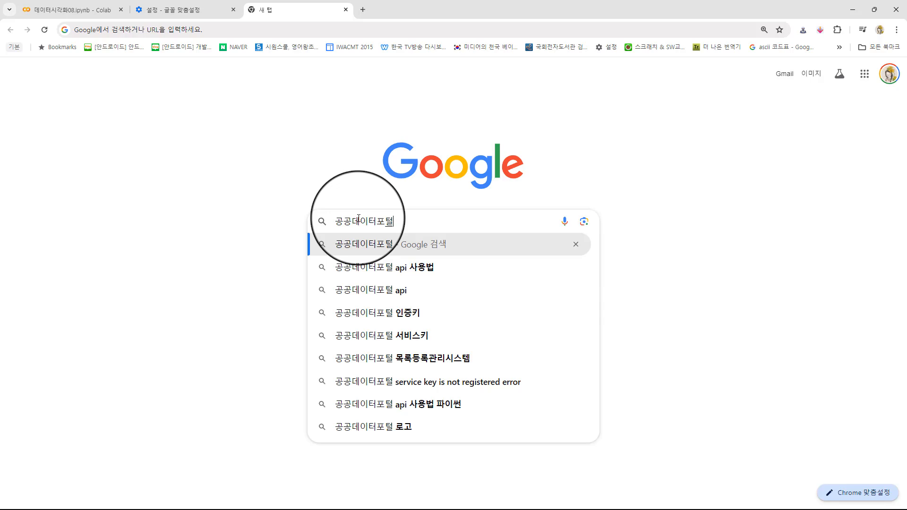
{"action": "key", "text": "Return"}
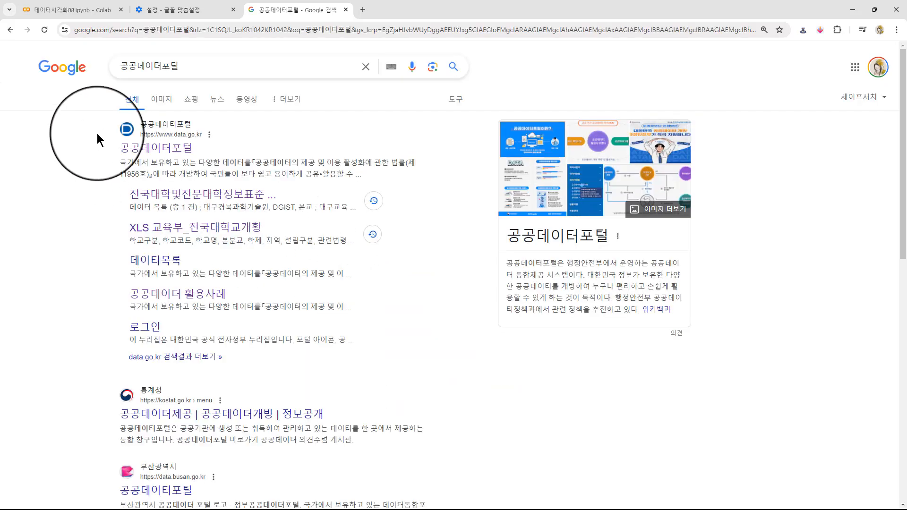
{"action": "left_click", "coordinate": [160, 152]}
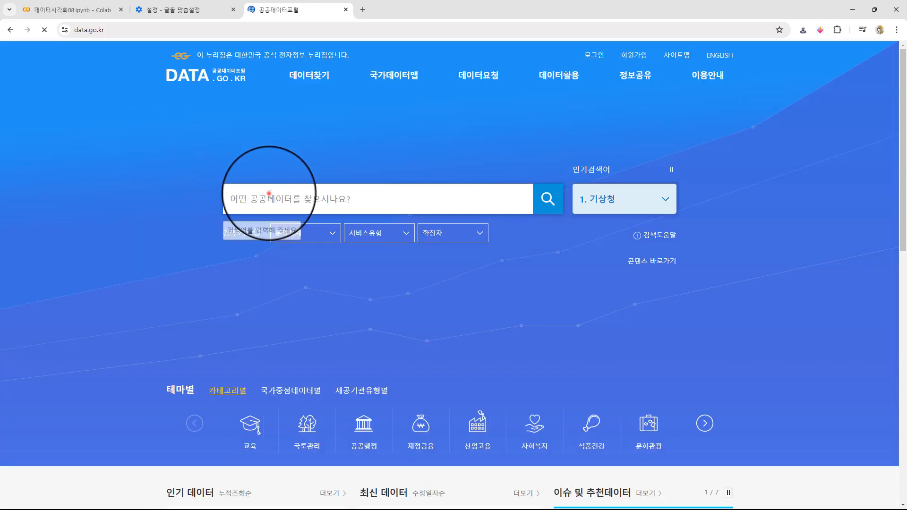
- Search the portal for 전국대학 and open the 전국대학및전문대학정보표준데이터 standard dataset
{"action": "left_click", "coordinate": [269, 193]}
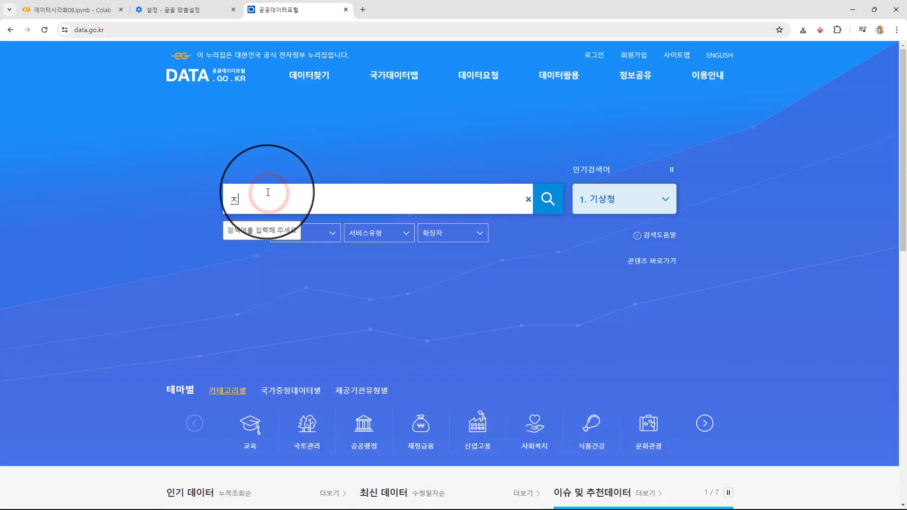
{"action": "type", "text": "전국대학"}
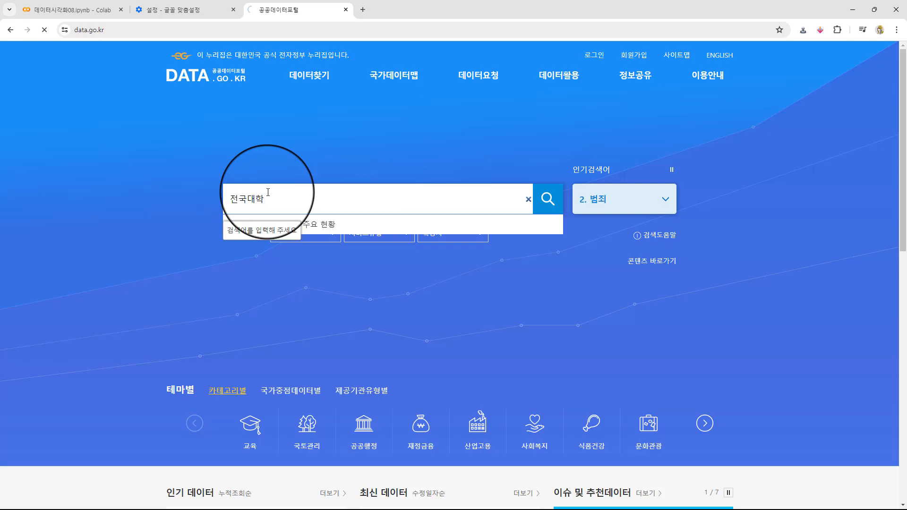
{"action": "key", "text": "Return"}
{"action": "scroll", "coordinate": [114, 345], "scroll_direction": "down", "scroll_amount": 10}
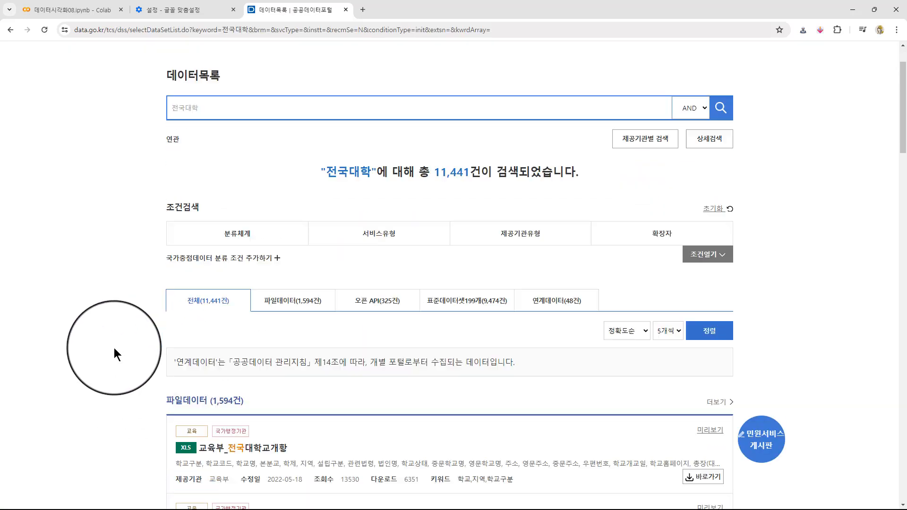
{"action": "scroll", "coordinate": [112, 340], "scroll_direction": "down", "scroll_amount": 5}
{"action": "scroll", "coordinate": [134, 300], "scroll_direction": "down", "scroll_amount": 9}
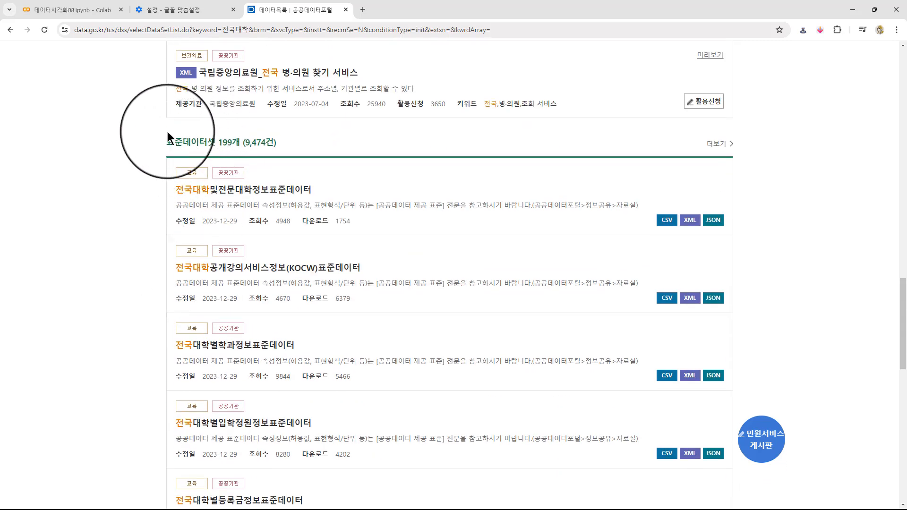
{"action": "scroll", "coordinate": [180, 180], "scroll_direction": "down", "scroll_amount": 1}
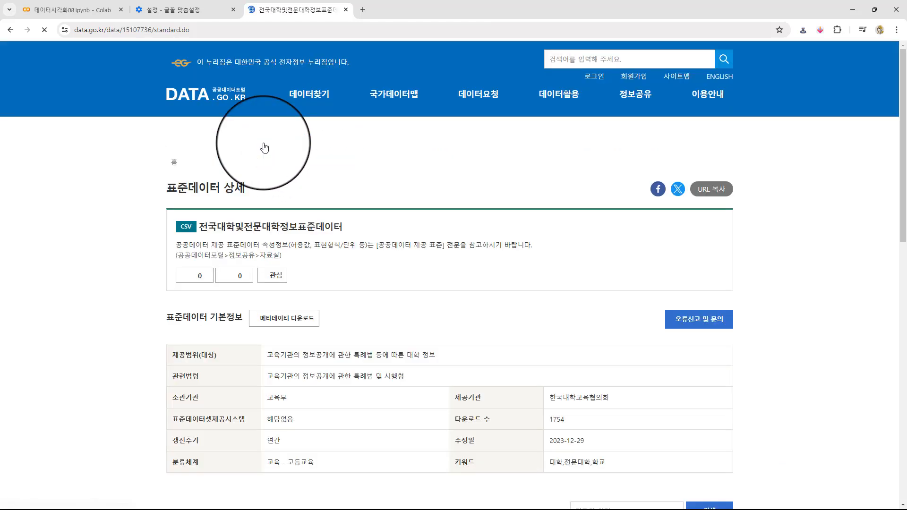
- Download the dataset as XLS and open the file in a maximized Excel window with editing enabled
{"action": "scroll", "coordinate": [219, 199], "scroll_direction": "down", "scroll_amount": 10}
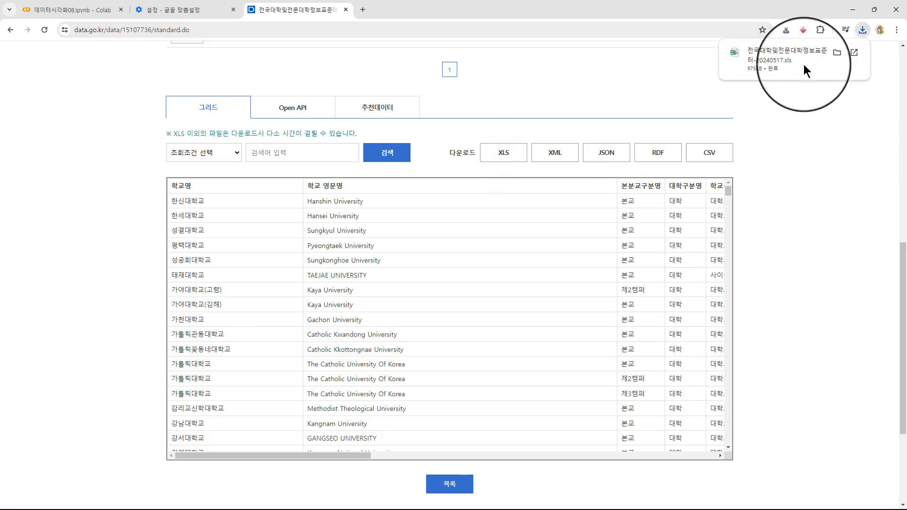
{"action": "left_click", "coordinate": [790, 55]}
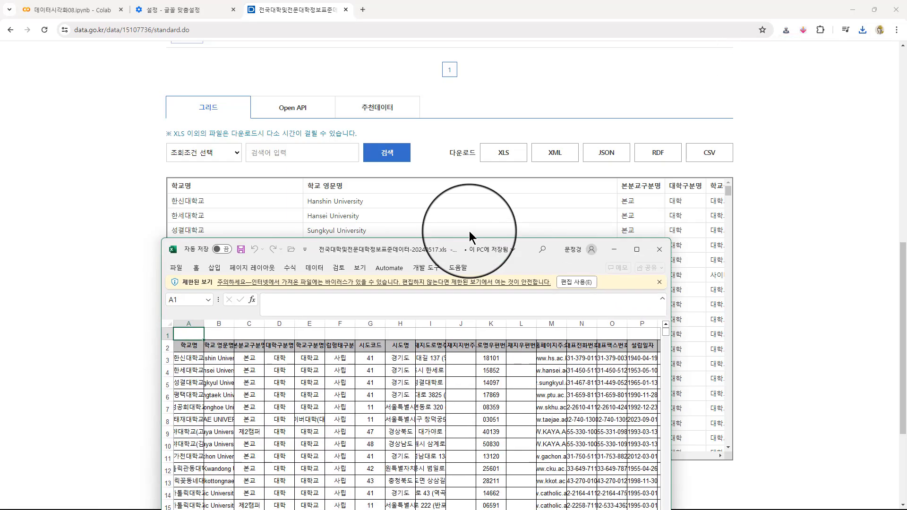
{"action": "double_click", "coordinate": [474, 214]}
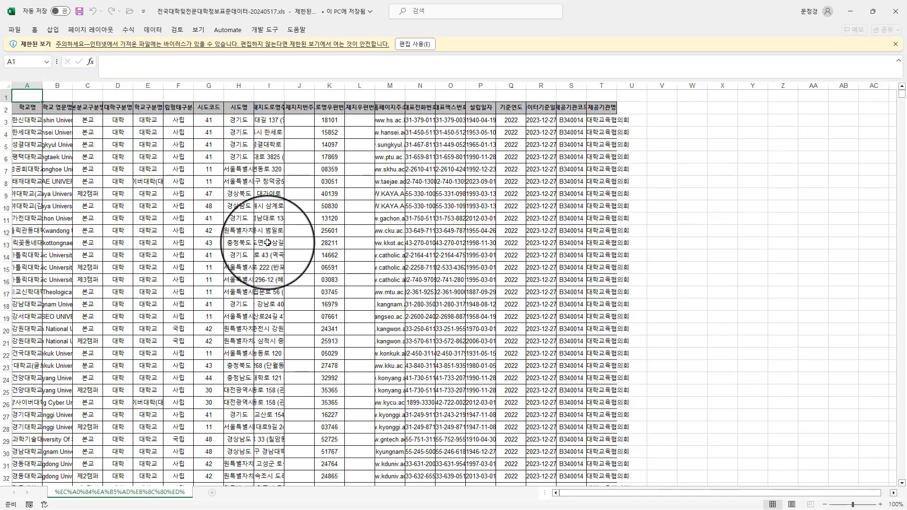
{"action": "left_click", "coordinate": [412, 43]}
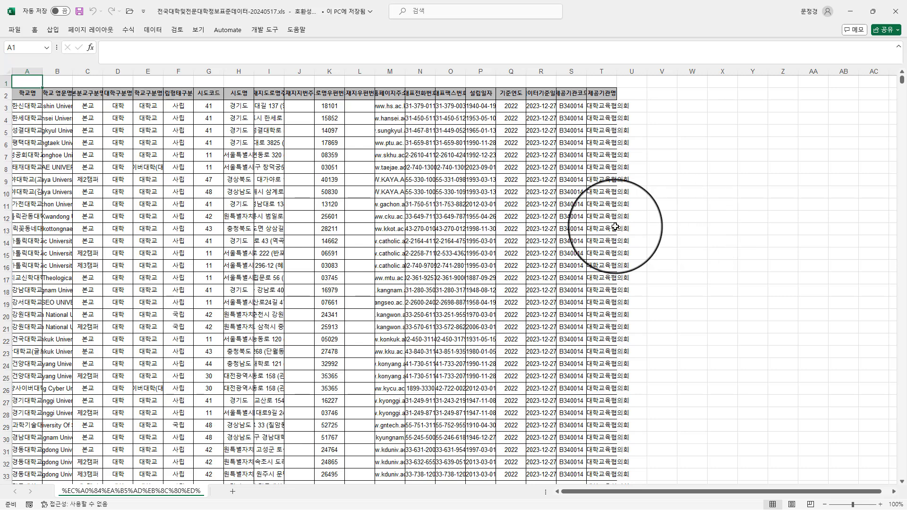
- Delete the empty first row above the column headers of the university sheet
{"action": "left_click", "coordinate": [4, 81]}
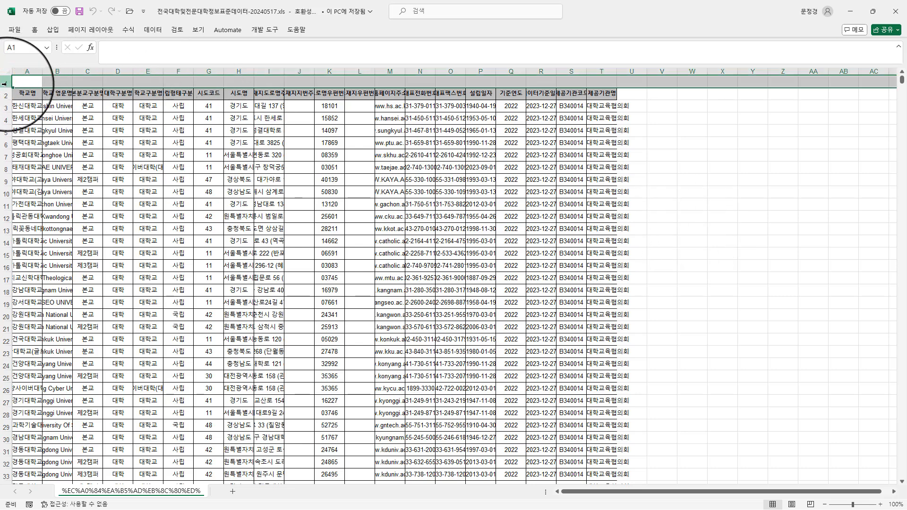
{"action": "right_click", "coordinate": [5, 80]}
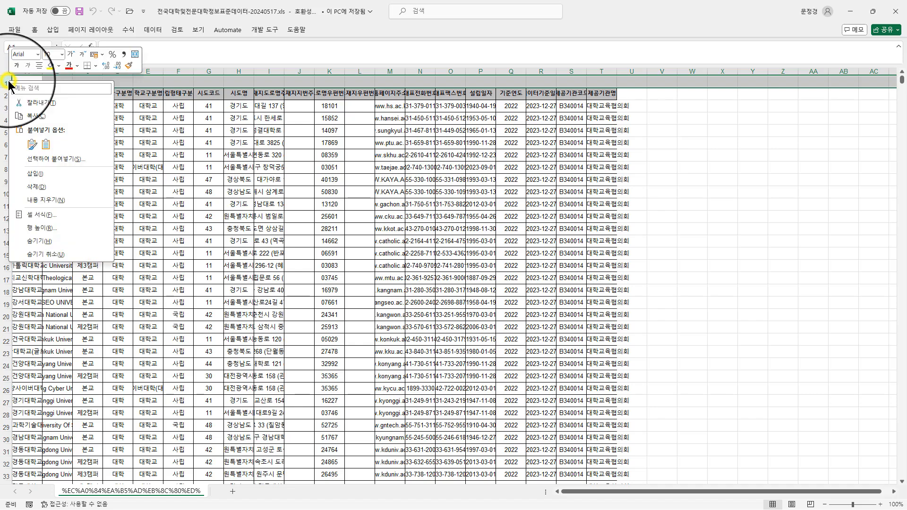
{"action": "left_click", "coordinate": [56, 184]}
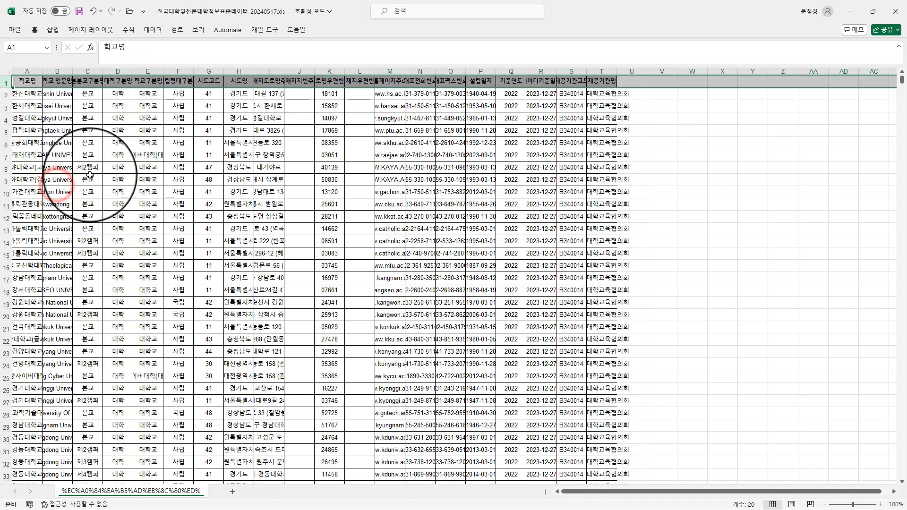
{"action": "left_click", "coordinate": [92, 174]}
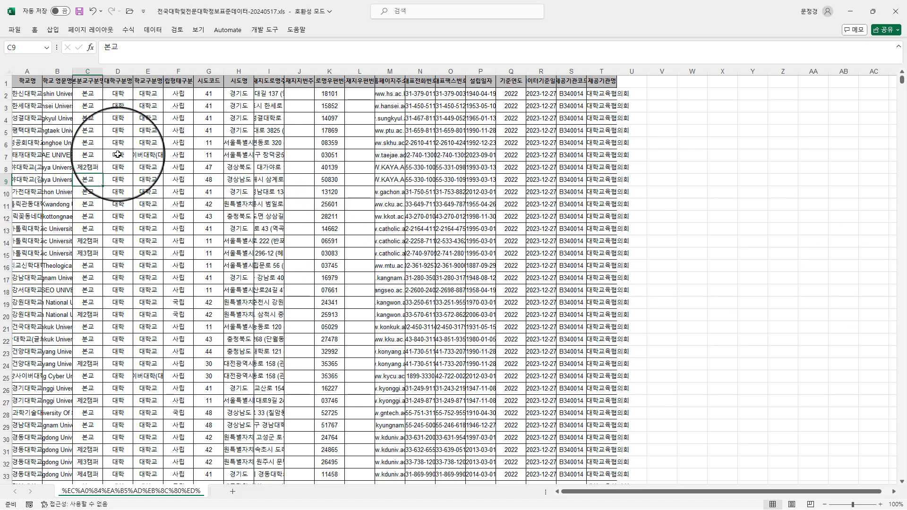
- Examine the kinds of schools in the 대학구분명 and 학교구분명 columns from the beginning to the last row
{"action": "left_click", "coordinate": [148, 155]}
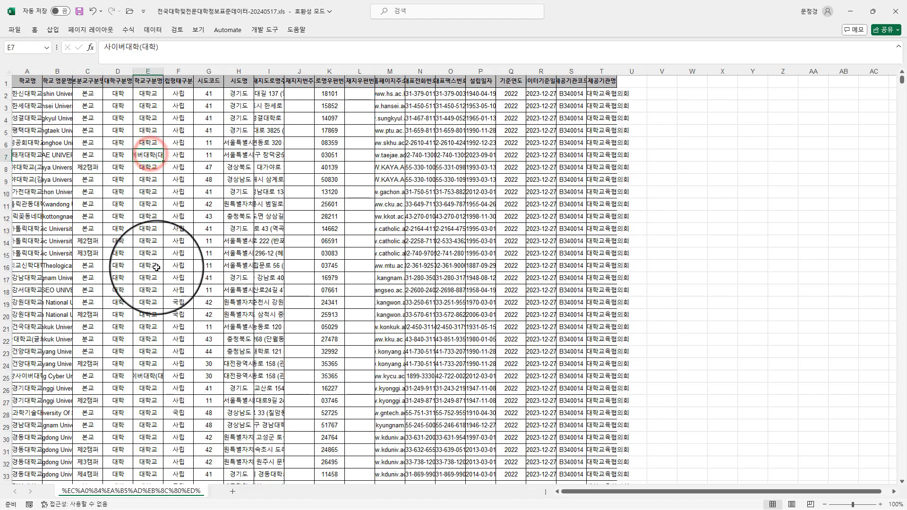
{"action": "scroll", "coordinate": [157, 267], "scroll_direction": "down", "scroll_amount": 20}
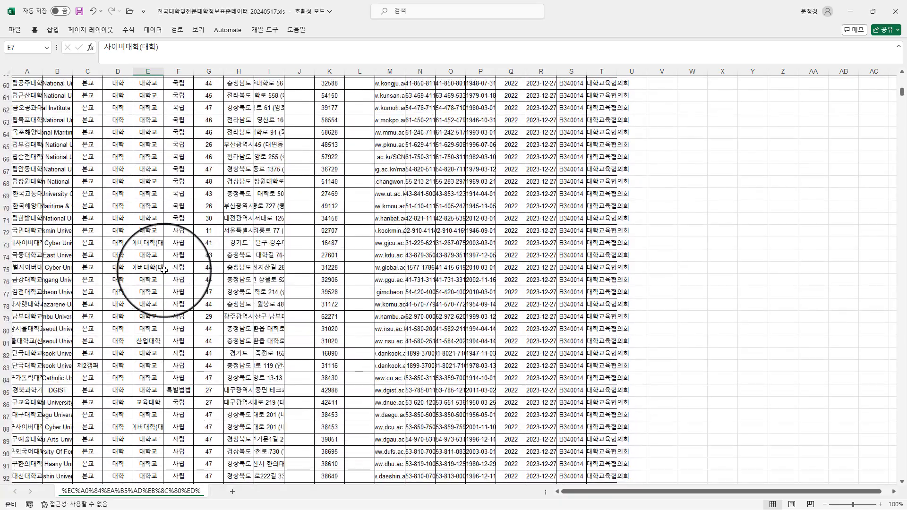
{"action": "scroll", "coordinate": [164, 269], "scroll_direction": "down", "scroll_amount": 18}
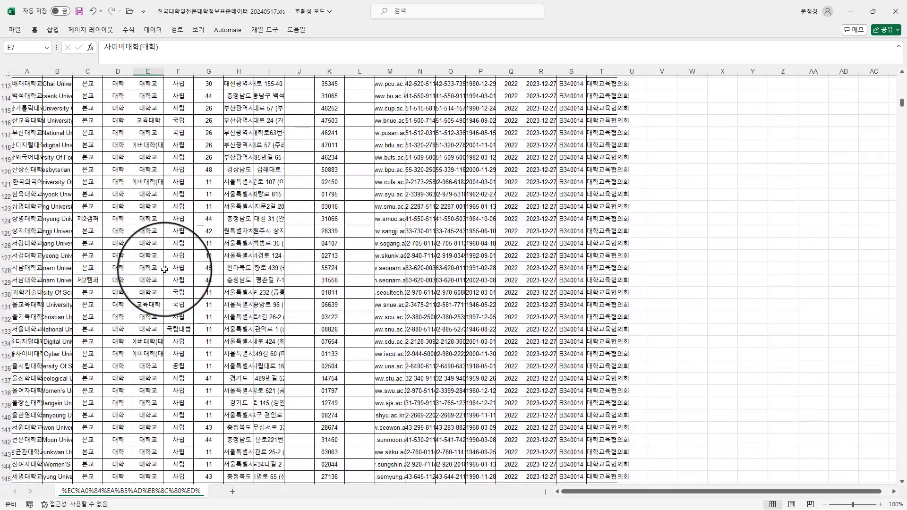
{"action": "scroll", "coordinate": [164, 270], "scroll_direction": "down", "scroll_amount": 9}
{"action": "left_click", "coordinate": [109, 291]}
{"action": "left_click", "coordinate": [31, 302]}
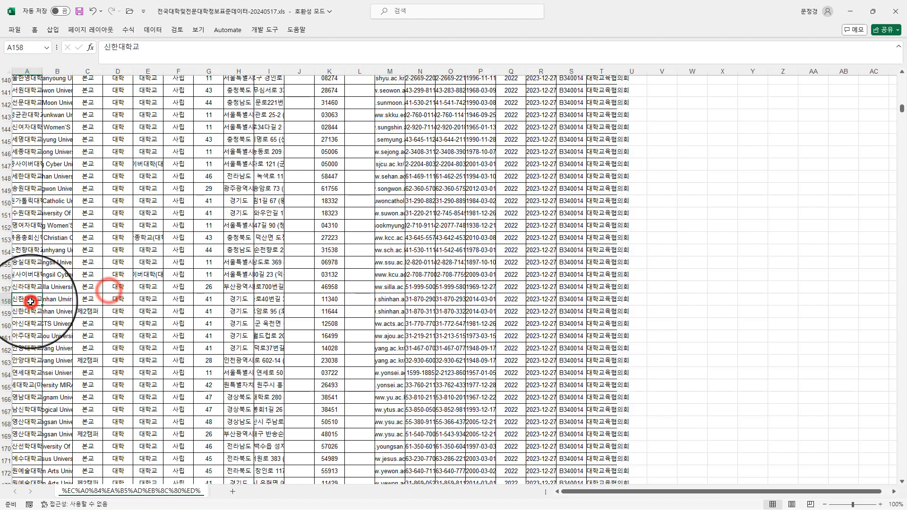
{"action": "key", "text": "ctrl+Down"}
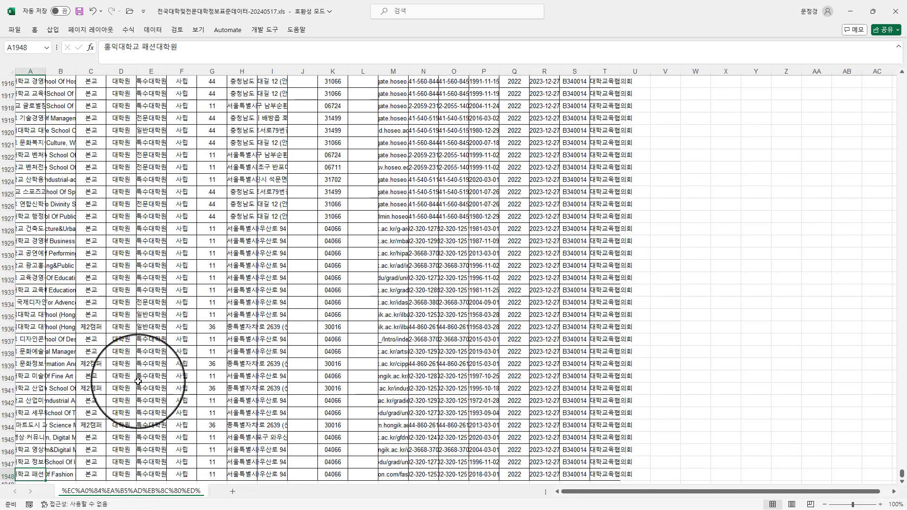
{"action": "left_click", "coordinate": [144, 285]}
{"action": "left_click", "coordinate": [132, 189]}
{"action": "left_click", "coordinate": [158, 172]}
{"action": "left_click", "coordinate": [146, 121]}
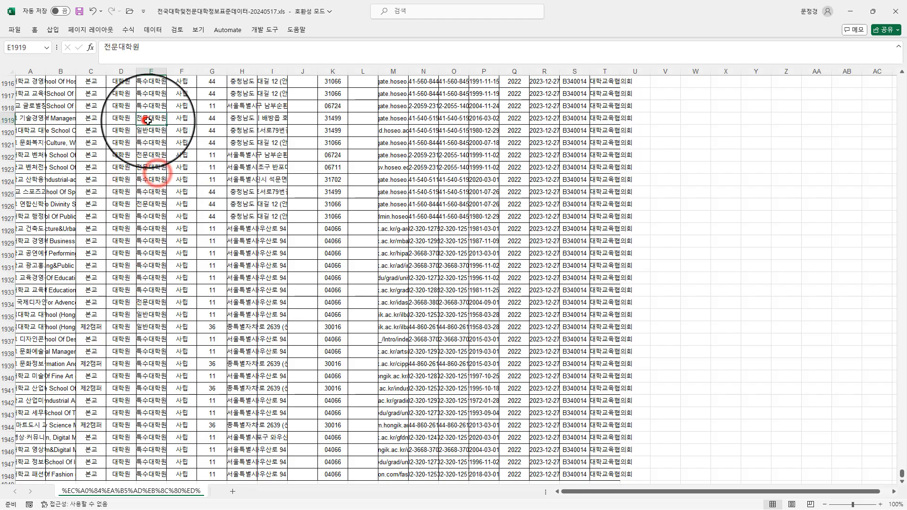
{"action": "scroll", "coordinate": [184, 199], "scroll_direction": "up", "scroll_amount": 10}
{"action": "key", "text": "ctrl+Home"}
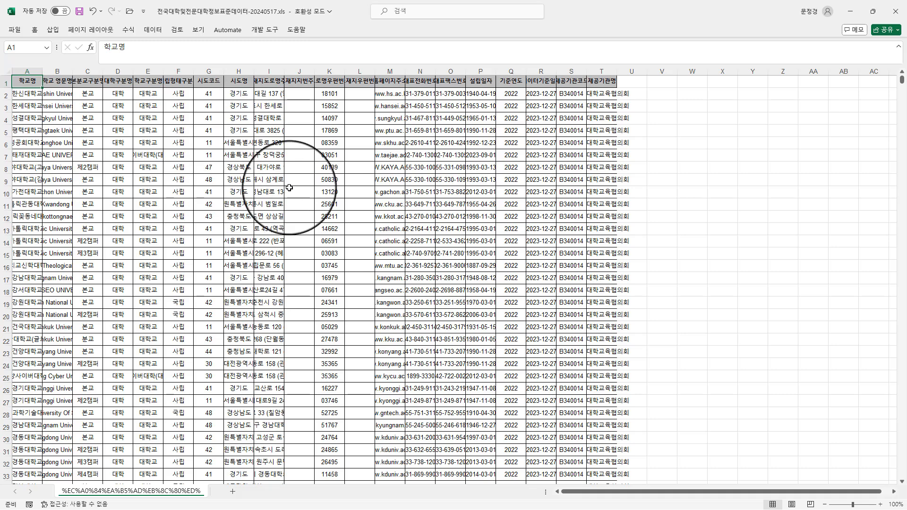
- Turn on filters for the header row of the university table
{"action": "left_click", "coordinate": [137, 134]}
{"action": "left_click", "coordinate": [314, 163]}
{"action": "left_click", "coordinate": [219, 209]}
{"action": "left_click", "coordinate": [125, 163]}
{"action": "left_click", "coordinate": [134, 237]}
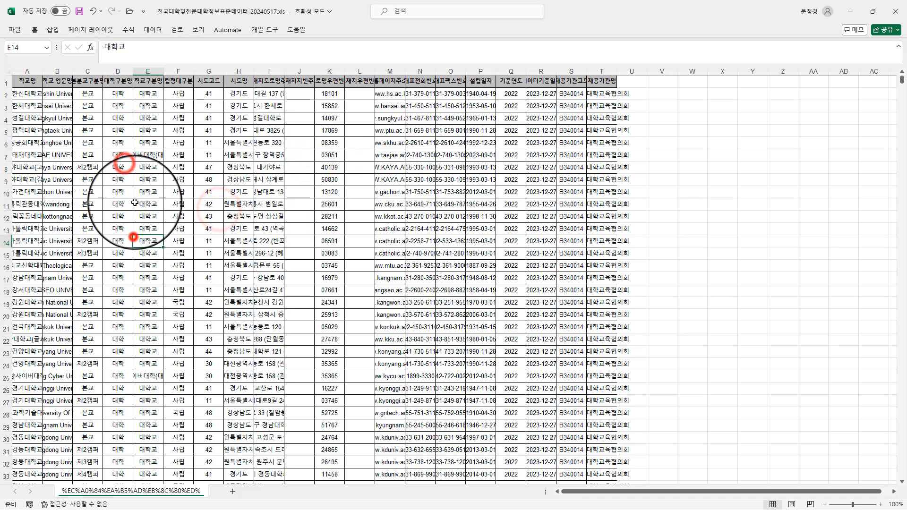
{"action": "left_click", "coordinate": [153, 29]}
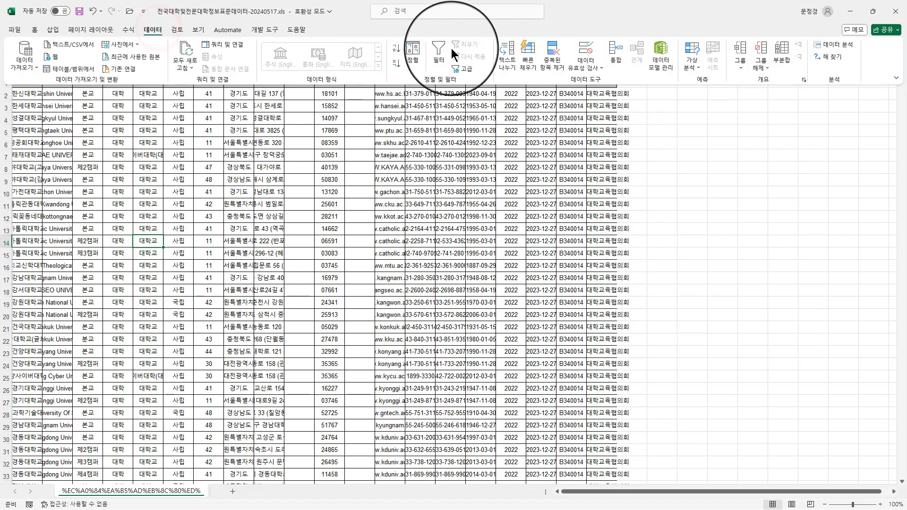
{"action": "left_click", "coordinate": [439, 47]}
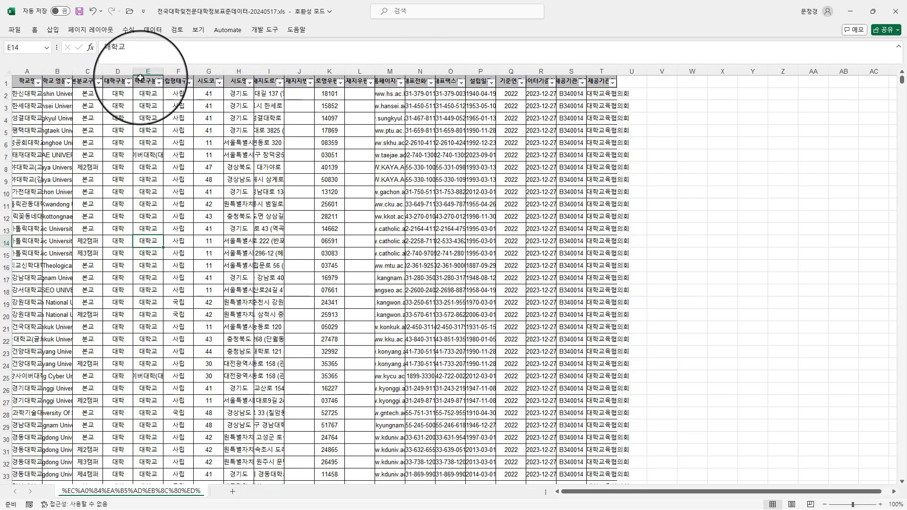
- Widen the 학교구분명 column to fit its entries and sort the table by it in ascending text order
{"action": "left_click", "coordinate": [148, 118]}
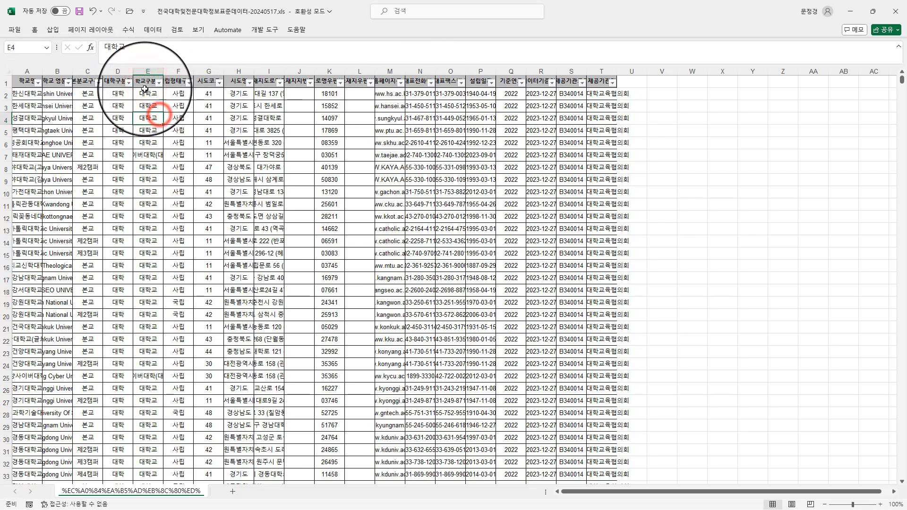
{"action": "left_click_drag", "start_coordinate": [163, 73], "coordinate": [185, 72]}
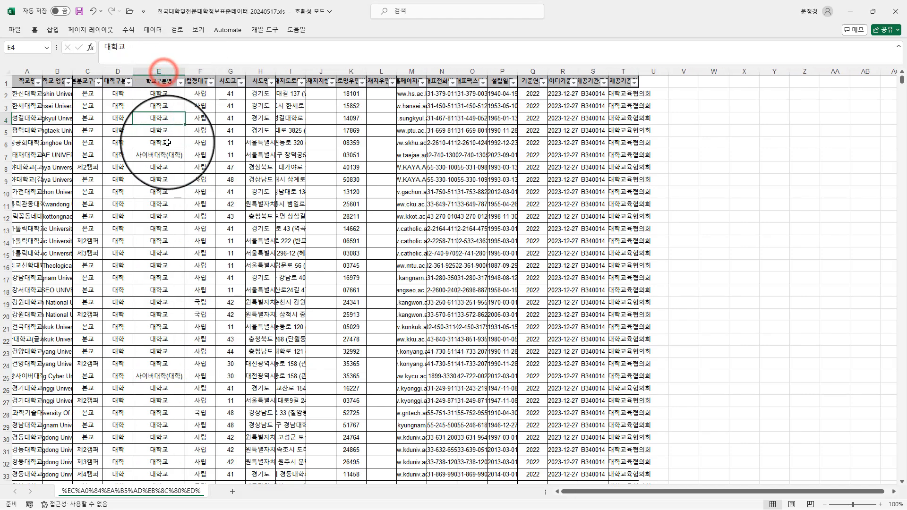
{"action": "left_click", "coordinate": [168, 142]}
{"action": "left_click", "coordinate": [180, 83]}
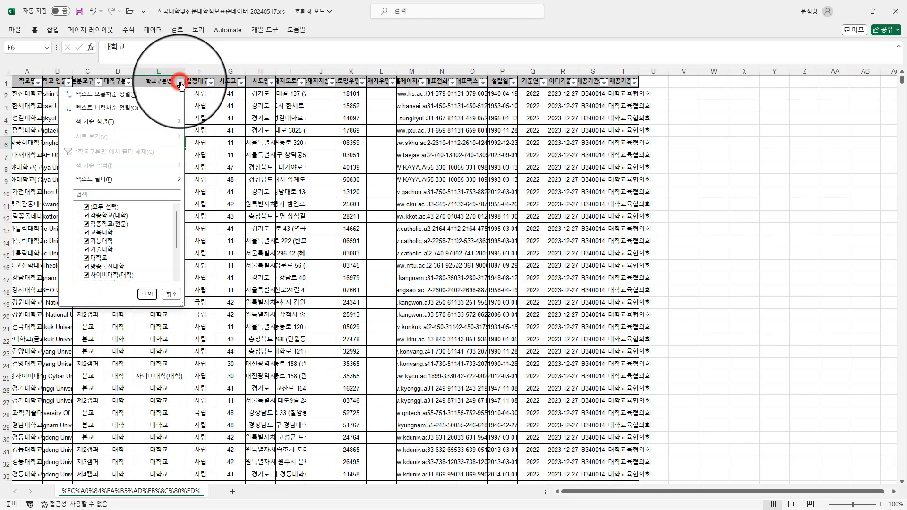
{"action": "left_click", "coordinate": [125, 97]}
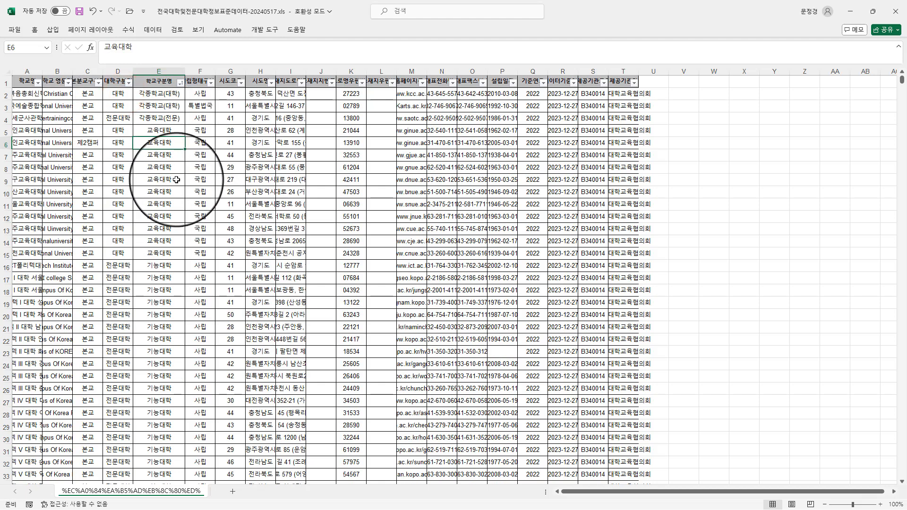
- Look over the sorted school types and fit the 학교명 column's width to its contents
{"action": "left_click", "coordinate": [167, 156]}
{"action": "left_click", "coordinate": [167, 278]}
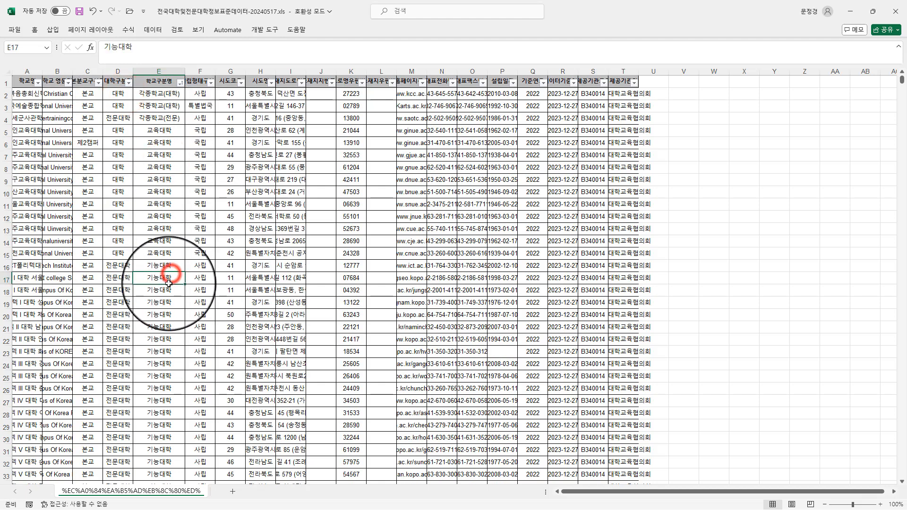
{"action": "scroll", "coordinate": [167, 279], "scroll_direction": "down", "scroll_amount": 6}
{"action": "scroll", "coordinate": [167, 279], "scroll_direction": "up", "scroll_amount": 7}
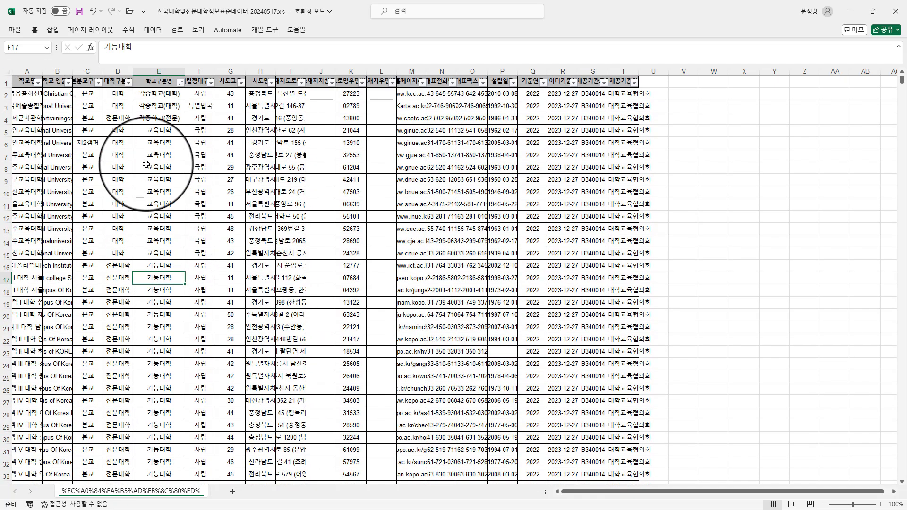
{"action": "left_click", "coordinate": [27, 168]}
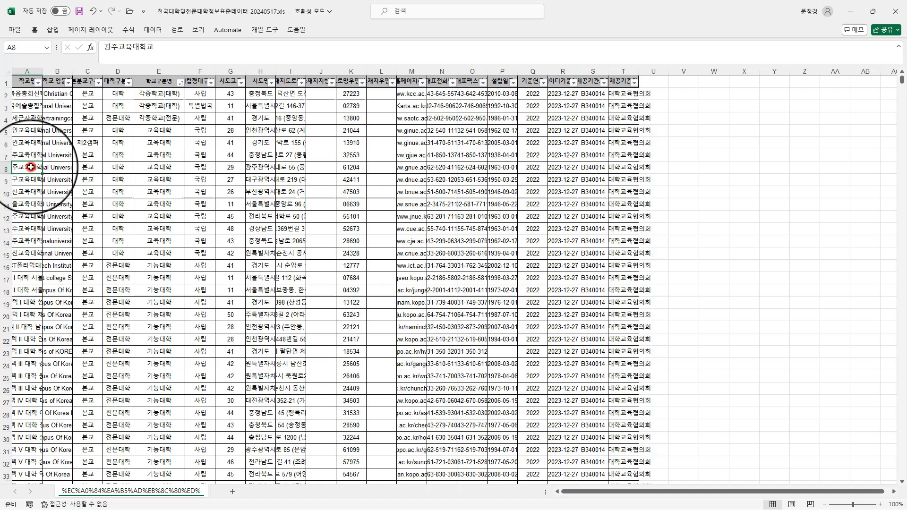
{"action": "left_click_drag", "start_coordinate": [41, 71], "coordinate": [42, 71]}
{"action": "double_click", "coordinate": [41, 71]}
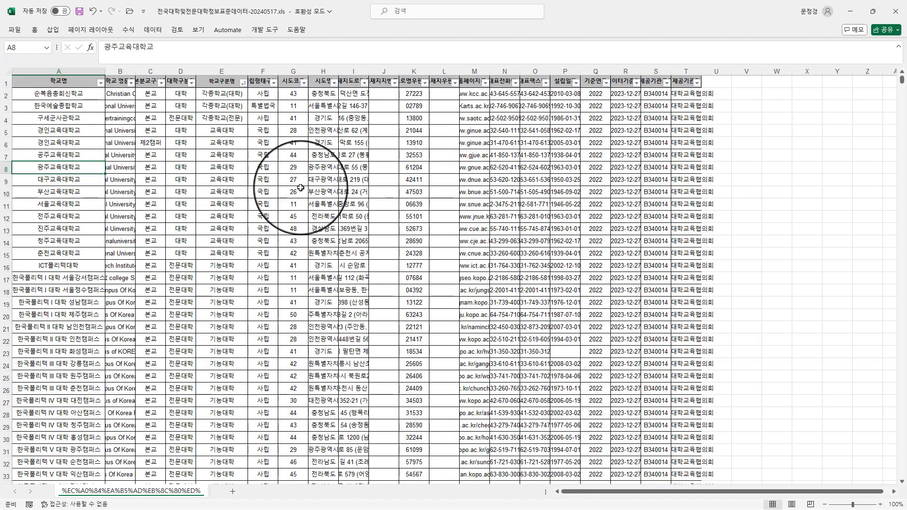
- Delete rows 2 to 4, which hold the 각종학교(대학) and 각종학교(전문) schools
{"action": "left_click", "coordinate": [212, 145]}
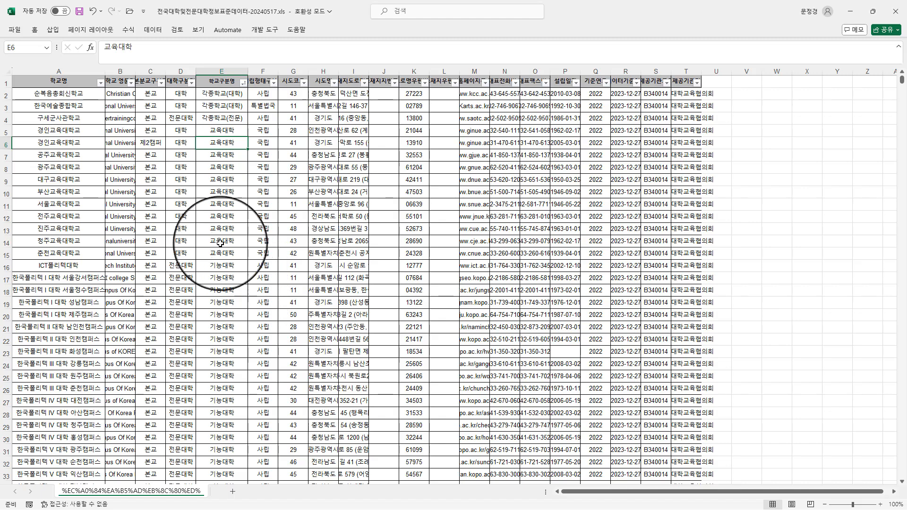
{"action": "left_click_drag", "start_coordinate": [4, 95], "coordinate": [9, 119]}
{"action": "right_click", "coordinate": [9, 119]}
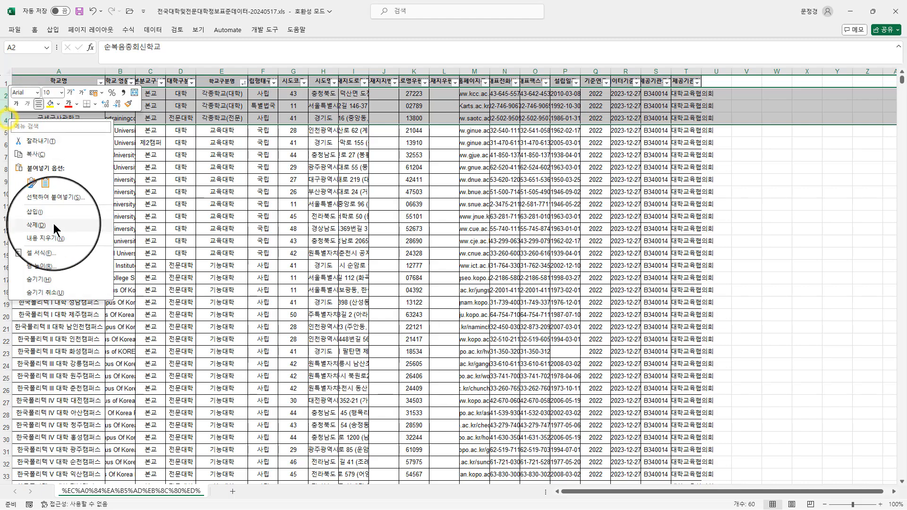
{"action": "left_click", "coordinate": [49, 222]}
{"action": "left_click", "coordinate": [110, 179]}
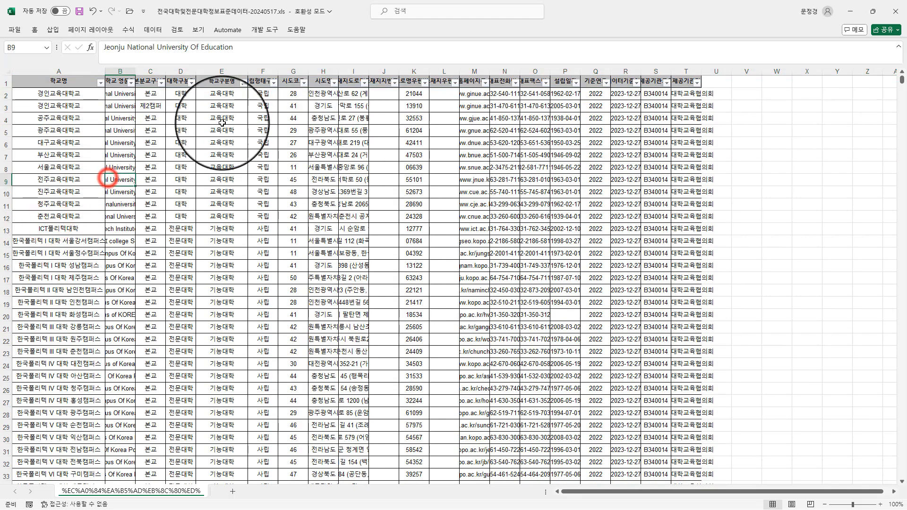
- Keep the 교육대학 rows and delete rows 13 to 46, which hold the 기능대학 and 기술대학 schools
{"action": "left_click_drag", "start_coordinate": [222, 96], "coordinate": [222, 204]}
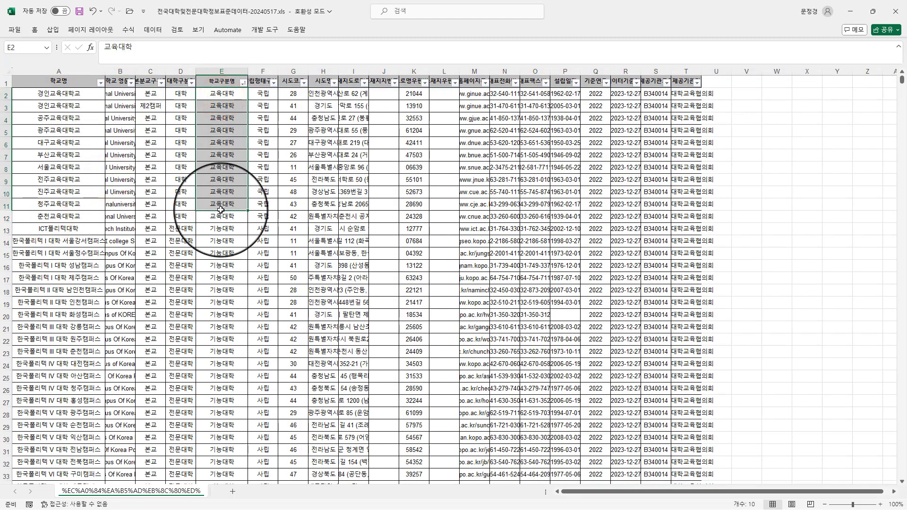
{"action": "left_click", "coordinate": [4, 229]}
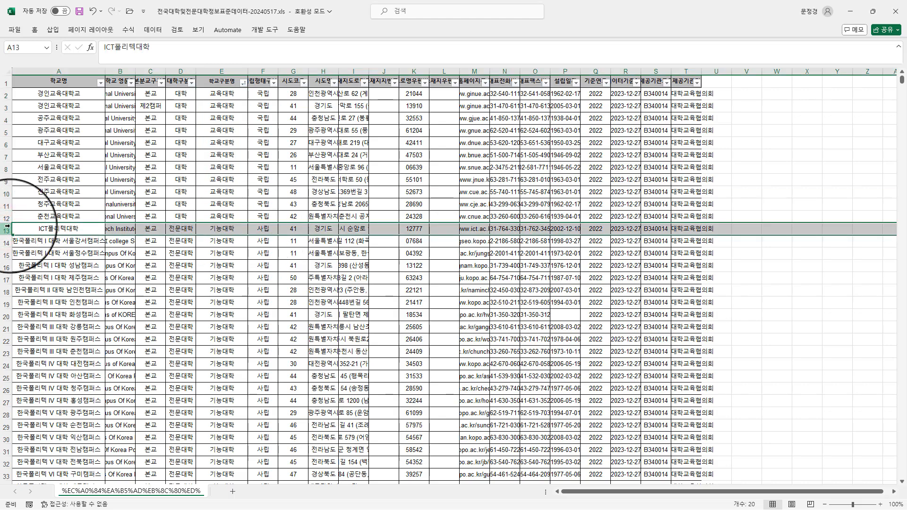
{"action": "scroll", "coordinate": [192, 237], "scroll_direction": "down", "scroll_amount": 9}
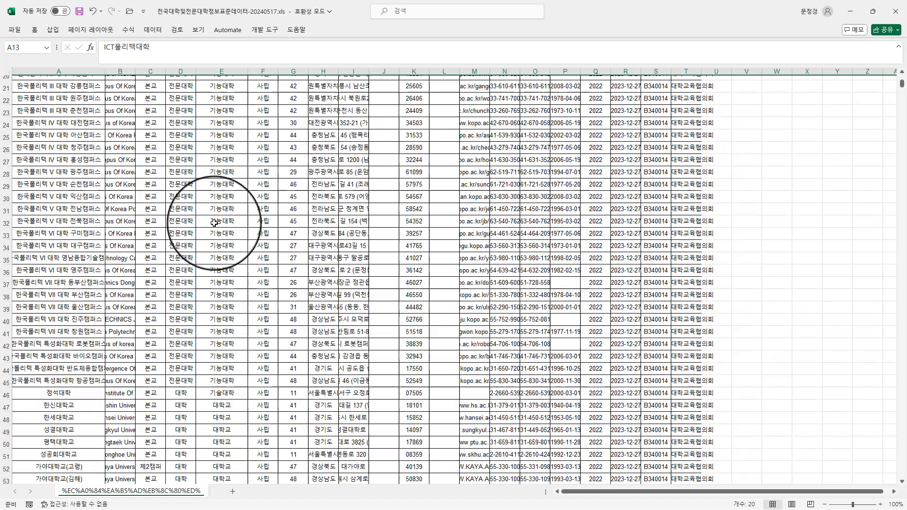
{"action": "scroll", "coordinate": [213, 211], "scroll_direction": "down", "scroll_amount": 1}
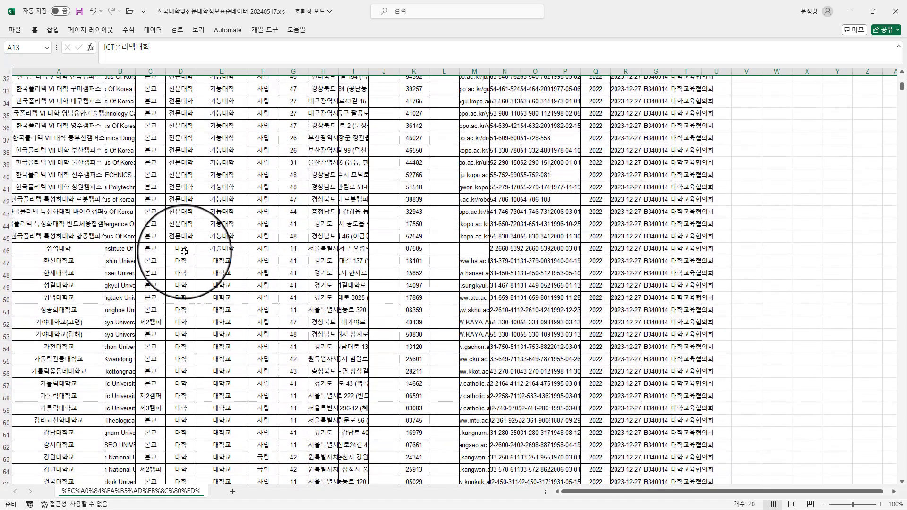
{"action": "left_click", "coordinate": [6, 250], "text": "shift"}
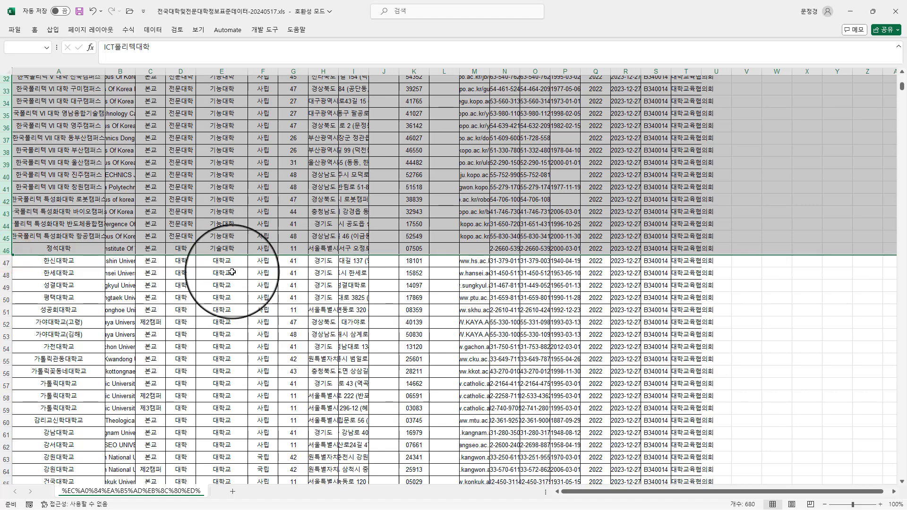
{"action": "right_click", "coordinate": [6, 189]}
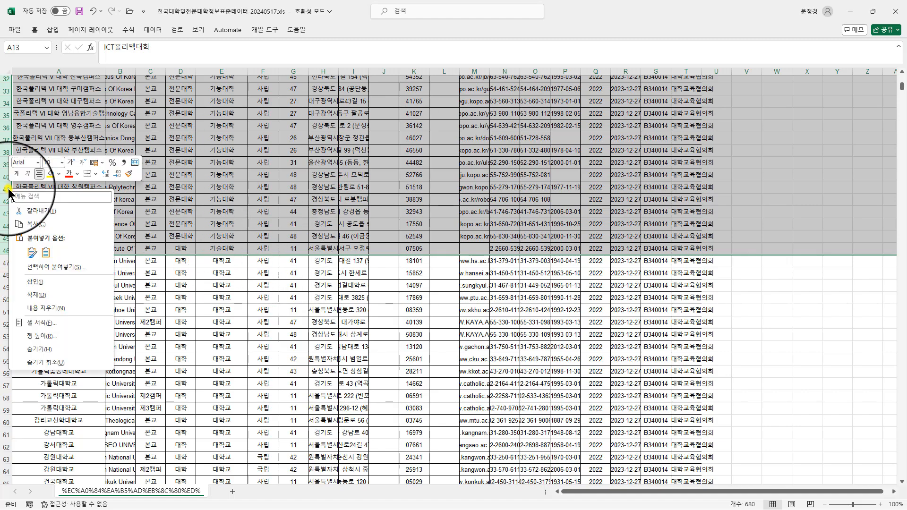
{"action": "left_click", "coordinate": [54, 296]}
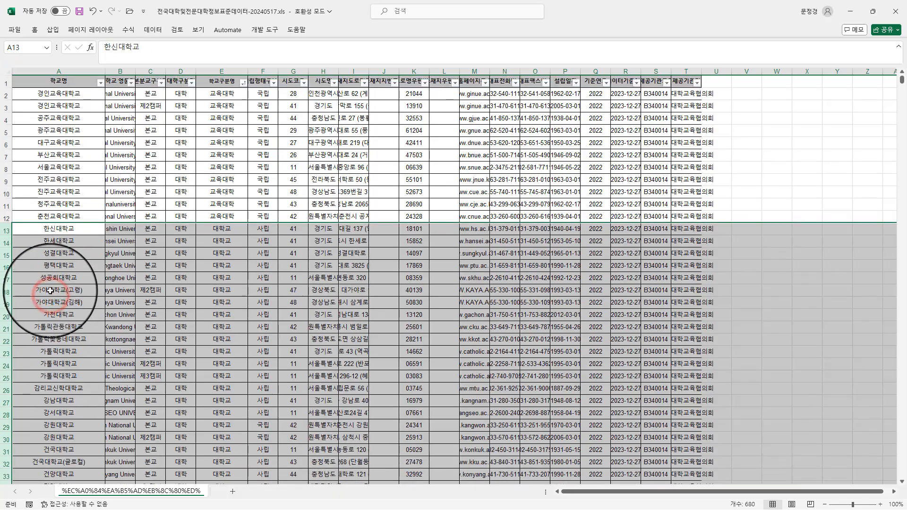
- Delete every row after the last 대학교 entry, from 한국방송통신대학교 in row 234 through row 1911
{"action": "scroll", "coordinate": [222, 218], "scroll_direction": "down", "scroll_amount": 4}
{"action": "scroll", "coordinate": [231, 229], "scroll_direction": "down", "scroll_amount": 12}
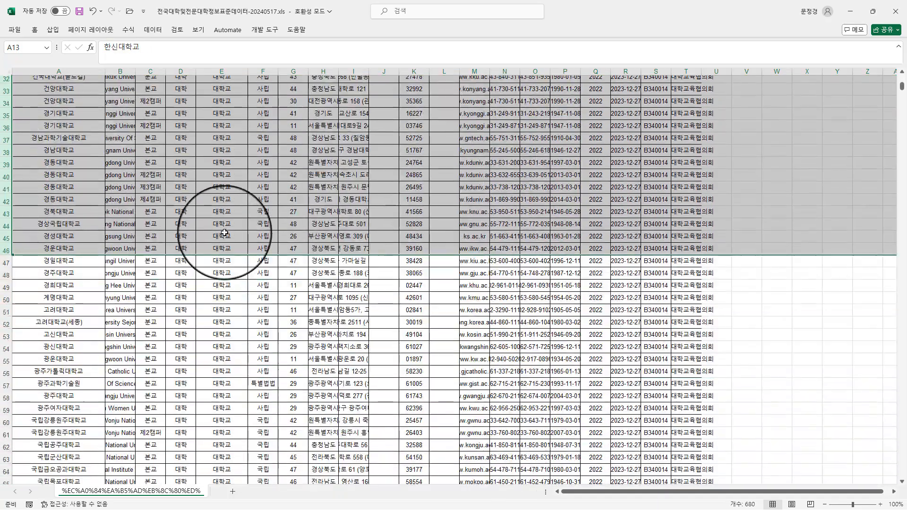
{"action": "scroll", "coordinate": [226, 217], "scroll_direction": "down", "scroll_amount": 15}
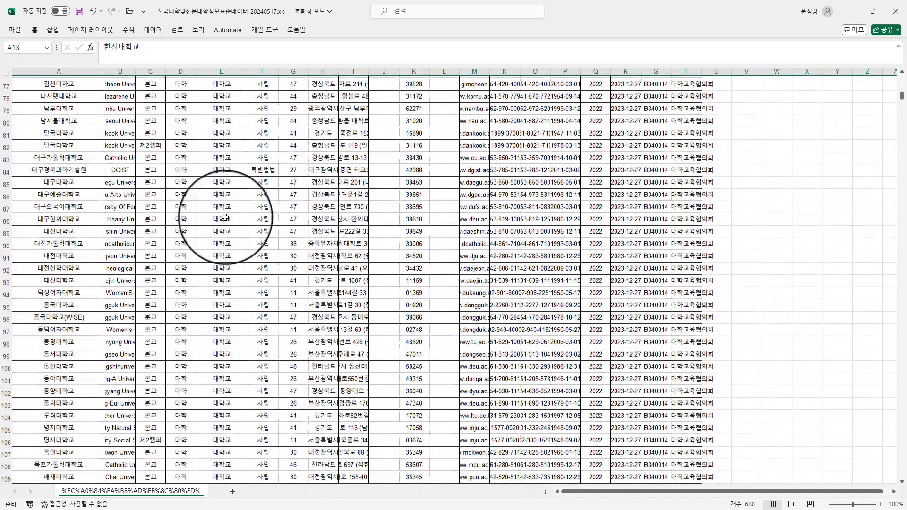
{"action": "scroll", "coordinate": [226, 216], "scroll_direction": "down", "scroll_amount": 18}
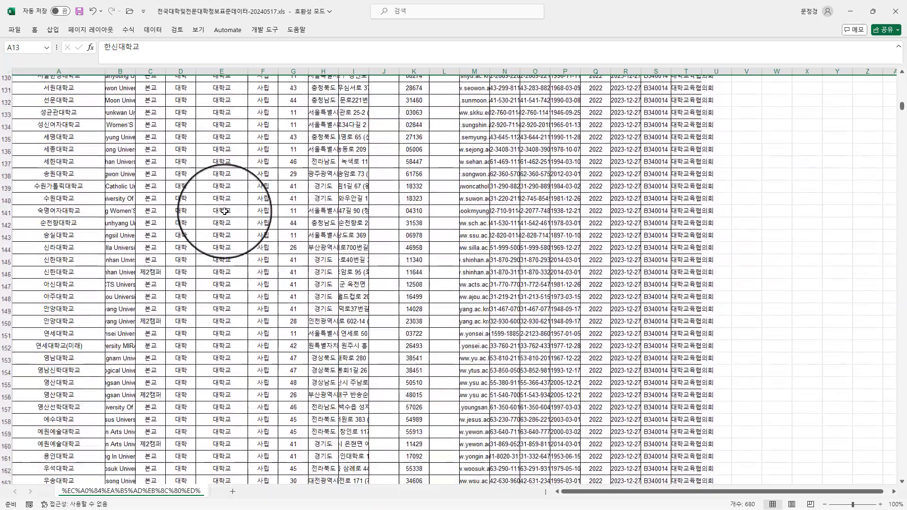
{"action": "scroll", "coordinate": [226, 211], "scroll_direction": "down", "scroll_amount": 18}
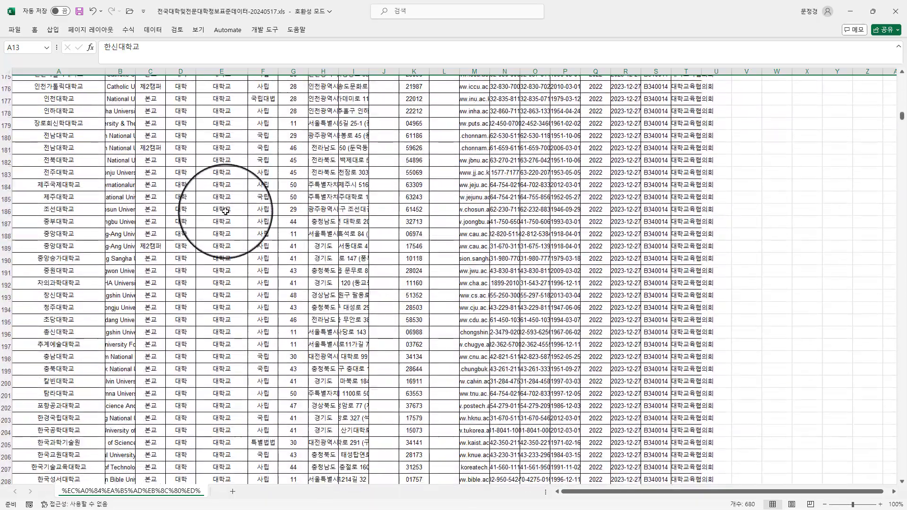
{"action": "scroll", "coordinate": [226, 210], "scroll_direction": "down", "scroll_amount": 5}
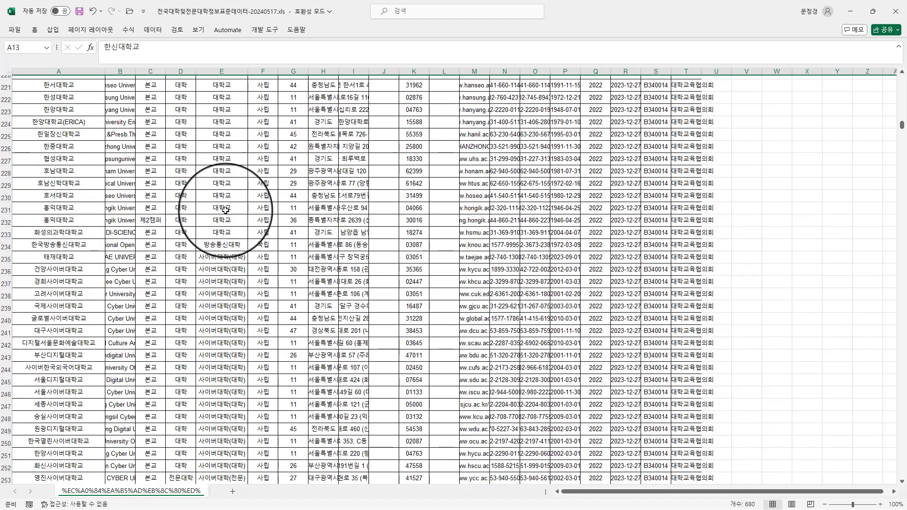
{"action": "left_click", "coordinate": [231, 245]}
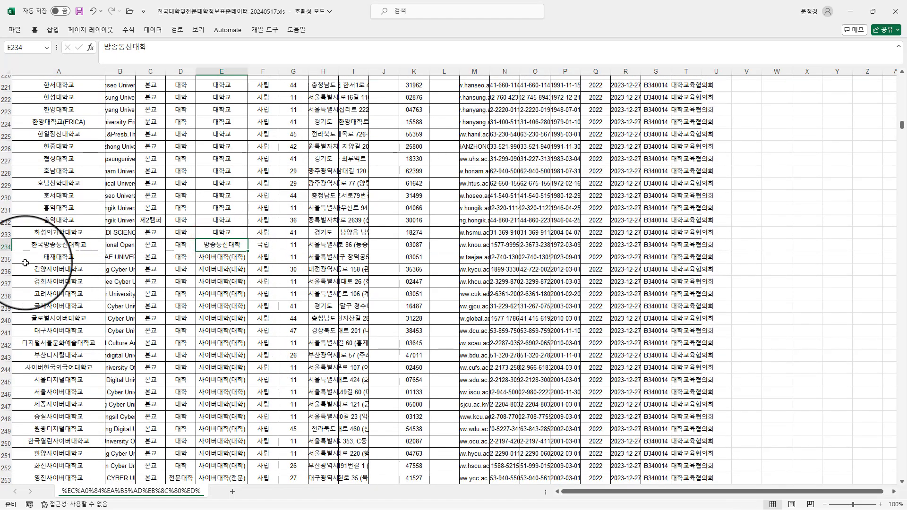
{"action": "left_click", "coordinate": [6, 244]}
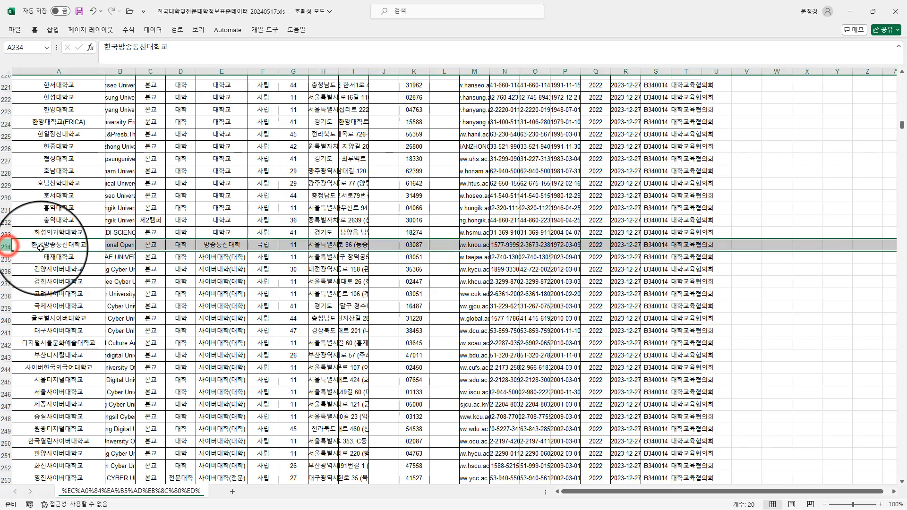
{"action": "scroll", "coordinate": [237, 247], "scroll_direction": "down", "scroll_amount": 20}
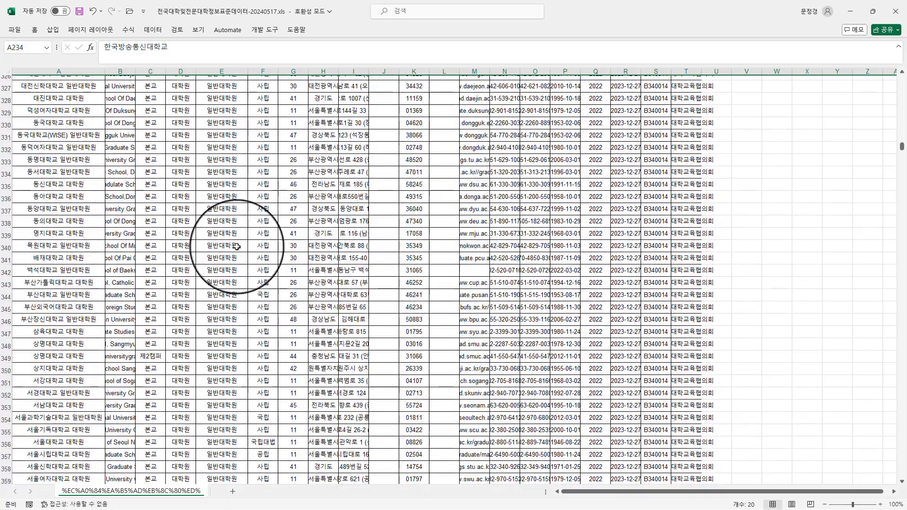
{"action": "scroll", "coordinate": [237, 247], "scroll_direction": "down", "scroll_amount": 16}
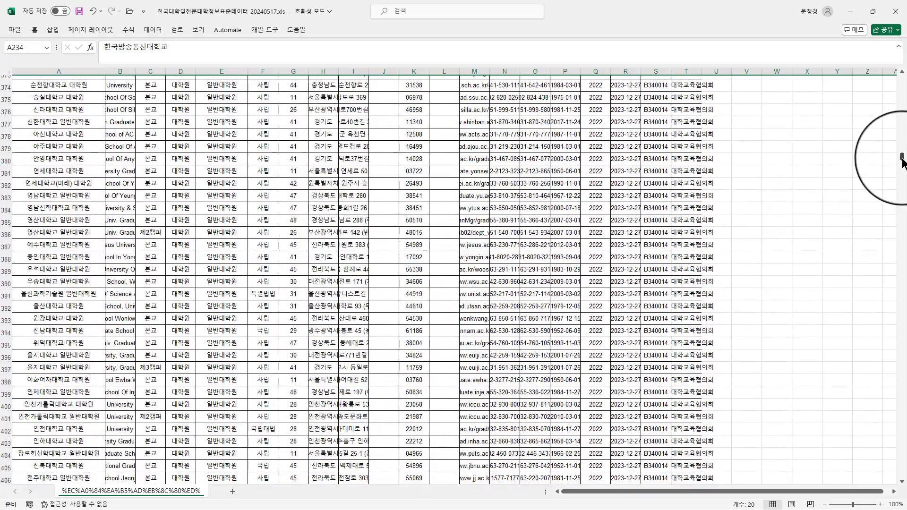
{"action": "left_click_drag", "start_coordinate": [902, 161], "coordinate": [903, 473]}
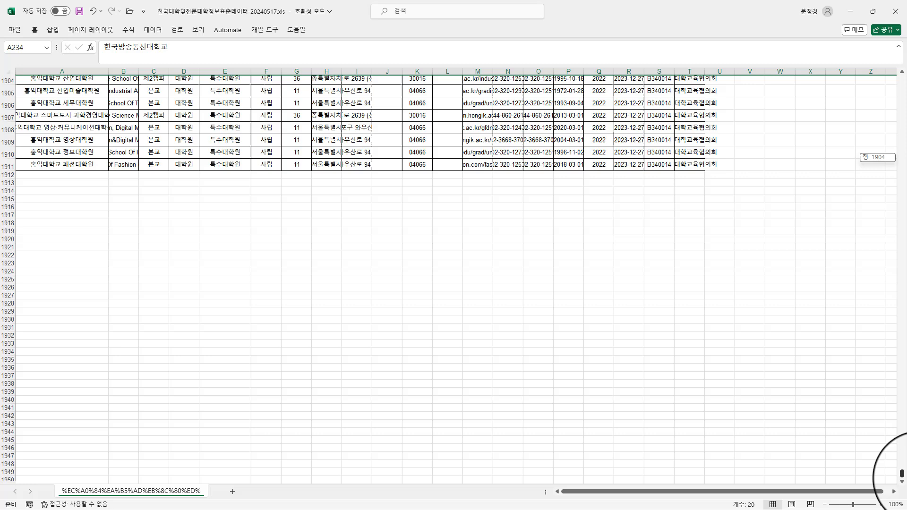
{"action": "left_click", "coordinate": [7, 165], "text": "shift"}
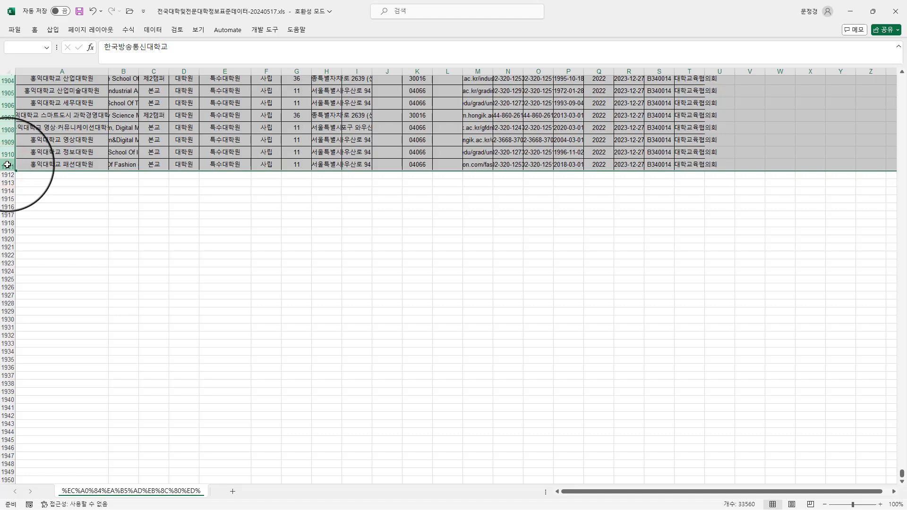
{"action": "right_click", "coordinate": [6, 165]}
{"action": "left_click", "coordinate": [67, 271]}
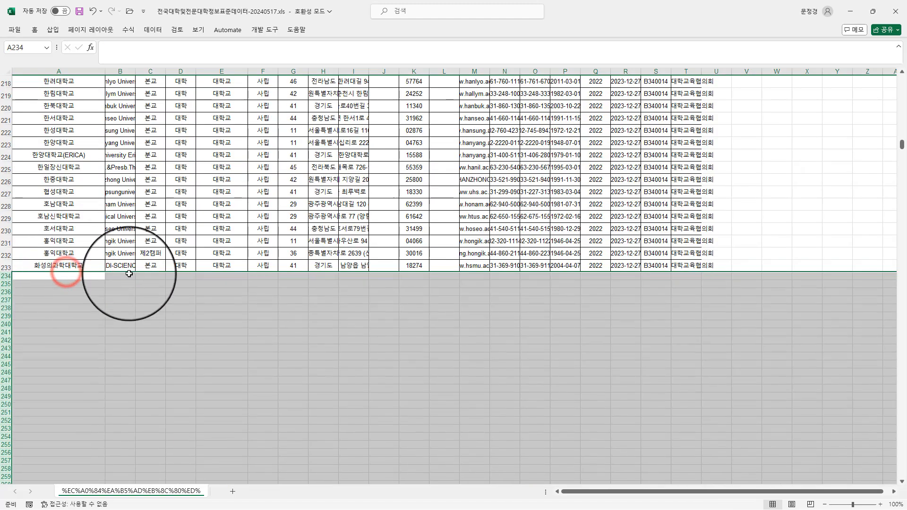
{"action": "left_click", "coordinate": [181, 276]}
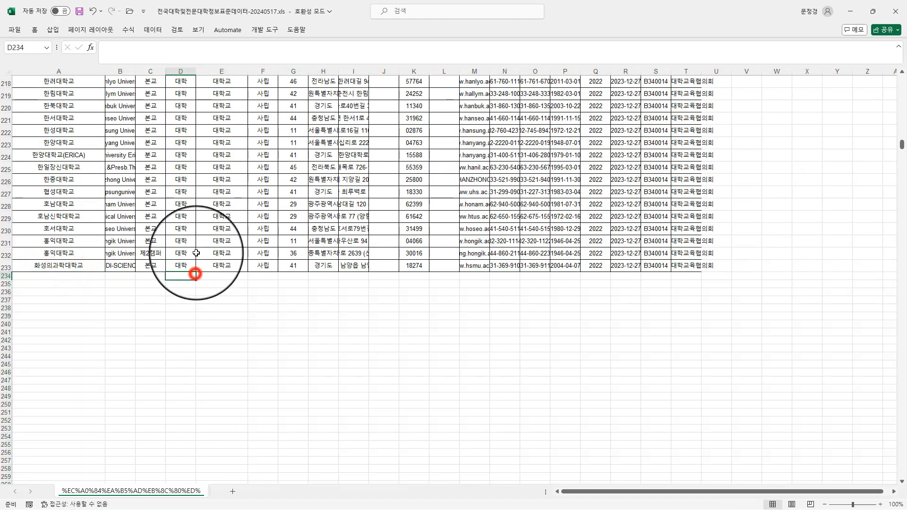
{"action": "left_click", "coordinate": [6, 267]}
{"action": "left_click", "coordinate": [263, 266]}
{"action": "scroll", "coordinate": [238, 252], "scroll_direction": "up", "scroll_amount": 9}
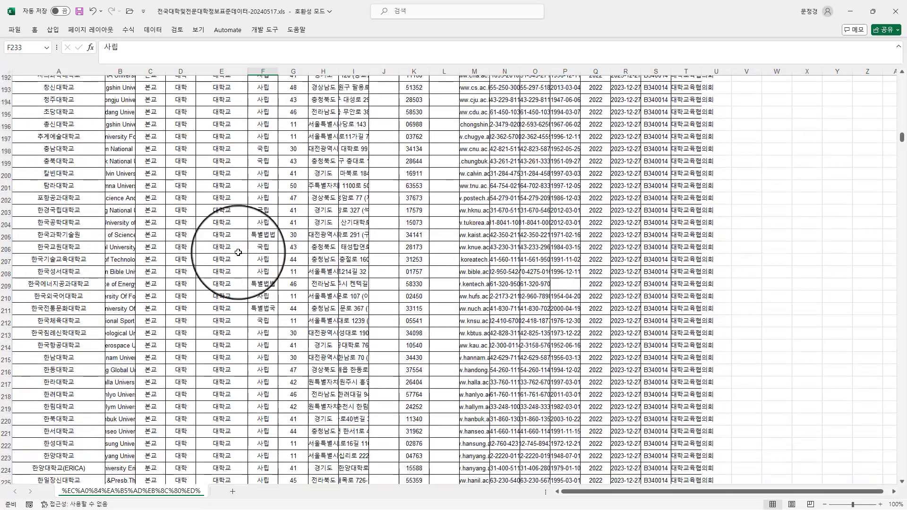
- Return to the beginning of the university table and delete the 학교 영문명 column
{"action": "scroll", "coordinate": [238, 253], "scroll_direction": "up", "scroll_amount": 20}
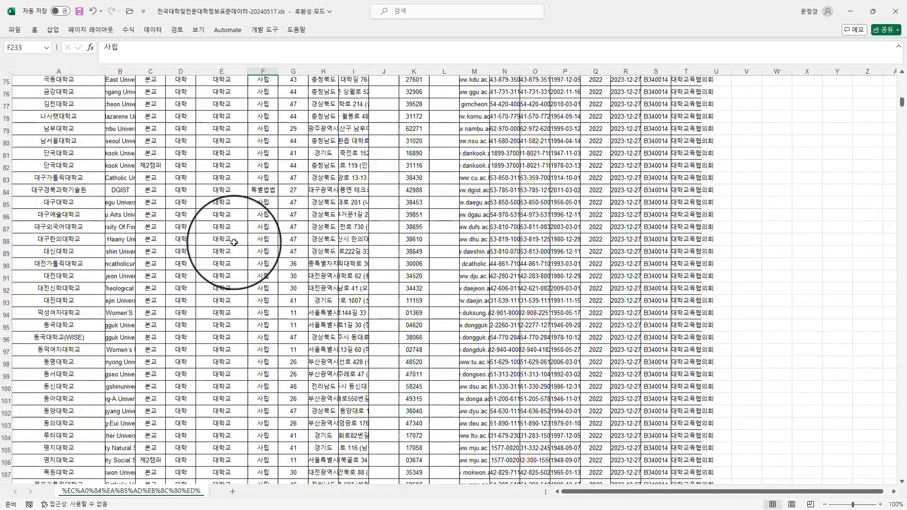
{"action": "scroll", "coordinate": [234, 242], "scroll_direction": "up", "scroll_amount": 14}
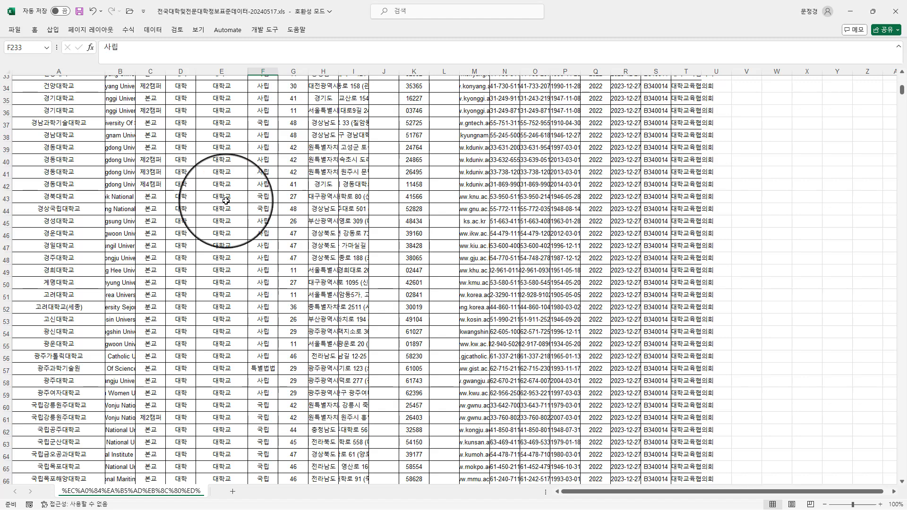
{"action": "left_click", "coordinate": [228, 159]}
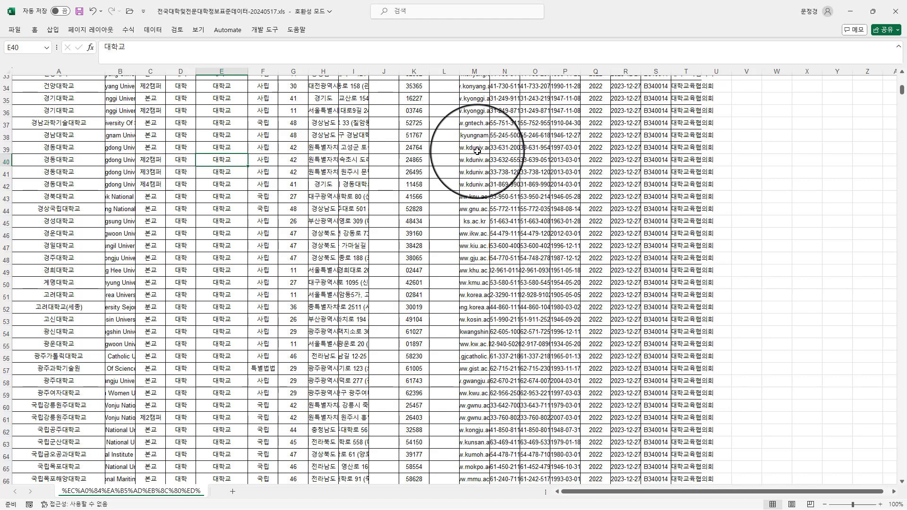
{"action": "scroll", "coordinate": [331, 236], "scroll_direction": "up", "scroll_amount": 3}
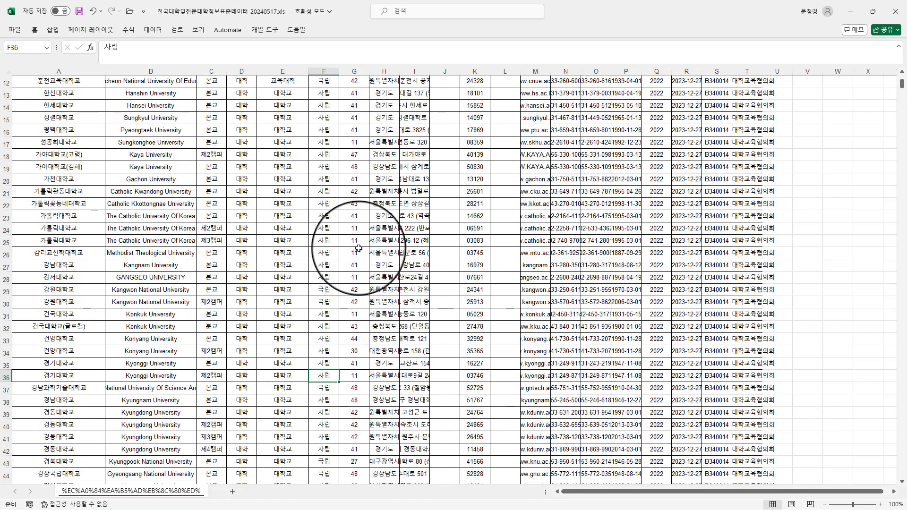
{"action": "key", "text": "ctrl+Home"}
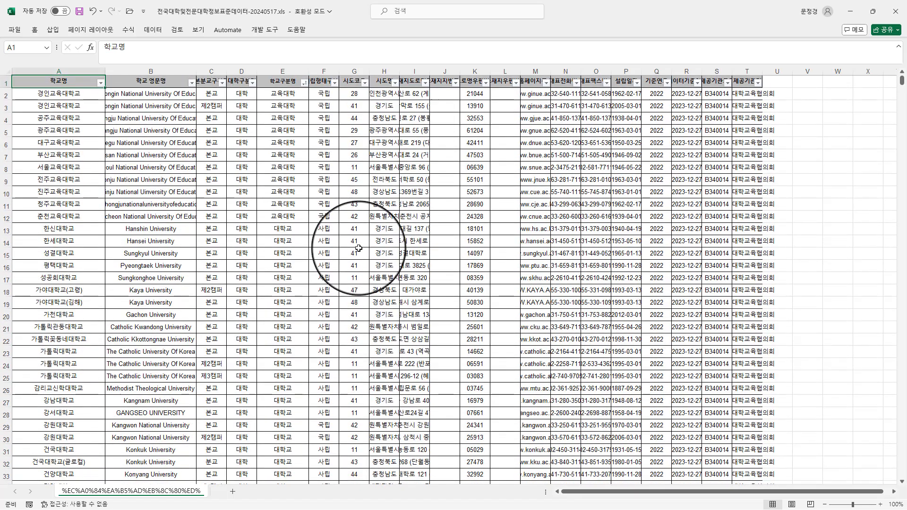
{"action": "left_click", "coordinate": [75, 151]}
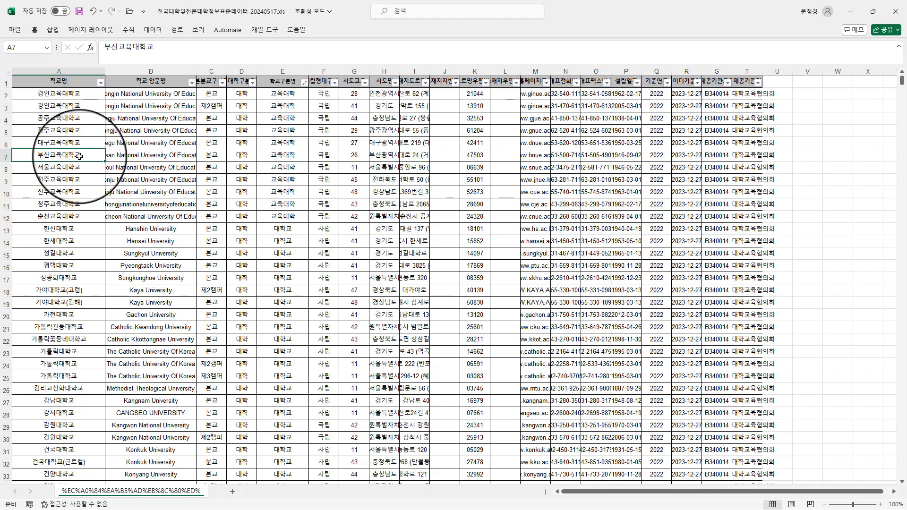
{"action": "left_click", "coordinate": [152, 71]}
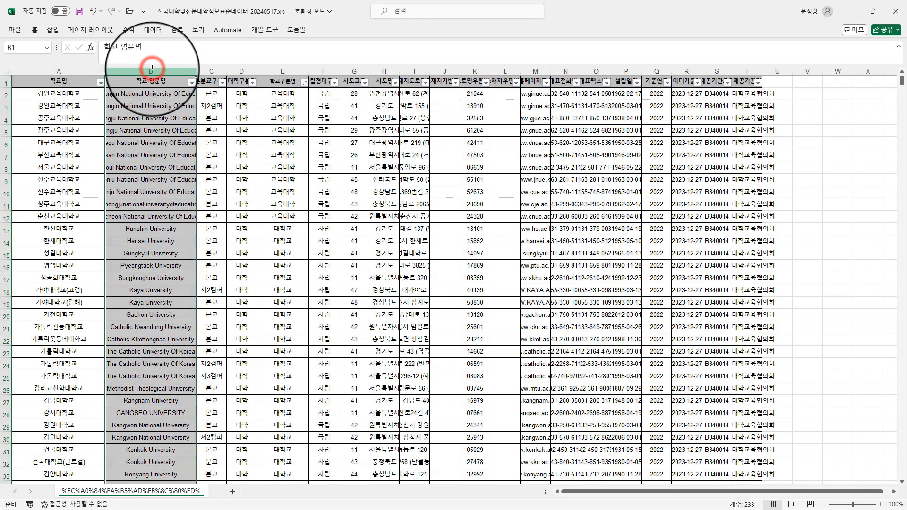
{"action": "right_click", "coordinate": [152, 71]}
{"action": "left_click", "coordinate": [207, 175]}
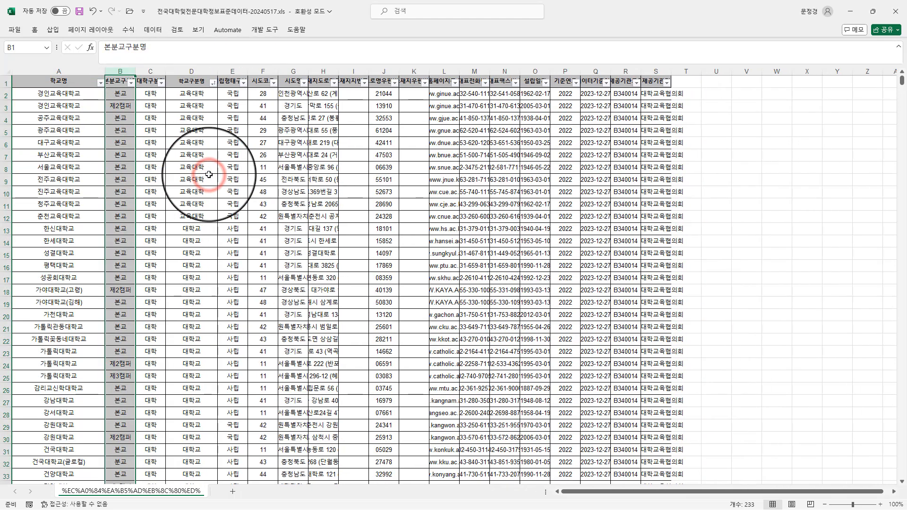
- Delete the 대학구분명 column from the university table
{"action": "left_click", "coordinate": [118, 96]}
{"action": "left_click", "coordinate": [148, 71]}
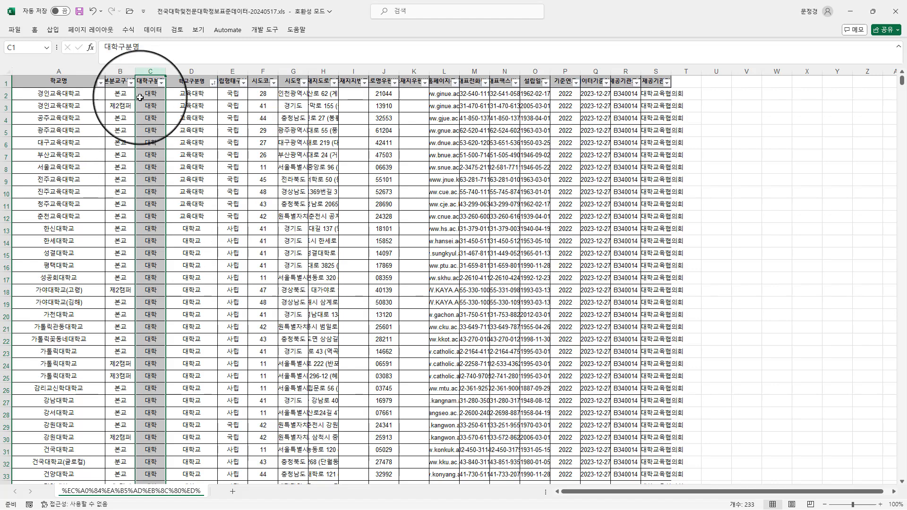
{"action": "right_click", "coordinate": [150, 69]}
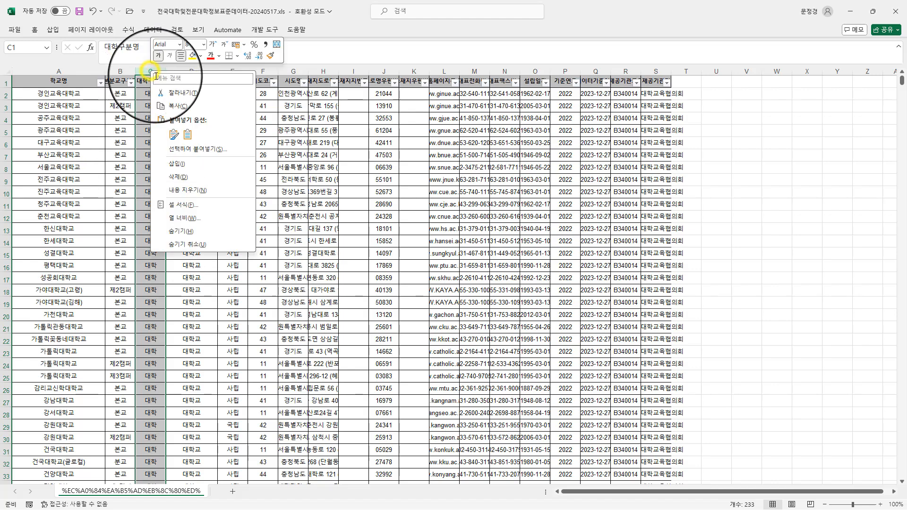
{"action": "left_click", "coordinate": [188, 177]}
{"action": "left_click", "coordinate": [165, 130]}
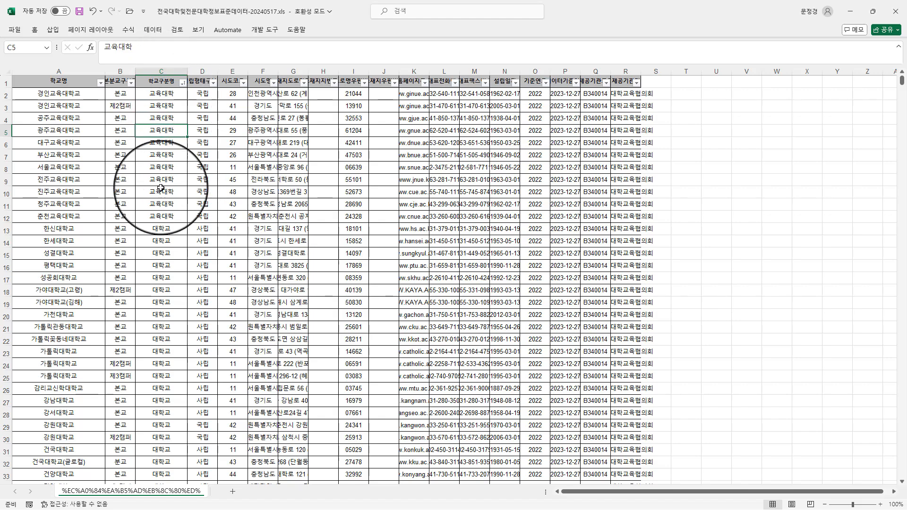
- Look over the remaining columns and widen the 소재지도로명주소 column to show more of each address
{"action": "left_click_drag", "start_coordinate": [203, 94], "coordinate": [208, 316]}
{"action": "left_click", "coordinate": [234, 128]}
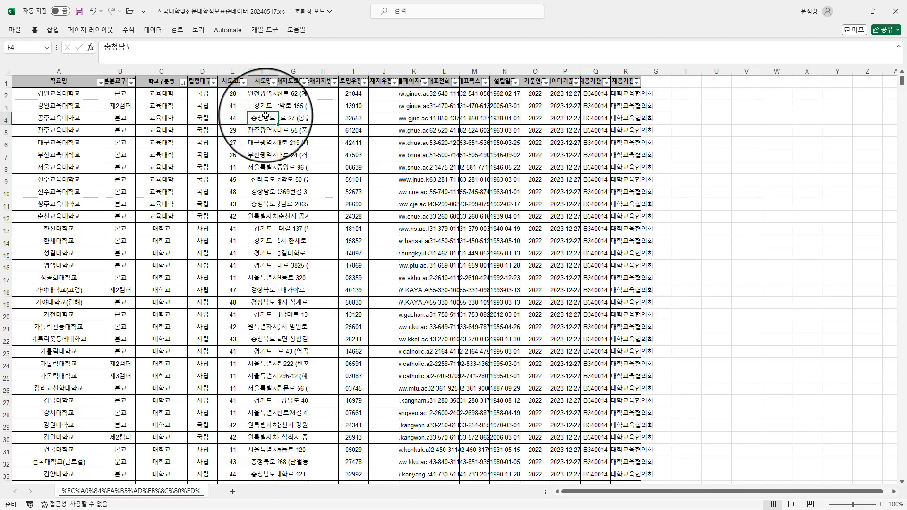
{"action": "left_click", "coordinate": [294, 120]}
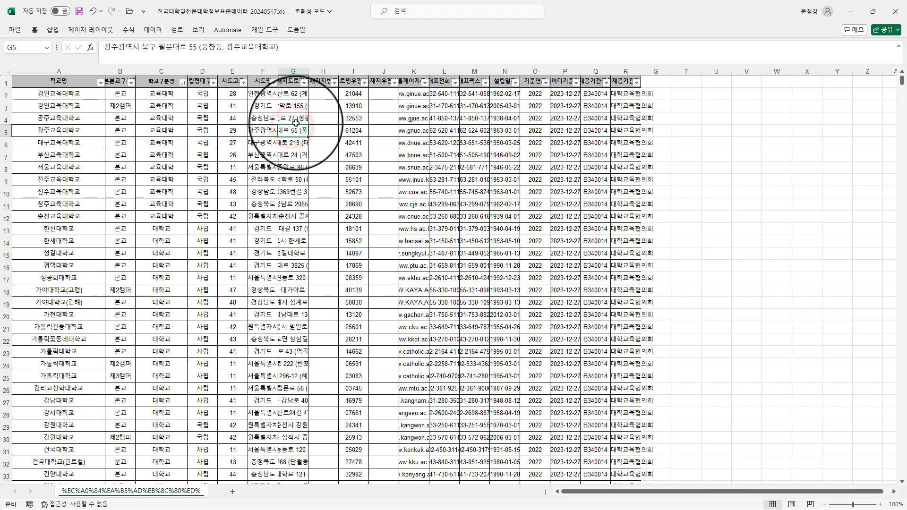
{"action": "left_click", "coordinate": [305, 133]}
{"action": "left_click_drag", "start_coordinate": [306, 68], "coordinate": [407, 68]}
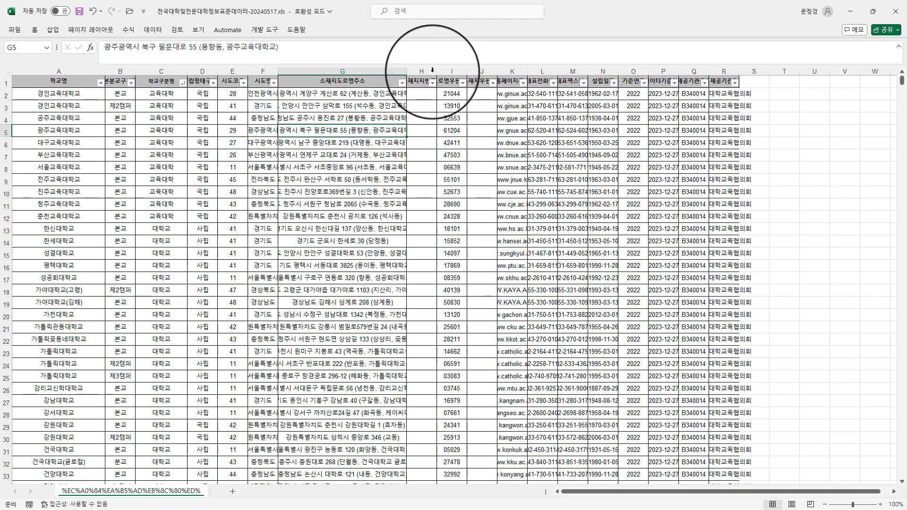
- Delete columns H to U, starting from 소재지지번주소, so that 소재지도로명주소 is the last column kept
{"action": "left_click_drag", "start_coordinate": [421, 72], "coordinate": [813, 100]}
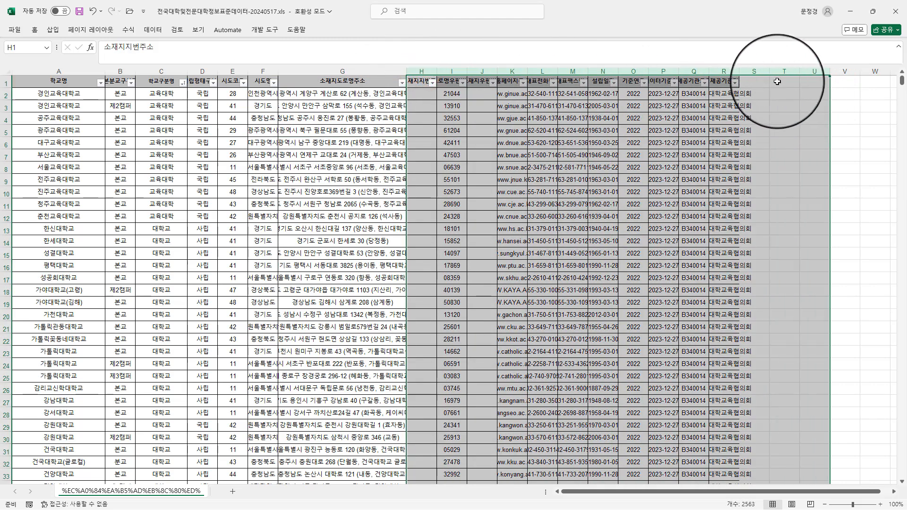
{"action": "right_click", "coordinate": [774, 72]}
{"action": "left_click", "coordinate": [828, 181]}
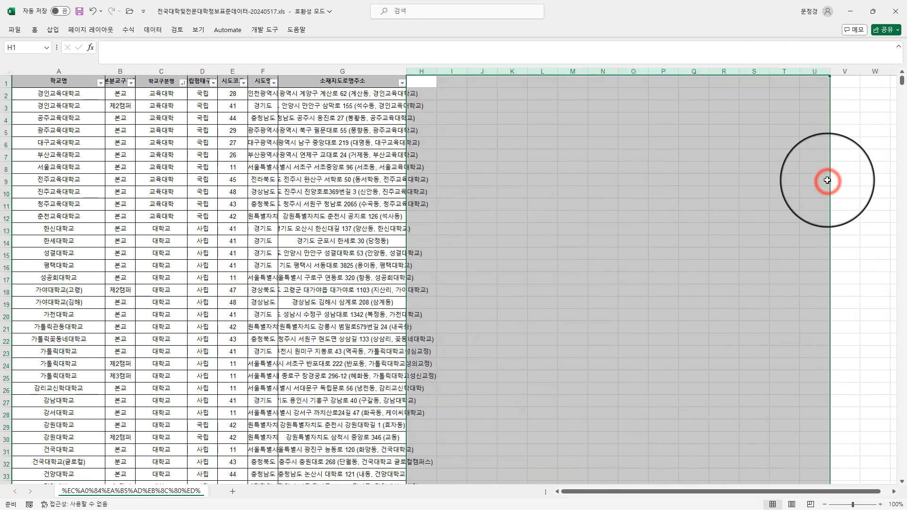
{"action": "left_click", "coordinate": [482, 143]}
- Widen the 소재지도로명주소 column enough for the full addresses and fit the 시도명 column's width to its contents
{"action": "left_click_drag", "start_coordinate": [406, 69], "coordinate": [486, 81]}
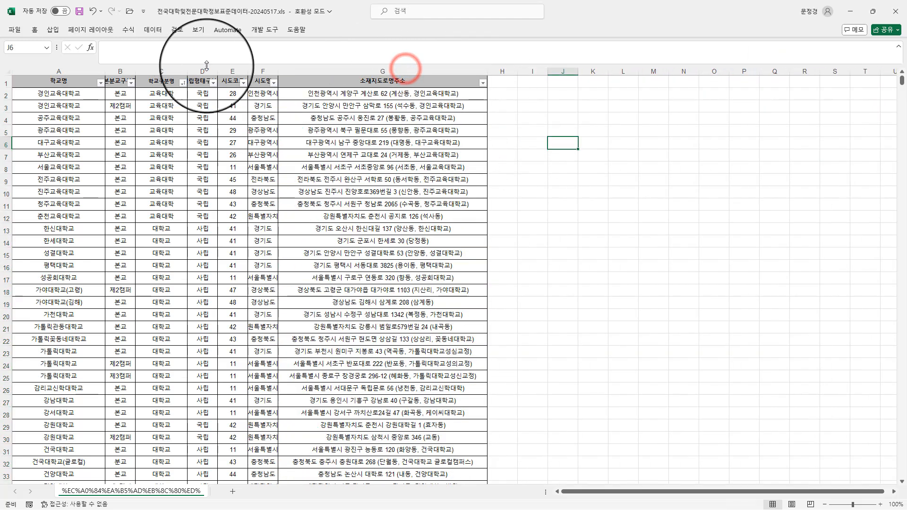
{"action": "double_click", "coordinate": [278, 71]}
{"action": "left_click", "coordinate": [195, 218]}
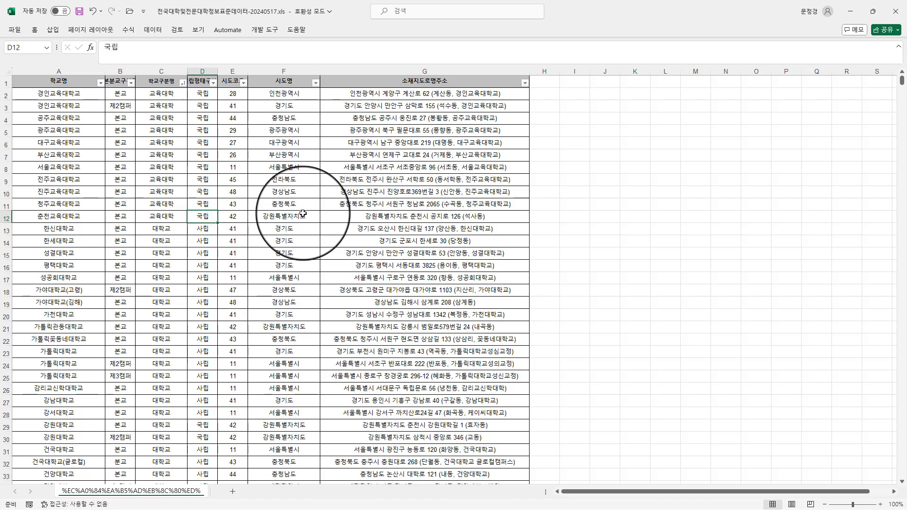
{"action": "left_click", "coordinate": [551, 92]}
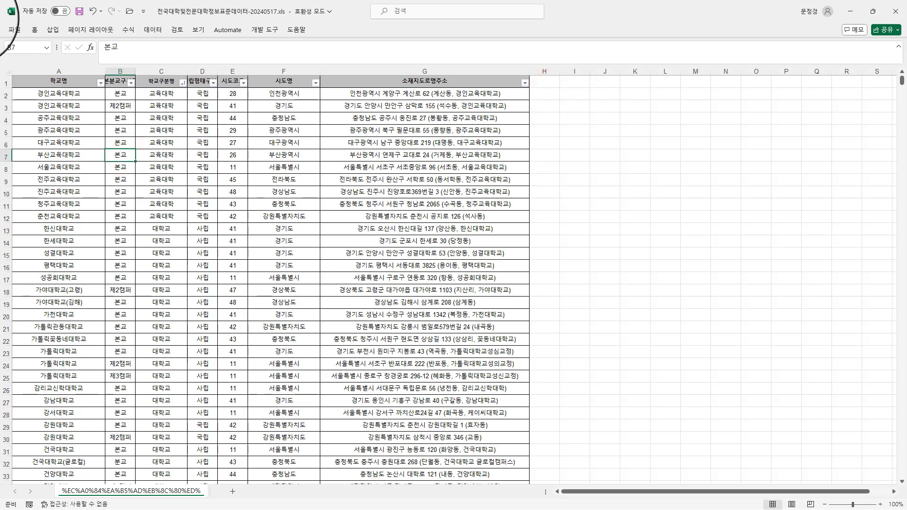
- Save the cleaned workbook under the name 전국대학 as an Excel 97-2003 file in the 다운로드 folder
{"action": "left_click", "coordinate": [14, 30]}
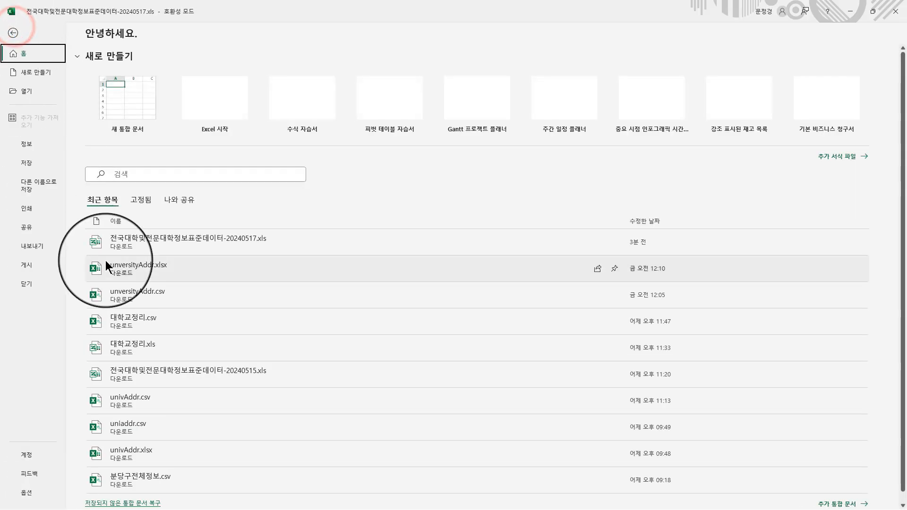
{"action": "left_click", "coordinate": [35, 185]}
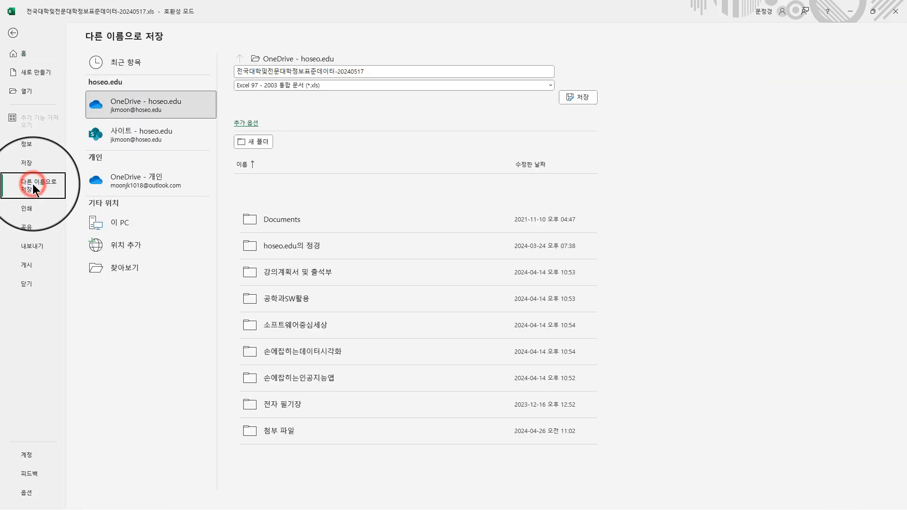
{"action": "left_click", "coordinate": [126, 268]}
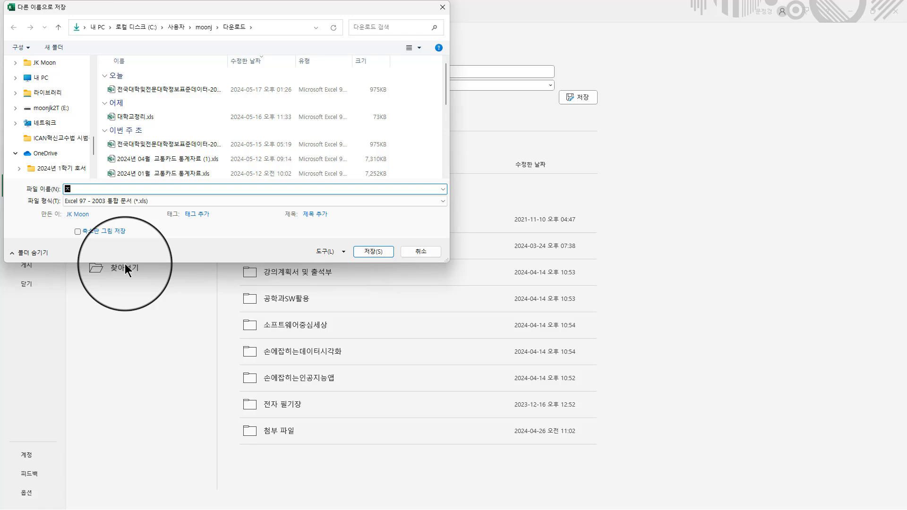
{"action": "type", "text": "전국대학.xls"}
{"action": "key", "text": "Return"}
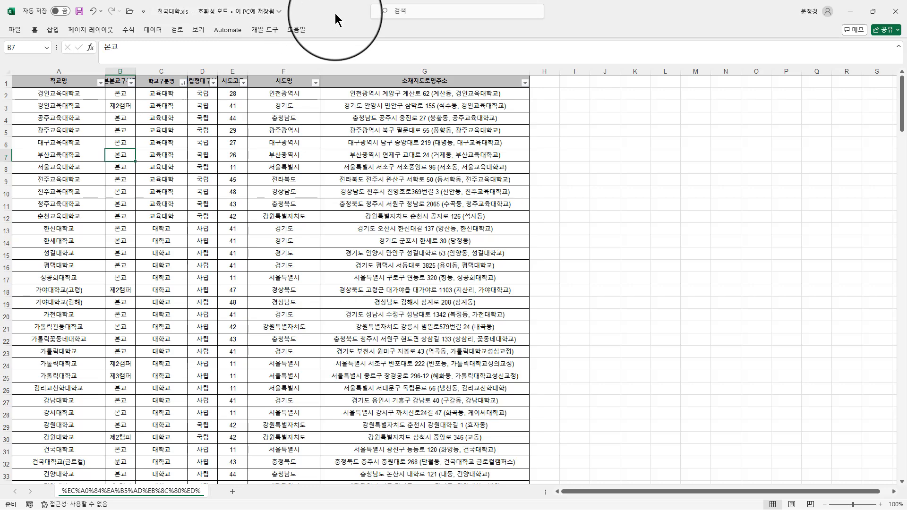
- Move the workbook window aside and search Google for 구글 스프레드시트 in a new Chrome tab
{"action": "left_click_drag", "start_coordinate": [328, 11], "coordinate": [906, 177]}
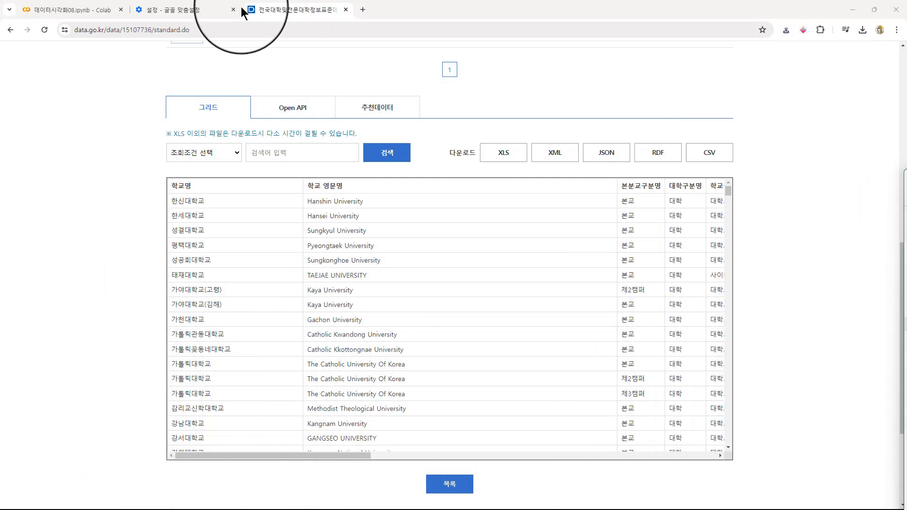
{"action": "left_click", "coordinate": [362, 11]}
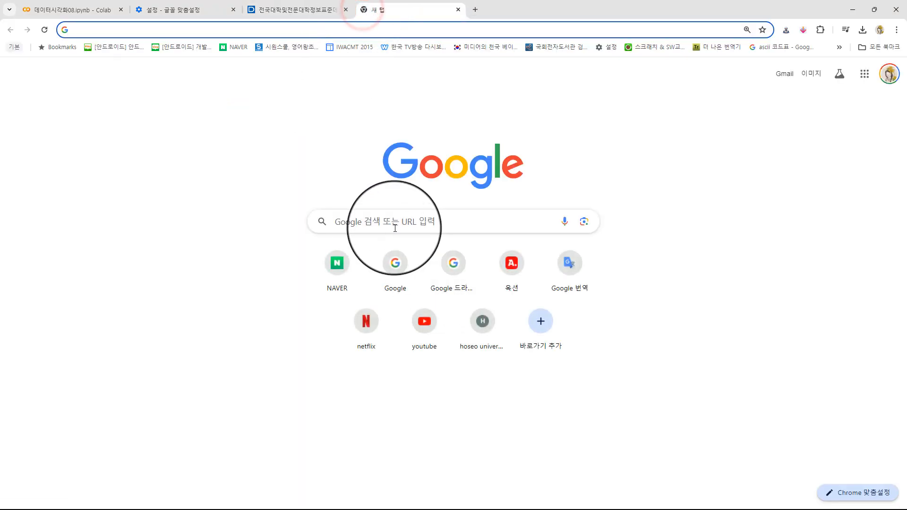
{"action": "left_click", "coordinate": [395, 227]}
{"action": "type", "text": "구글 "}
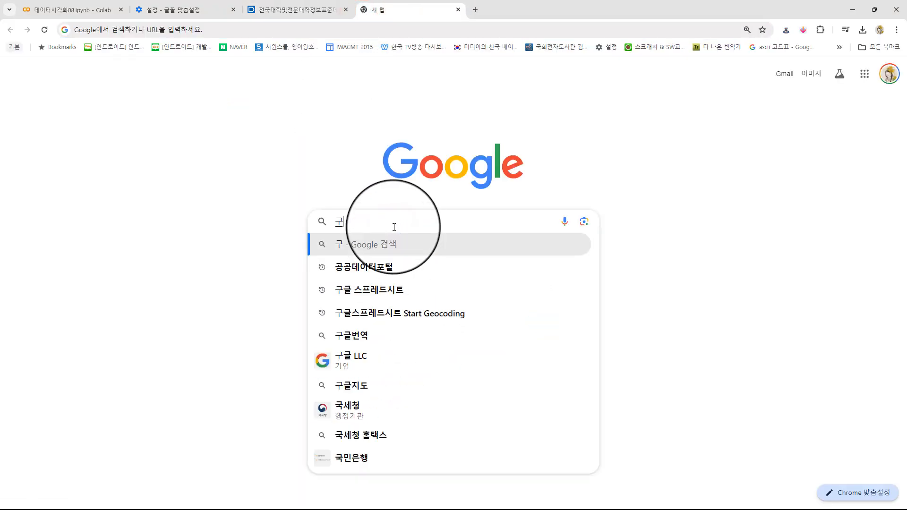
{"action": "type", "text": "스프"}
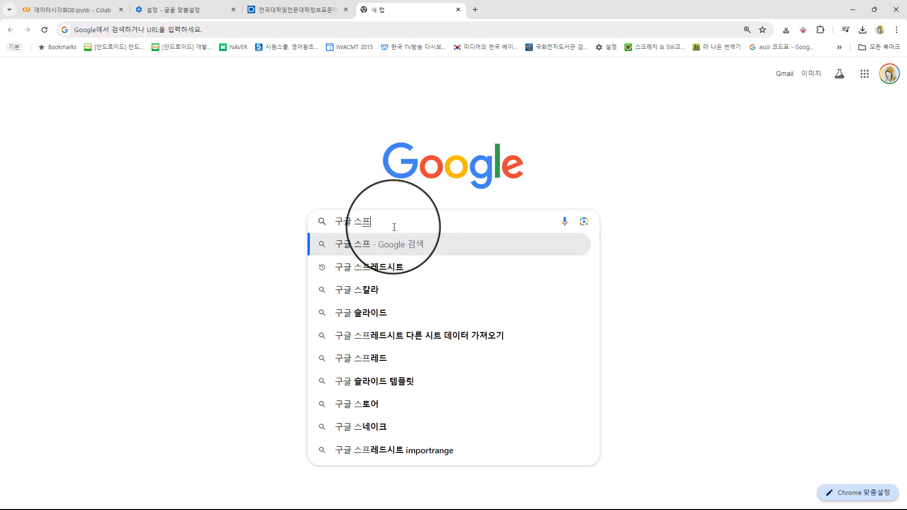
{"action": "type", "text": "레드시트"}
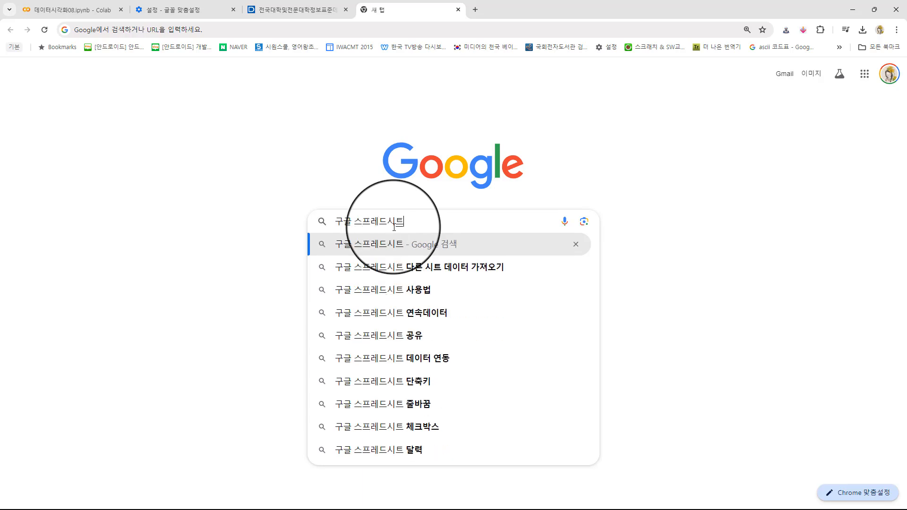
{"action": "key", "text": "Return"}
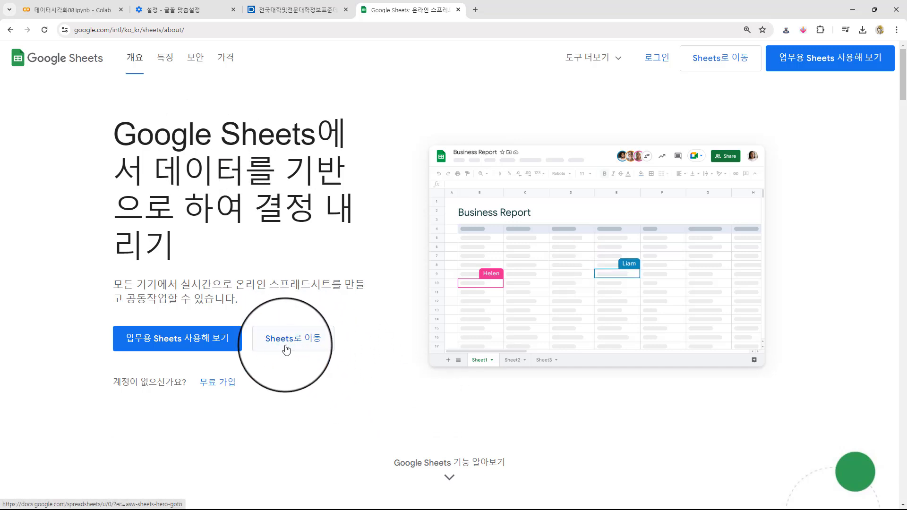
- Go to Google Sheets, create a blank spreadsheet and name it universityAddr
{"action": "left_click", "coordinate": [302, 339]}
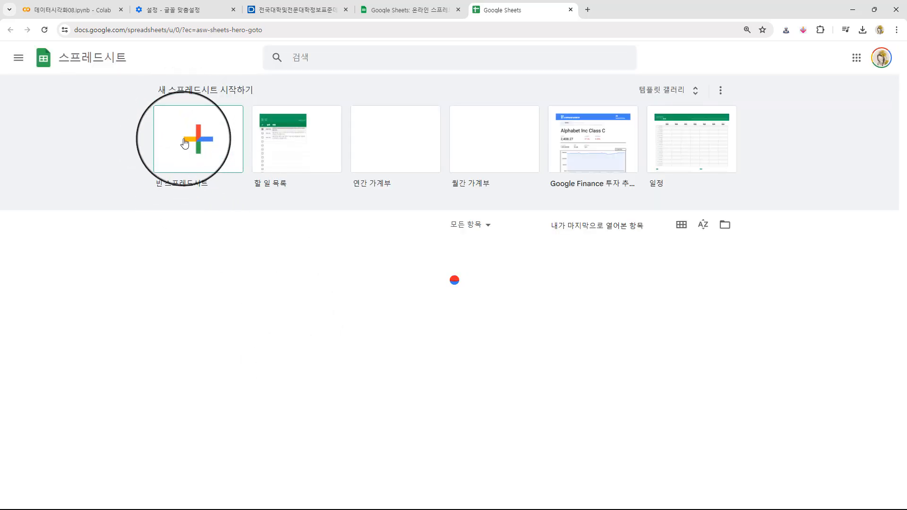
{"action": "left_click", "coordinate": [199, 149]}
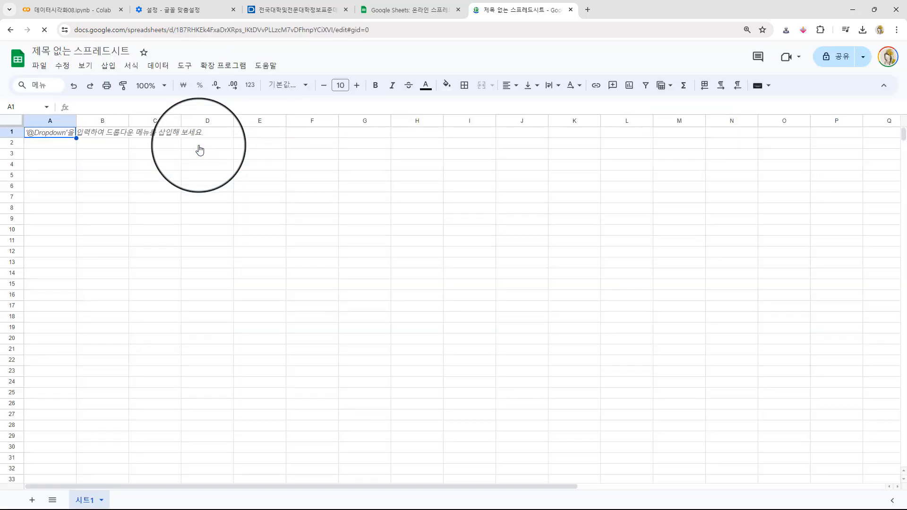
{"action": "left_click", "coordinate": [95, 50]}
{"action": "type", "text": "uv"}
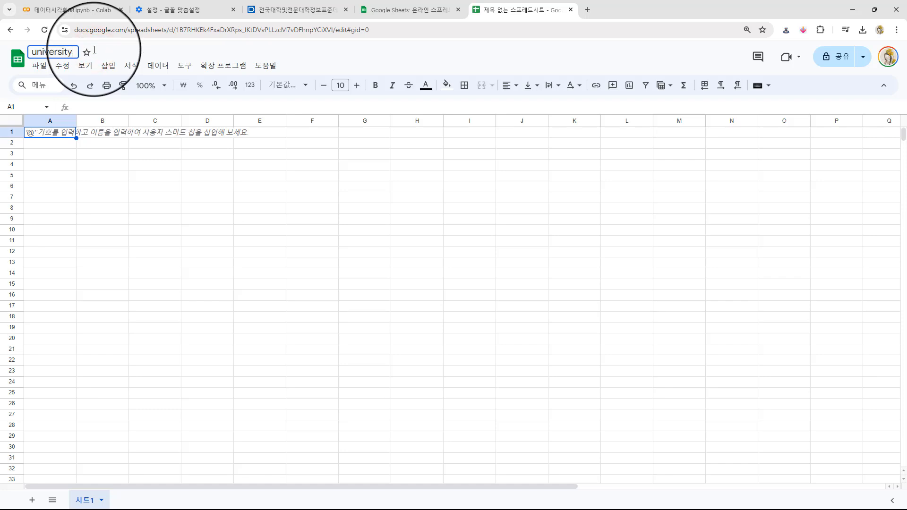
{"action": "type", "text": "ddr"}
{"action": "key", "text": "Return"}
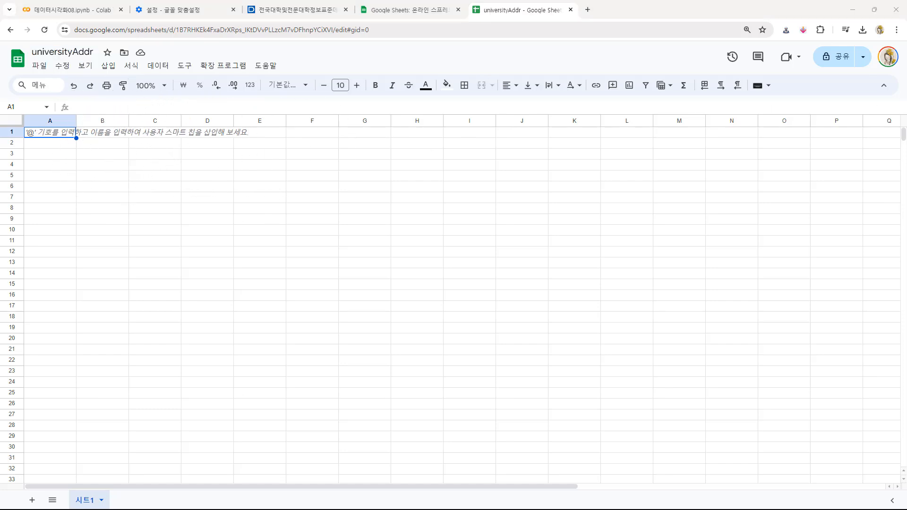
- Bring the Excel window with 전국대학.xls back over the empty universityAddr spreadsheet
{"action": "left_click", "coordinate": [147, 199]}
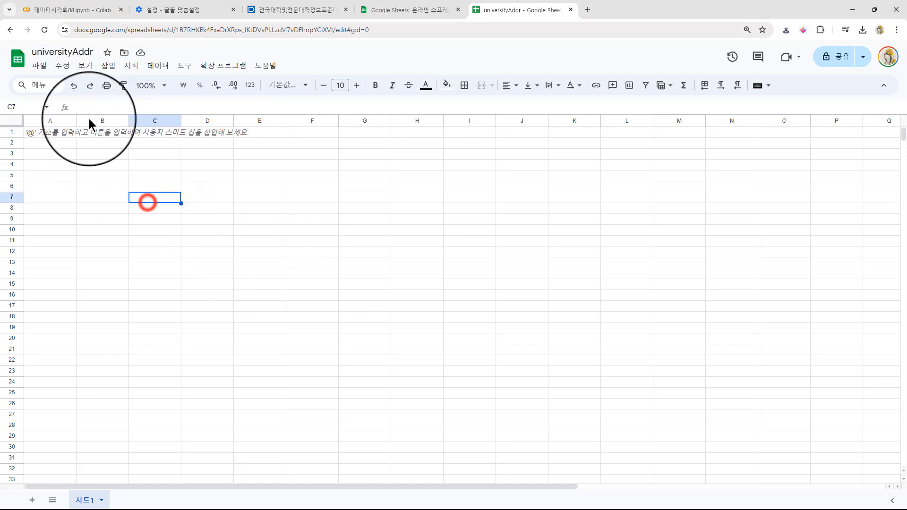
{"action": "left_click", "coordinate": [80, 168]}
{"action": "left_click", "coordinate": [204, 190]}
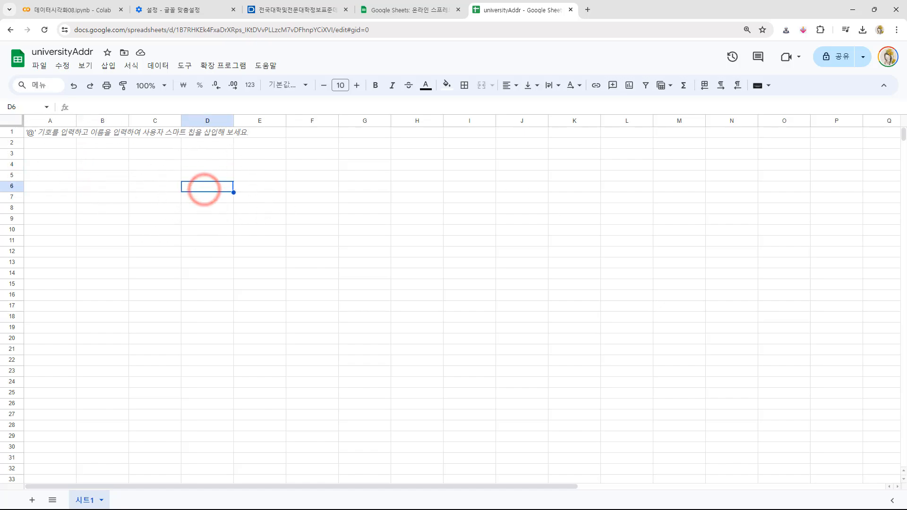
{"action": "left_click_drag", "start_coordinate": [906, 125], "coordinate": [401, 75]}
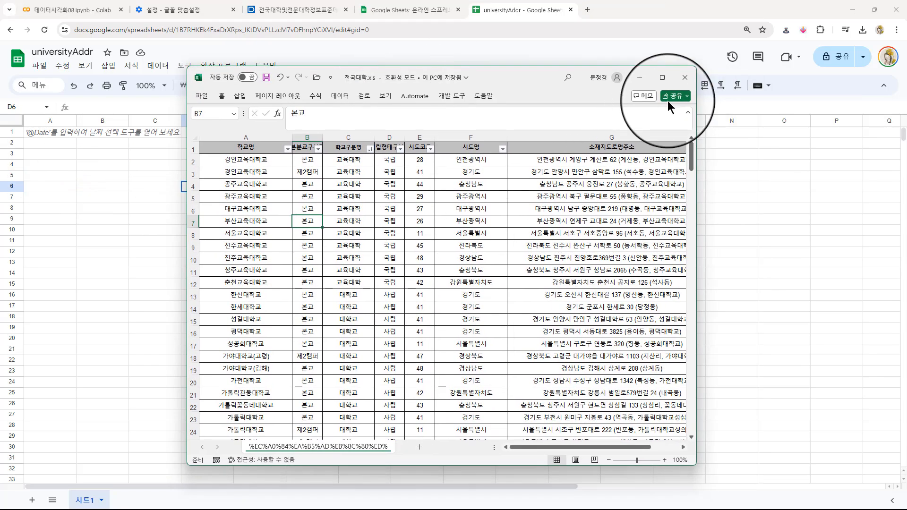
- Maximize the Excel window and copy the whole university table of 전국대학.xls
{"action": "left_click", "coordinate": [662, 77]}
{"action": "left_click", "coordinate": [292, 184]}
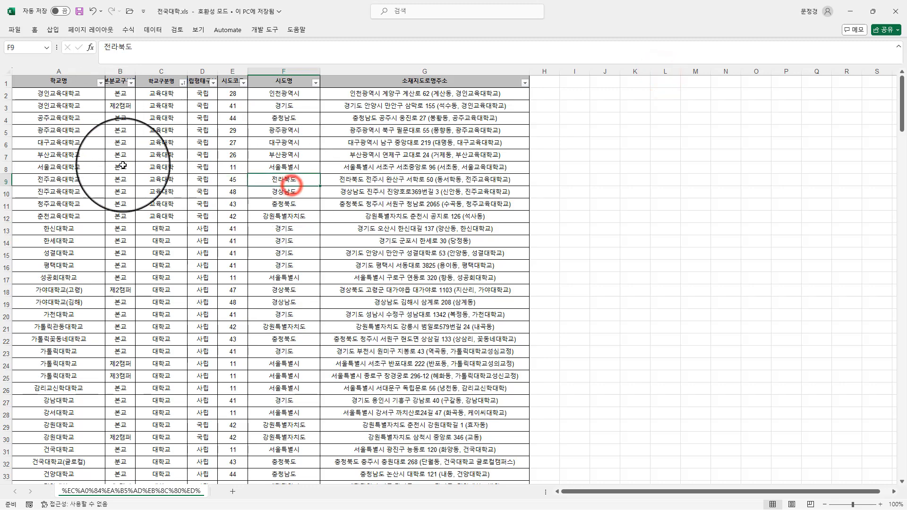
{"action": "key", "text": "ctrl+a"}
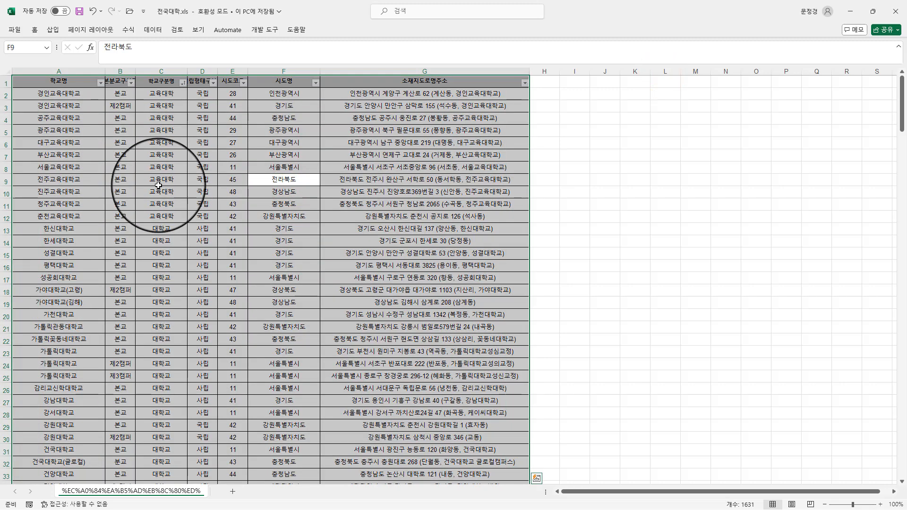
{"action": "left_click", "coordinate": [215, 185]}
{"action": "key", "text": "ctrl+a"}
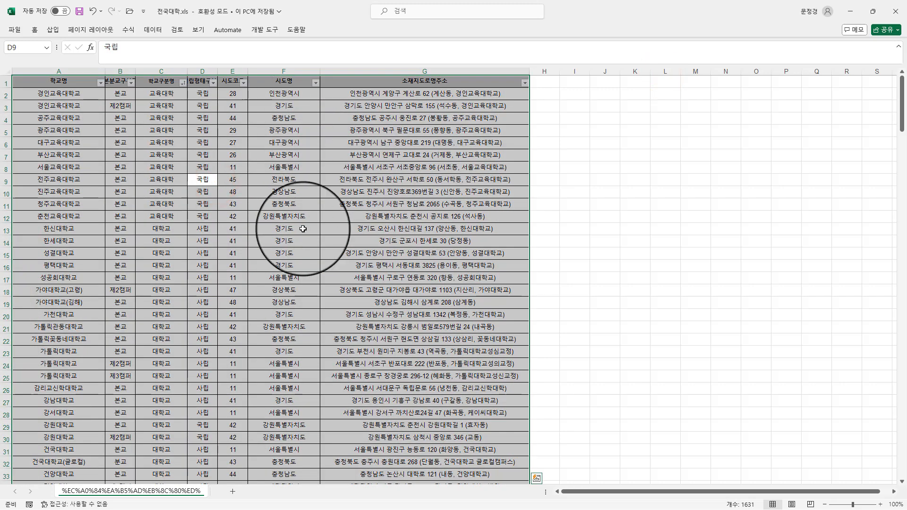
{"action": "key", "text": "ctrl+c"}
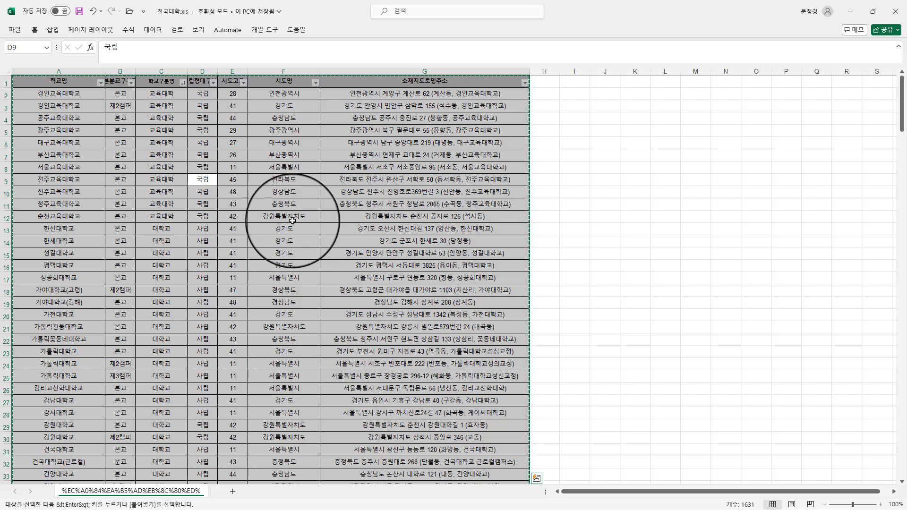
- Return to the universityAddr spreadsheet and paste the copied university table starting at cell A1
{"action": "double_click", "coordinate": [322, 8]}
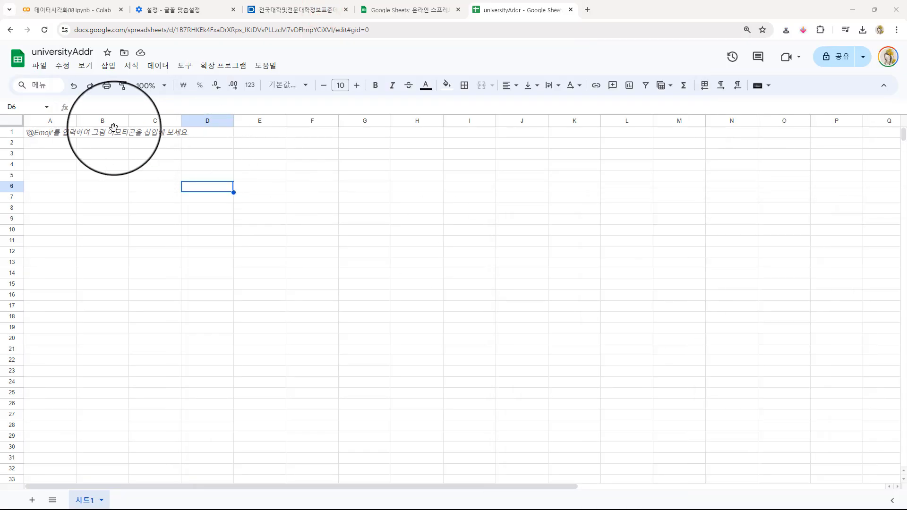
{"action": "left_click", "coordinate": [47, 131]}
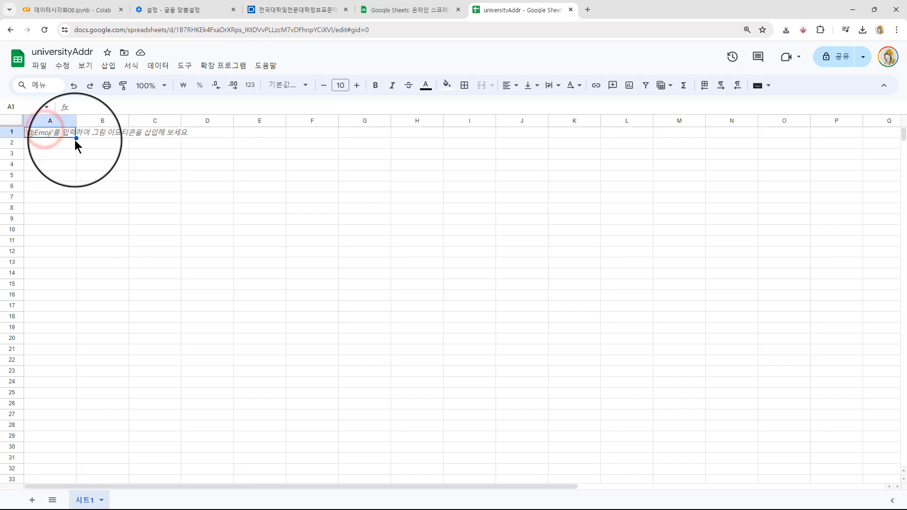
{"action": "key", "text": "ctrl+v"}
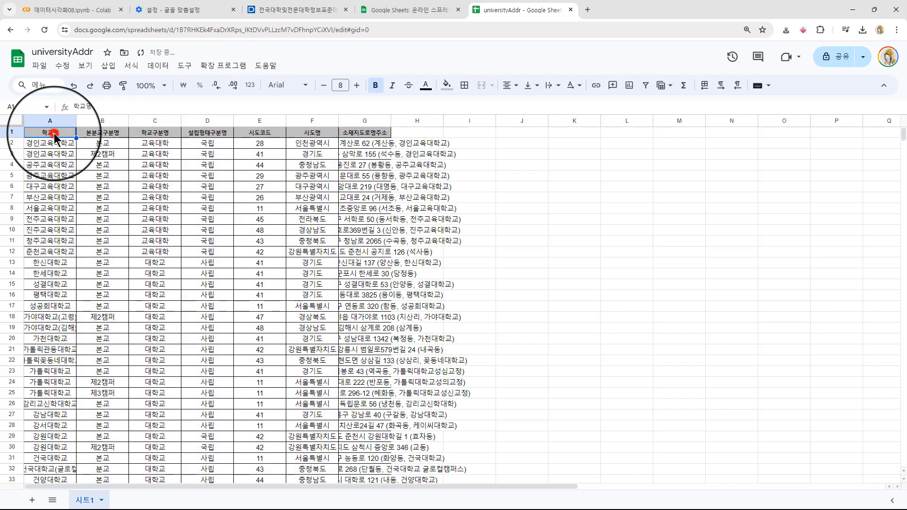
- Widen the 소재지도로명주소 column and fit the column widths to their contents so the names and addresses are fully readable
{"action": "left_click_drag", "start_coordinate": [390, 118], "coordinate": [549, 121]}
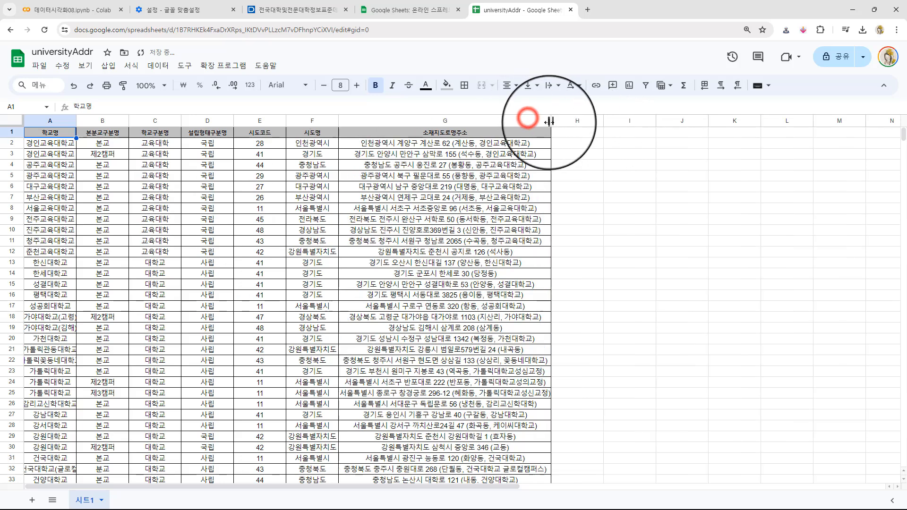
{"action": "double_click", "coordinate": [550, 120]}
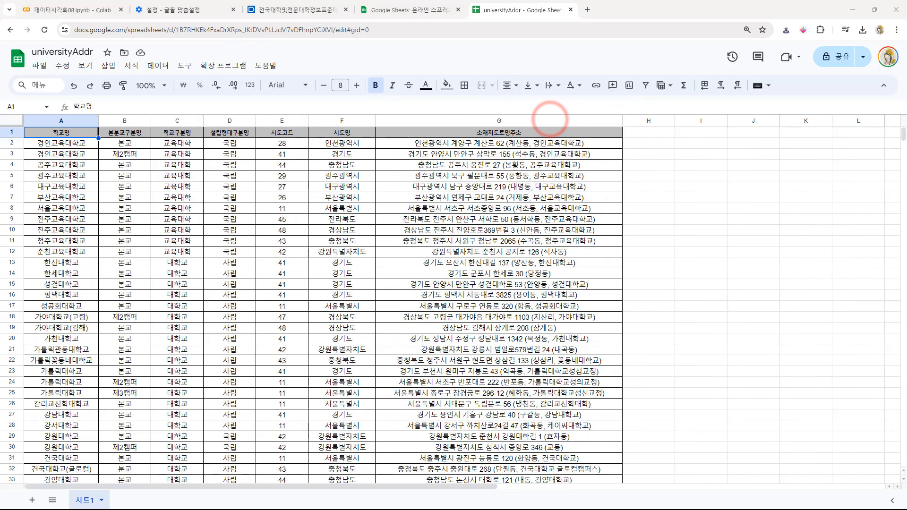
{"action": "left_click", "coordinate": [505, 131]}
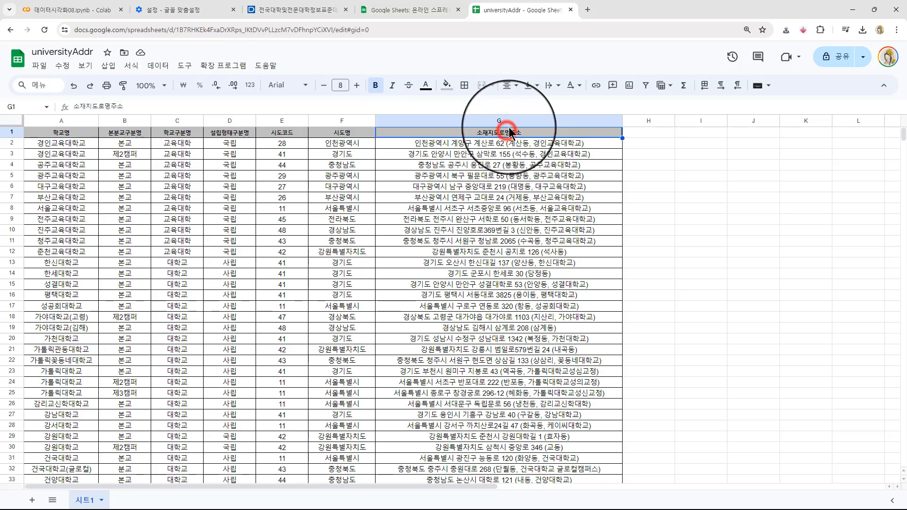
{"action": "left_click", "coordinate": [699, 131]}
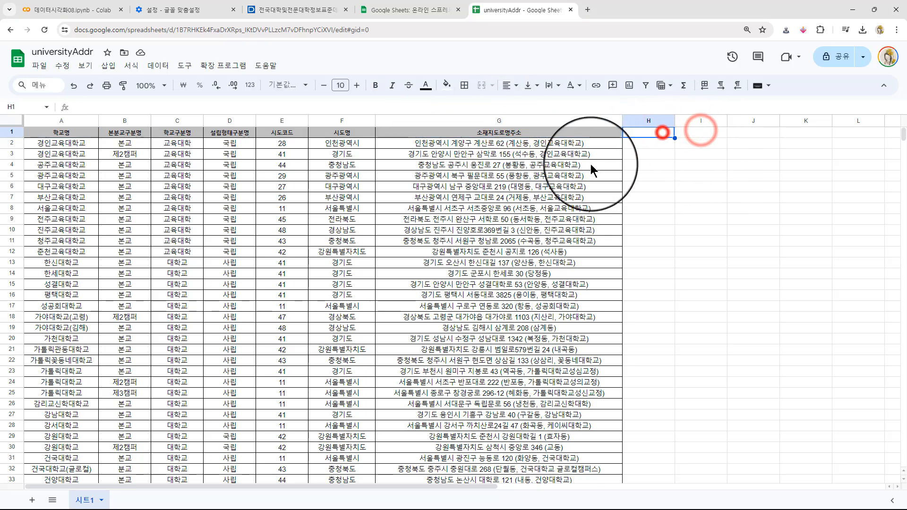
{"action": "left_click", "coordinate": [519, 156]}
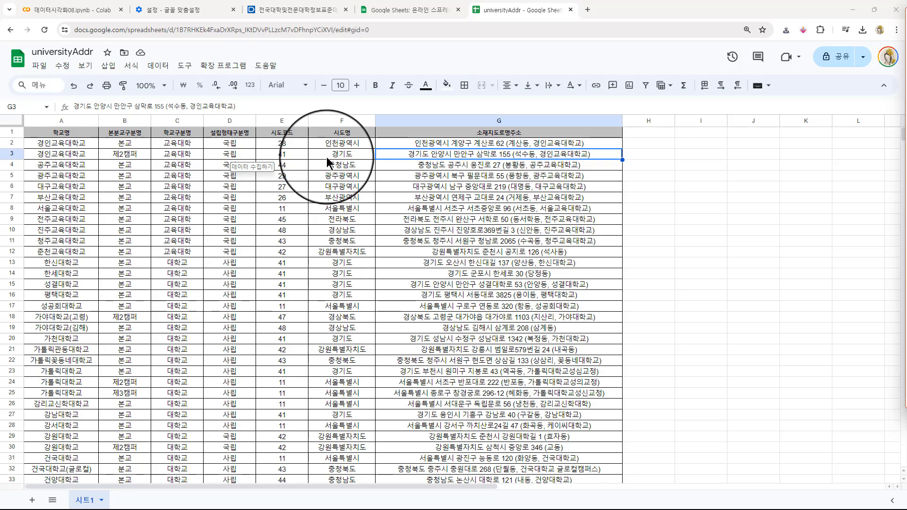
- Search the add-on marketplace for Geocode by Awesome Table, view its detail page and close the marketplace
{"action": "left_click", "coordinate": [216, 70]}
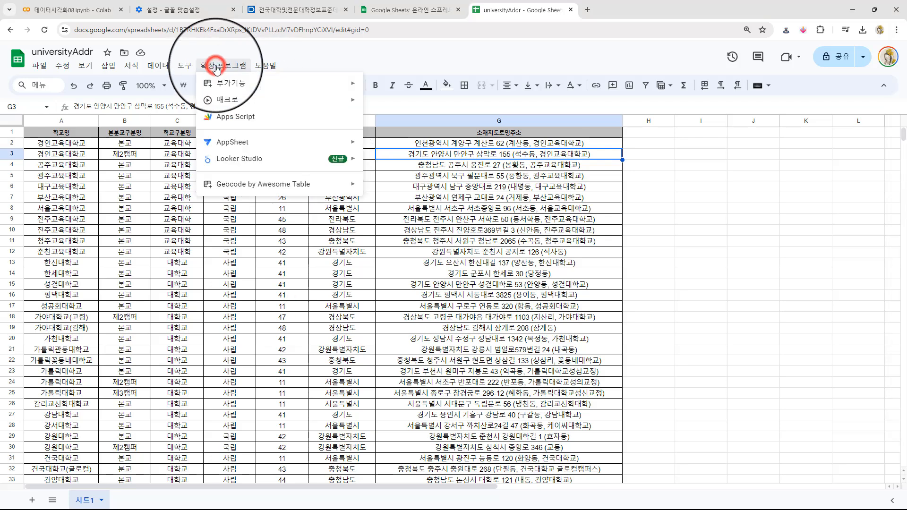
{"action": "mouse_move", "coordinate": [240, 189]}
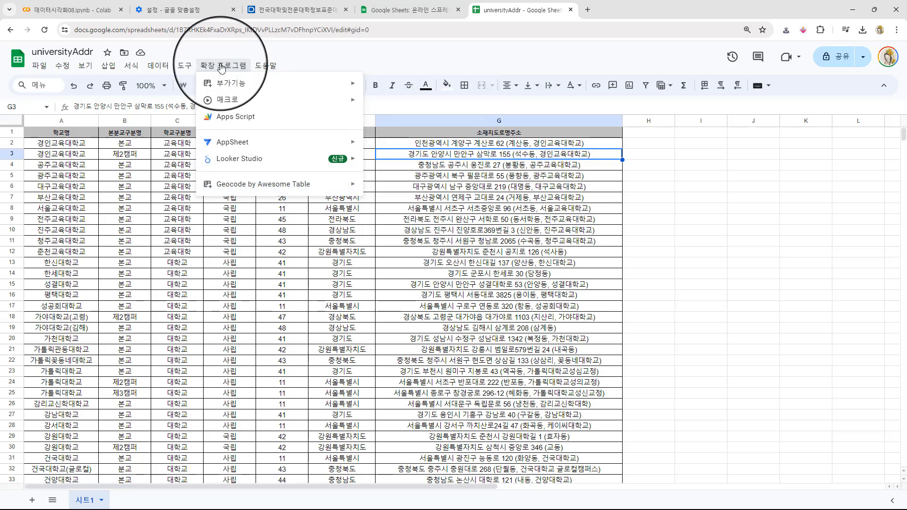
{"action": "mouse_move", "coordinate": [228, 88]}
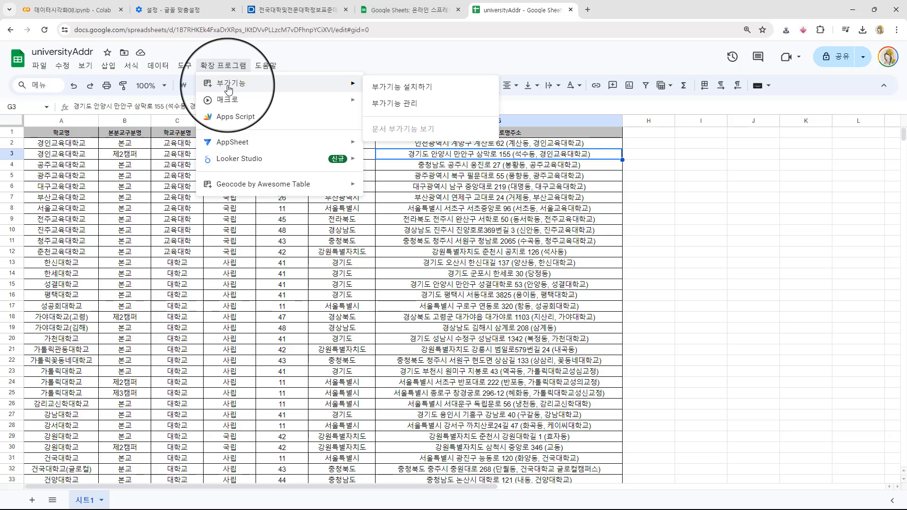
{"action": "left_click", "coordinate": [395, 88]}
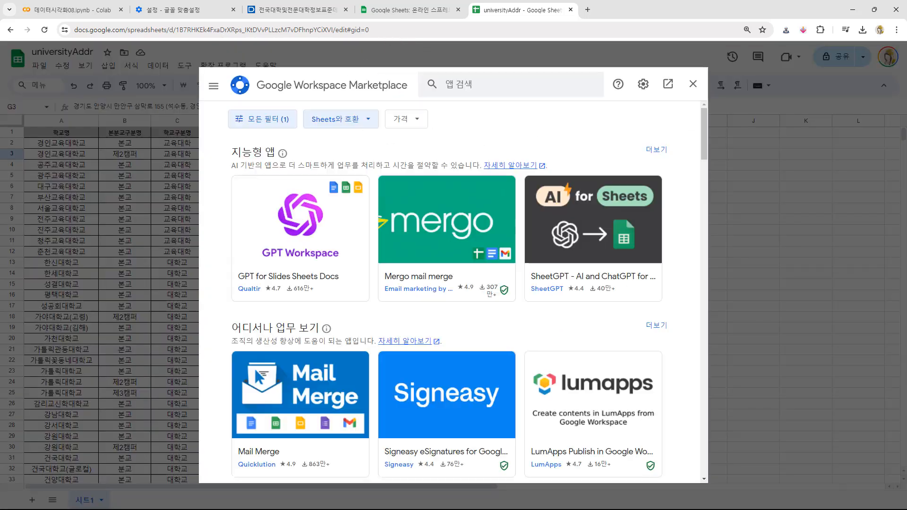
{"action": "left_click", "coordinate": [458, 87]}
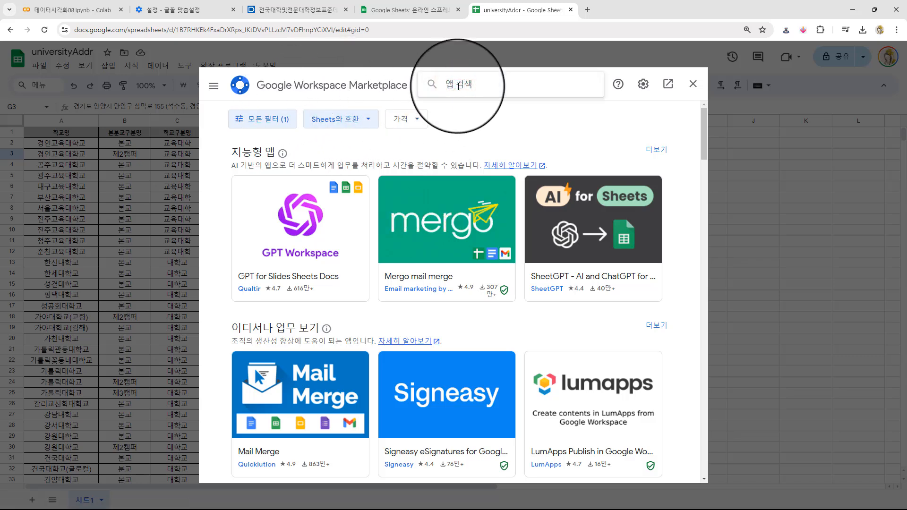
{"action": "type", "text": "geocod"}
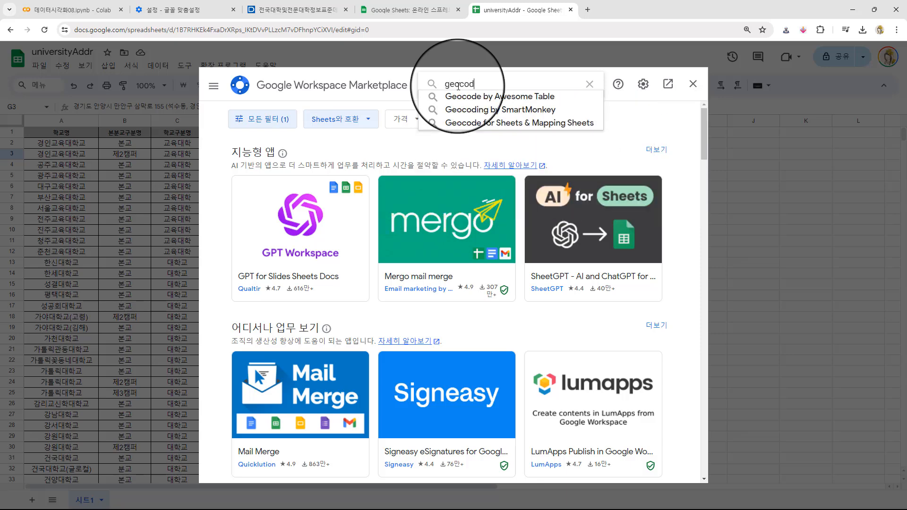
{"action": "left_click", "coordinate": [517, 96]}
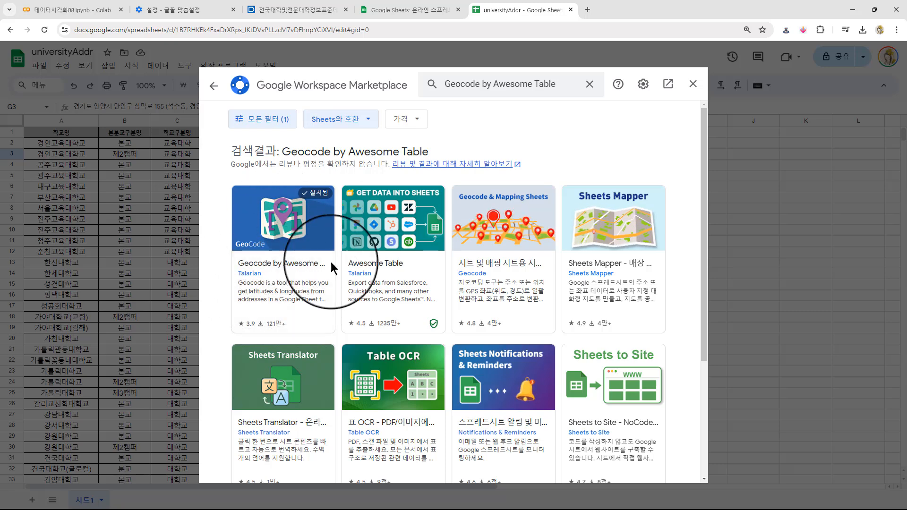
{"action": "left_click", "coordinate": [281, 220]}
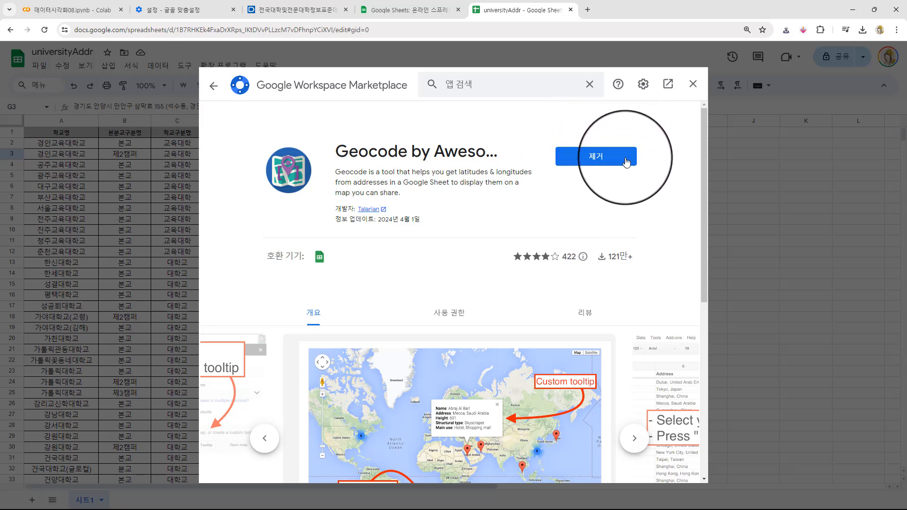
{"action": "left_click", "coordinate": [693, 88]}
- Look over the Geocode by Awesome Table commands and the road-name addresses in the first rows of column G
{"action": "left_click", "coordinate": [223, 67]}
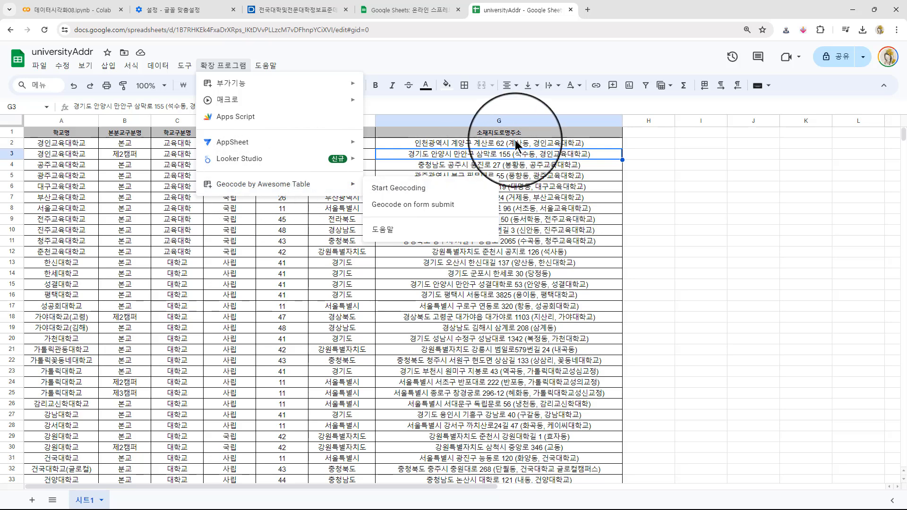
{"action": "left_click", "coordinate": [487, 144]}
{"action": "left_click", "coordinate": [494, 153]}
{"action": "left_click", "coordinate": [502, 217]}
{"action": "left_click", "coordinate": [506, 172]}
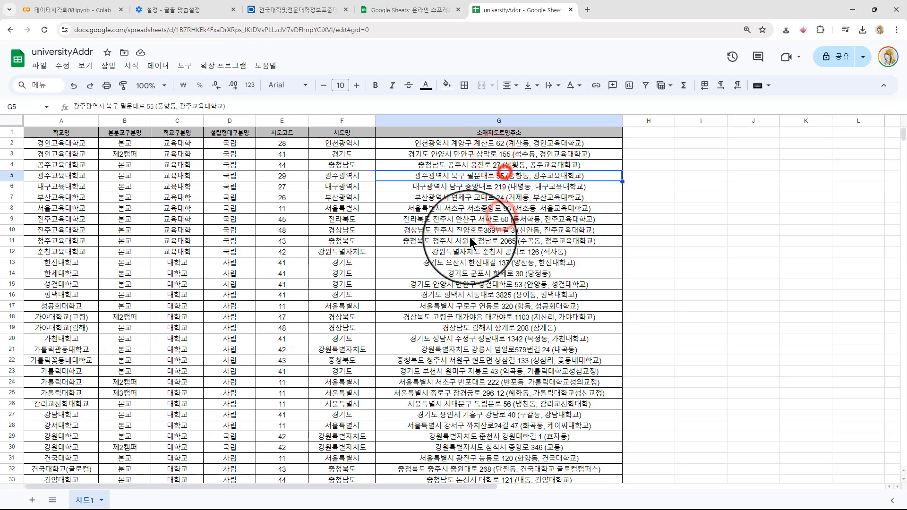
{"action": "left_click", "coordinate": [504, 143]}
{"action": "left_click", "coordinate": [502, 166]}
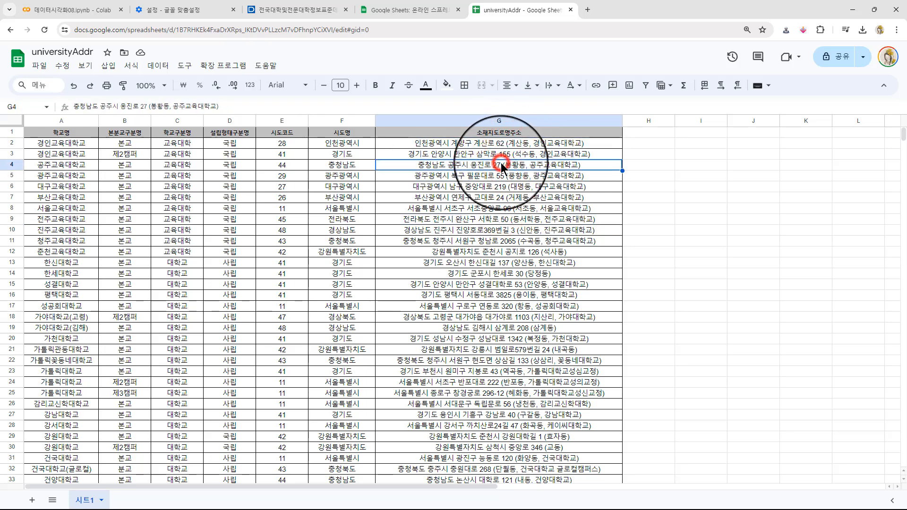
- Geocode 시트1 with Geocode by Awesome Table using 소재지도로명주소 as the address column, and check the coordinates in row 233
{"action": "left_click", "coordinate": [230, 68]}
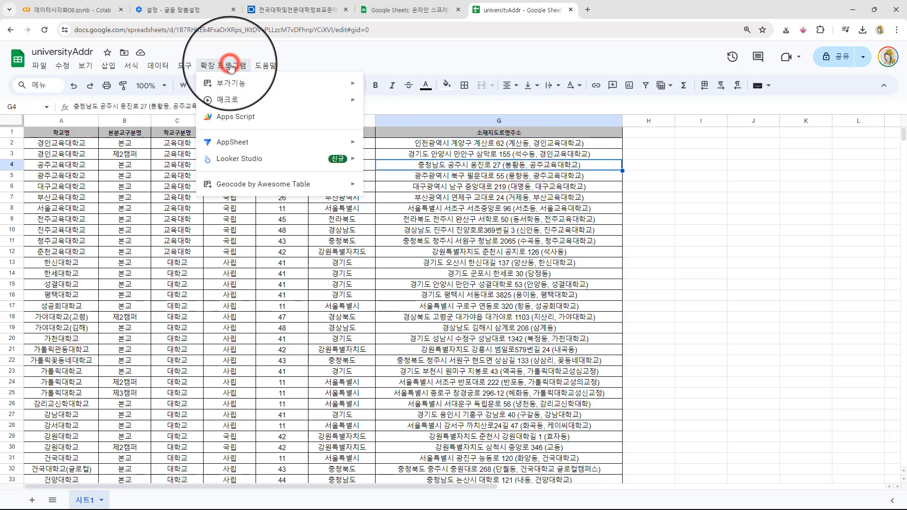
{"action": "mouse_move", "coordinate": [242, 192]}
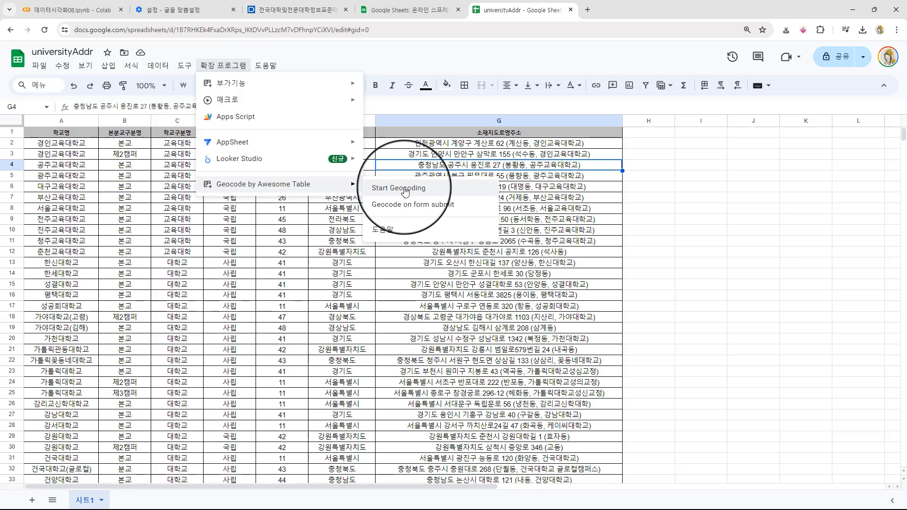
{"action": "left_click", "coordinate": [405, 190]}
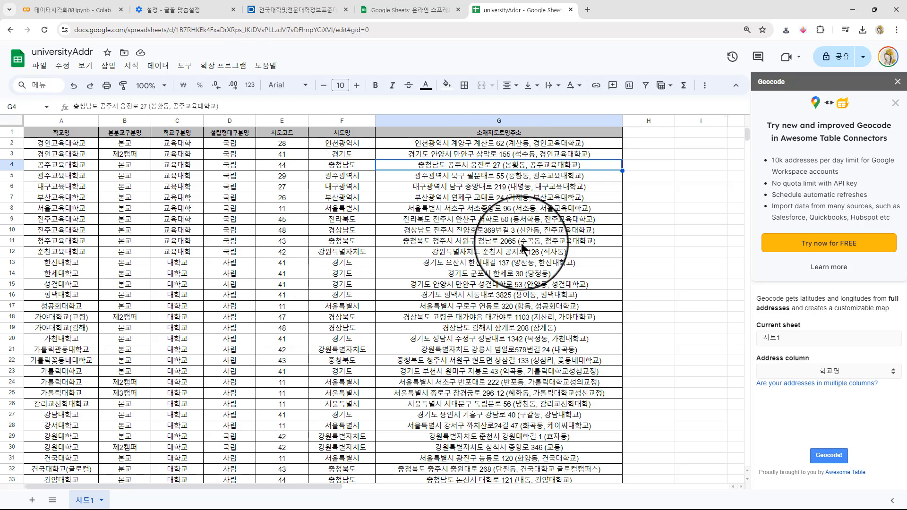
{"action": "left_click", "coordinate": [828, 372]}
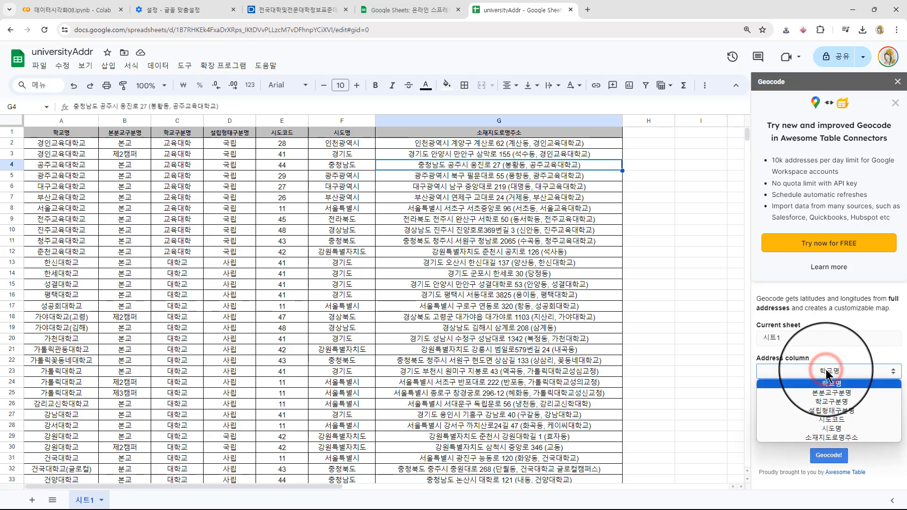
{"action": "left_click", "coordinate": [829, 438]}
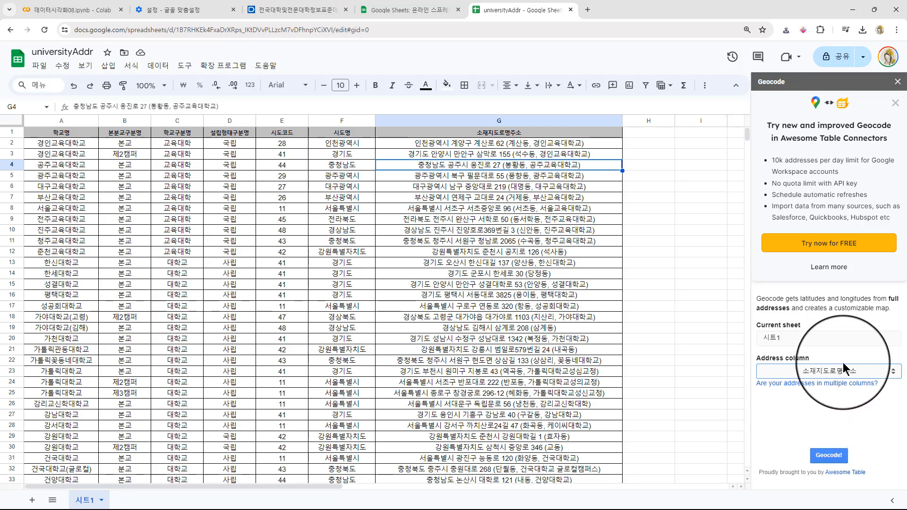
{"action": "left_click", "coordinate": [830, 457]}
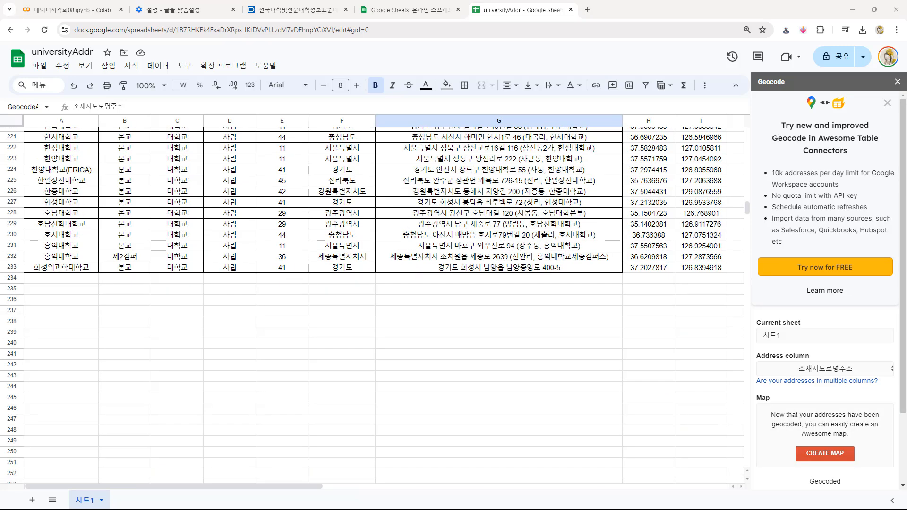
{"action": "left_click", "coordinate": [620, 215]}
{"action": "left_click_drag", "start_coordinate": [649, 267], "coordinate": [694, 268]}
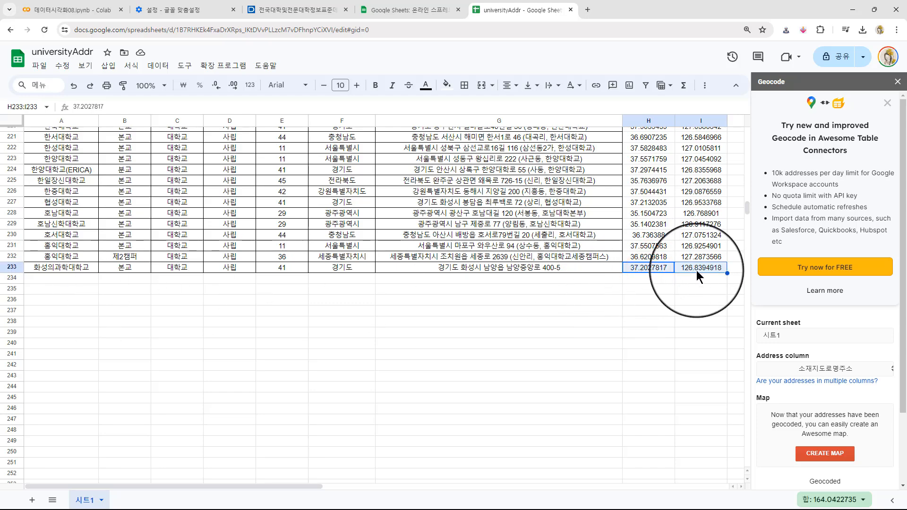
{"action": "scroll", "coordinate": [392, 256], "scroll_direction": "up", "scroll_amount": 5}
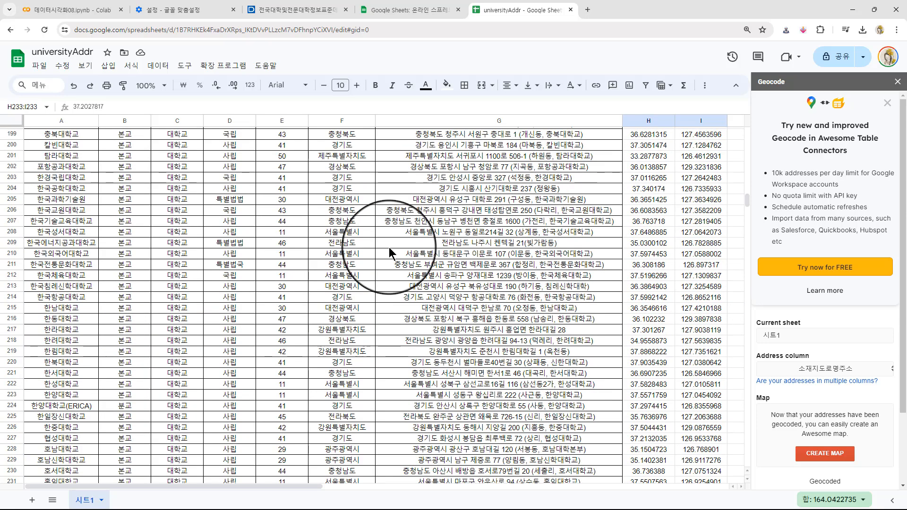
- Download the geocoded universityAddr spreadsheet as a Microsoft Excel (.xlsx) file
{"action": "left_click", "coordinate": [40, 67]}
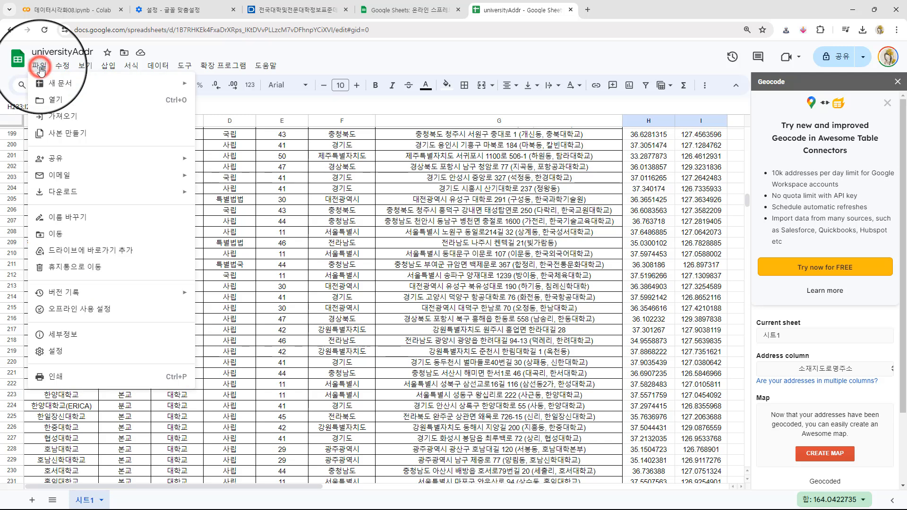
{"action": "left_click", "coordinate": [74, 189]}
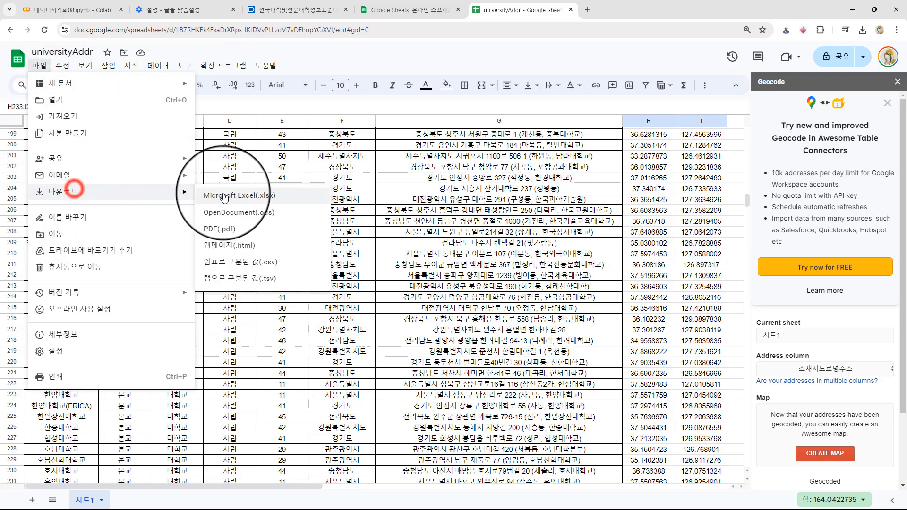
{"action": "left_click", "coordinate": [253, 200]}
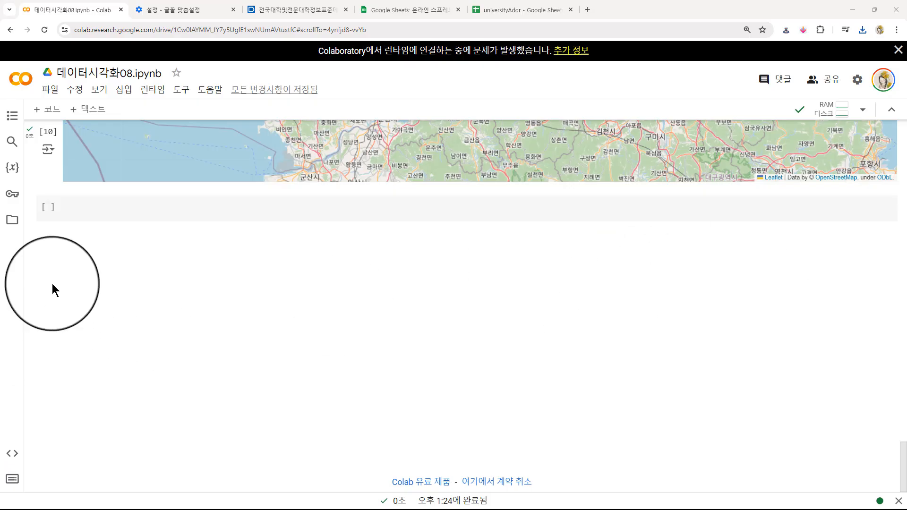
- Upload universityAddr.xlsx from the Downloads folder to the Colab session files and acknowledge the runtime file warning
{"action": "left_click", "coordinate": [12, 220]}
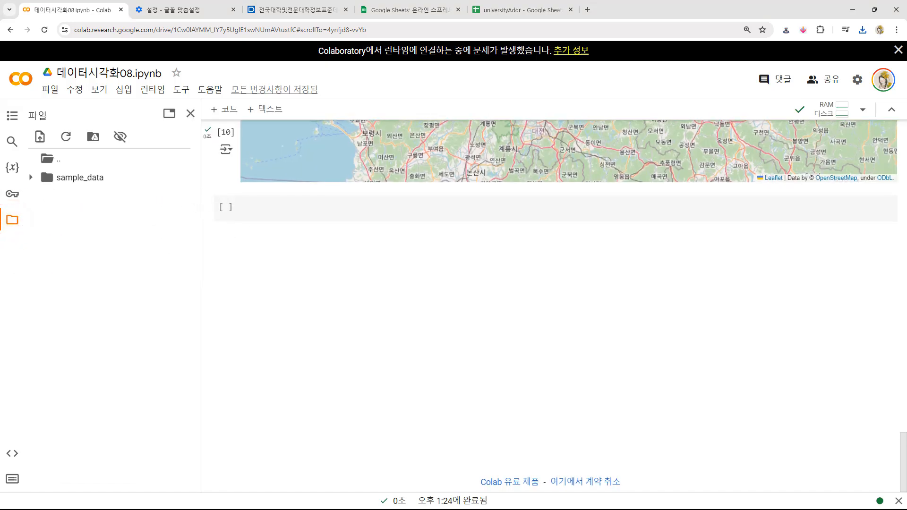
{"action": "left_click_drag", "start_coordinate": [539, 156], "coordinate": [480, 102]}
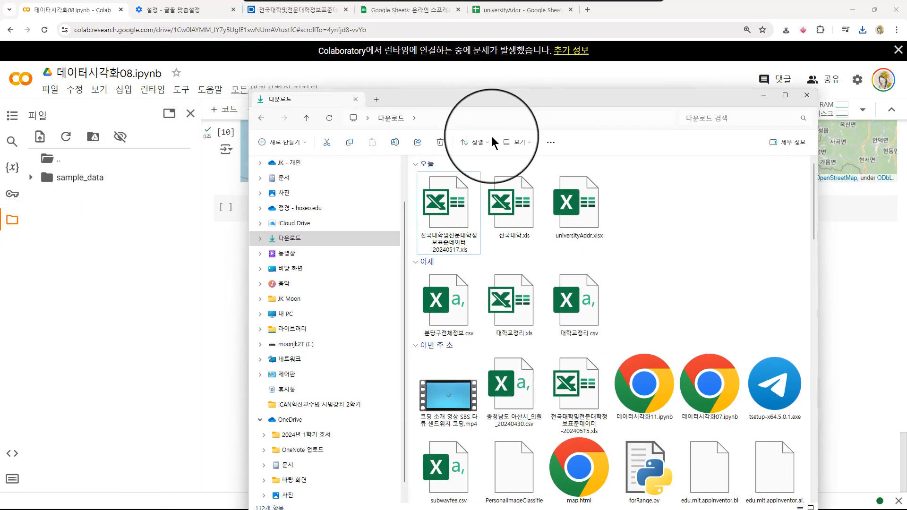
{"action": "left_click", "coordinate": [575, 214]}
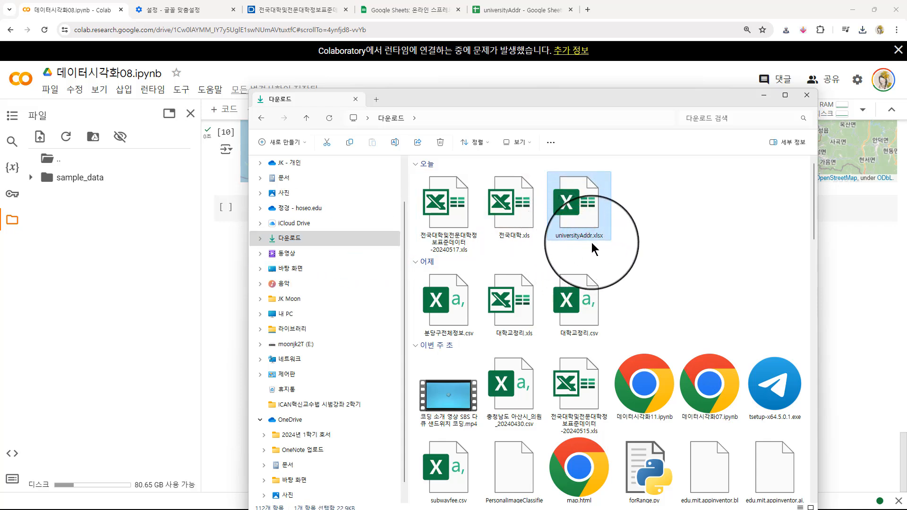
{"action": "left_click_drag", "start_coordinate": [574, 208], "coordinate": [104, 245]}
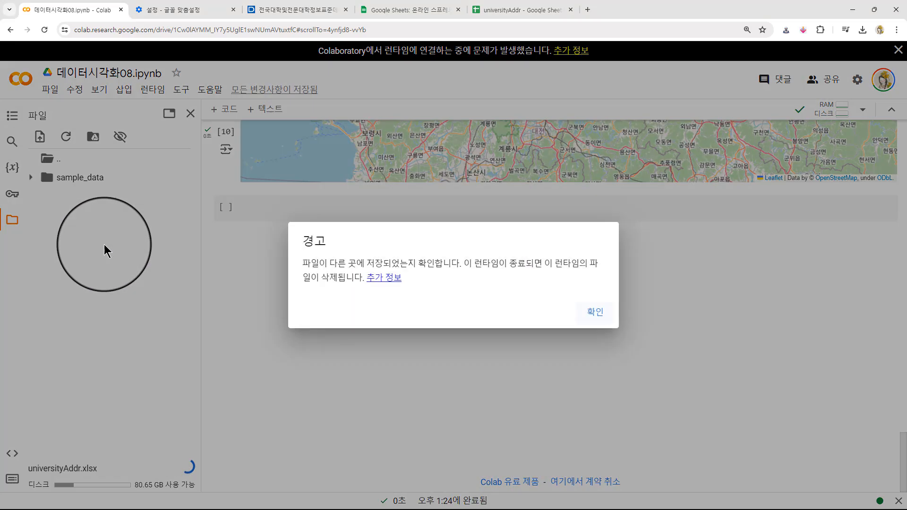
{"action": "left_click", "coordinate": [589, 310]}
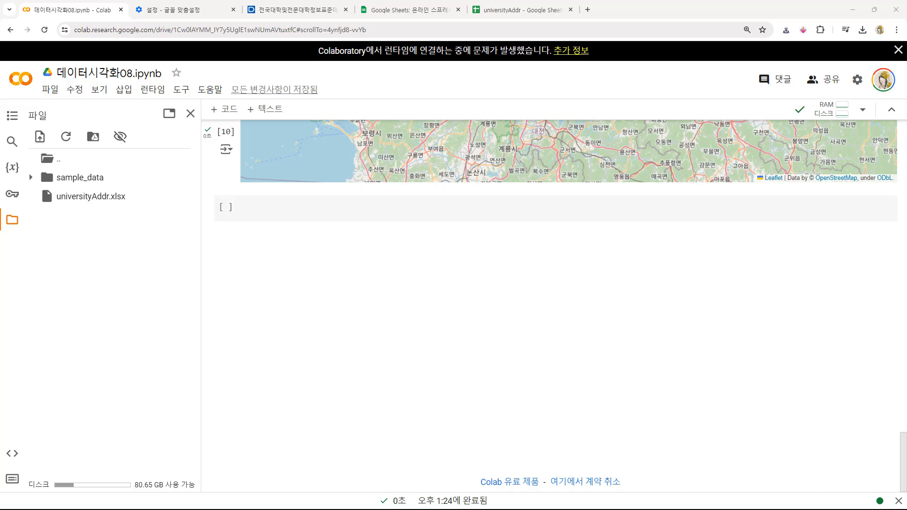
- Import pandas as pd in the empty code cell and assign a pd.read_excel('') call to df
{"action": "left_click", "coordinate": [263, 210]}
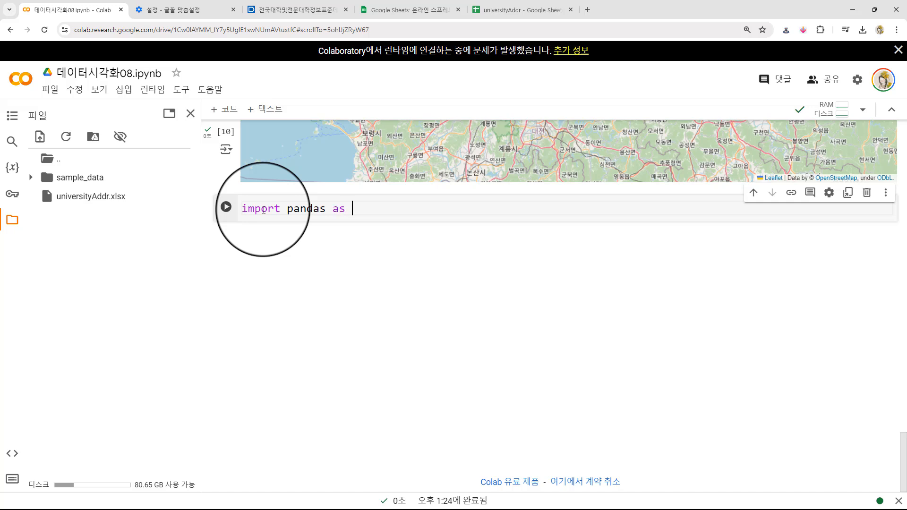
{"action": "key", "text": "Return"}
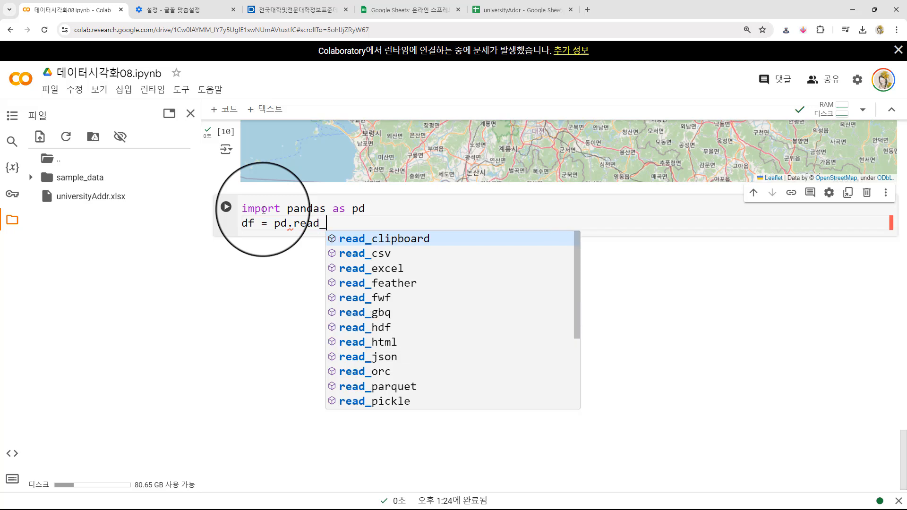
{"action": "key", "text": "Down"}
{"action": "key", "text": "Down"}
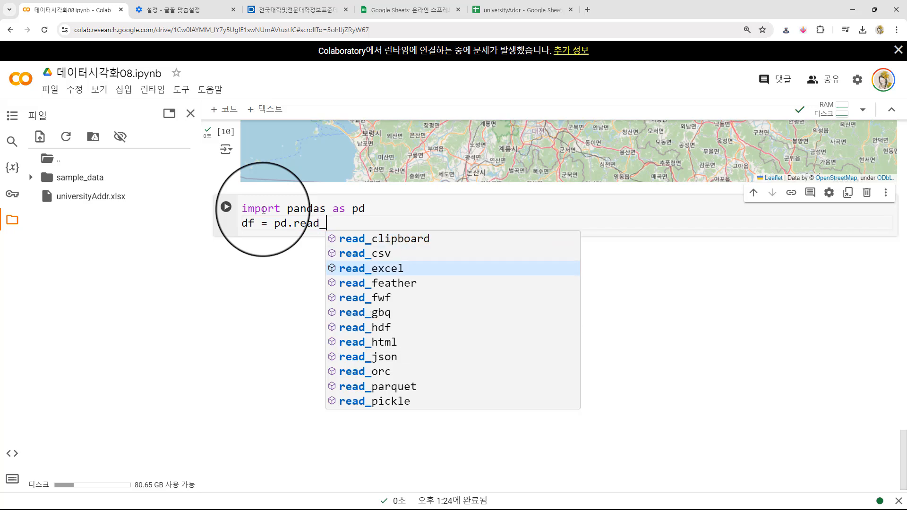
{"action": "key", "text": "Return"}
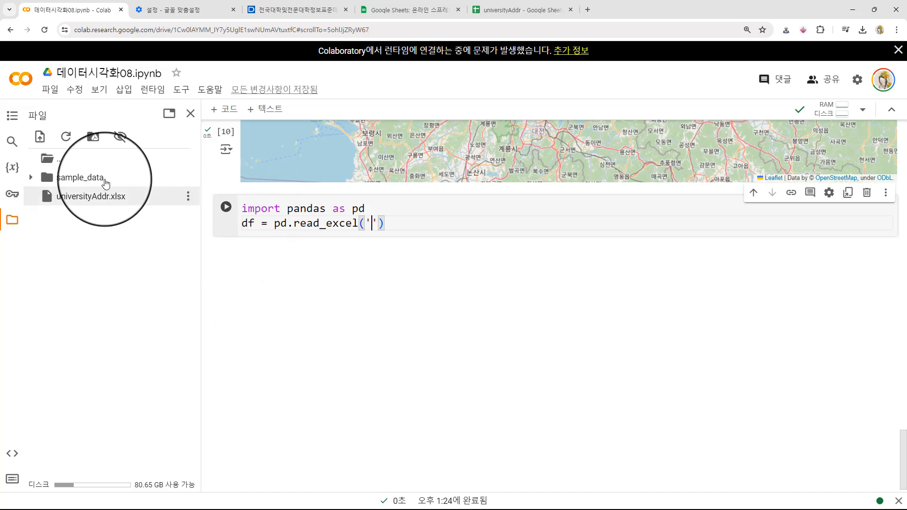
- Load the uploaded file into df using its copied path '/content/universityAddr.xlsx', and display df in a new cell
{"action": "right_click", "coordinate": [101, 199]}
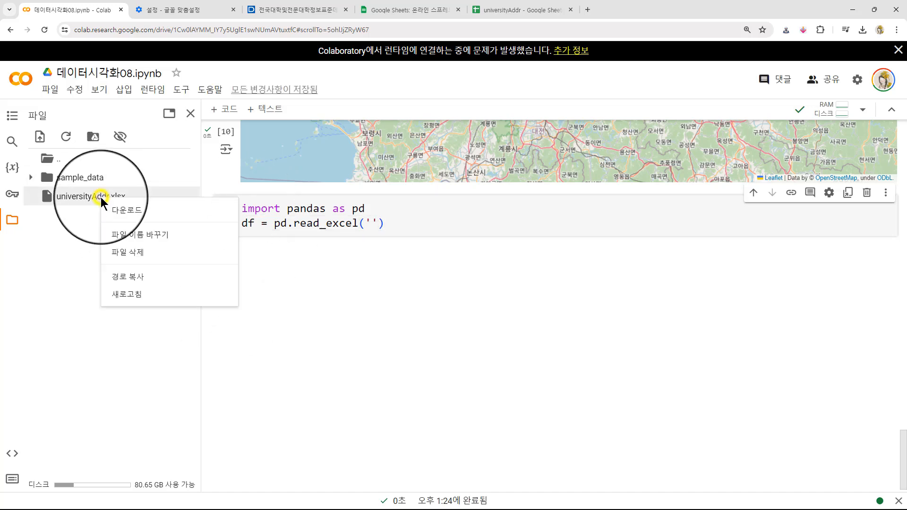
{"action": "left_click", "coordinate": [136, 277]}
{"action": "left_click", "coordinate": [372, 223]}
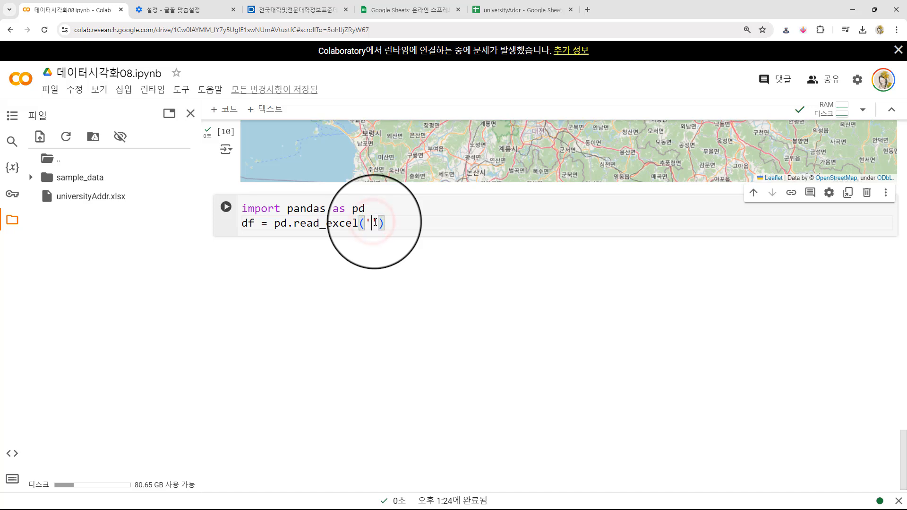
{"action": "left_click", "coordinate": [563, 224]}
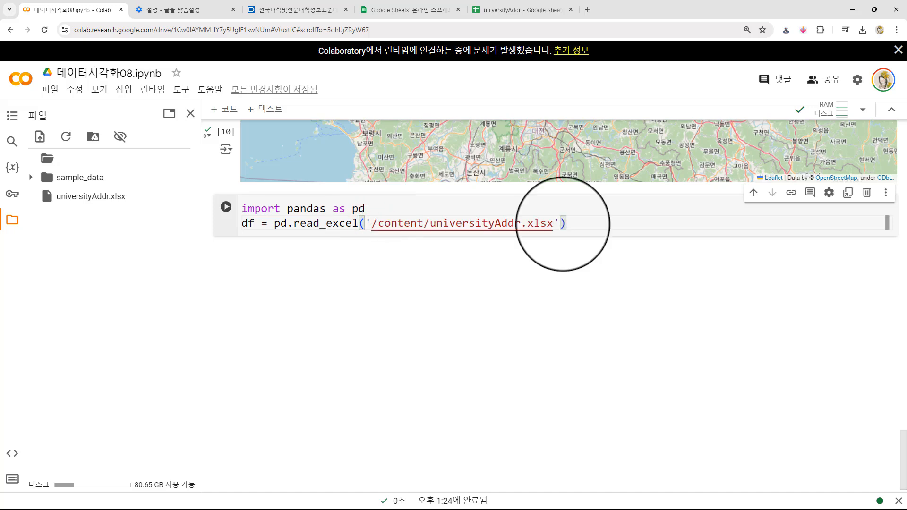
{"action": "key", "text": "shift+Return"}
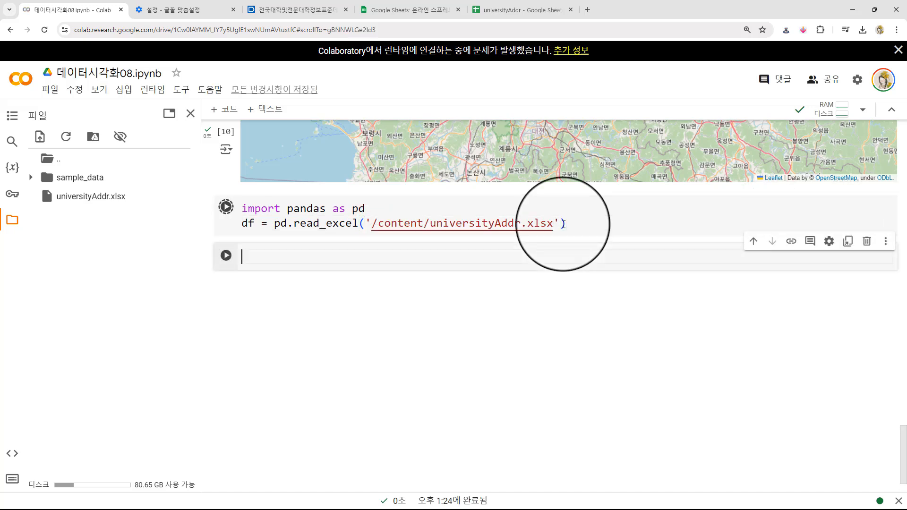
{"action": "type", "text": "df"}
{"action": "key", "text": "shift+Return"}
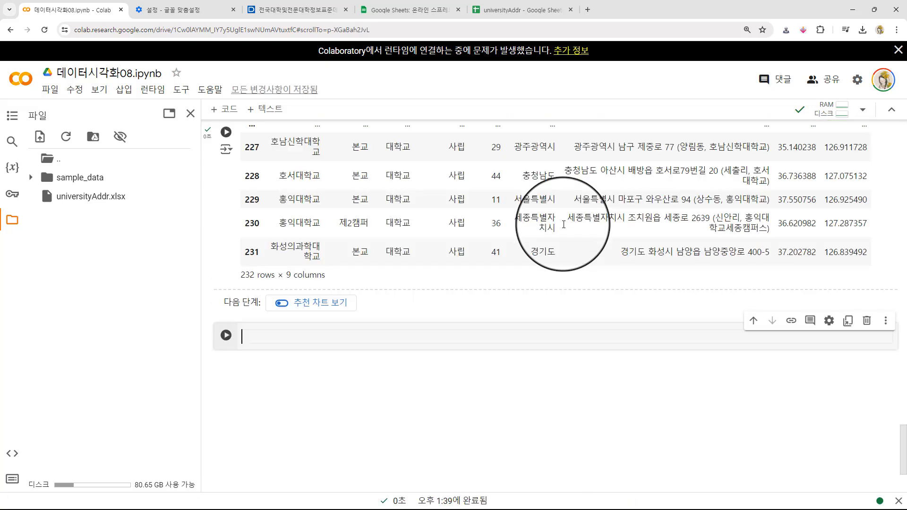
- Examine the df columns, especially 본분교구분명, 설립형태구분명, Latitude and Longitude, across the first and last rows
{"action": "scroll", "coordinate": [407, 321], "scroll_direction": "up", "scroll_amount": 5}
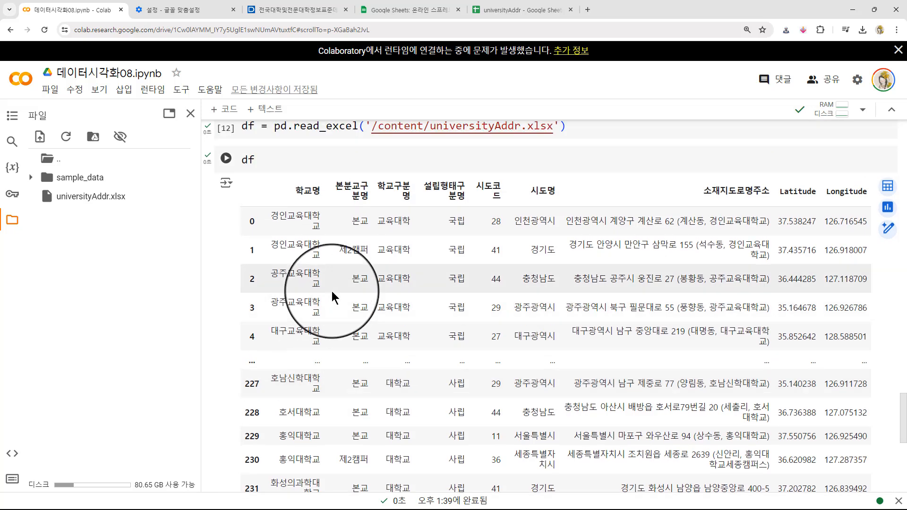
{"action": "left_click_drag", "start_coordinate": [336, 186], "coordinate": [366, 186]}
{"action": "left_click", "coordinate": [337, 188]}
{"action": "left_click", "coordinate": [364, 186]}
{"action": "left_click", "coordinate": [337, 186]}
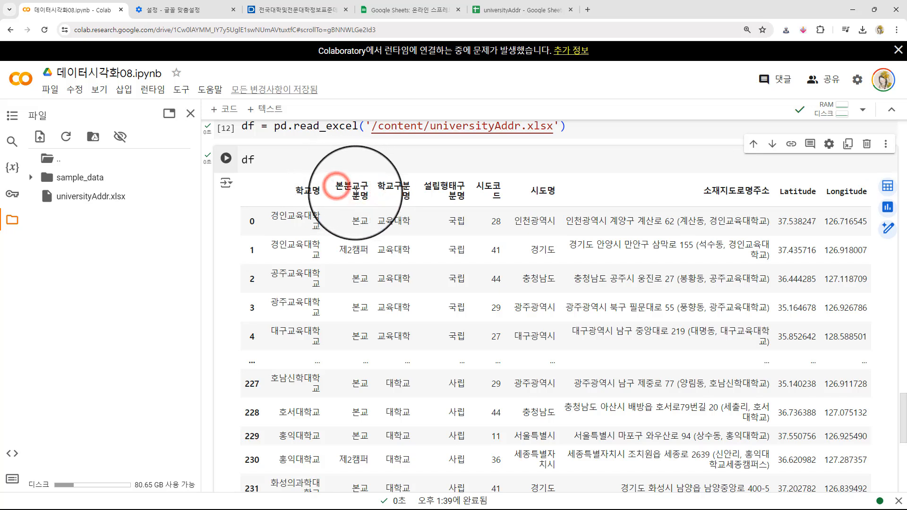
{"action": "left_click_drag", "start_coordinate": [333, 188], "coordinate": [462, 207]}
{"action": "left_click", "coordinate": [460, 188]}
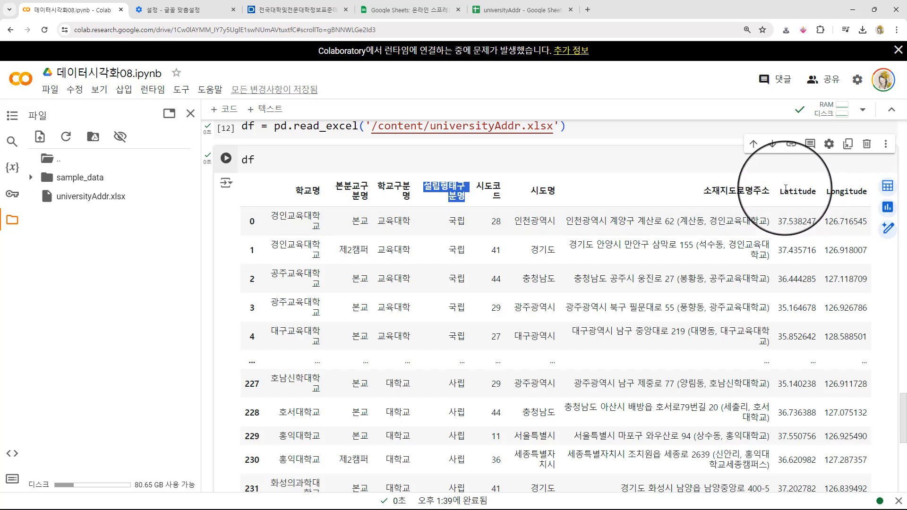
{"action": "double_click", "coordinate": [786, 190]}
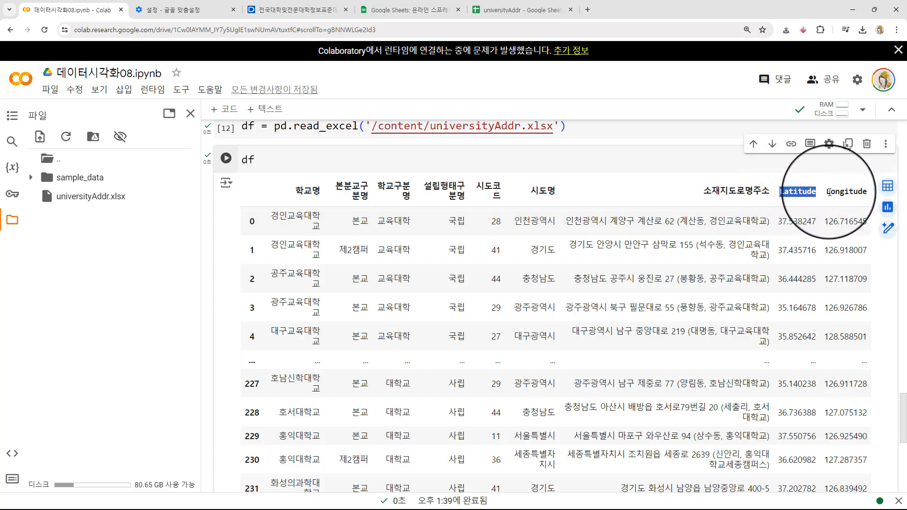
{"action": "left_click_drag", "start_coordinate": [827, 193], "coordinate": [871, 197]}
{"action": "left_click", "coordinate": [785, 192]}
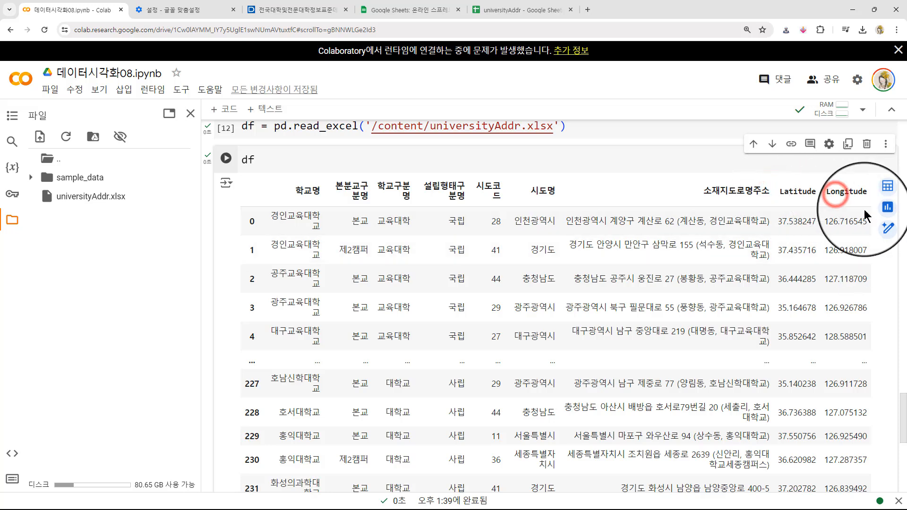
{"action": "scroll", "coordinate": [431, 280], "scroll_direction": "down", "scroll_amount": 5}
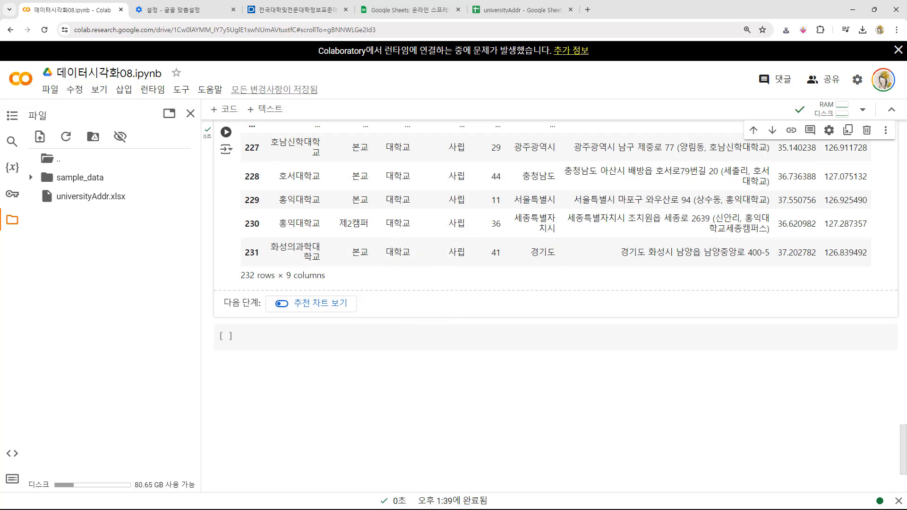
{"action": "scroll", "coordinate": [480, 283], "scroll_direction": "up", "scroll_amount": 6}
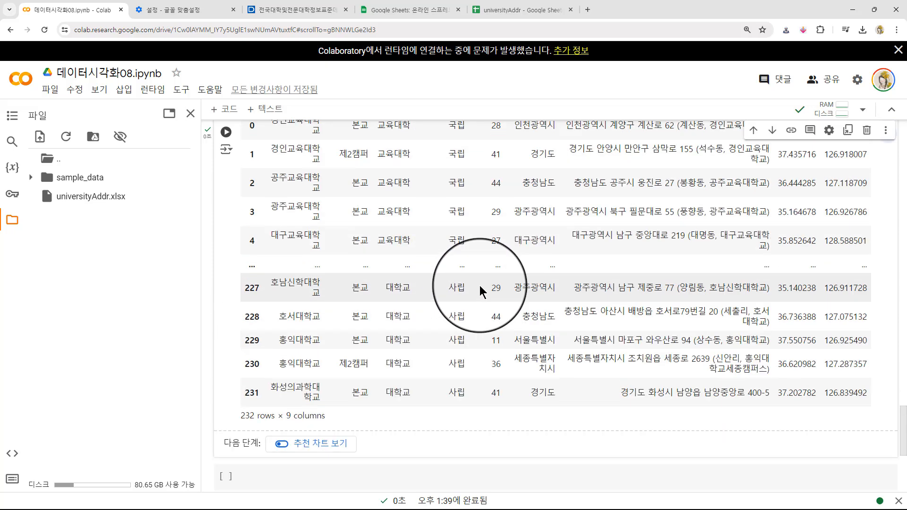
{"action": "scroll", "coordinate": [475, 279], "scroll_direction": "up", "scroll_amount": 2}
{"action": "scroll", "coordinate": [407, 342], "scroll_direction": "down", "scroll_amount": 5}
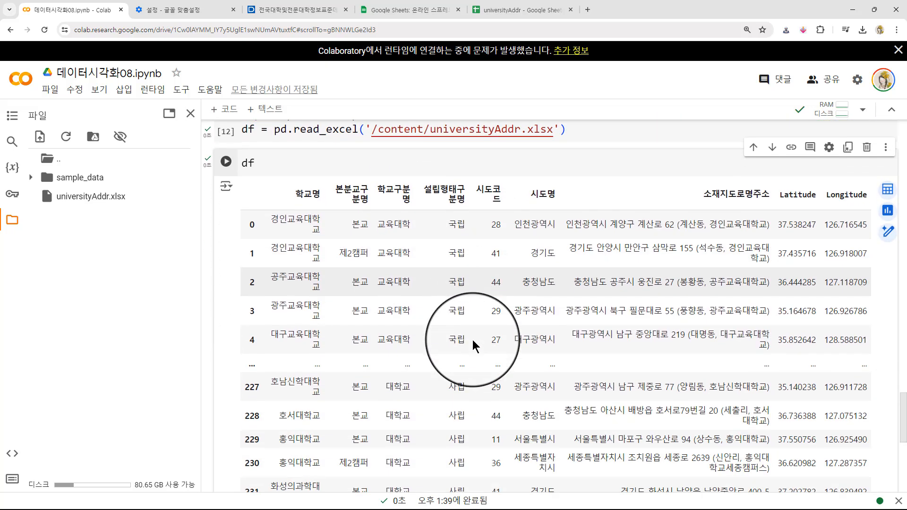
{"action": "scroll", "coordinate": [444, 203], "scroll_direction": "up", "scroll_amount": 2}
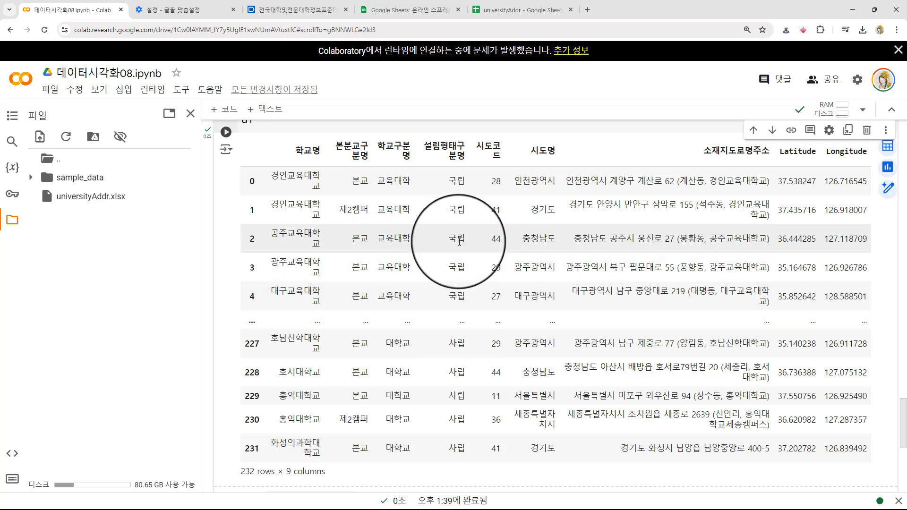
- Start a df_national assignment in the new cell below the df output, referencing the column df['설립형태구분명']
{"action": "scroll", "coordinate": [429, 234], "scroll_direction": "down", "scroll_amount": 4}
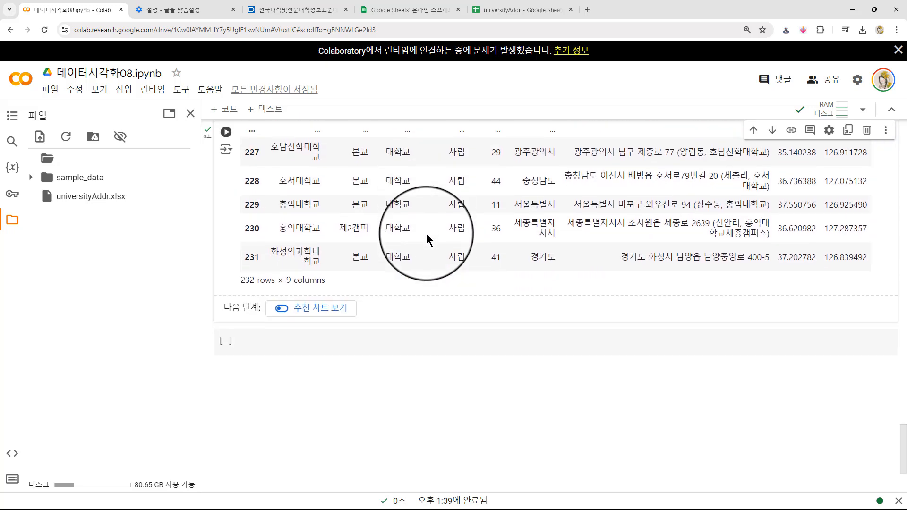
{"action": "scroll", "coordinate": [427, 239], "scroll_direction": "down", "scroll_amount": 1}
{"action": "left_click", "coordinate": [305, 299]}
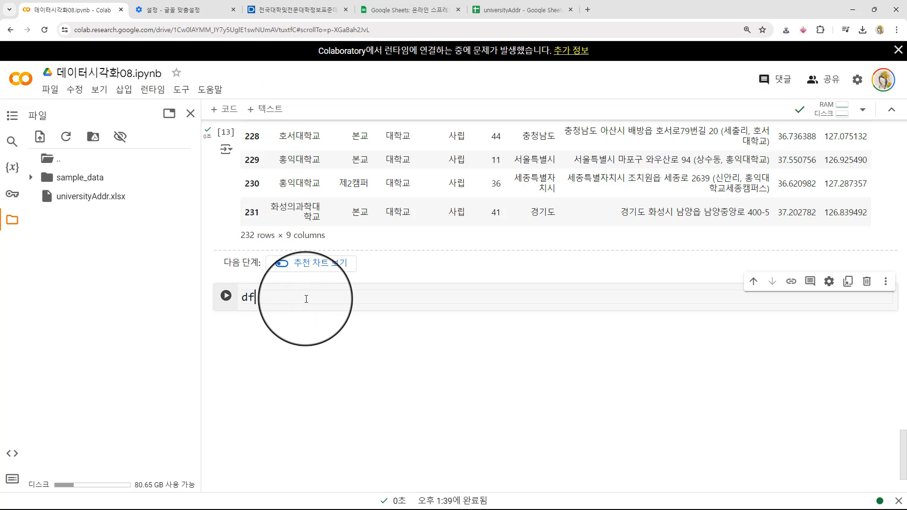
{"action": "type", "text": "df_"}
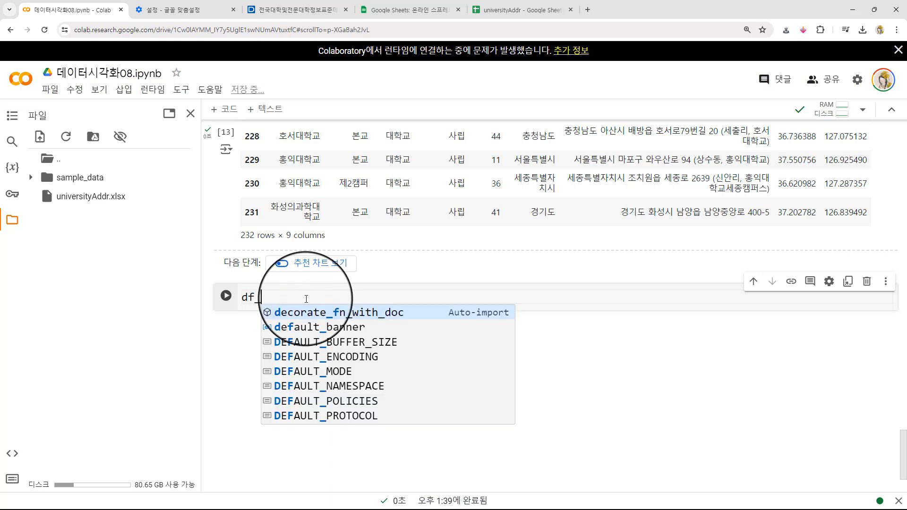
{"action": "type", "text": "national = df"}
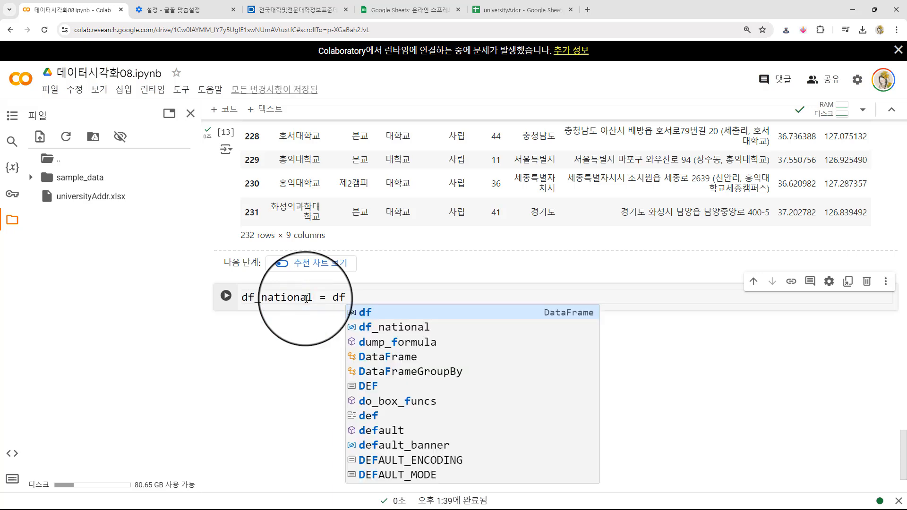
{"action": "type", "text": "["}
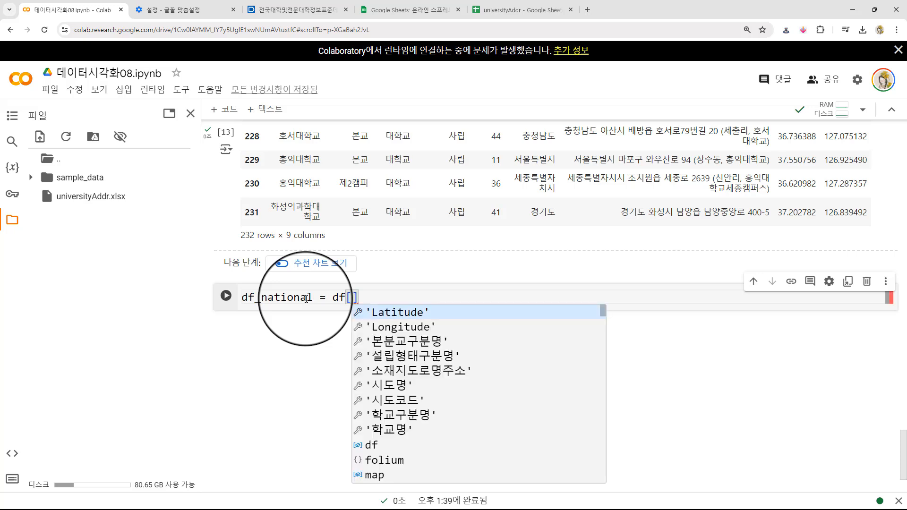
{"action": "key", "text": "Down"}
{"action": "key", "text": "Down"}
{"action": "key", "text": "Down"}
{"action": "key", "text": "Return"}
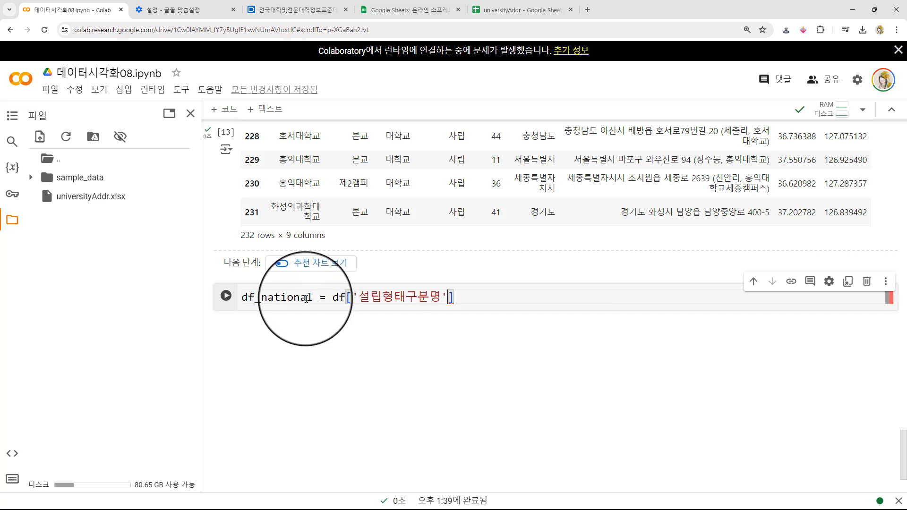
- Compare the 설립형태구분명 column with =='국립', add a df_national display line and run the cell
{"action": "type", "text": "=='국립'"}
{"action": "key", "text": "Return"}
{"action": "type", "text": "df_national"}
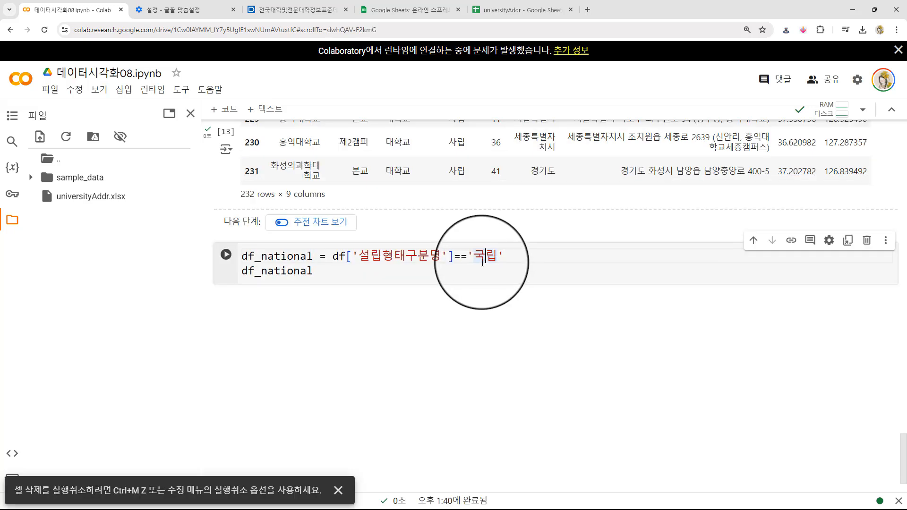
{"action": "left_click", "coordinate": [344, 274]}
{"action": "key", "text": "shift+Return"}
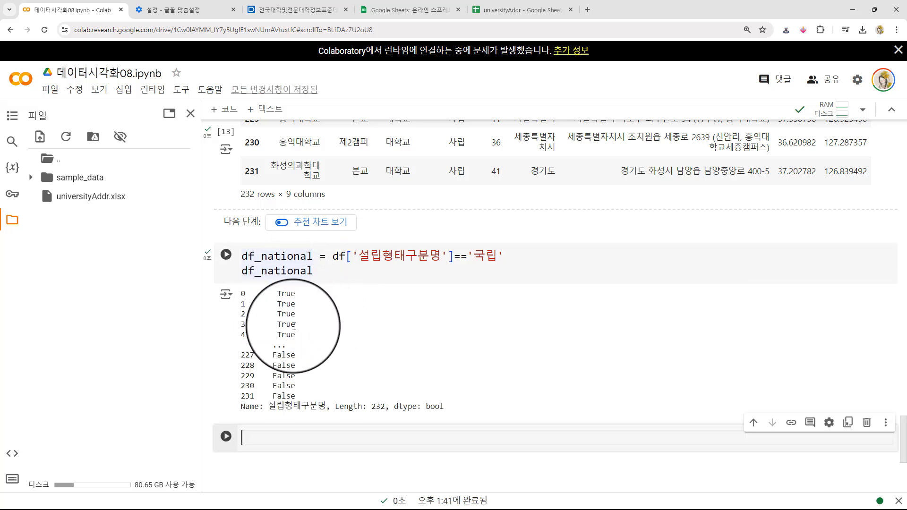
- Wrap the condition as df[df['설립형태구분명']=='국립'], rerun the cell and look through the filtered rows
{"action": "left_click", "coordinate": [342, 261]}
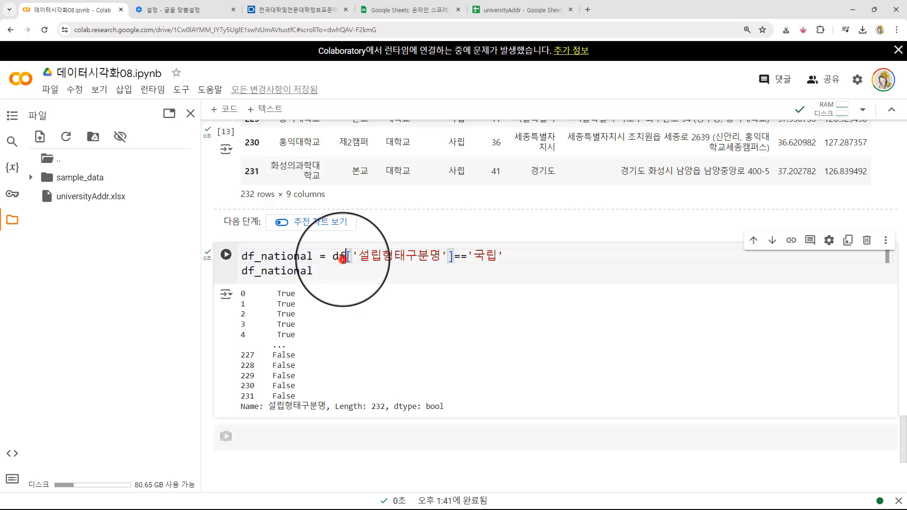
{"action": "left_click", "coordinate": [333, 258]}
{"action": "type", "text": "ㅇ르"}
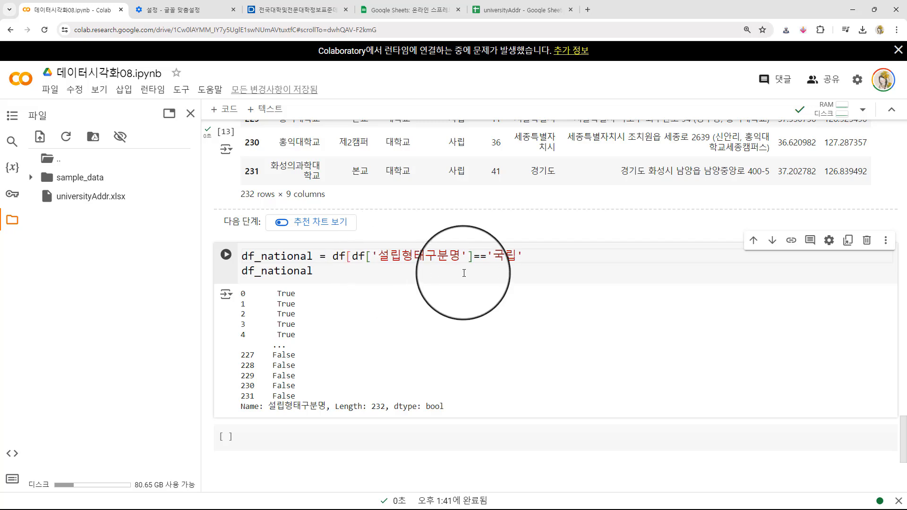
{"action": "left_click", "coordinate": [536, 252]}
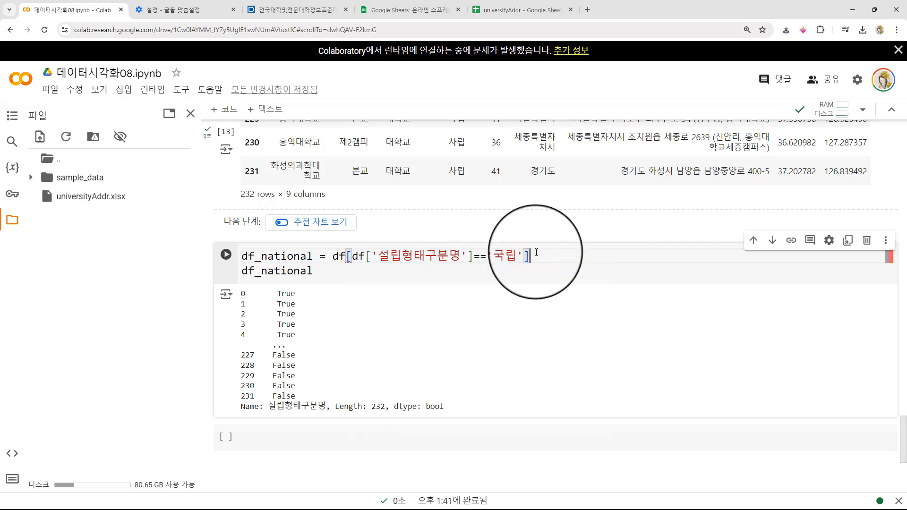
{"action": "key", "text": "shift+Return"}
{"action": "scroll", "coordinate": [553, 200], "scroll_direction": "down", "scroll_amount": 15}
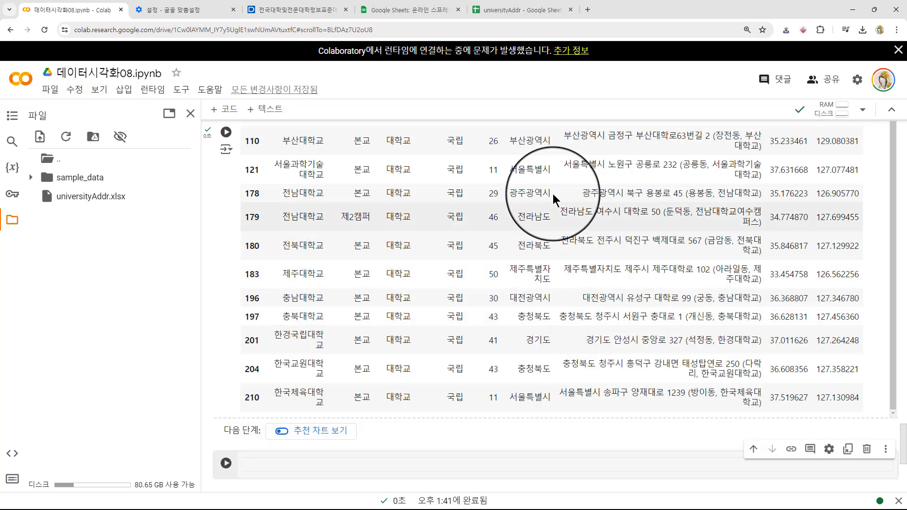
- Copy the two-line df_national filter code into the empty cell below its output
{"action": "left_click", "coordinate": [495, 366]}
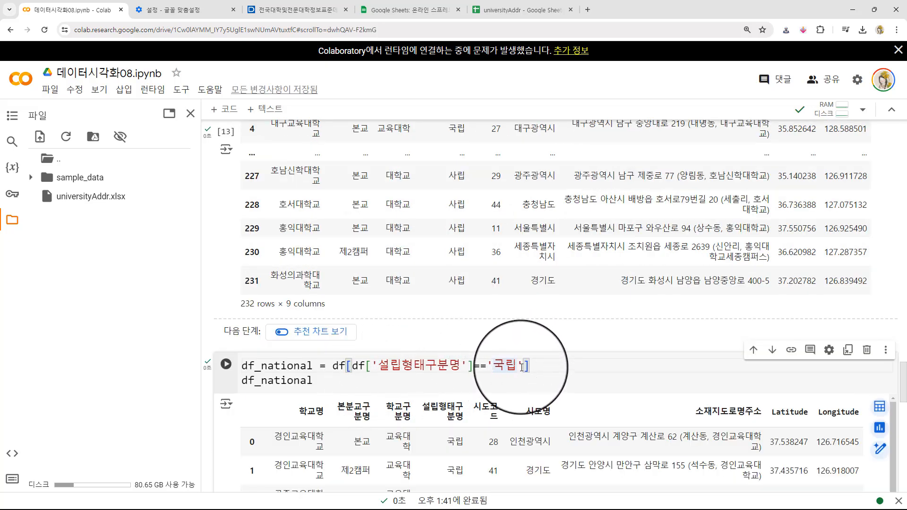
{"action": "left_click", "coordinate": [522, 366]}
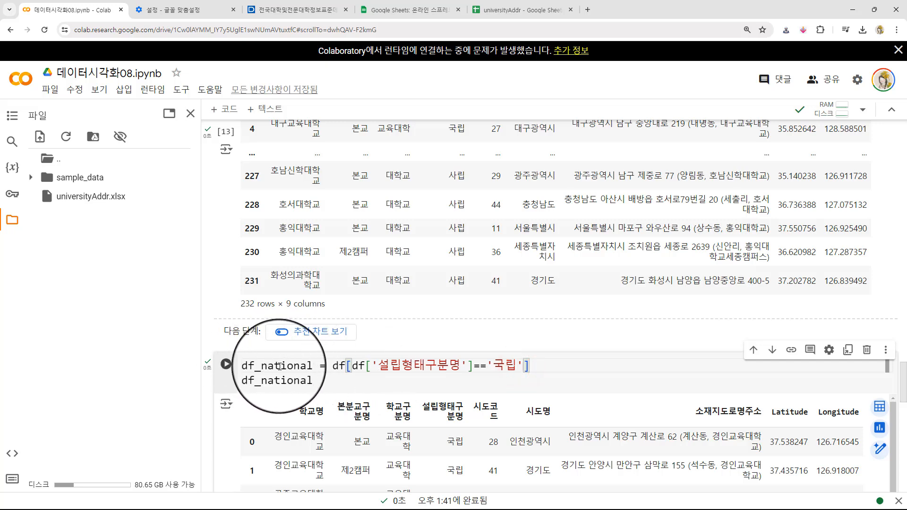
{"action": "scroll", "coordinate": [229, 400], "scroll_direction": "down", "scroll_amount": 4}
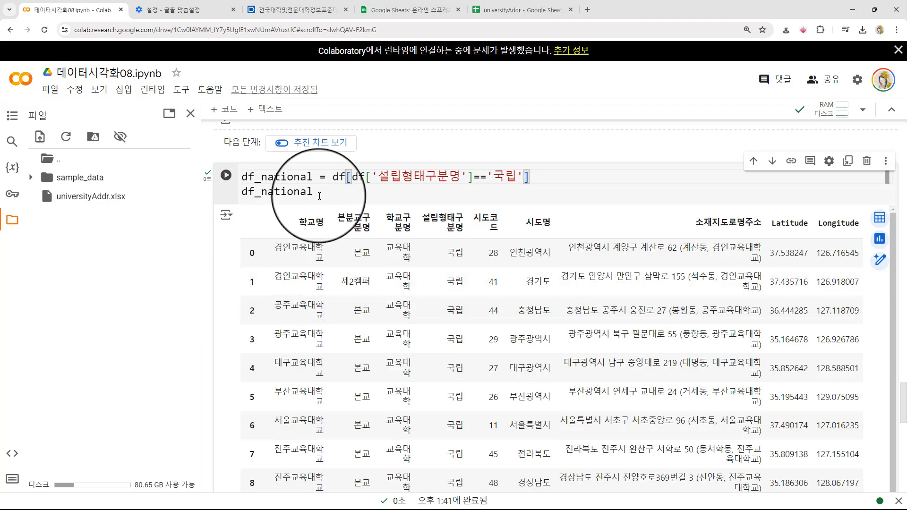
{"action": "left_click", "coordinate": [326, 188]}
{"action": "key", "text": "ctrl+a"}
{"action": "key", "text": "ctrl+c"}
{"action": "scroll", "coordinate": [271, 248], "scroll_direction": "down", "scroll_amount": 4}
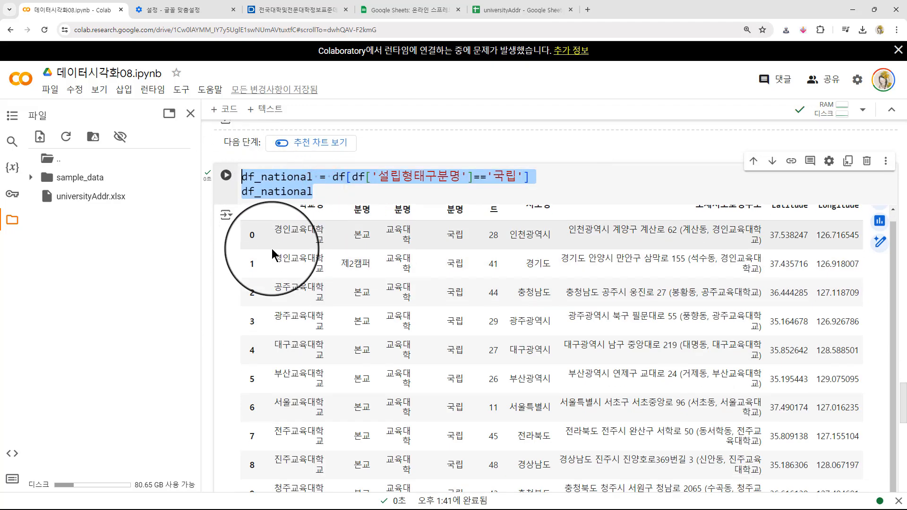
{"action": "scroll", "coordinate": [227, 245], "scroll_direction": "down", "scroll_amount": 15}
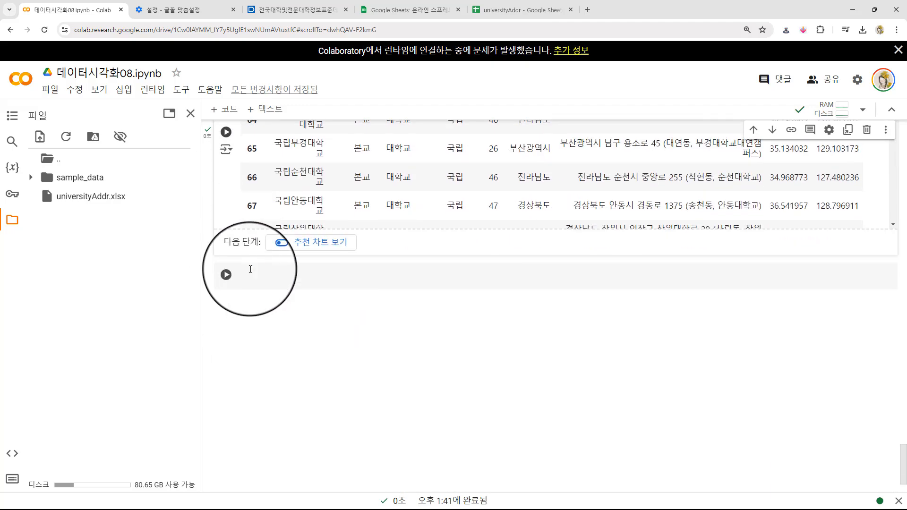
{"action": "left_click", "coordinate": [250, 268]}
{"action": "left_click_drag", "start_coordinate": [268, 280], "coordinate": [302, 276]}
{"action": "left_click", "coordinate": [269, 275]}
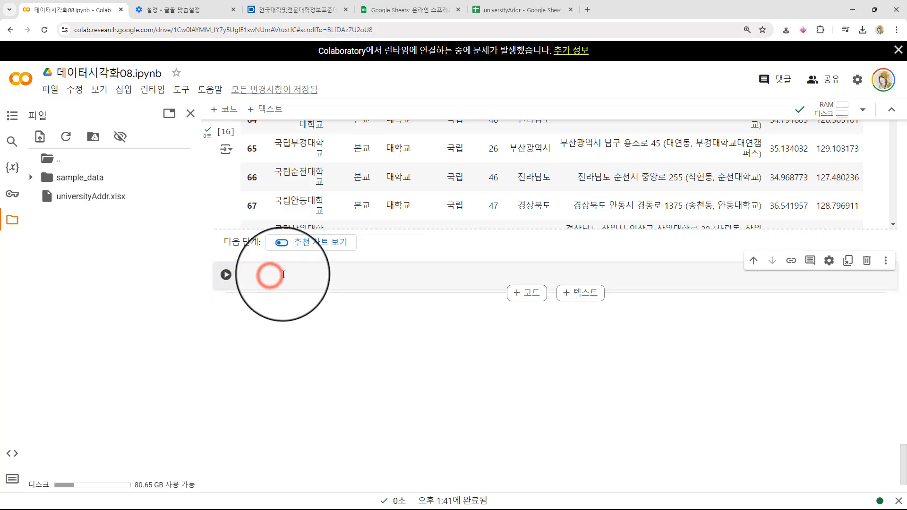
{"action": "key", "text": "ctrl+v"}
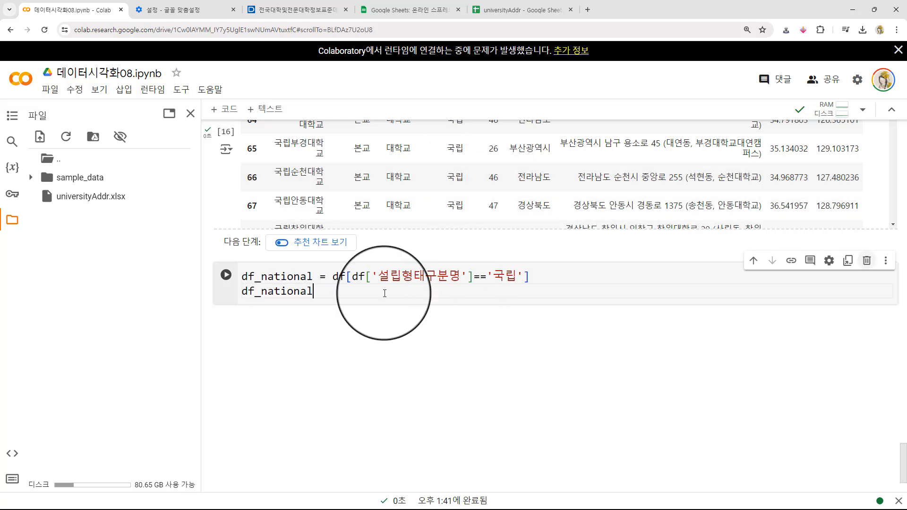
- Rename df_national to df_private in both lines of the copied code
{"action": "left_click_drag", "start_coordinate": [261, 277], "coordinate": [309, 275]}
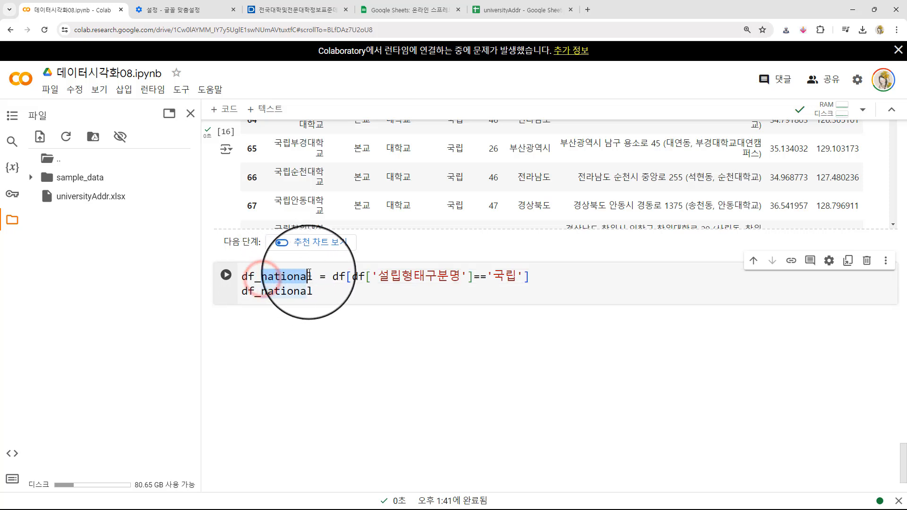
{"action": "type", "text": "or"}
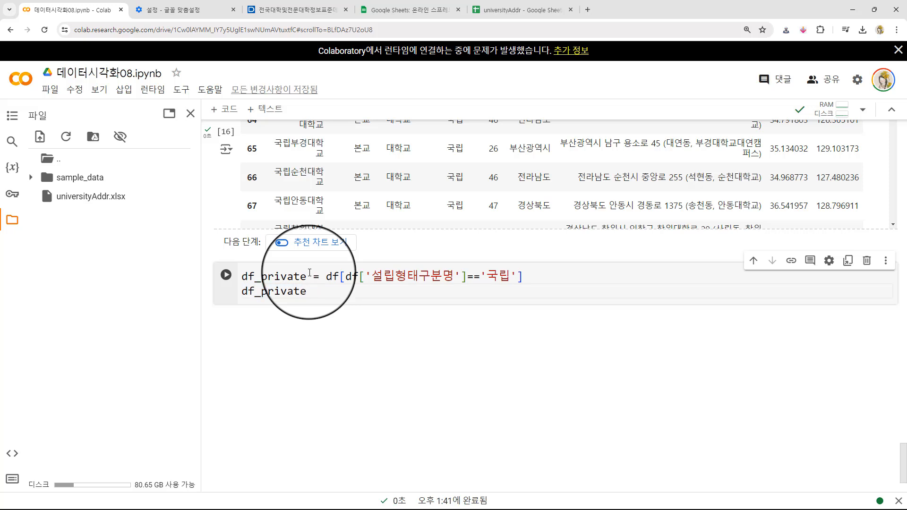
{"action": "left_click", "coordinate": [280, 278]}
{"action": "left_click_drag", "start_coordinate": [257, 291], "coordinate": [261, 291]}
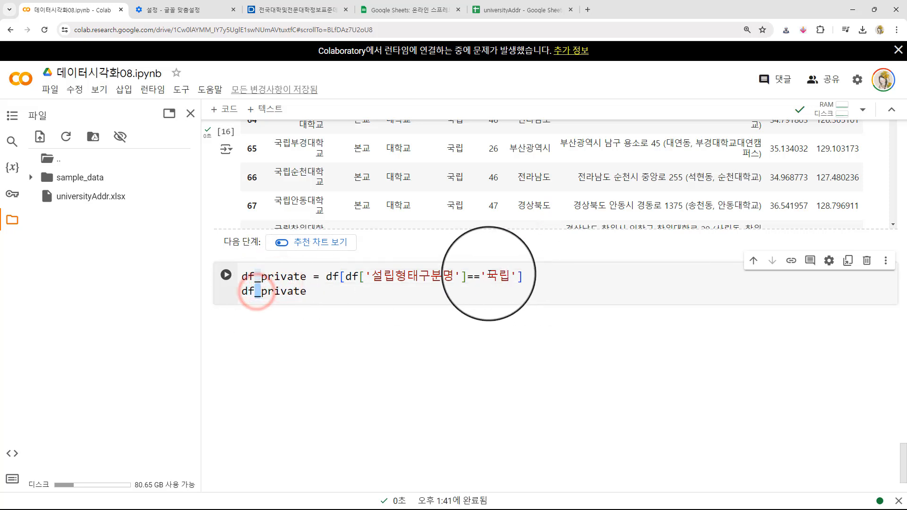
- Set the compared value to '사립', run the df_private cell and check the 설립형태구분명 column in its output
{"action": "left_click_drag", "start_coordinate": [487, 277], "coordinate": [493, 277]}
{"action": "type", "text": "사"}
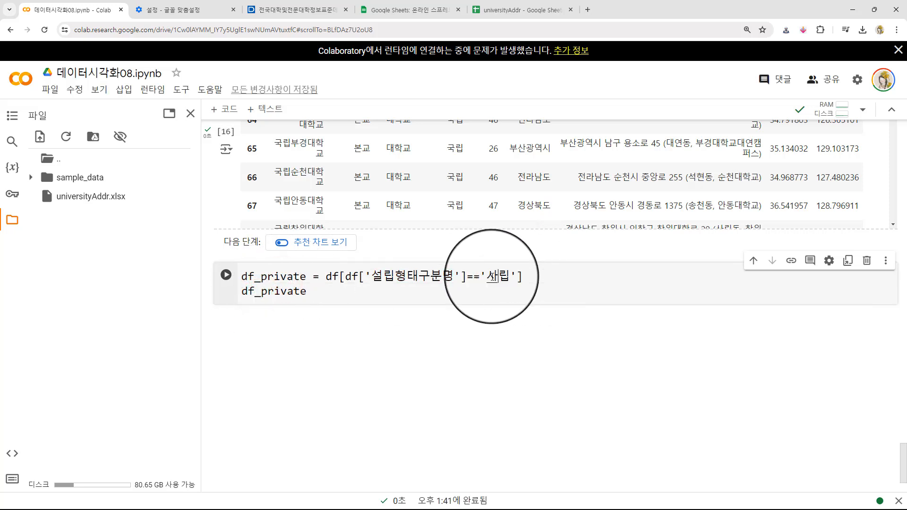
{"action": "left_click_drag", "start_coordinate": [260, 276], "coordinate": [298, 279]}
{"action": "left_click", "coordinate": [337, 290]}
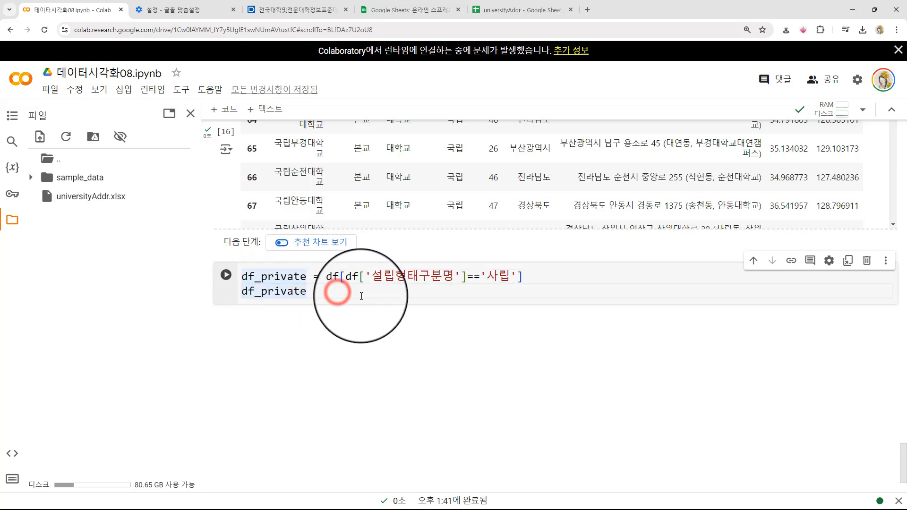
{"action": "key", "text": "shift+Return"}
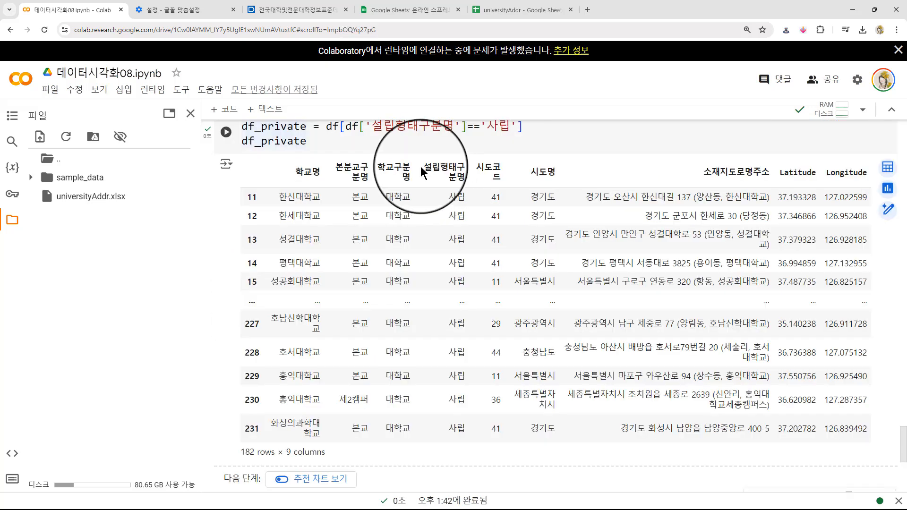
{"action": "double_click", "coordinate": [426, 168]}
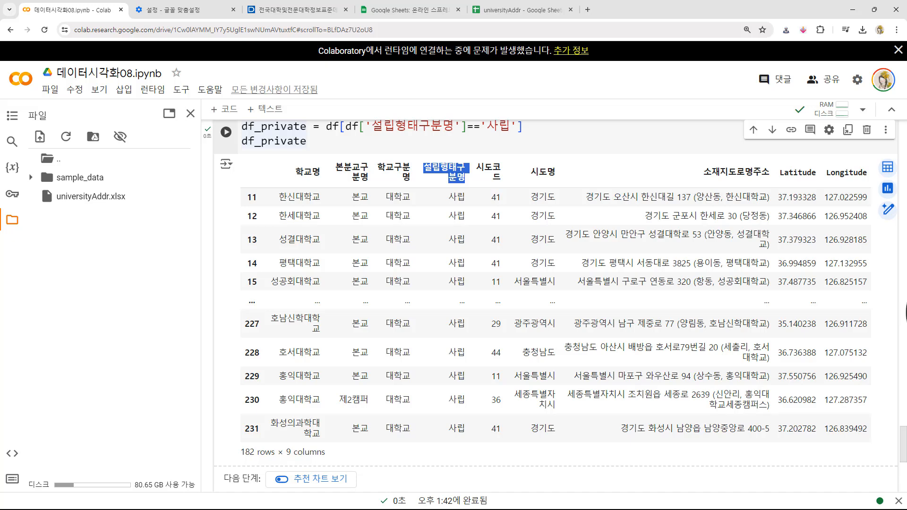
{"action": "left_click", "coordinate": [906, 312]}
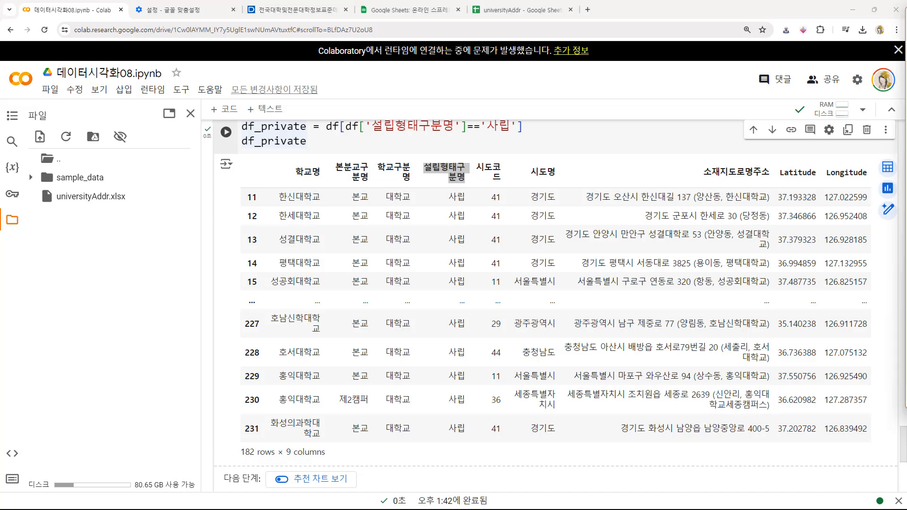
{"action": "left_click", "coordinate": [207, 333]}
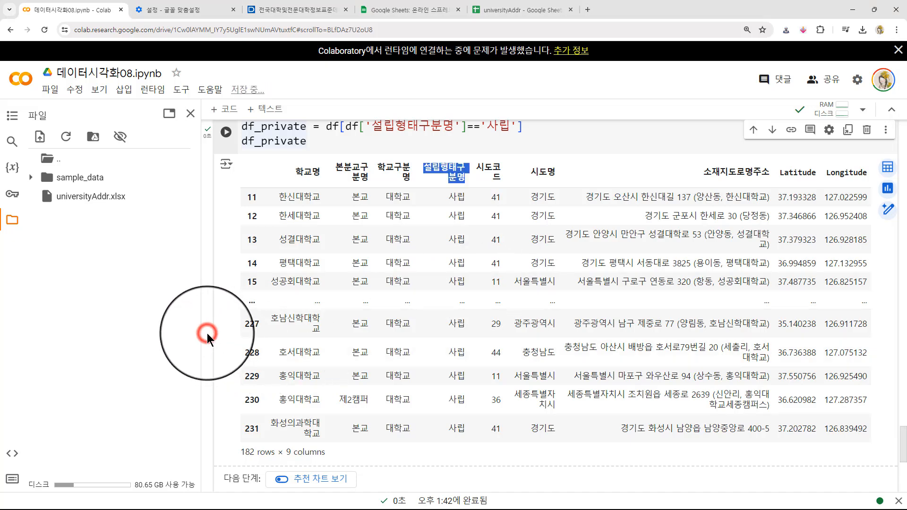
{"action": "scroll", "coordinate": [207, 333], "scroll_direction": "down", "scroll_amount": 6}
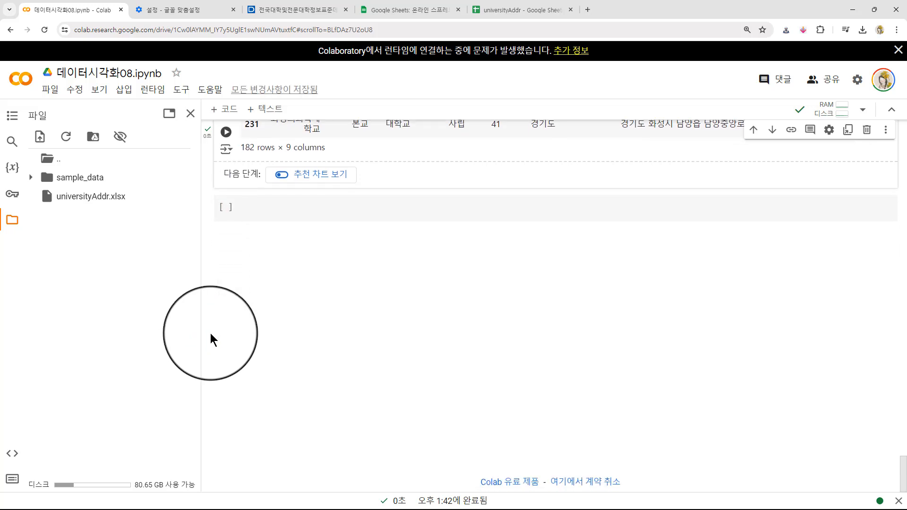
- Import folium in the new cell below the df_private output and write folium.Map(location=(36,127), zoom_start=8)
{"action": "left_click", "coordinate": [271, 210]}
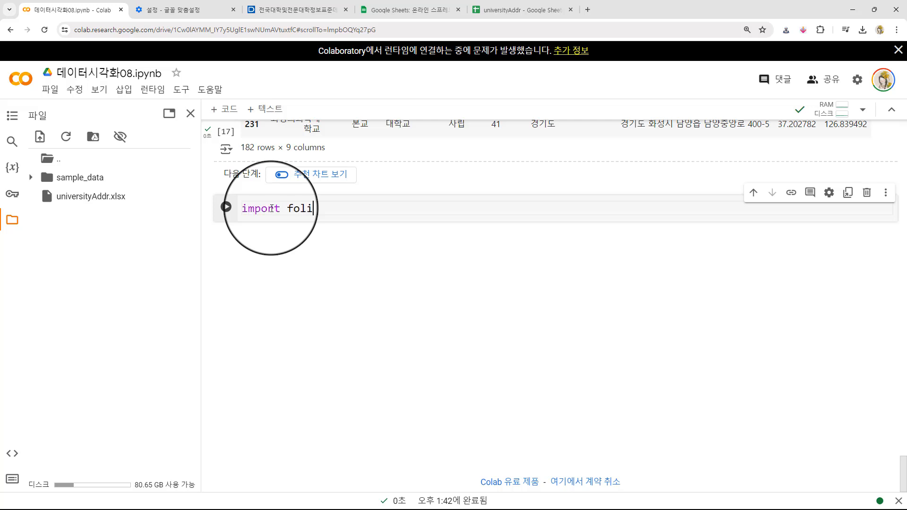
{"action": "key", "text": "Return"}
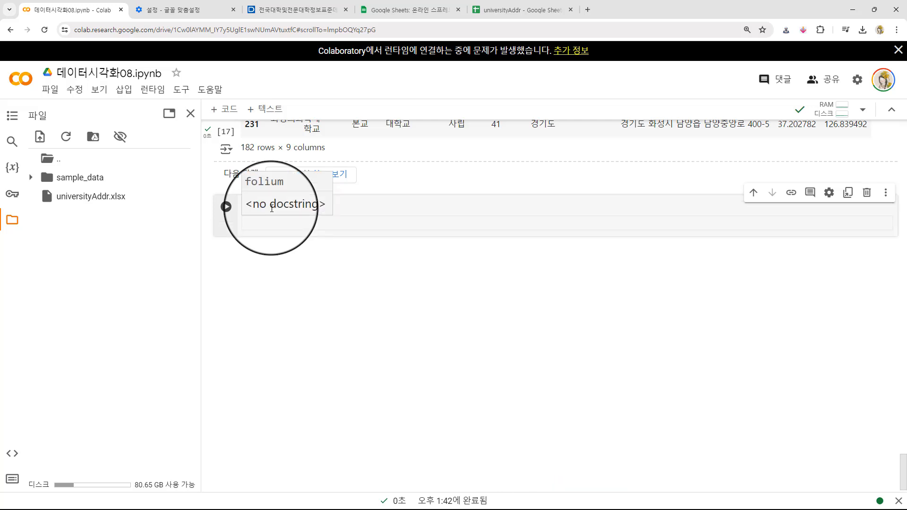
{"action": "type", "text": "folium."}
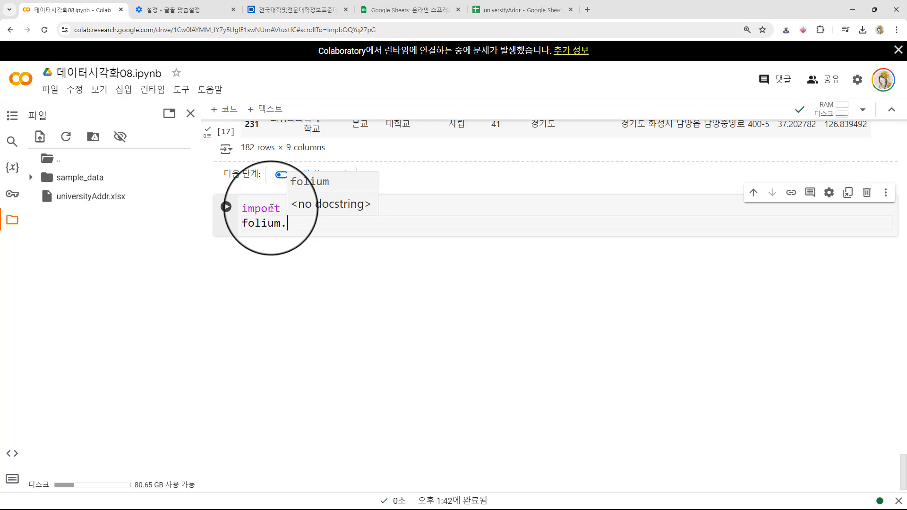
{"action": "type", "text": "Map"}
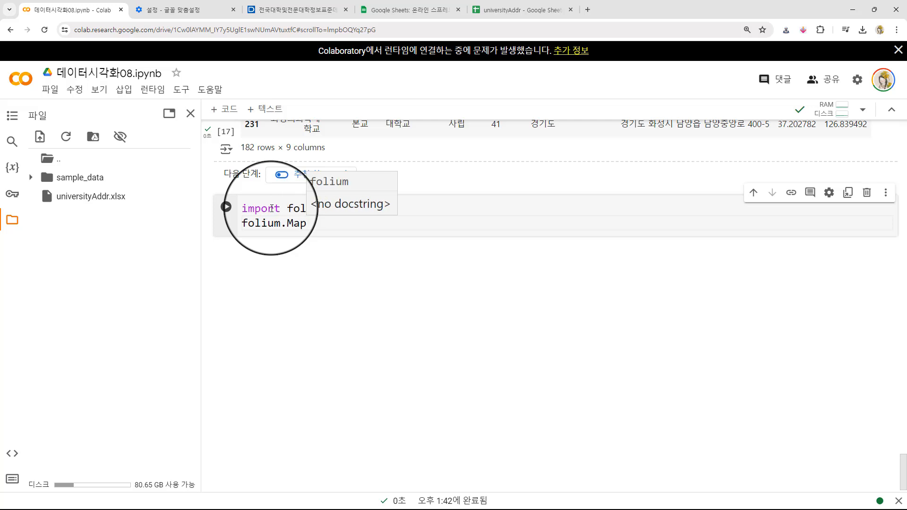
{"action": "type", "text": "("}
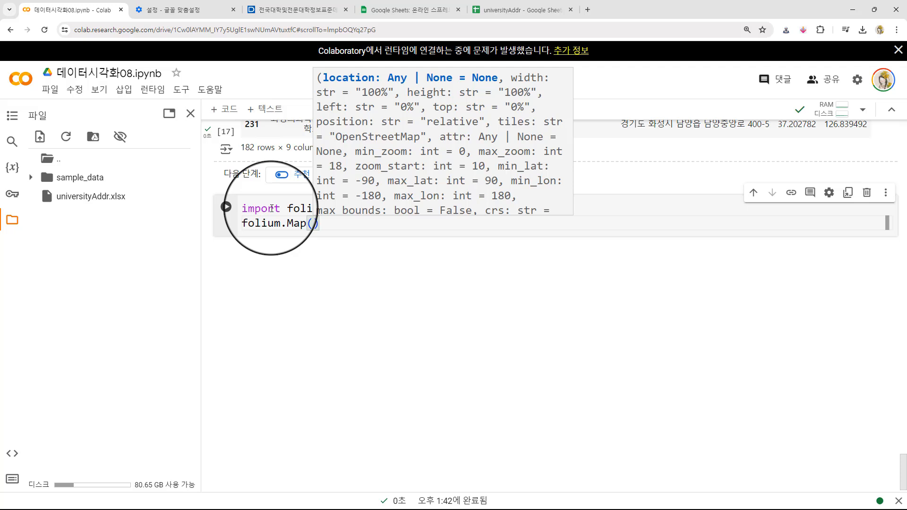
{"action": "type", "text": "location"}
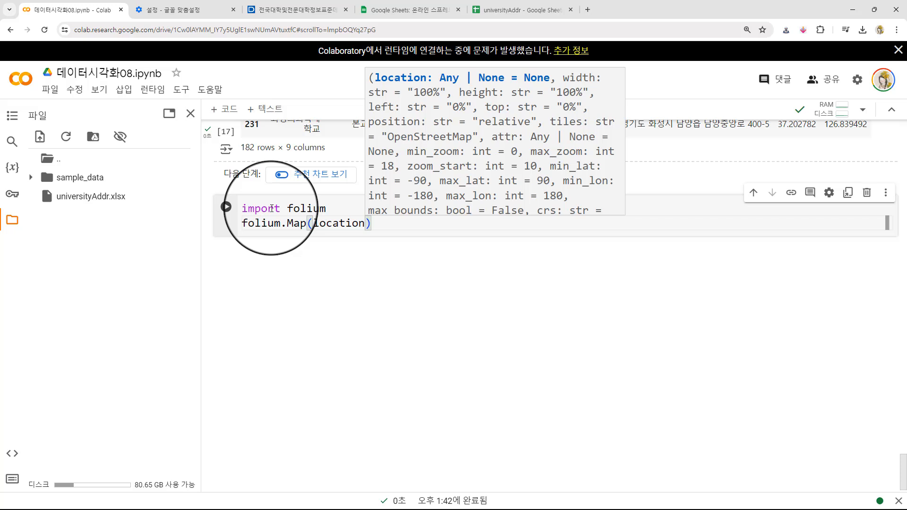
{"action": "type", "text": "=("}
{"action": "type", "text": "36,"}
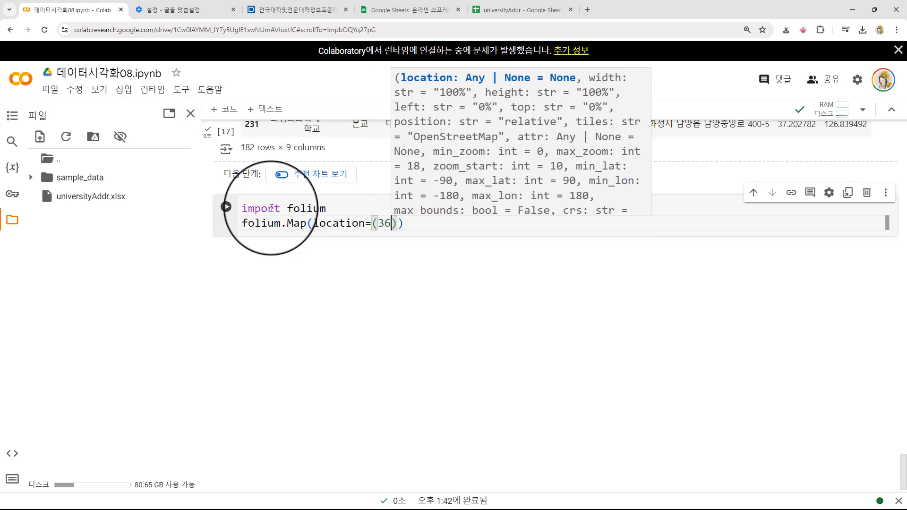
{"action": "type", "text": "127"}
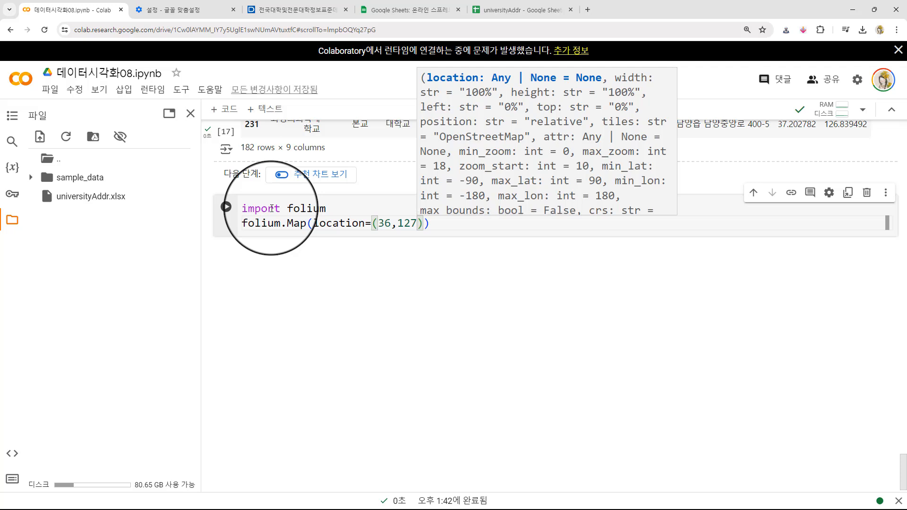
{"action": "type", "text": ")"}
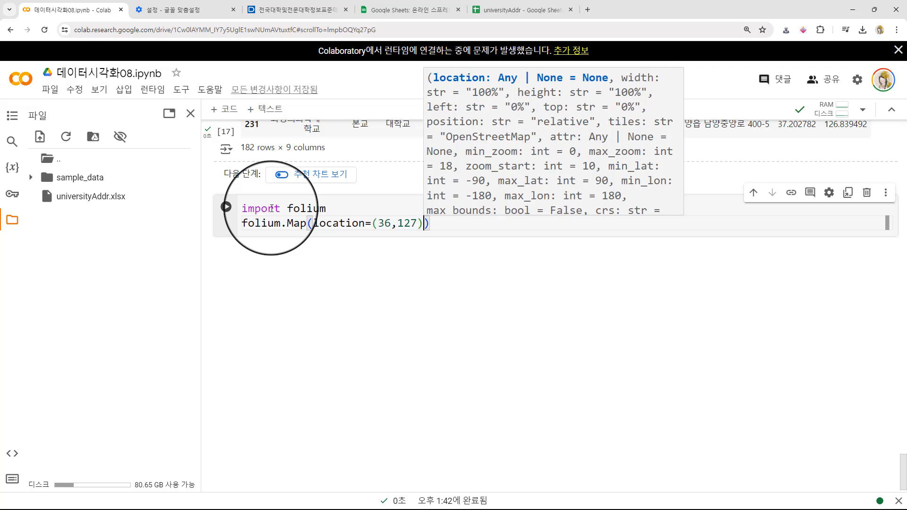
{"action": "type", "text": ", zoom"}
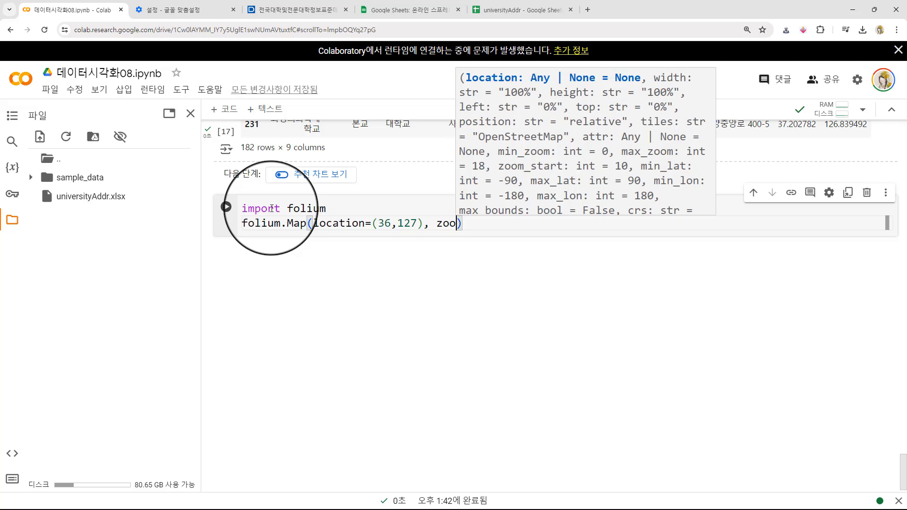
{"action": "type", "text": "_start="}
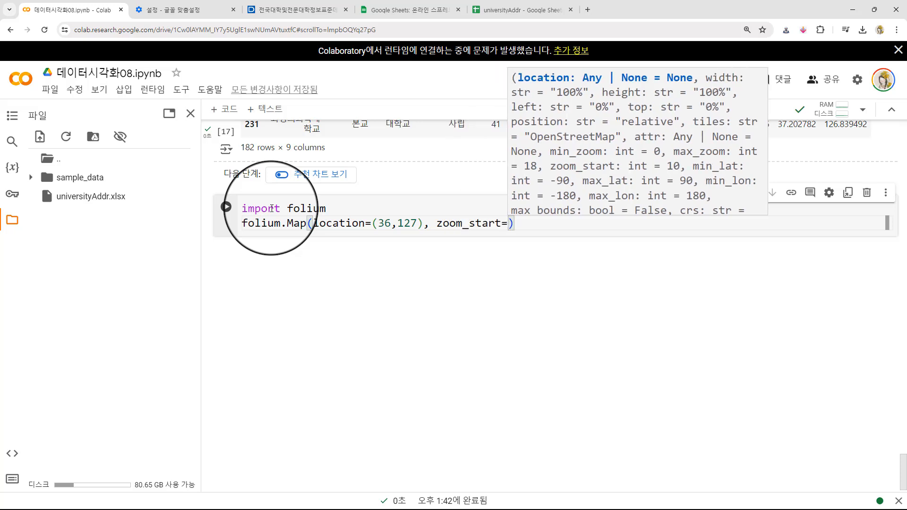
{"action": "type", "text": "8"}
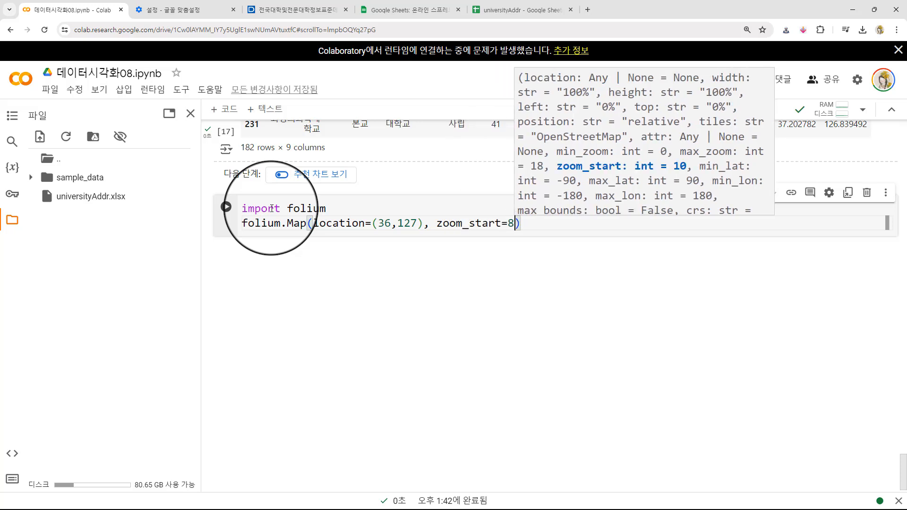
- Assign the folium.Map call to the variable map, add a map display line, run the cell and review the code above the rendered map
{"action": "key", "text": "Home"}
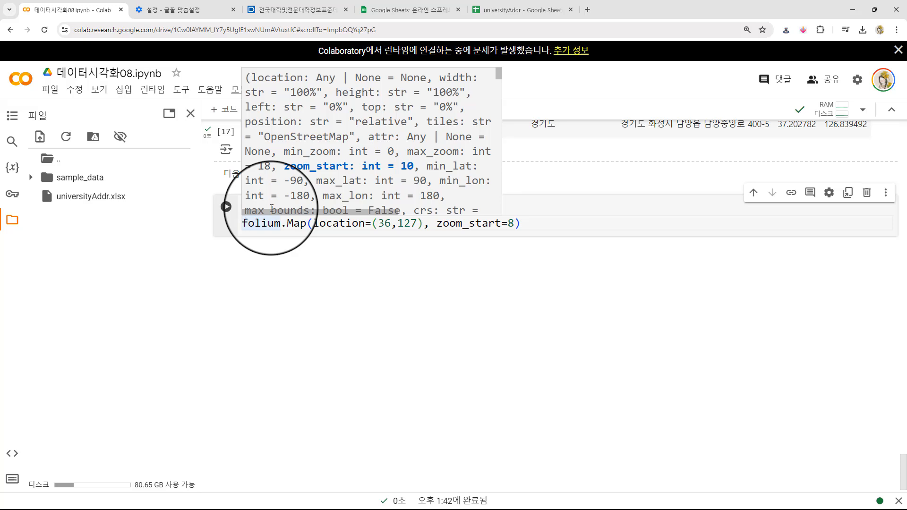
{"action": "type", "text": "map ="}
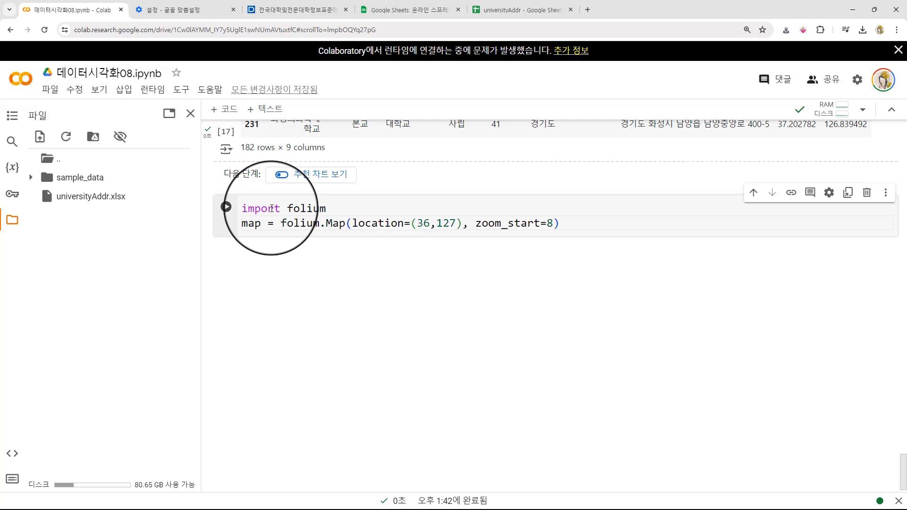
{"action": "key", "text": "End"}
{"action": "key", "text": "Return"}
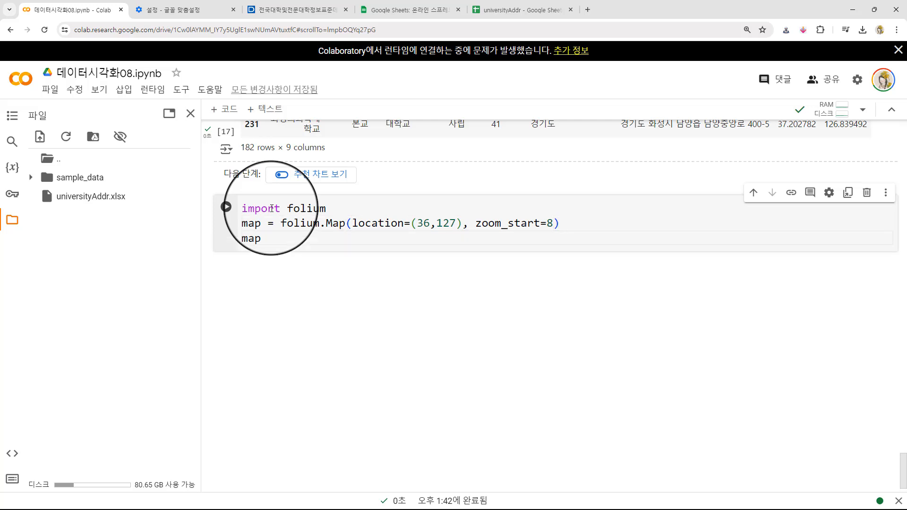
{"action": "key", "text": "shift+Return"}
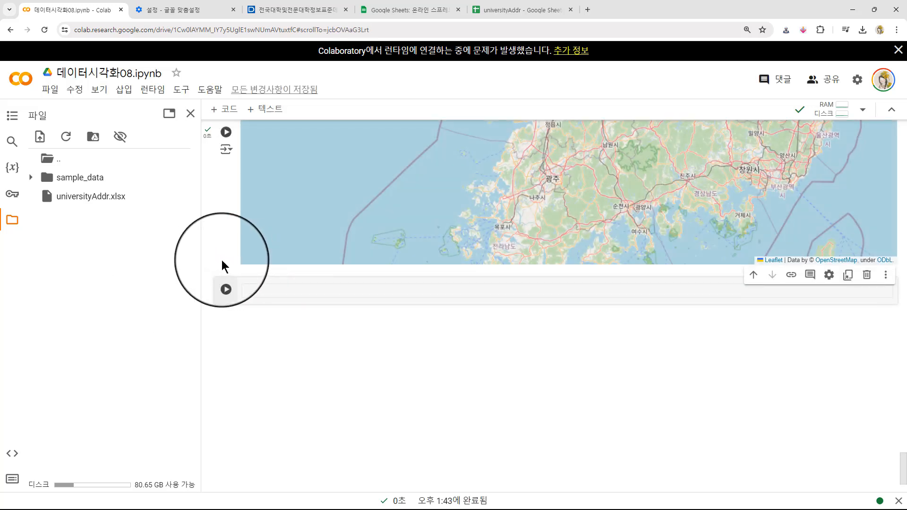
{"action": "scroll", "coordinate": [219, 254], "scroll_direction": "up", "scroll_amount": 10}
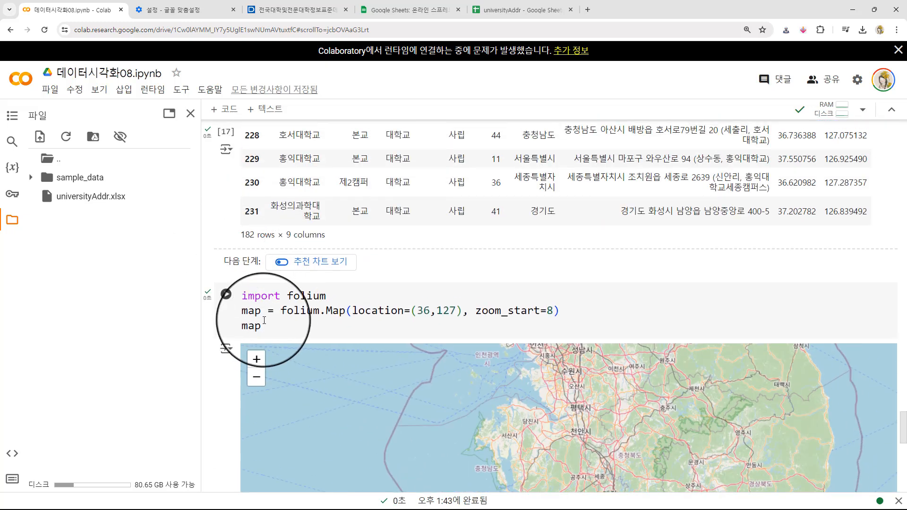
{"action": "double_click", "coordinate": [263, 323]}
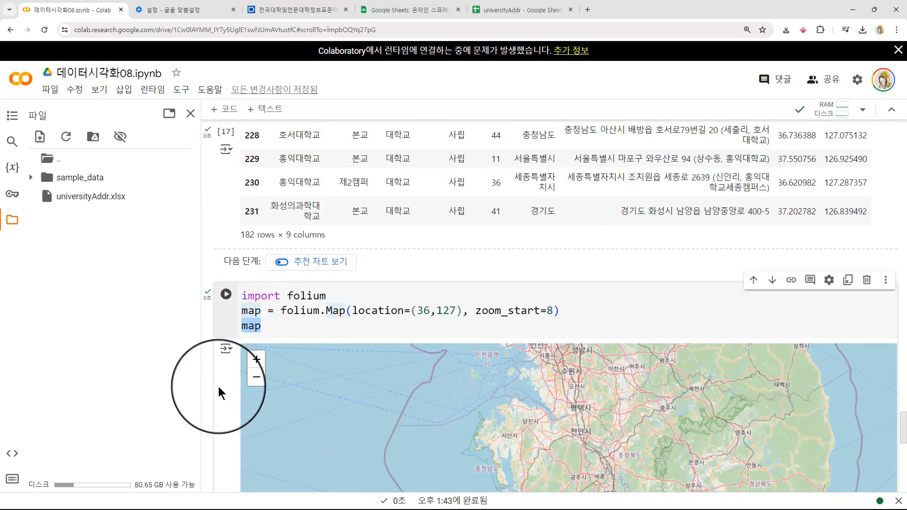
- Select the folium map cell and add an empty code cell below its rendered map
{"action": "scroll", "coordinate": [216, 381], "scroll_direction": "down", "scroll_amount": 4}
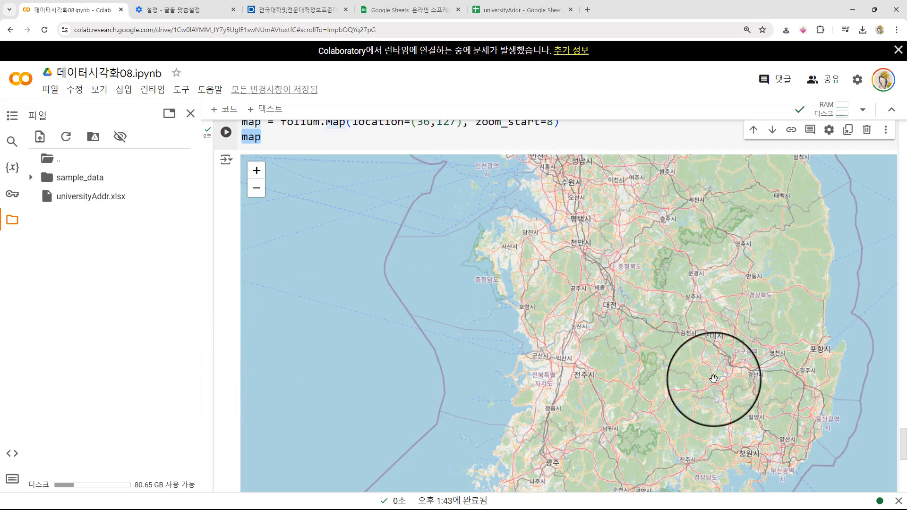
{"action": "left_click", "coordinate": [222, 259]}
{"action": "scroll", "coordinate": [220, 258], "scroll_direction": "down", "scroll_amount": 3}
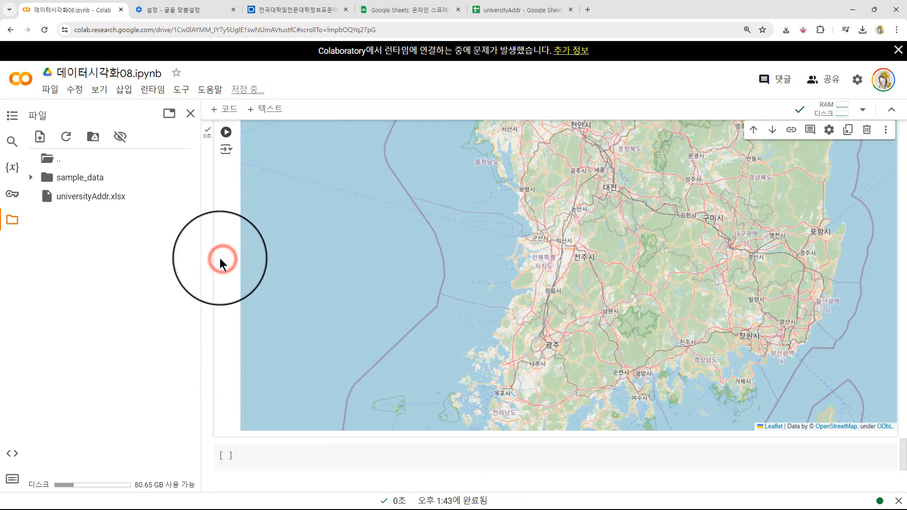
{"action": "scroll", "coordinate": [220, 258], "scroll_direction": "down", "scroll_amount": 3}
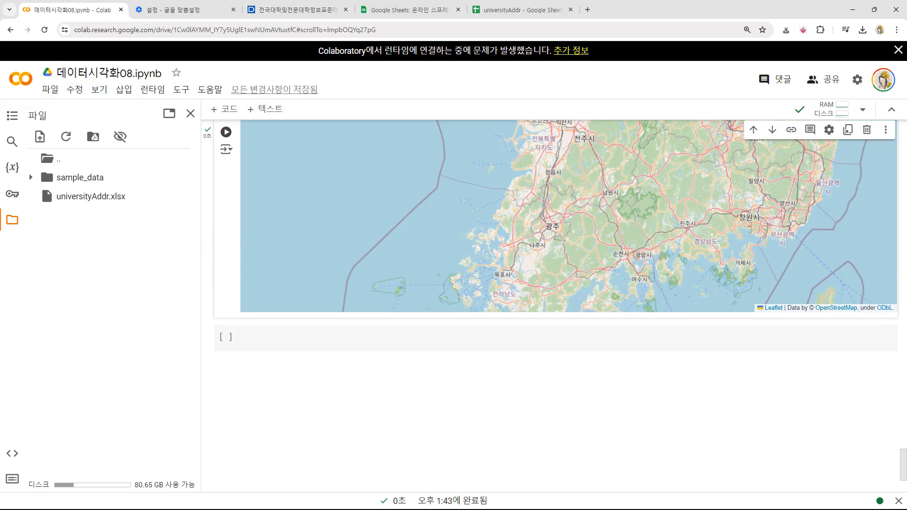
- Review the folium.Map code and its rendered map, and start entering code in the empty cell below it
{"action": "scroll", "coordinate": [205, 278], "scroll_direction": "up", "scroll_amount": 8}
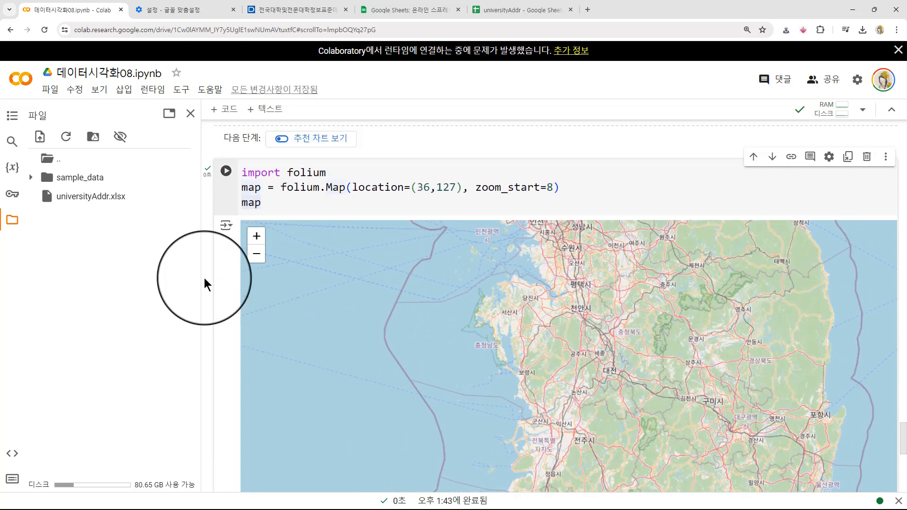
{"action": "scroll", "coordinate": [204, 278], "scroll_direction": "down", "scroll_amount": 3}
{"action": "scroll", "coordinate": [204, 278], "scroll_direction": "down", "scroll_amount": 1}
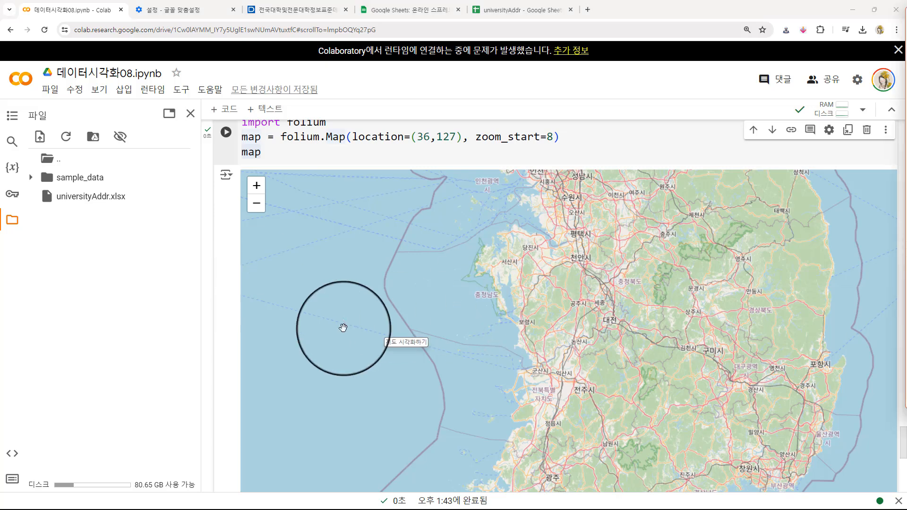
{"action": "scroll", "coordinate": [226, 313], "scroll_direction": "down", "scroll_amount": 5}
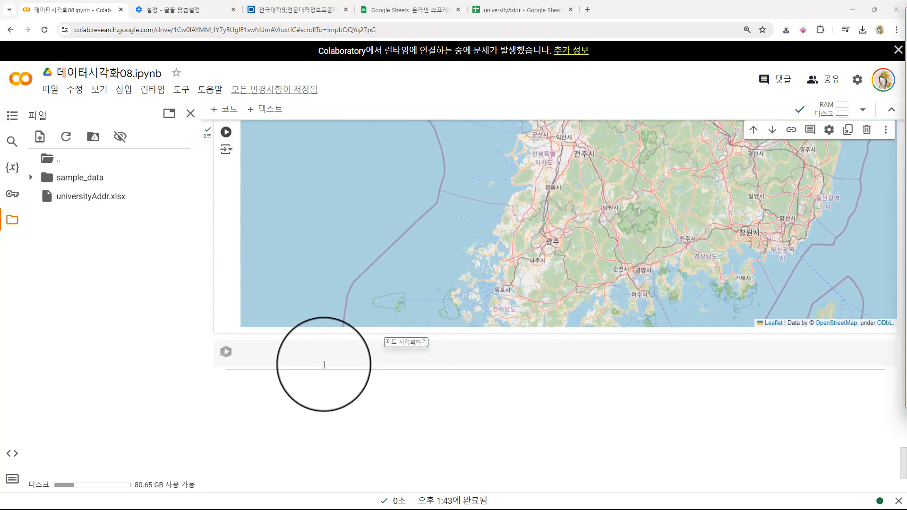
{"action": "left_click", "coordinate": [315, 352]}
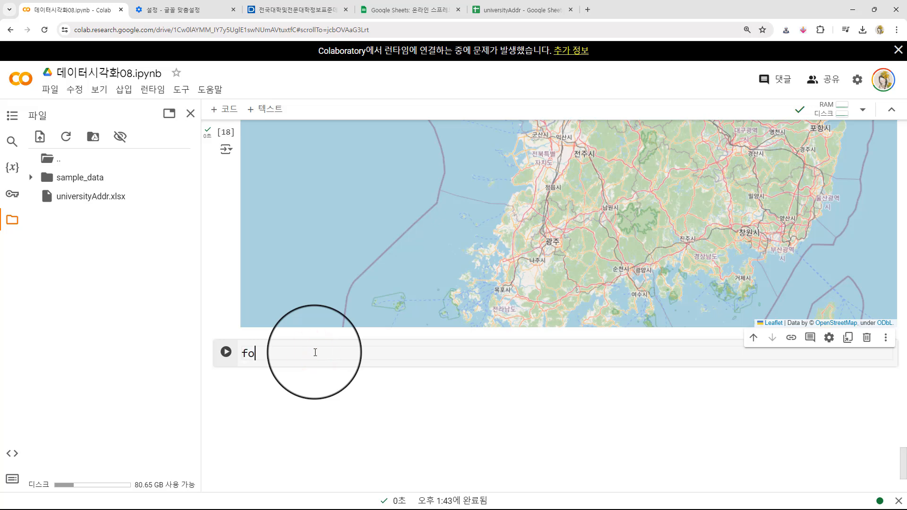
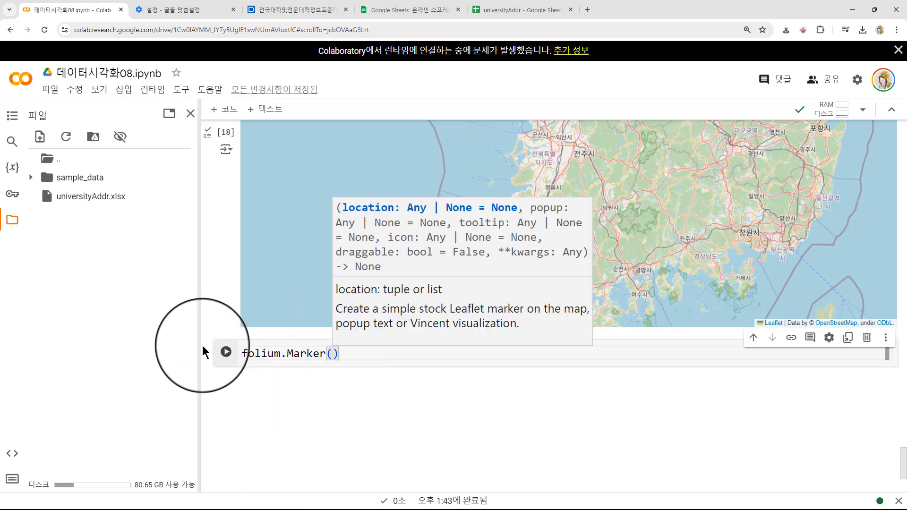
- Copy the Latitude and Longitude values of row 65, 국립부경대학교, from the df_national output table
{"action": "scroll", "coordinate": [208, 348], "scroll_direction": "up", "scroll_amount": 10}
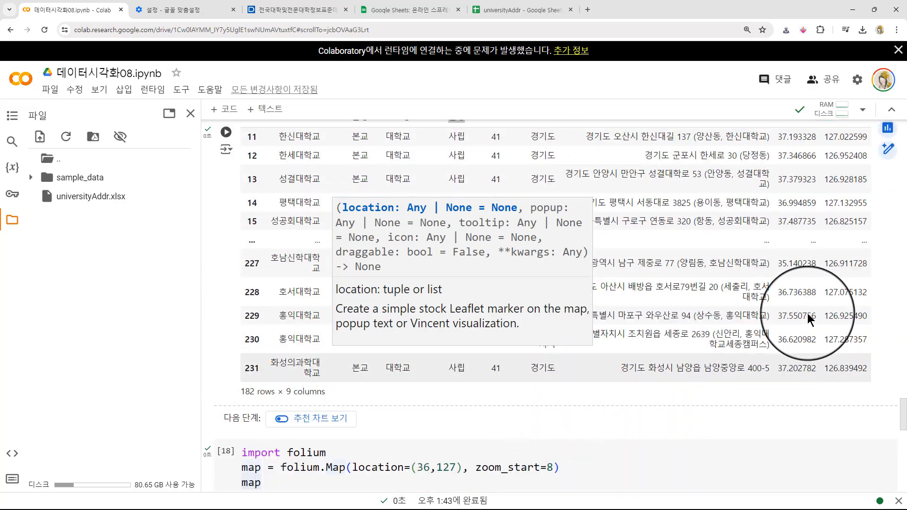
{"action": "scroll", "coordinate": [222, 267], "scroll_direction": "up", "scroll_amount": 6}
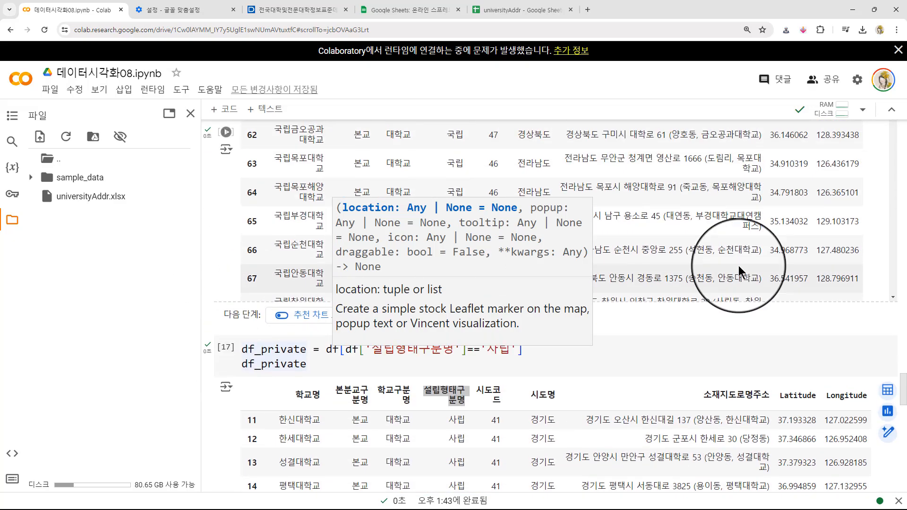
{"action": "left_click", "coordinate": [859, 221]}
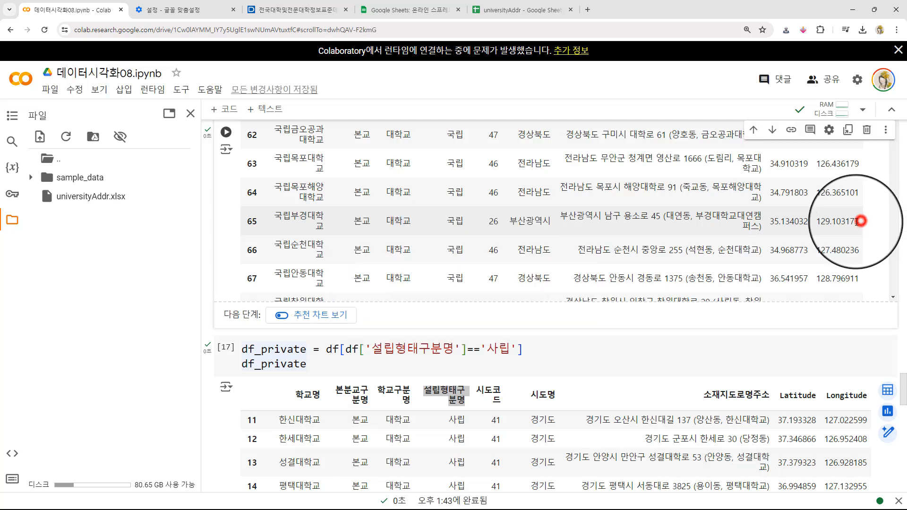
{"action": "left_click_drag", "start_coordinate": [859, 221], "coordinate": [773, 227]}
{"action": "key", "text": "ctrl+c"}
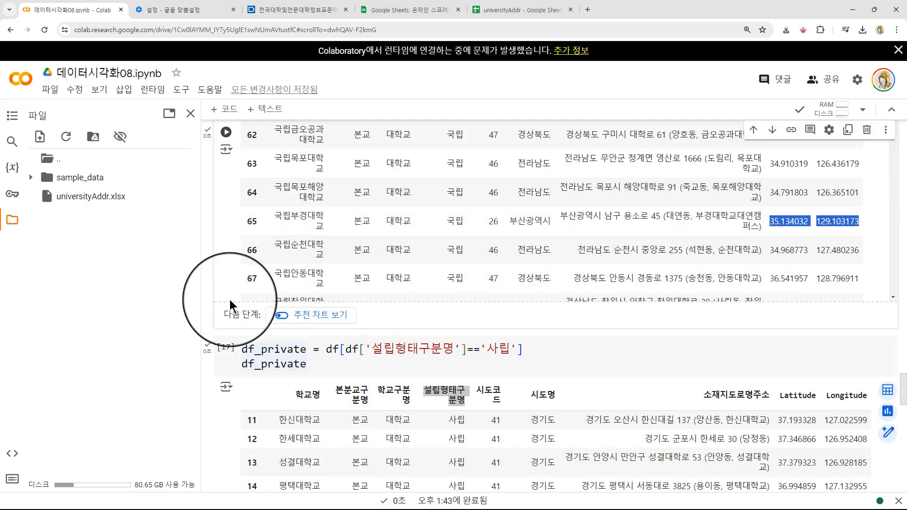
- Insert the copied coordinates into the folium.Marker call as the comma-separated tuple (35.134032,129.103173)
{"action": "scroll", "coordinate": [204, 300], "scroll_direction": "down", "scroll_amount": 8}
{"action": "scroll", "coordinate": [204, 300], "scroll_direction": "down", "scroll_amount": 10}
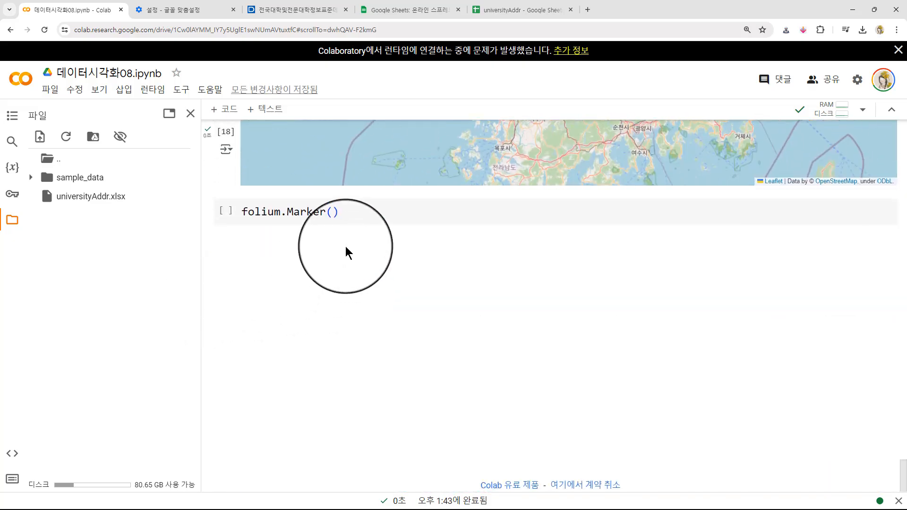
{"action": "left_click", "coordinate": [333, 211]}
{"action": "key", "text": "ctrl+v"}
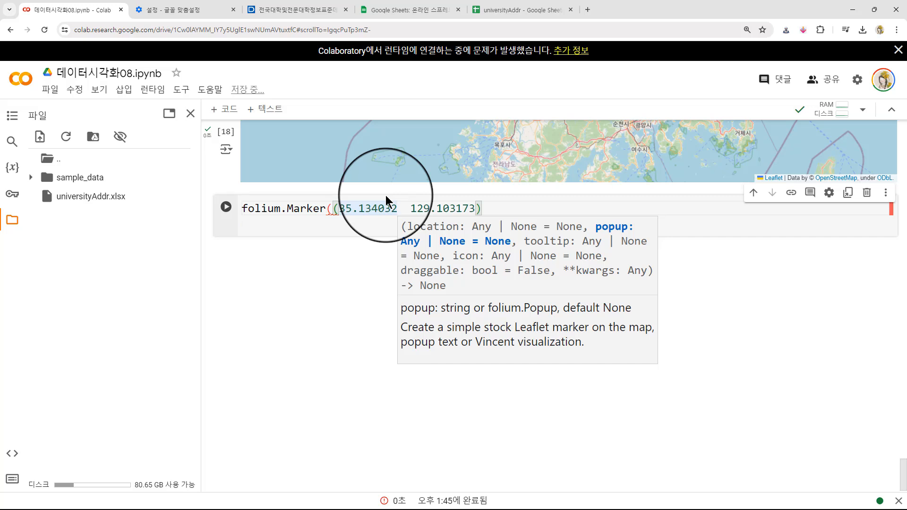
{"action": "type", "text": ","}
{"action": "key", "text": "Delete"}
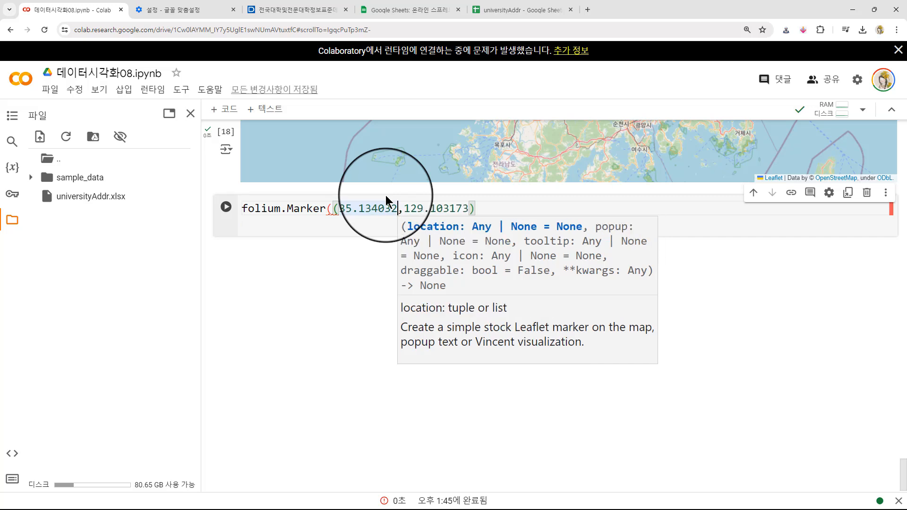
{"action": "key", "text": "End"}
{"action": "type", "text": ")"}
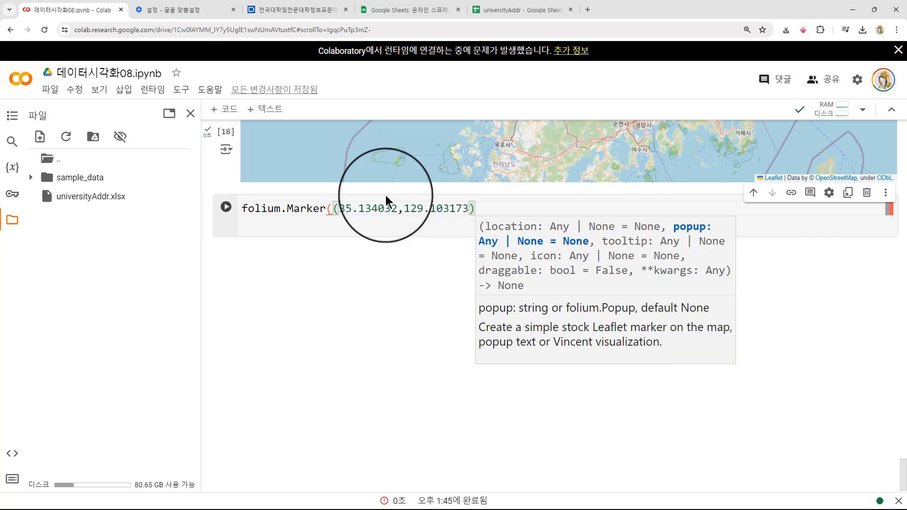
{"action": "type", "text": ")."}
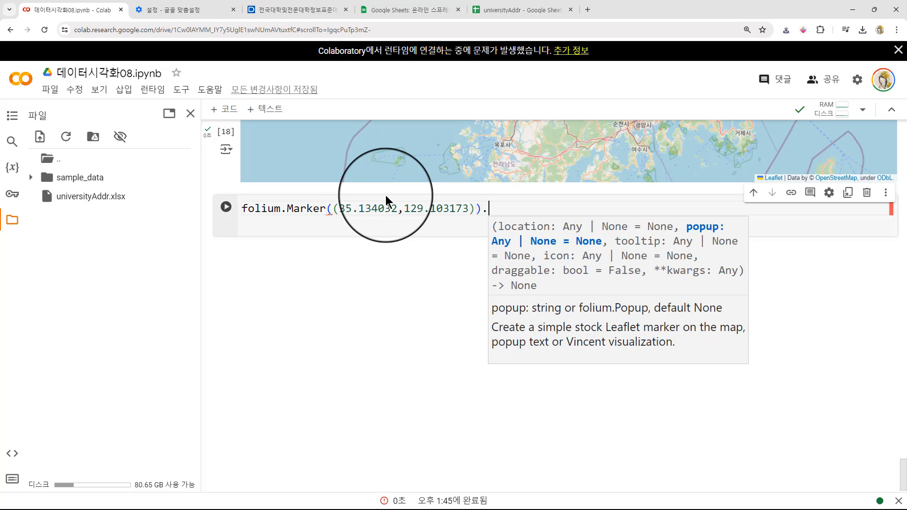
{"action": "type", "text": "add_to"}
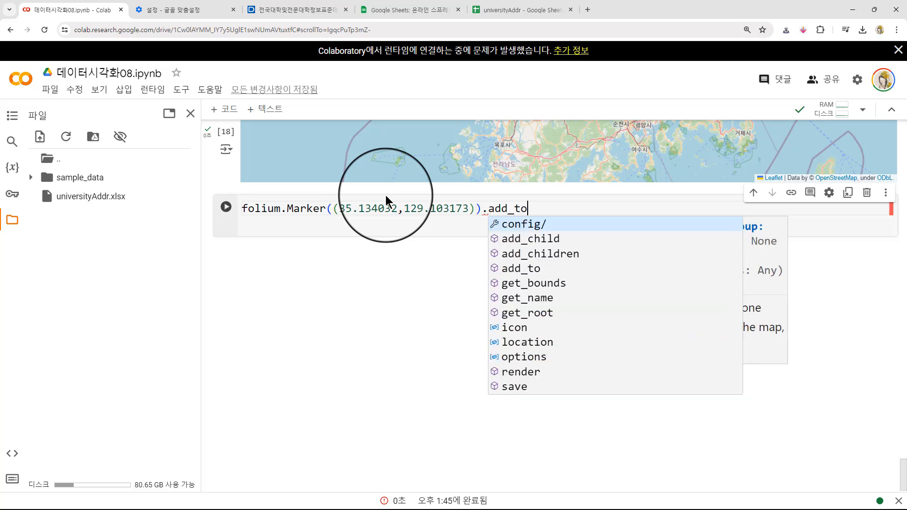
{"action": "type", "text": "(map"}
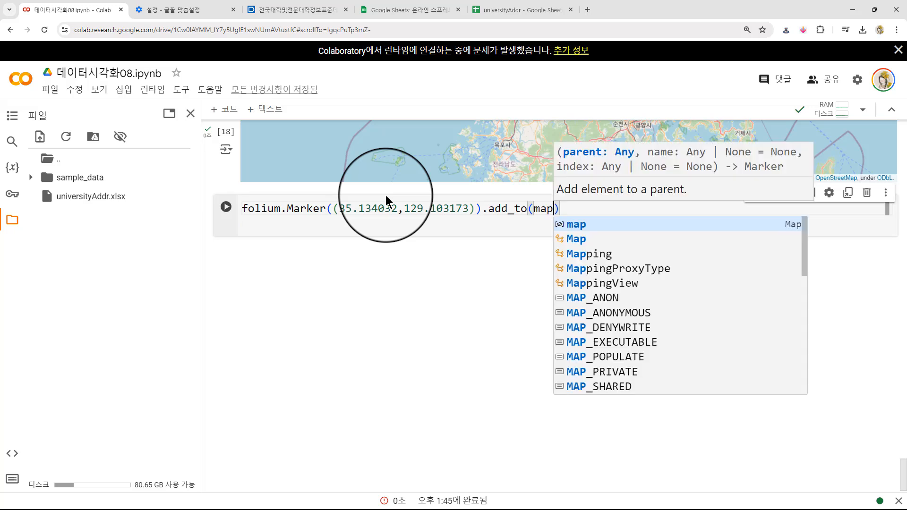
- Append .add_to(map) to the folium.Marker call, add a map display line below it and run the cell
{"action": "key", "text": "Down"}
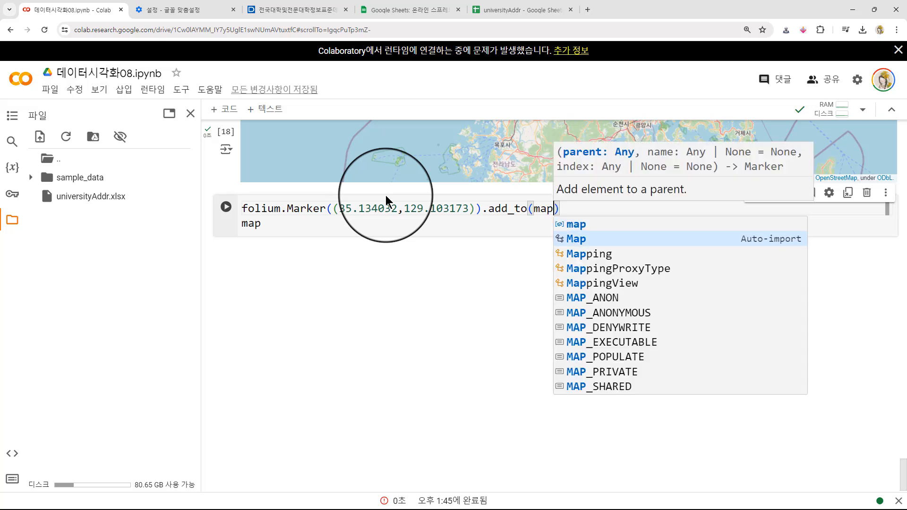
{"action": "left_click", "coordinate": [286, 228]}
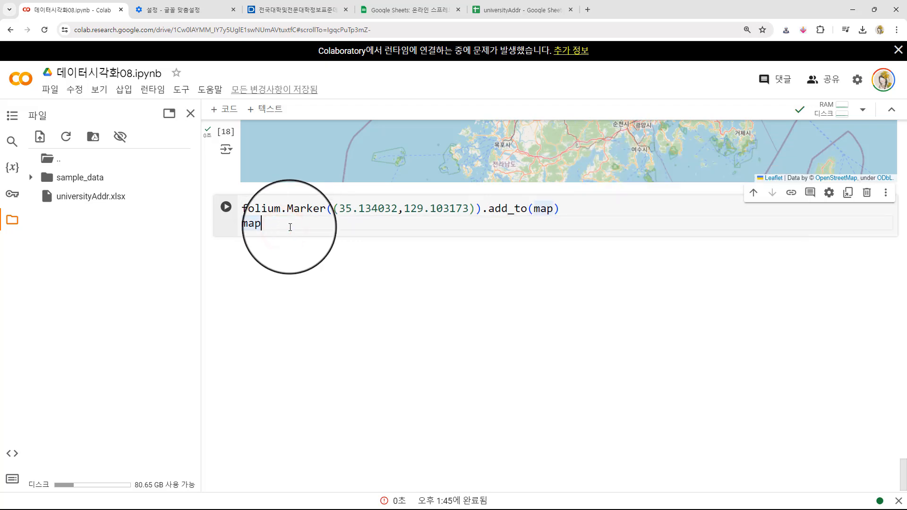
{"action": "key", "text": "shift+Return"}
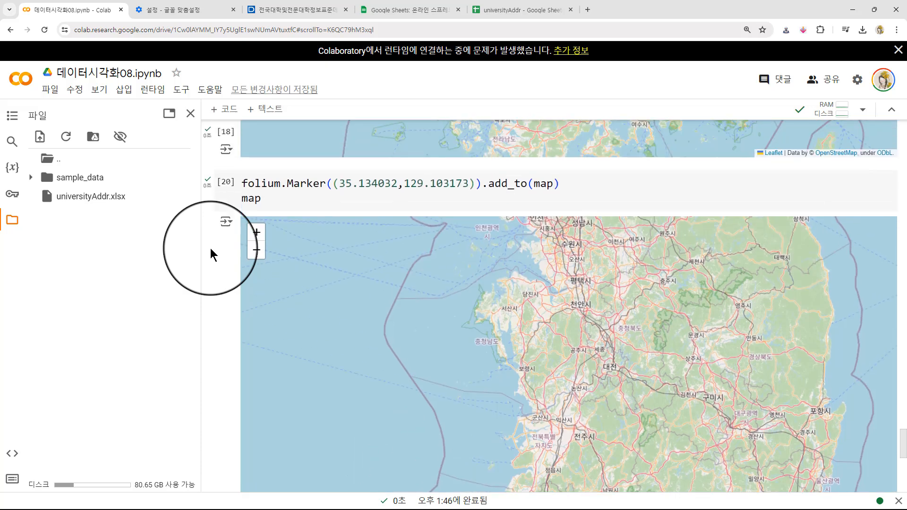
- Examine where the marker sits on the rendered map and check the empty cell below it
{"action": "scroll", "coordinate": [211, 254], "scroll_direction": "down", "scroll_amount": 3}
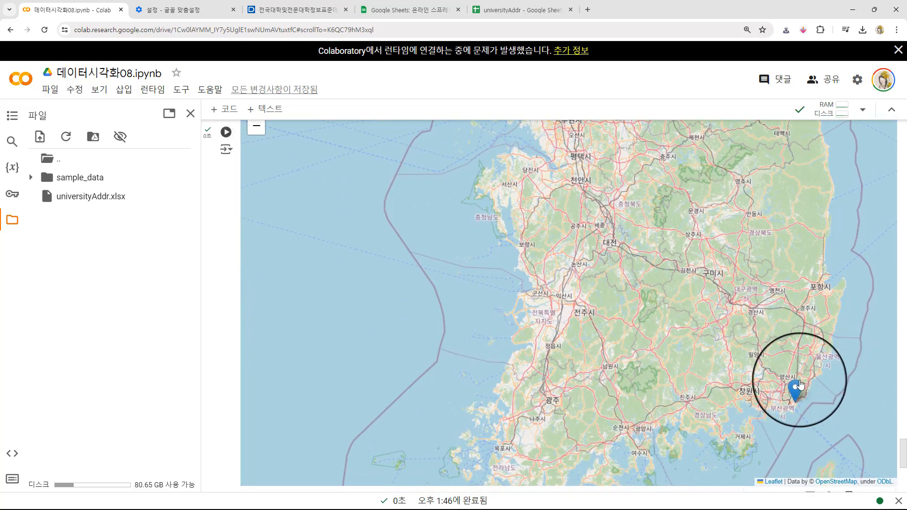
{"action": "left_click", "coordinate": [213, 276]}
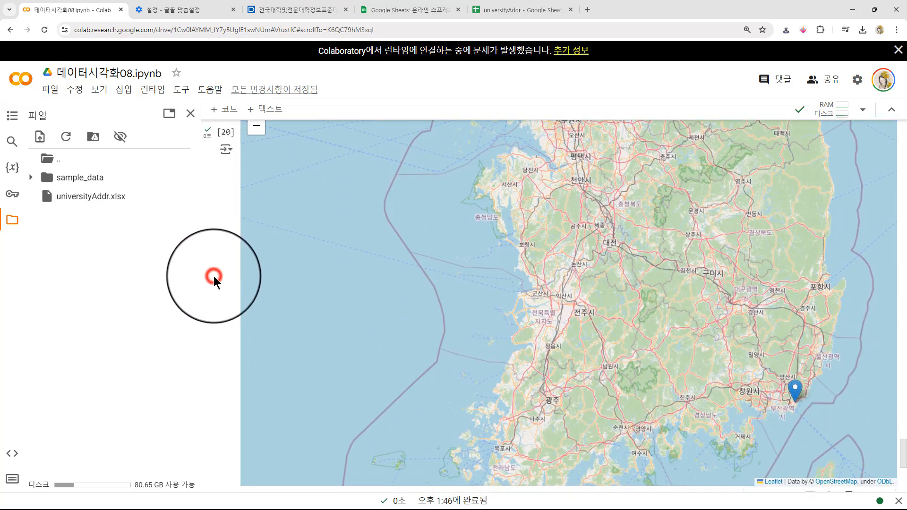
{"action": "scroll", "coordinate": [214, 276], "scroll_direction": "down", "scroll_amount": 3}
{"action": "scroll", "coordinate": [213, 274], "scroll_direction": "up", "scroll_amount": 1}
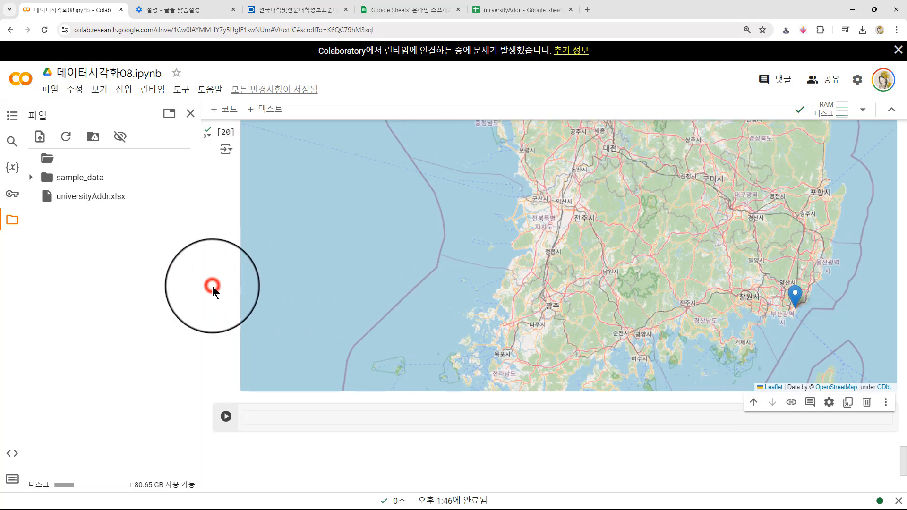
{"action": "left_click", "coordinate": [212, 286]}
{"action": "scroll", "coordinate": [212, 285], "scroll_direction": "down", "scroll_amount": 3}
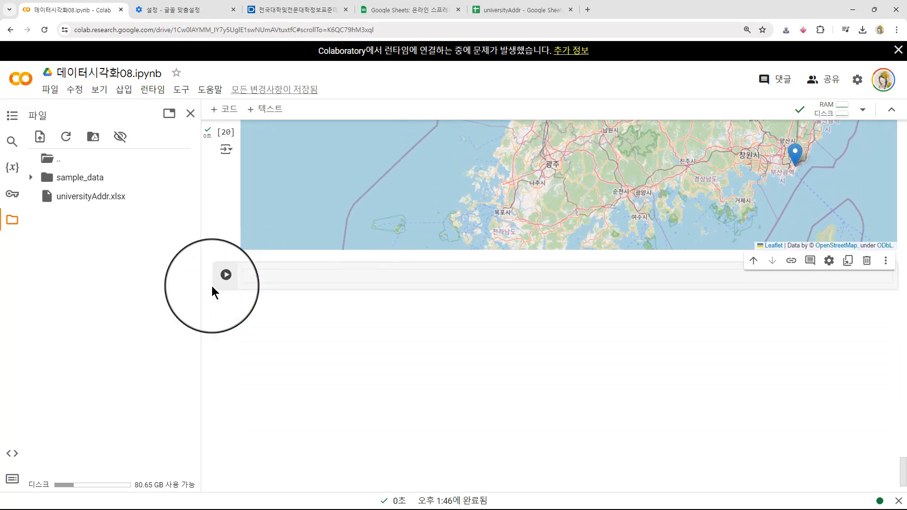
{"action": "scroll", "coordinate": [212, 285], "scroll_direction": "up", "scroll_amount": 2}
{"action": "scroll", "coordinate": [212, 285], "scroll_direction": "down", "scroll_amount": 4}
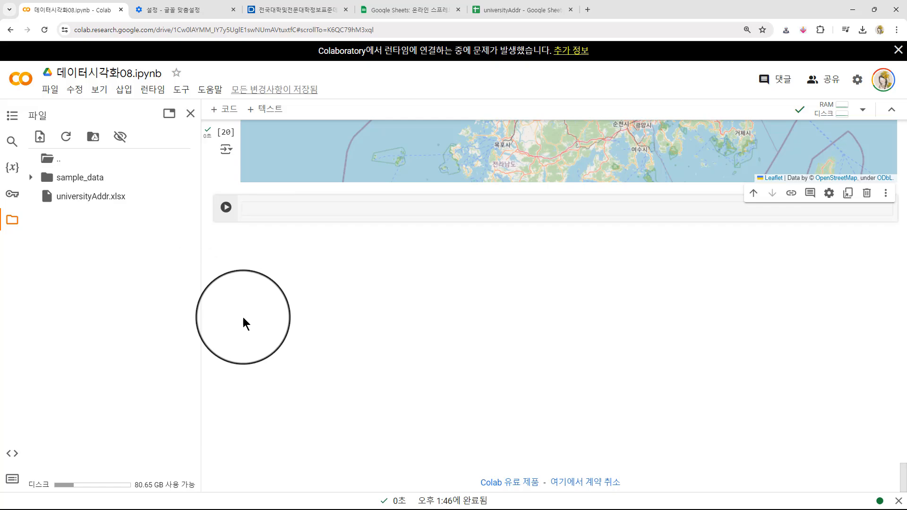
- Review the df_national filter code, the folium.Map cell and the folium.Marker cell with its rendered map
{"action": "key", "text": "alt+Tab"}
{"action": "scroll", "coordinate": [227, 203], "scroll_direction": "up", "scroll_amount": 15}
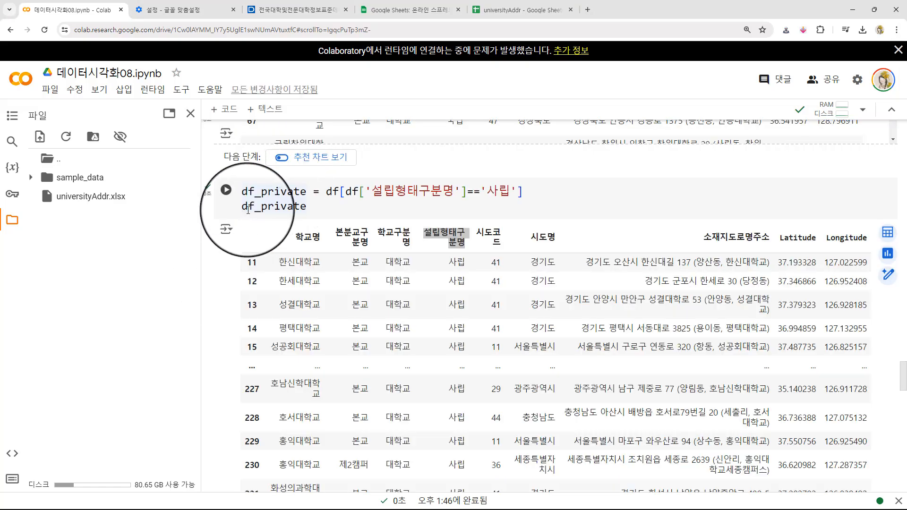
{"action": "scroll", "coordinate": [270, 194], "scroll_direction": "up", "scroll_amount": 8}
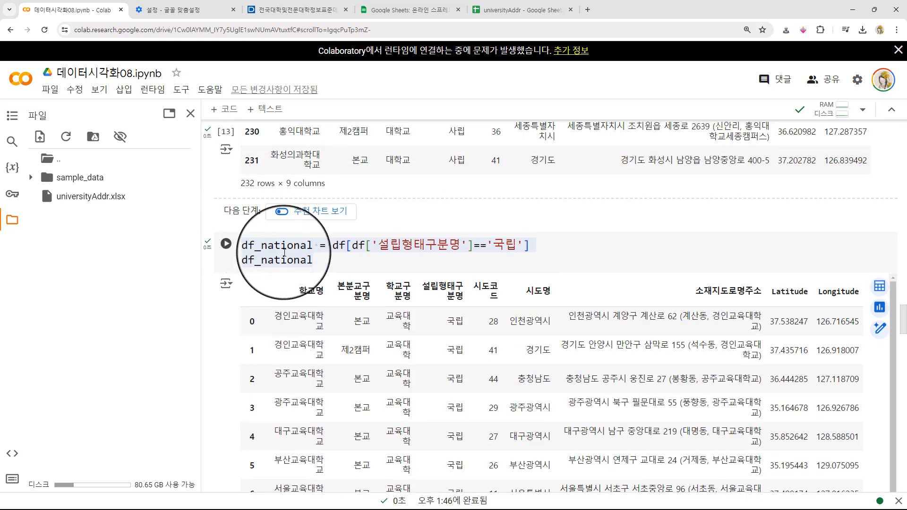
{"action": "left_click", "coordinate": [312, 247]}
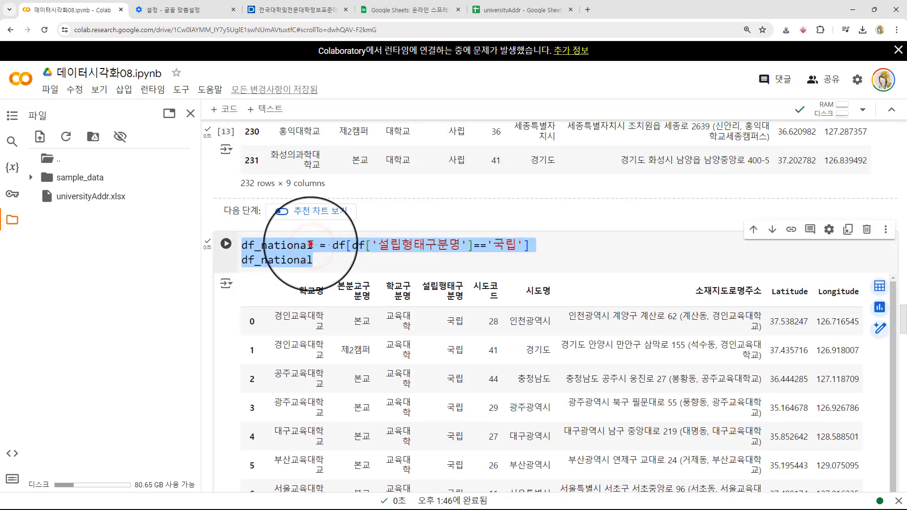
{"action": "left_click", "coordinate": [292, 243]}
{"action": "left_click_drag", "start_coordinate": [316, 260], "coordinate": [240, 259]}
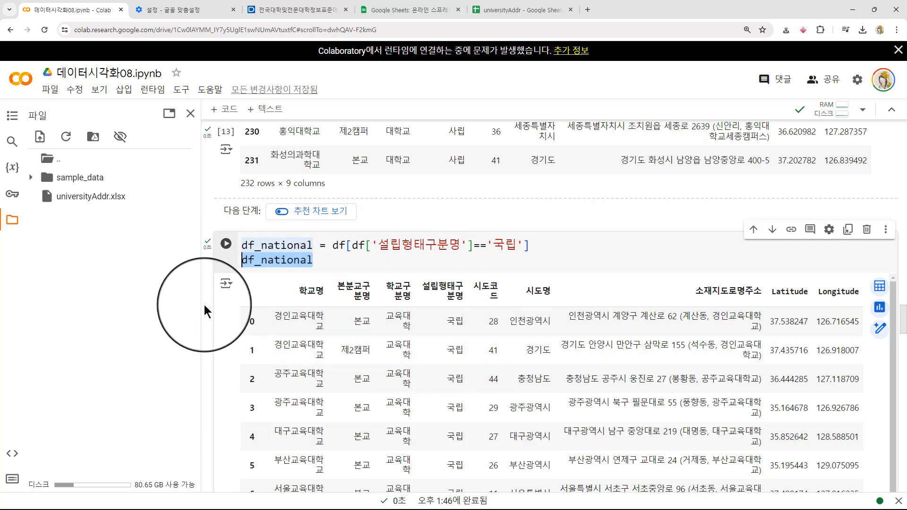
{"action": "scroll", "coordinate": [204, 302], "scroll_direction": "down", "scroll_amount": 20}
{"action": "scroll", "coordinate": [202, 297], "scroll_direction": "down", "scroll_amount": 6}
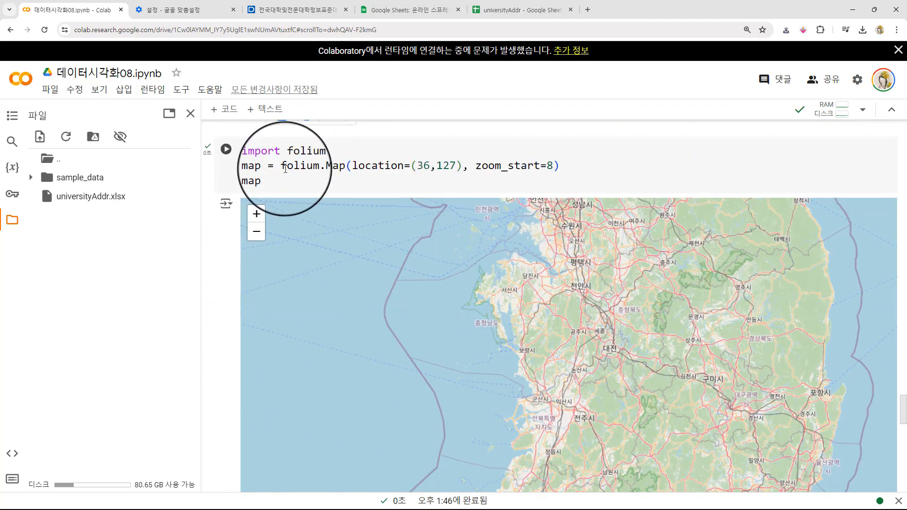
{"action": "scroll", "coordinate": [202, 250], "scroll_direction": "down", "scroll_amount": 1}
{"action": "scroll", "coordinate": [201, 244], "scroll_direction": "up", "scroll_amount": 2}
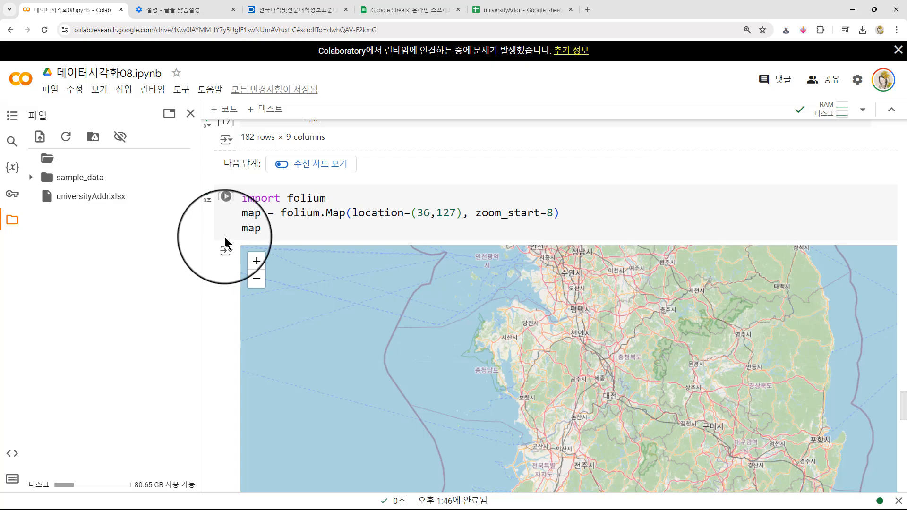
{"action": "scroll", "coordinate": [226, 242], "scroll_direction": "down", "scroll_amount": 15}
{"action": "scroll", "coordinate": [231, 252], "scroll_direction": "up", "scroll_amount": 4}
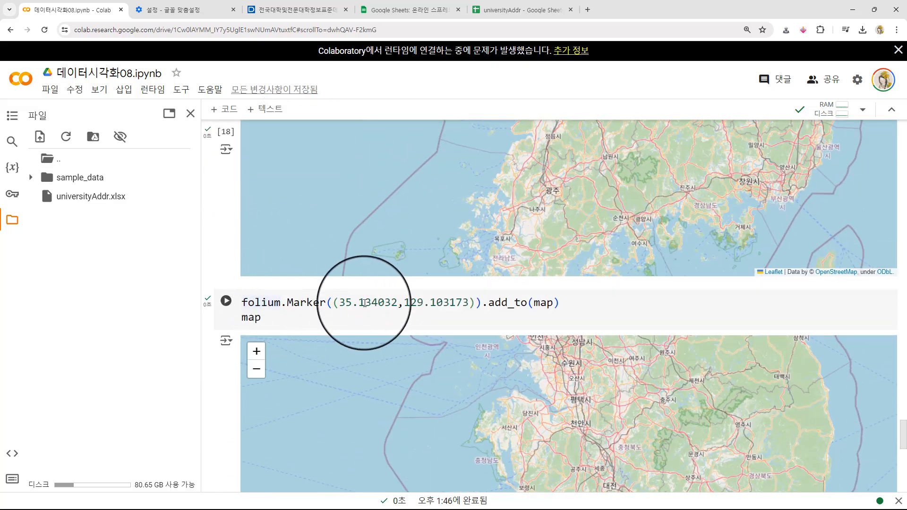
{"action": "scroll", "coordinate": [208, 363], "scroll_direction": "down", "scroll_amount": 10}
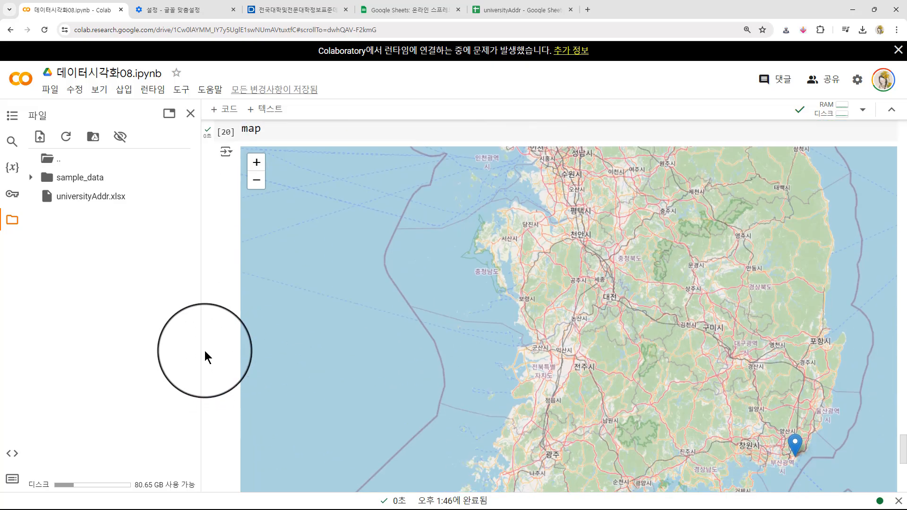
- Write the loop header for i in df_national.index : in the empty cell below the marker map
{"action": "left_click", "coordinate": [261, 265]}
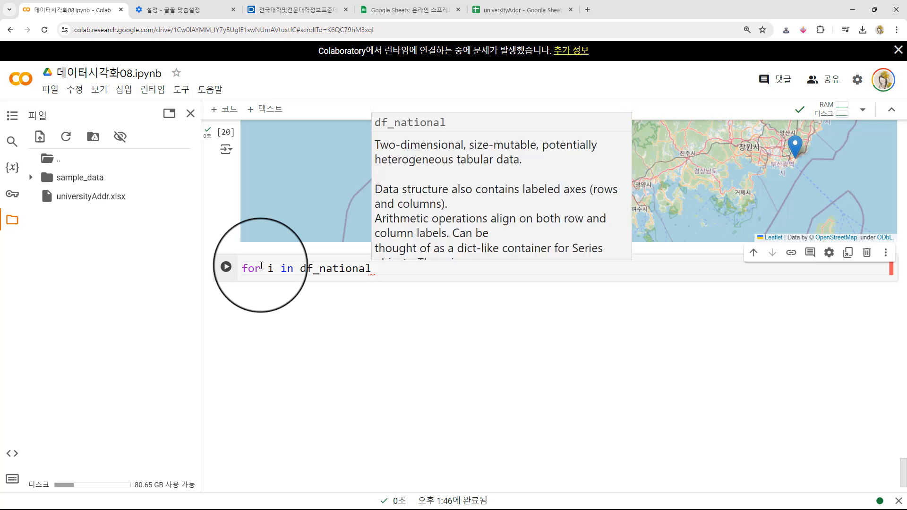
{"action": "type", "text": ".index"}
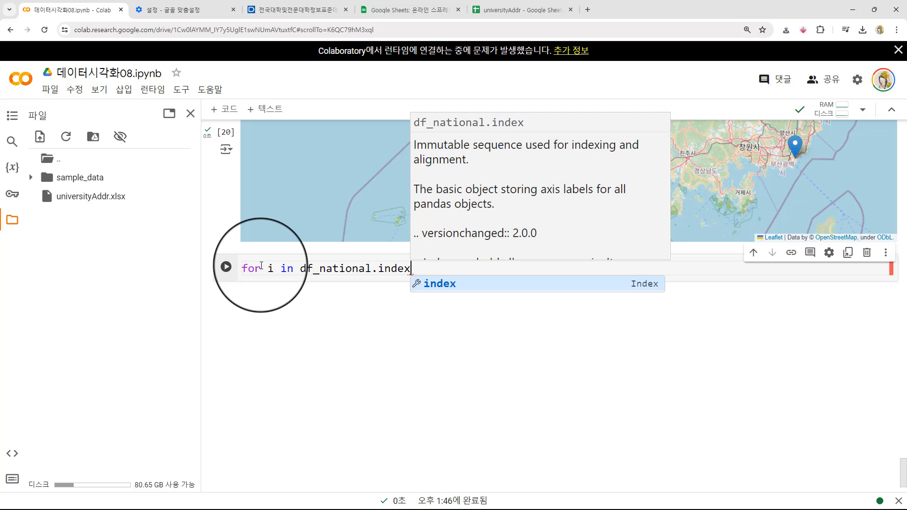
{"action": "left_click_drag", "start_coordinate": [301, 268], "coordinate": [425, 271]}
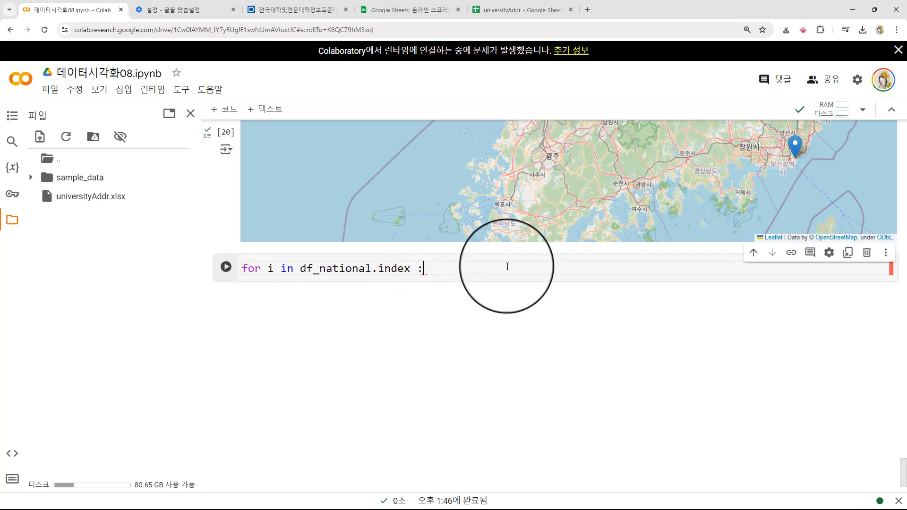
{"action": "left_click", "coordinate": [448, 265]}
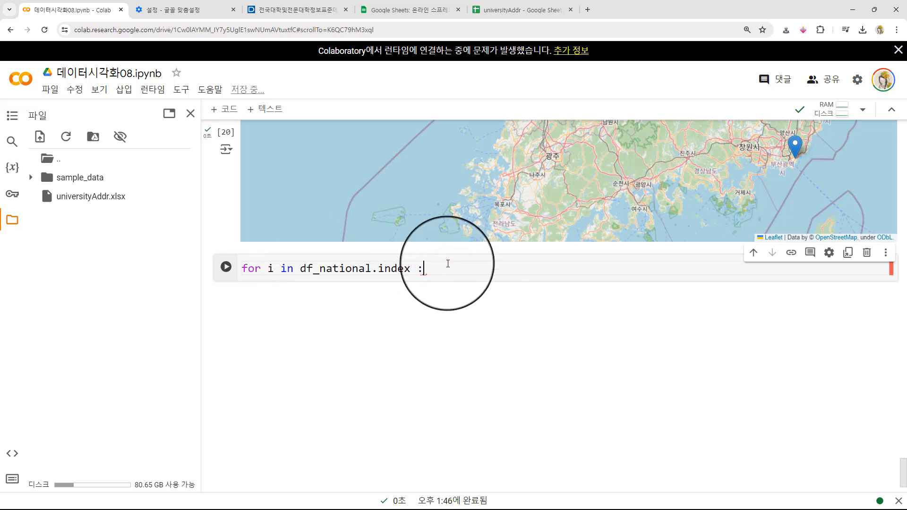
- Add the indented line name = df_national.loc[i, '학교명'] under the for loop header
{"action": "key", "text": "Return"}
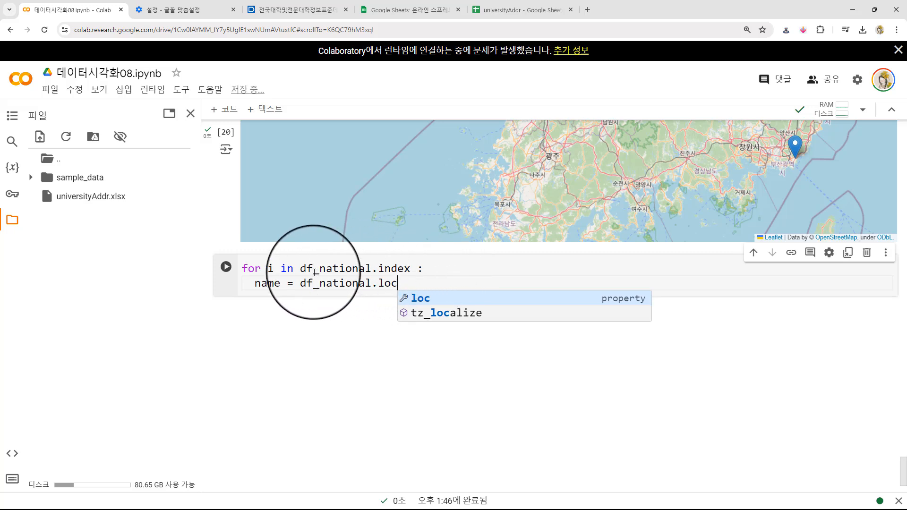
{"action": "left_click_drag", "start_coordinate": [301, 268], "coordinate": [417, 270]}
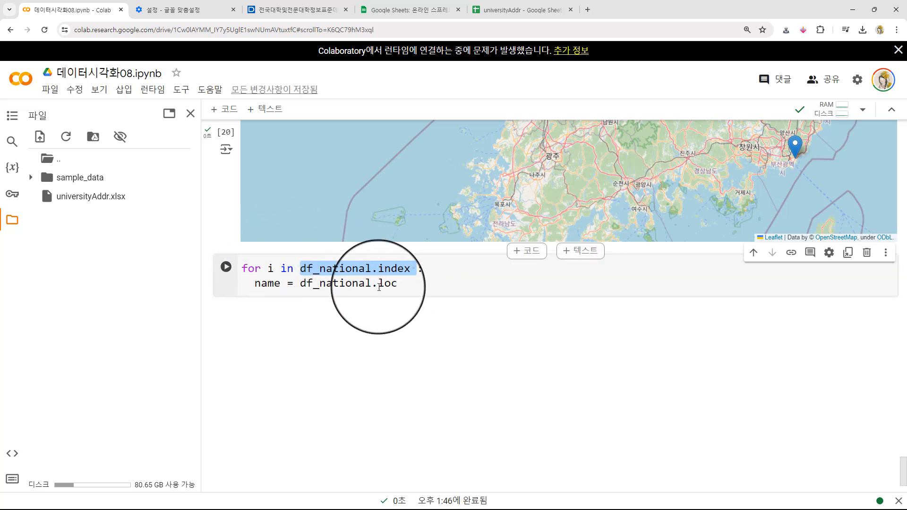
{"action": "left_click", "coordinate": [410, 285]}
{"action": "type", "text": "["}
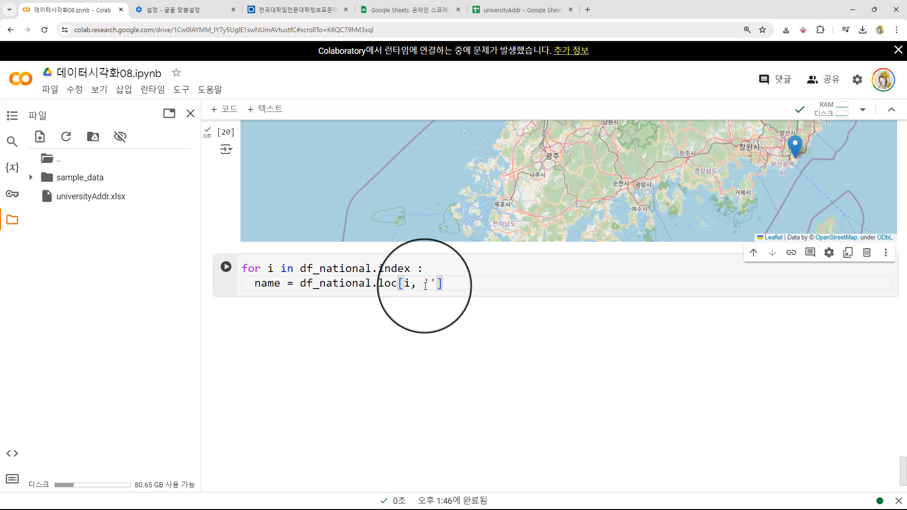
{"action": "type", "text": "i, 'ㅎ"}
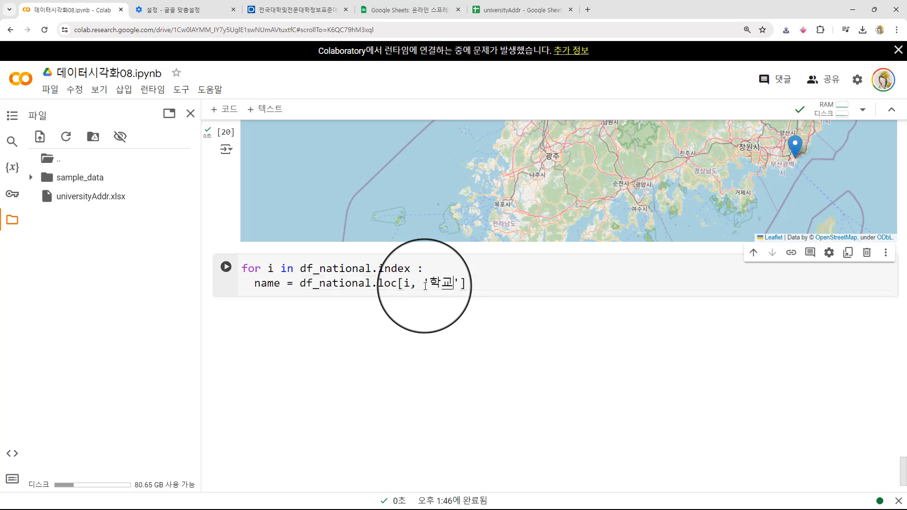
{"action": "key", "text": "End"}
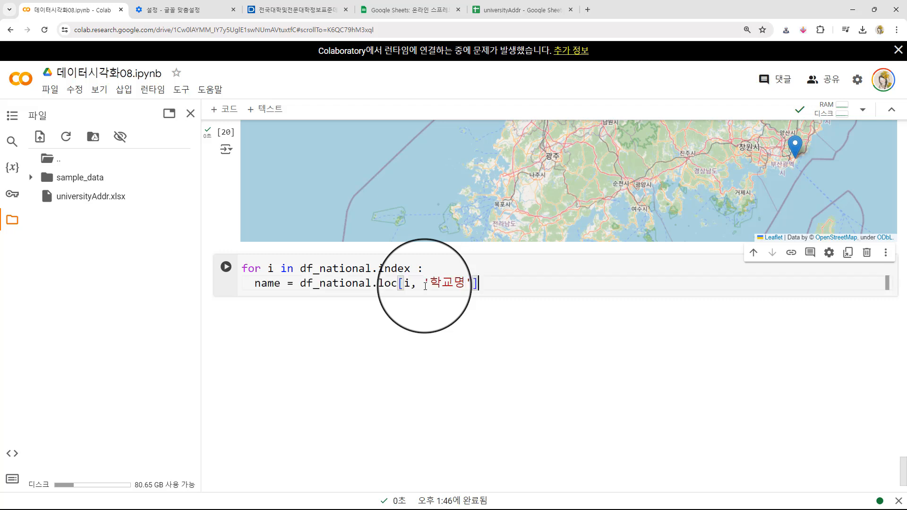
- Review the dataframe, loc accessor, row index and column name used in the name assignment
{"action": "left_click_drag", "start_coordinate": [300, 284], "coordinate": [370, 284]}
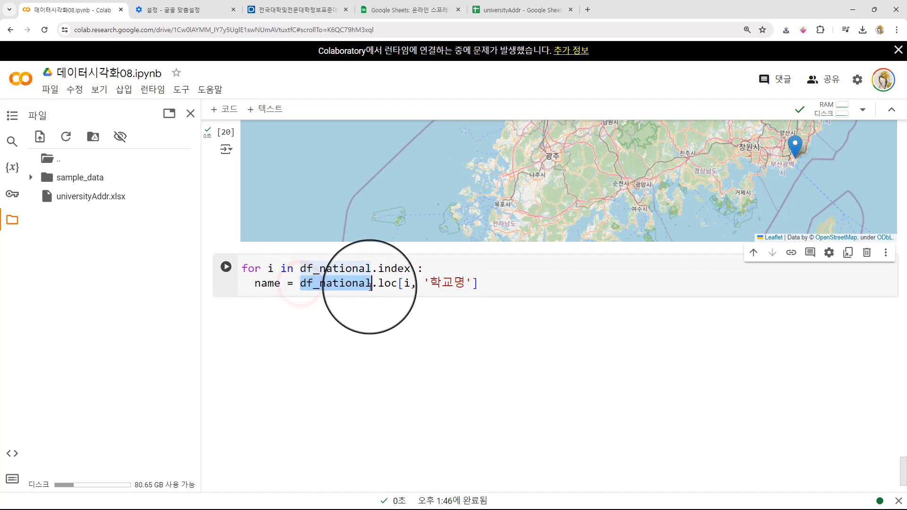
{"action": "left_click", "coordinate": [390, 283]}
{"action": "double_click", "coordinate": [385, 284]}
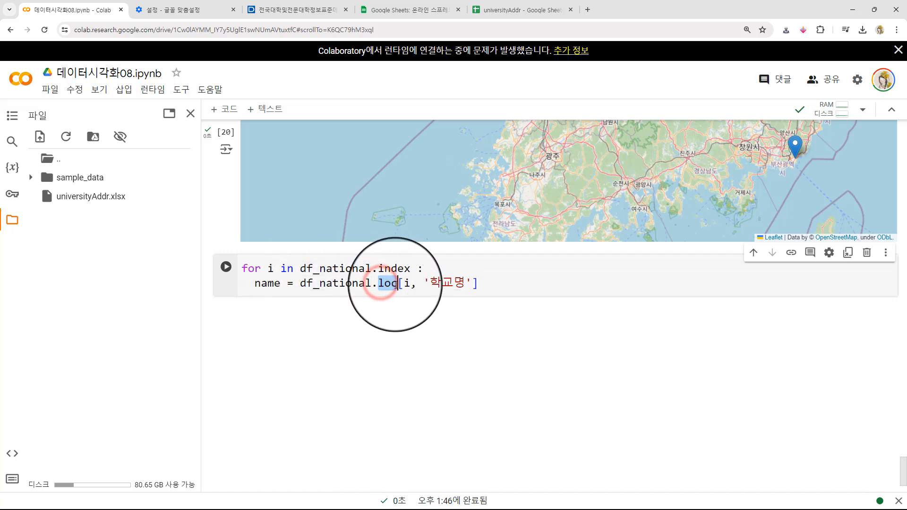
{"action": "left_click", "coordinate": [409, 284]}
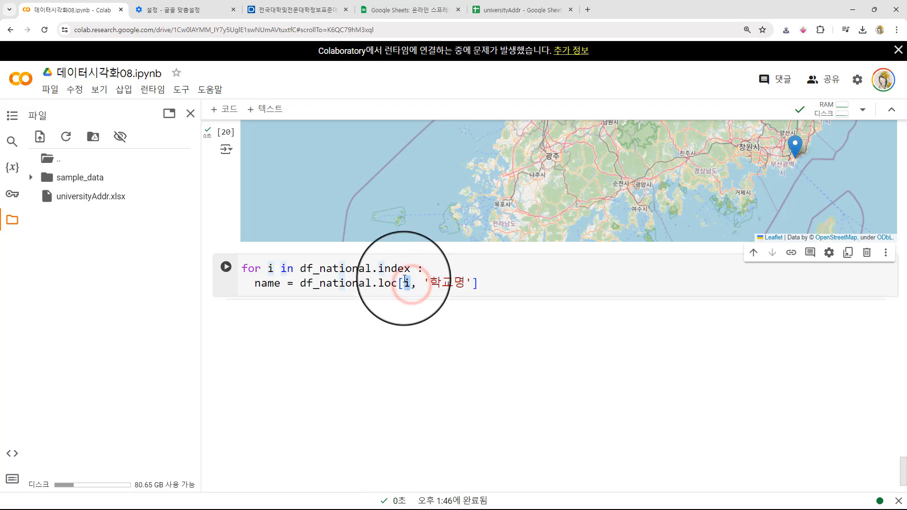
{"action": "double_click", "coordinate": [445, 284]}
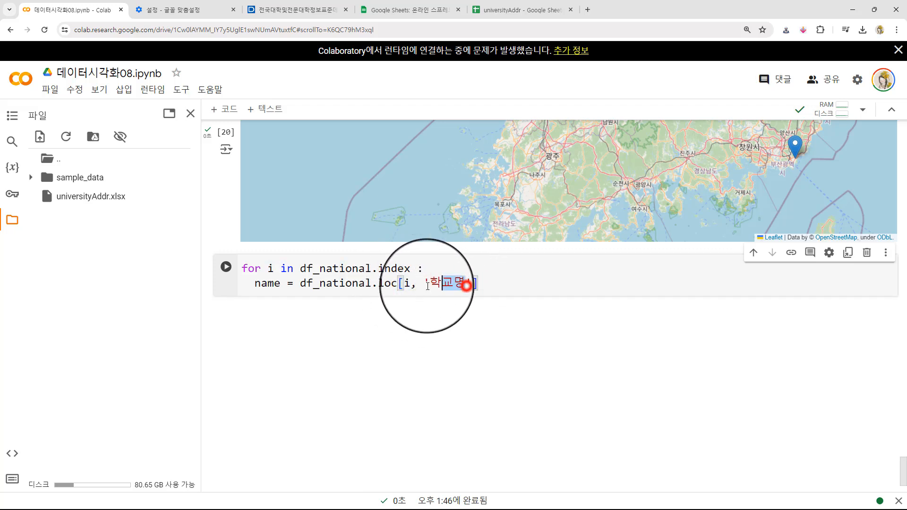
{"action": "left_click", "coordinate": [268, 284]}
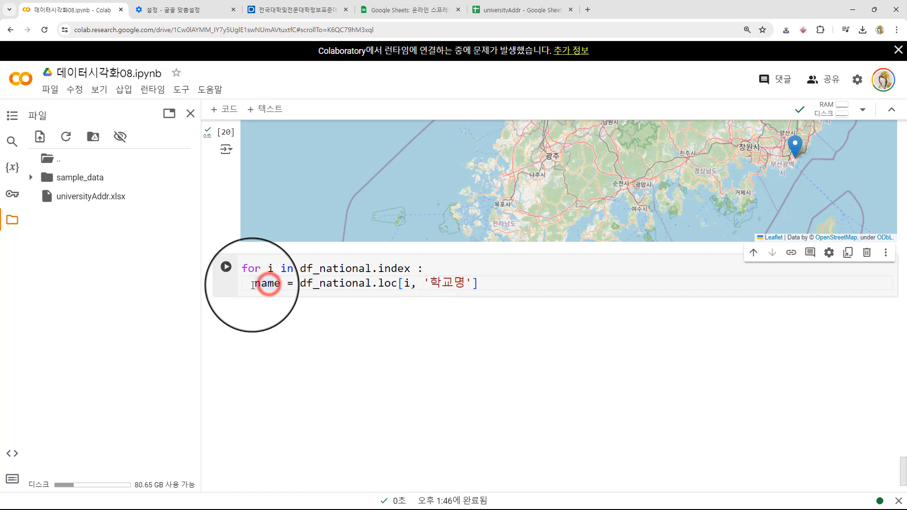
- Copy the name = df_national.loc[i, portion of the name assignment onto a new line below it
{"action": "left_click_drag", "start_coordinate": [254, 283], "coordinate": [423, 284]}
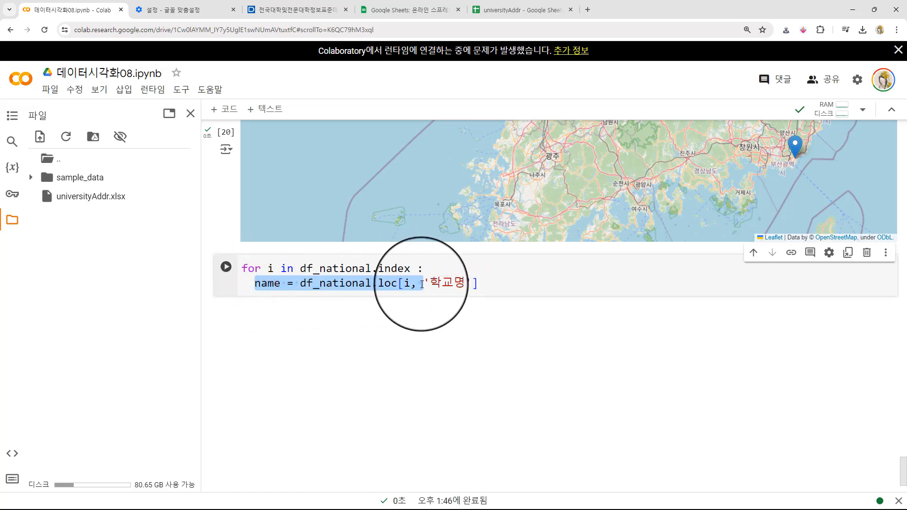
{"action": "key", "text": "ctrl+c"}
{"action": "left_click", "coordinate": [507, 285]}
{"action": "key", "text": "Return"}
{"action": "key", "text": "ctrl+v"}
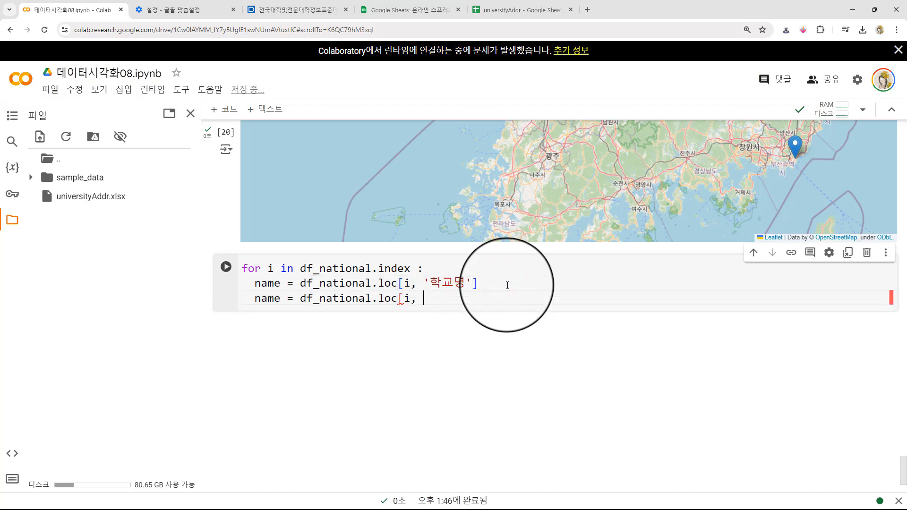
- Turn the copied line into lat = df_national.loc[i, 'Latitude']
{"action": "left_click", "coordinate": [254, 299]}
{"action": "left_click_drag", "start_coordinate": [254, 299], "coordinate": [281, 300]}
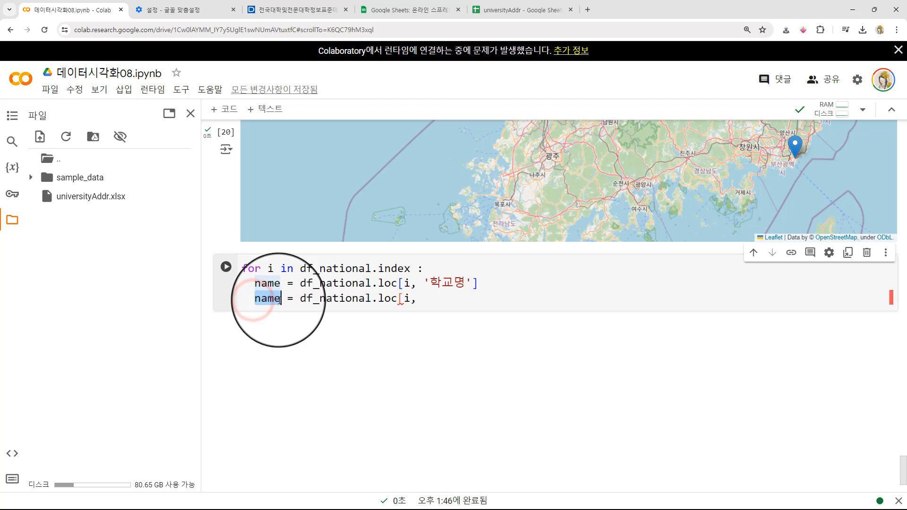
{"action": "type", "text": "ㅣㅁㅅ"}
{"action": "key", "text": "BackSpace"}
{"action": "key", "text": "BackSpace"}
{"action": "key", "text": "BackSpace"}
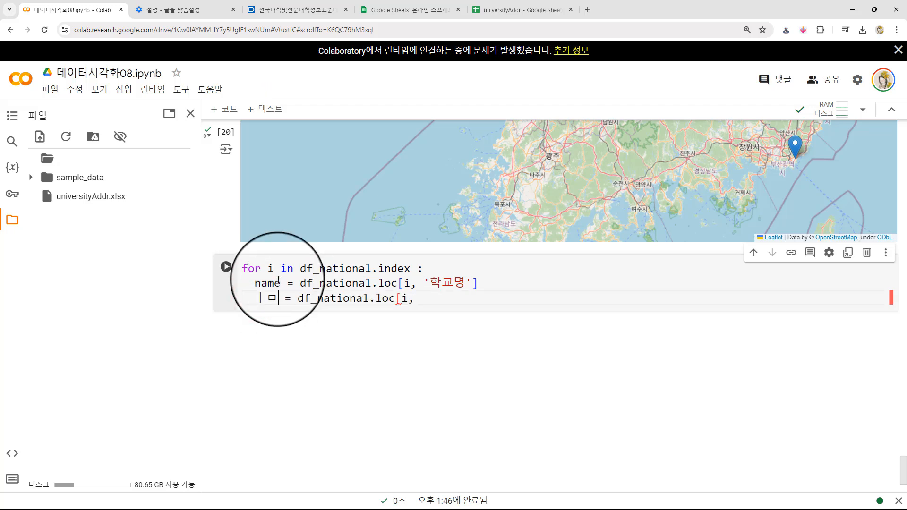
{"action": "type", "text": "lat"}
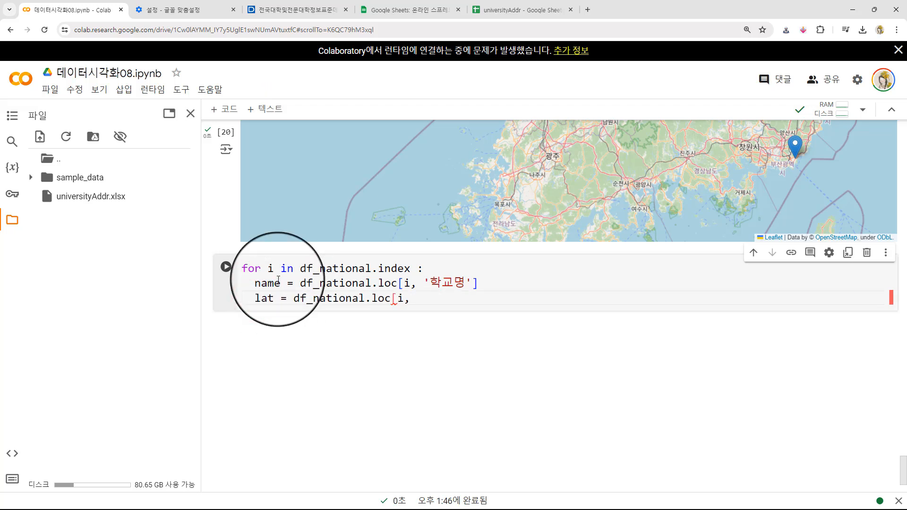
{"action": "key", "text": "End"}
{"action": "left_click", "coordinate": [424, 300]}
{"action": "left_click_drag", "start_coordinate": [426, 303], "coordinate": [483, 302]}
{"action": "left_click", "coordinate": [502, 300]}
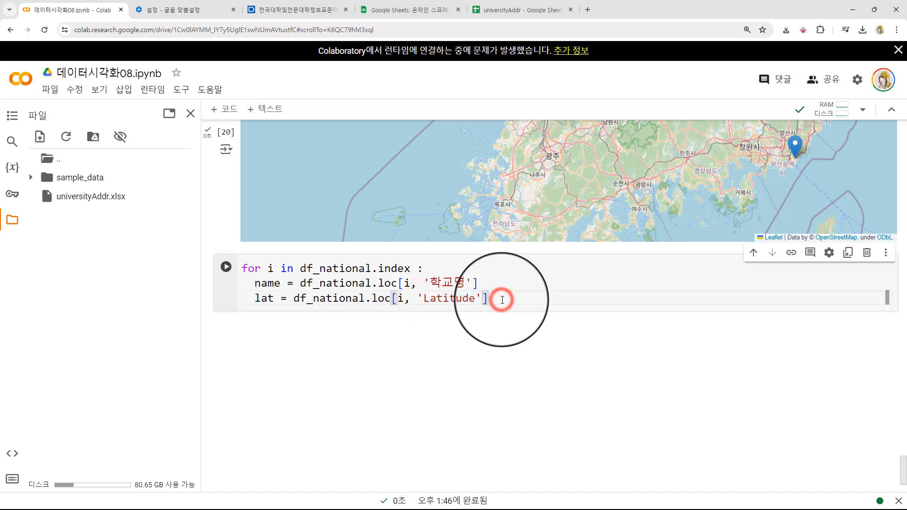
- Add the line lon = df_national.loc[i, 'Longitude'] below the lat assignment, followed by a blank line
{"action": "key", "text": "Return"}
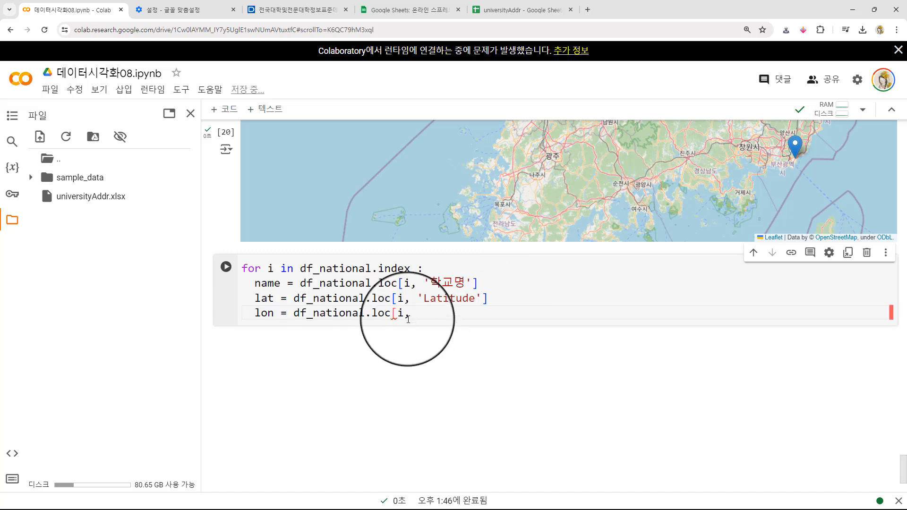
{"action": "left_click", "coordinate": [411, 313]}
{"action": "type", "text": "'Longitude"}
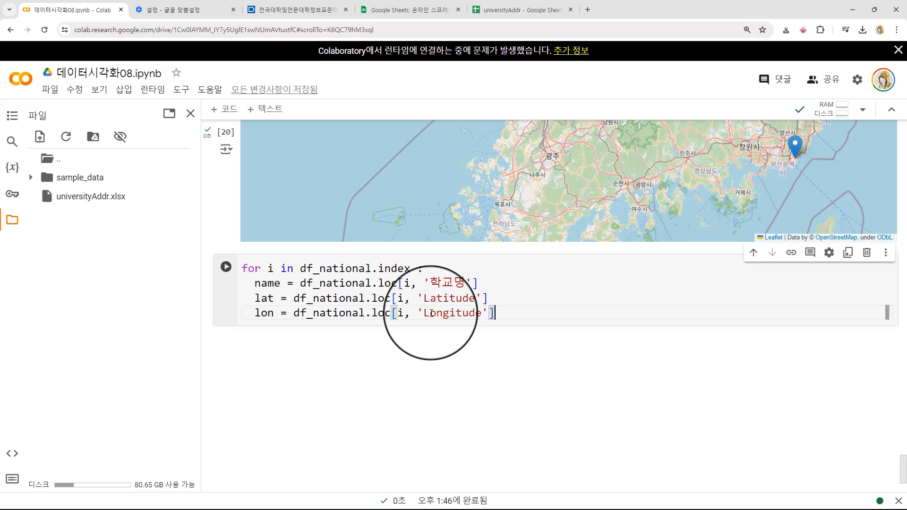
{"action": "key", "text": "Return"}
{"action": "key", "text": "Return"}
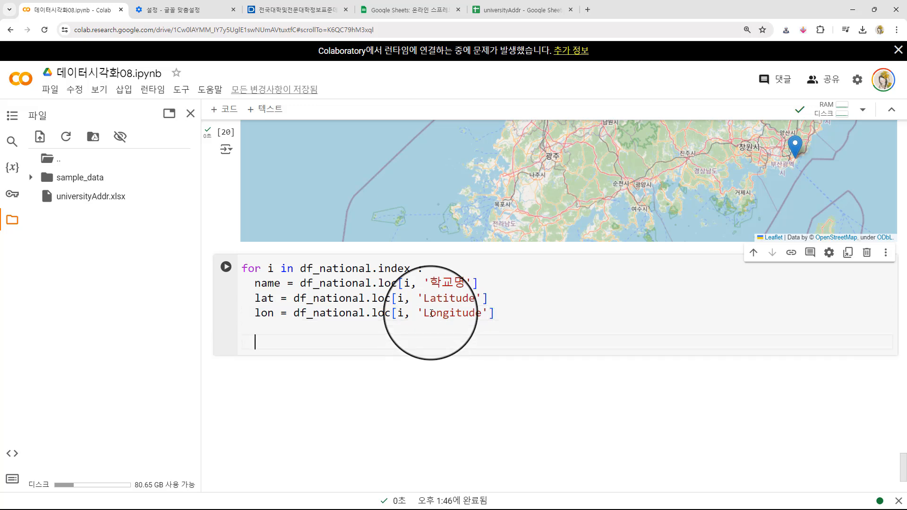
- Copy the folium.Marker(...).add_to(map) line from the marker cell above into the loop body below the lon assignment
{"action": "scroll", "coordinate": [221, 233], "scroll_direction": "up", "scroll_amount": 1}
{"action": "scroll", "coordinate": [220, 233], "scroll_direction": "up", "scroll_amount": 10}
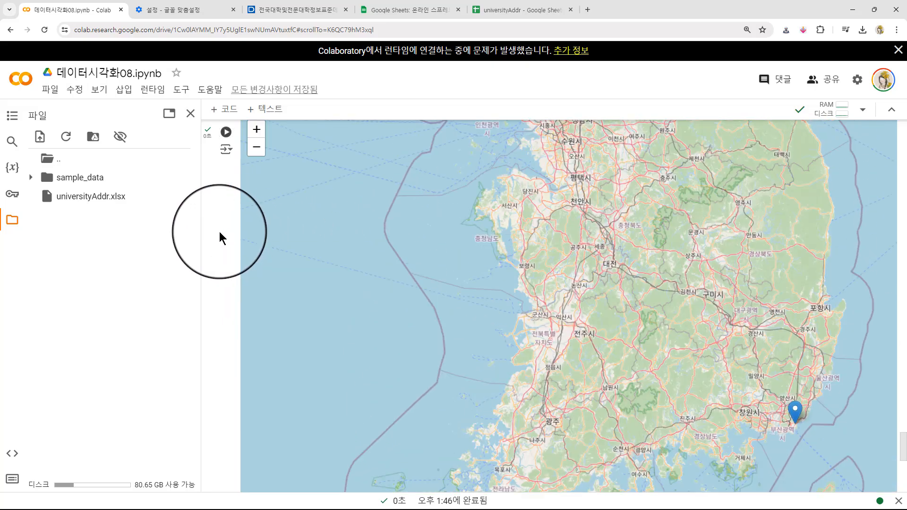
{"action": "left_click", "coordinate": [243, 288]}
{"action": "mouse_move", "coordinate": [242, 288]}
{"action": "left_mouse_down"}
{"action": "mouse_move", "coordinate": [543, 273]}
{"action": "mouse_move", "coordinate": [585, 295]}
{"action": "left_mouse_up"}
{"action": "scroll", "coordinate": [201, 333], "scroll_direction": "down", "scroll_amount": 6}
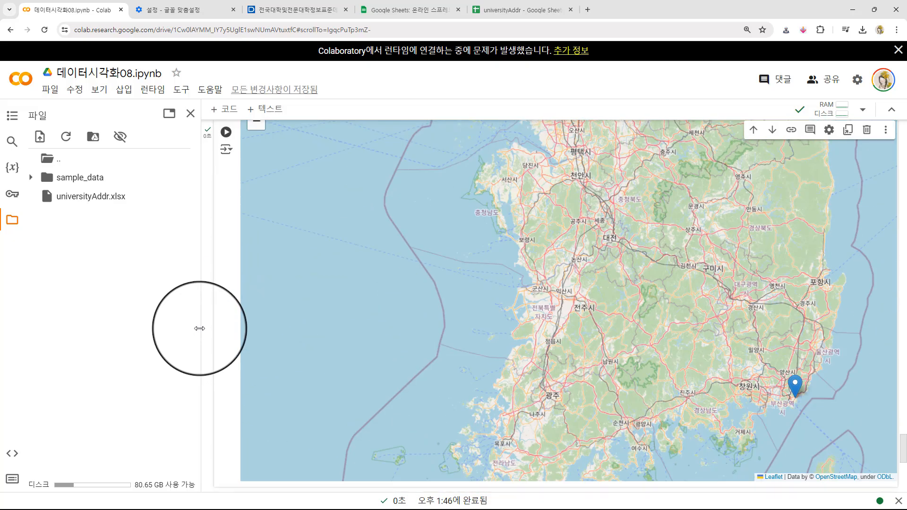
{"action": "scroll", "coordinate": [206, 335], "scroll_direction": "down", "scroll_amount": 3}
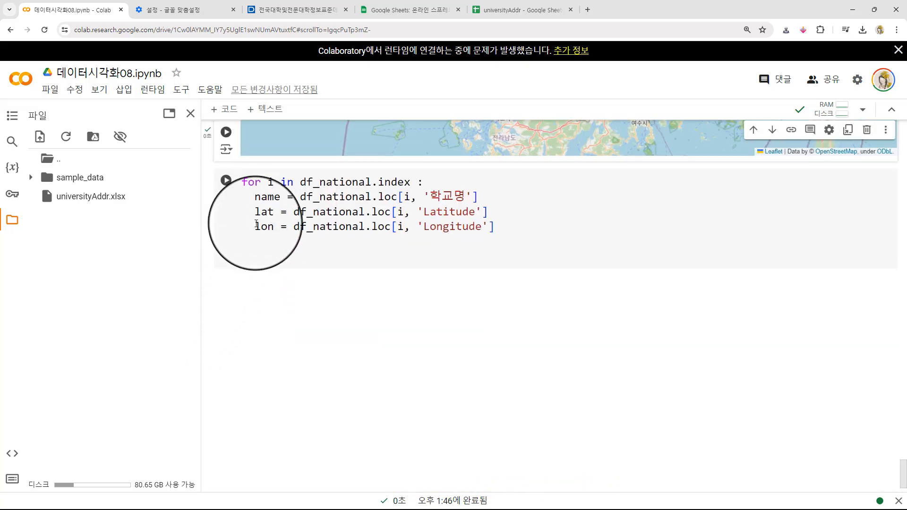
{"action": "left_click", "coordinate": [266, 250]}
{"action": "key", "text": "ctrl+v"}
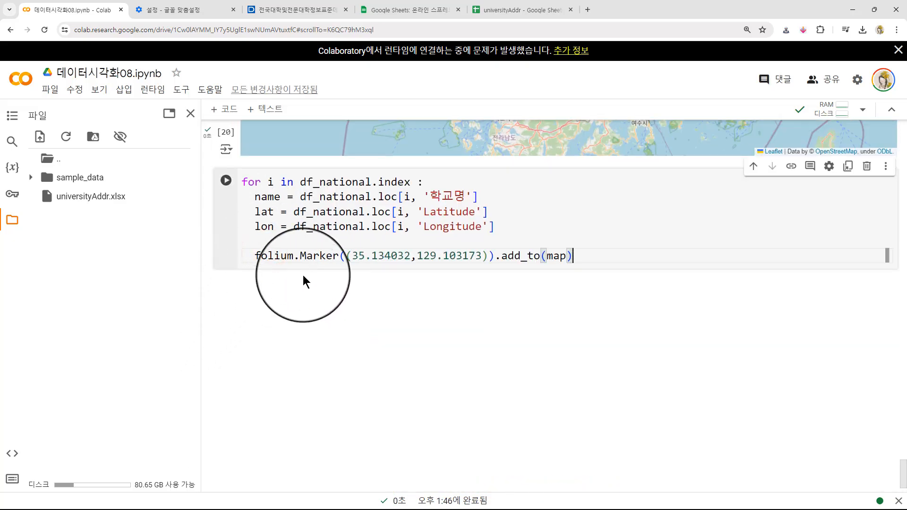
- Replace the hard-coded coordinates in the loop's folium.Marker call with the variables lat and lon
{"action": "left_click_drag", "start_coordinate": [354, 255], "coordinate": [411, 255]}
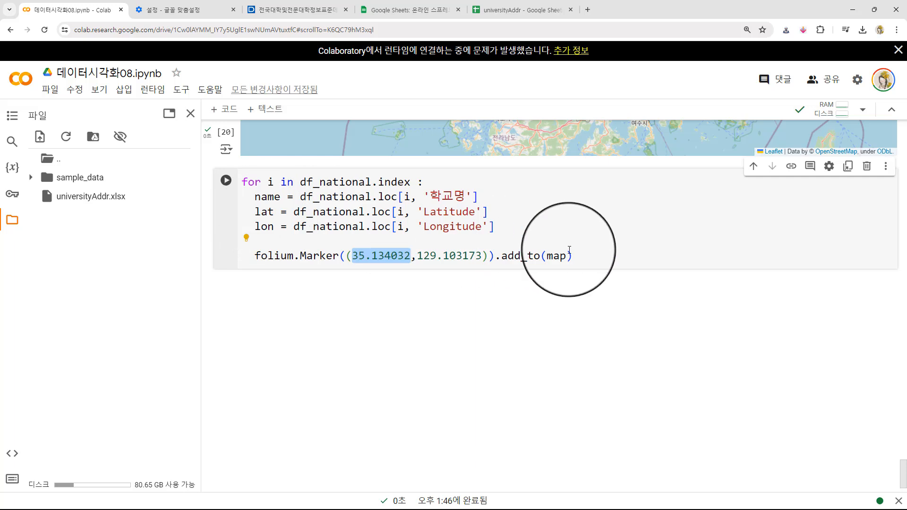
{"action": "key", "text": "BackSpace"}
{"action": "type", "text": "lat"}
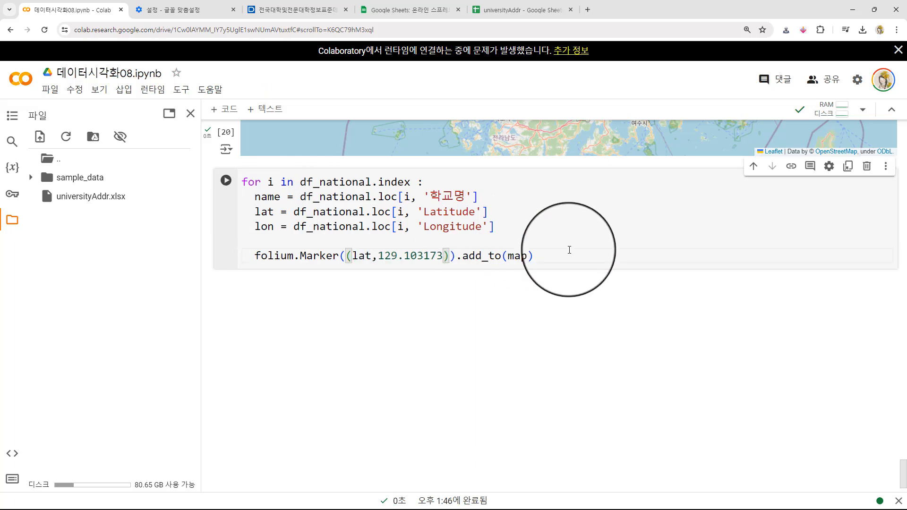
{"action": "key", "text": "shift+Right"}
{"action": "key", "text": "shift+Right"}
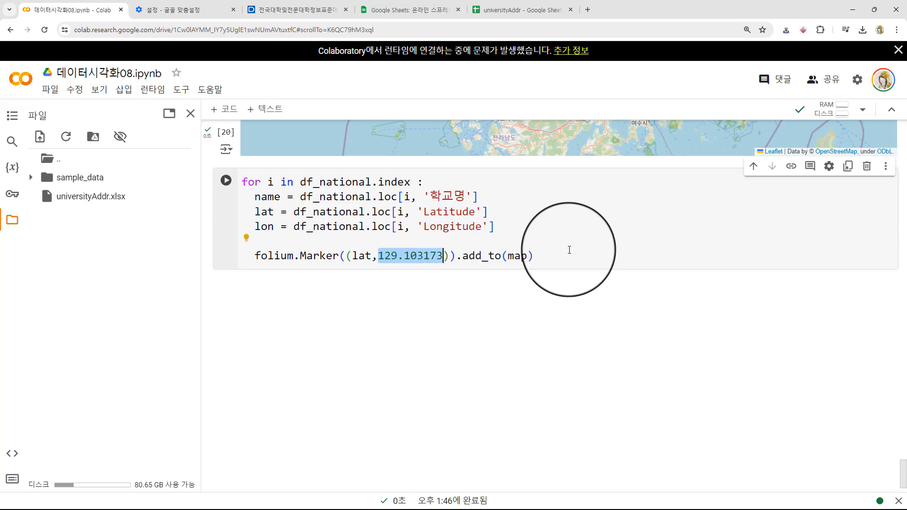
{"action": "type", "text": "lon"}
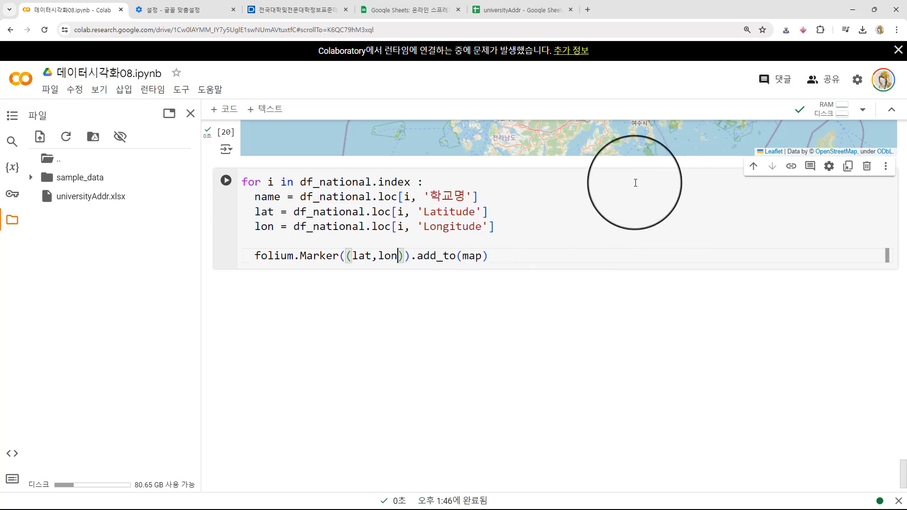
- Add a popup=name argument followed by a comma after (lat,lon) in the loop's folium.Marker call
{"action": "left_click", "coordinate": [443, 243]}
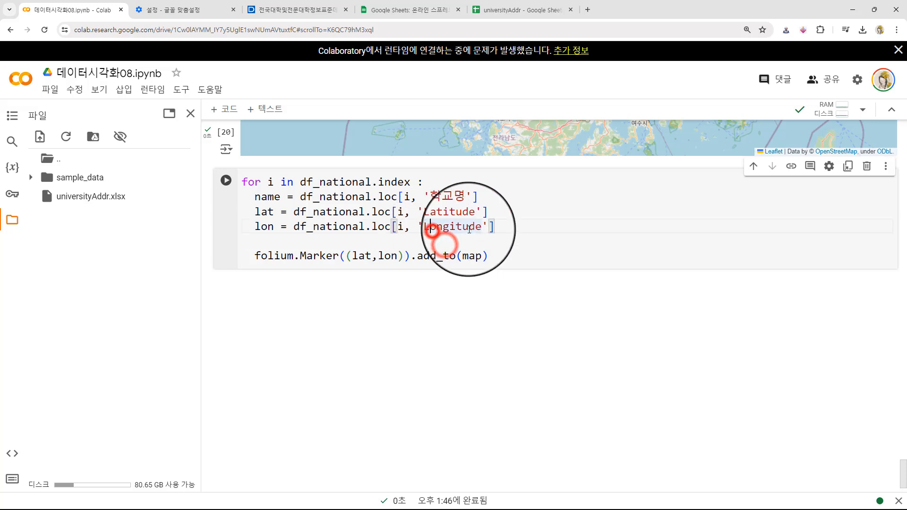
{"action": "left_click", "coordinate": [397, 256]}
{"action": "left_click", "coordinate": [266, 227]}
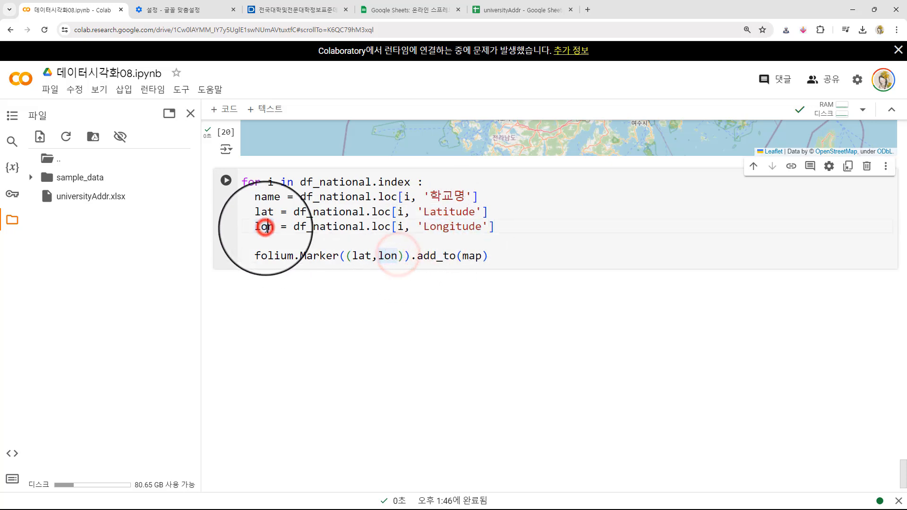
{"action": "left_click", "coordinate": [418, 255]}
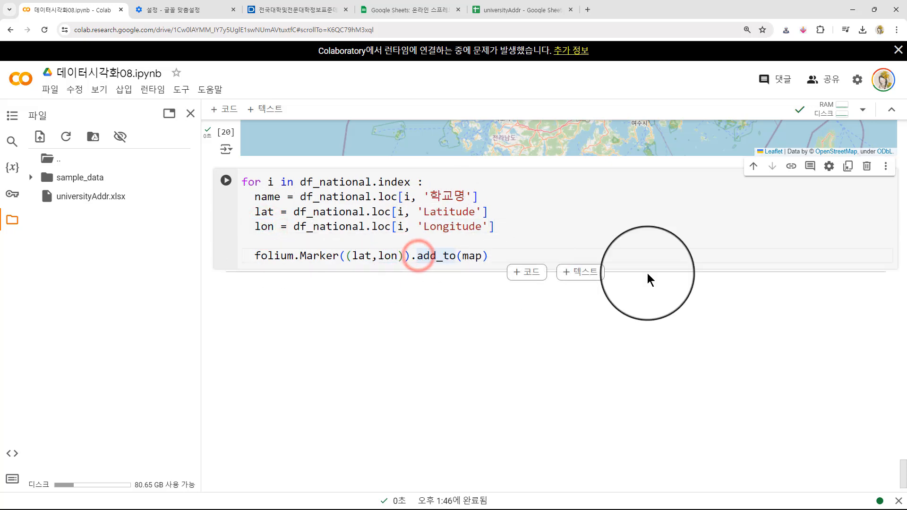
{"action": "key", "text": "Left"}
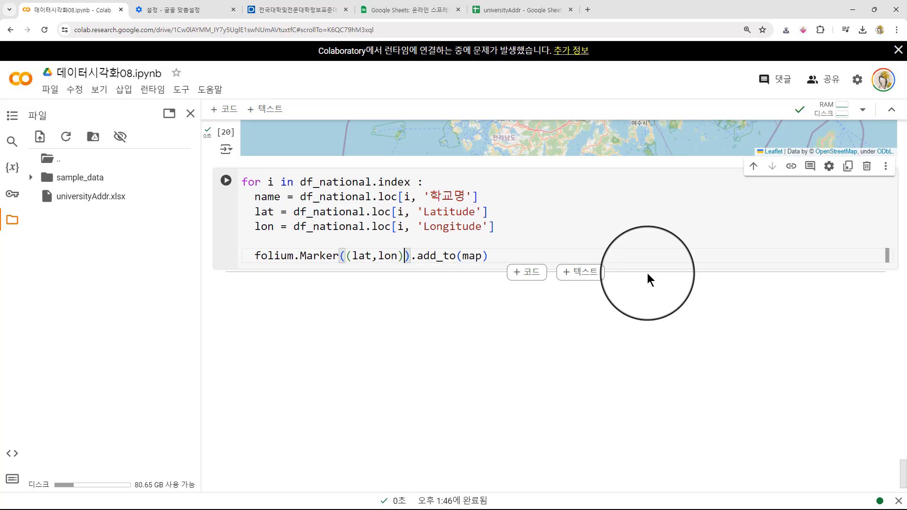
{"action": "type", "text": ", popup"}
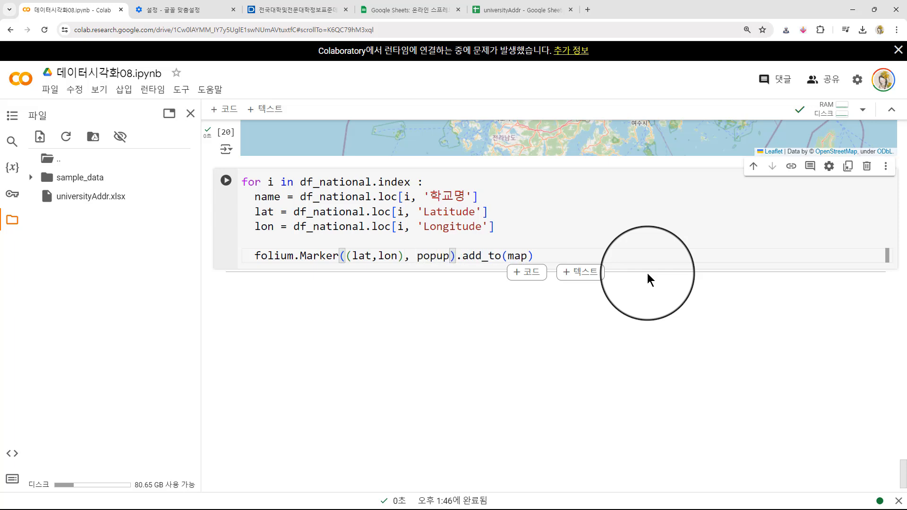
{"action": "type", "text": "=name,"}
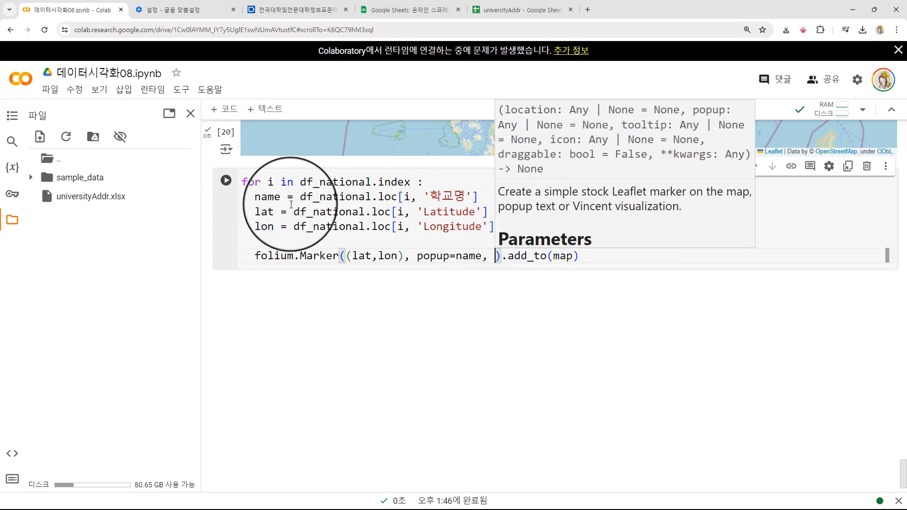
{"action": "left_click_drag", "start_coordinate": [294, 212], "coordinate": [287, 196]}
{"action": "left_click", "coordinate": [269, 200]}
{"action": "left_click", "coordinate": [468, 256]}
{"action": "left_click", "coordinate": [490, 253]}
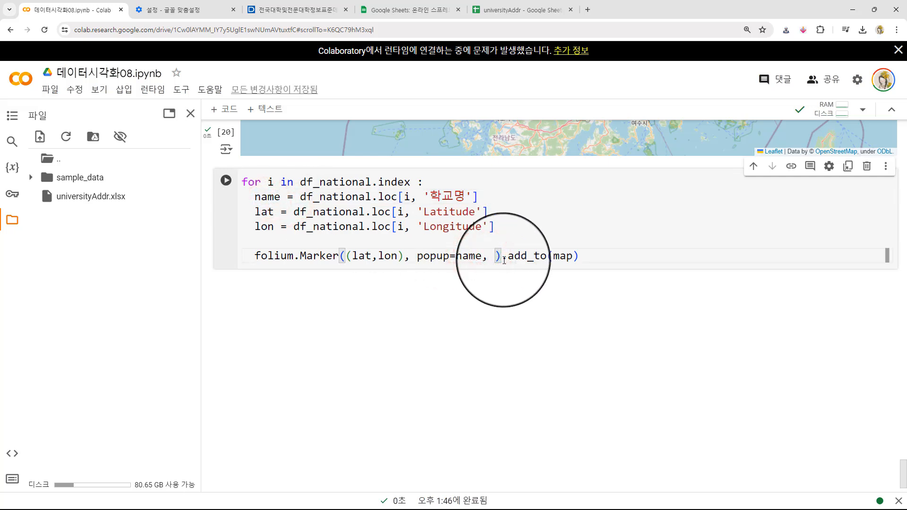
- Add the argument icon=folium.Icon(color='blue', icon='star') after popup=name in the loop's folium.Marker call
{"action": "type", "text": "icon"}
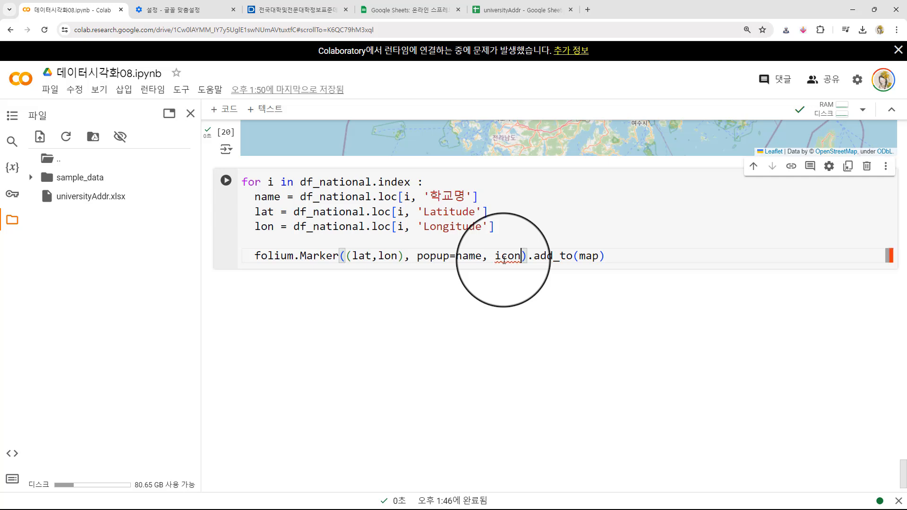
{"action": "type", "text": "="}
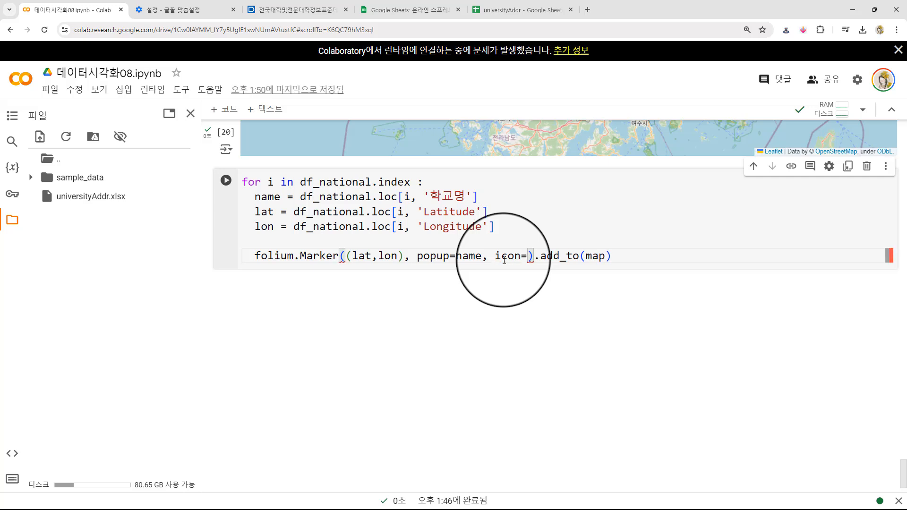
{"action": "type", "text": "folium.Icon"}
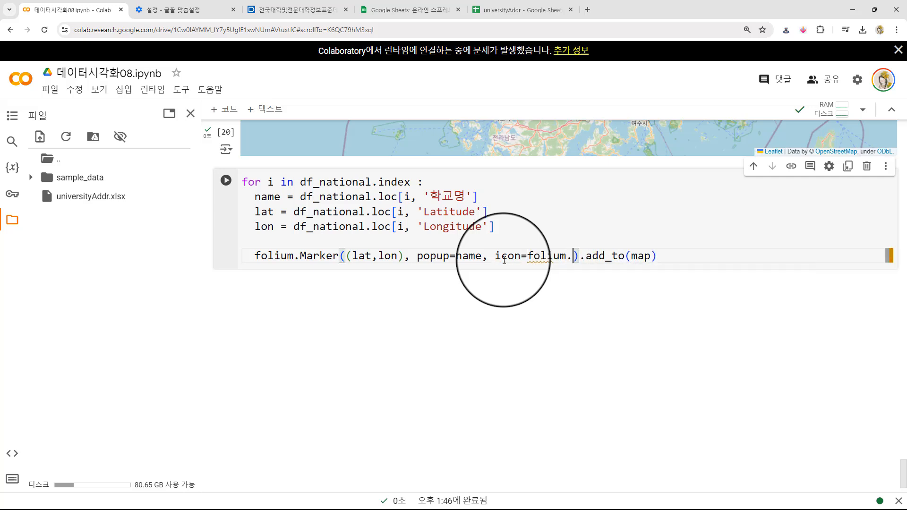
{"action": "type", "text": "("}
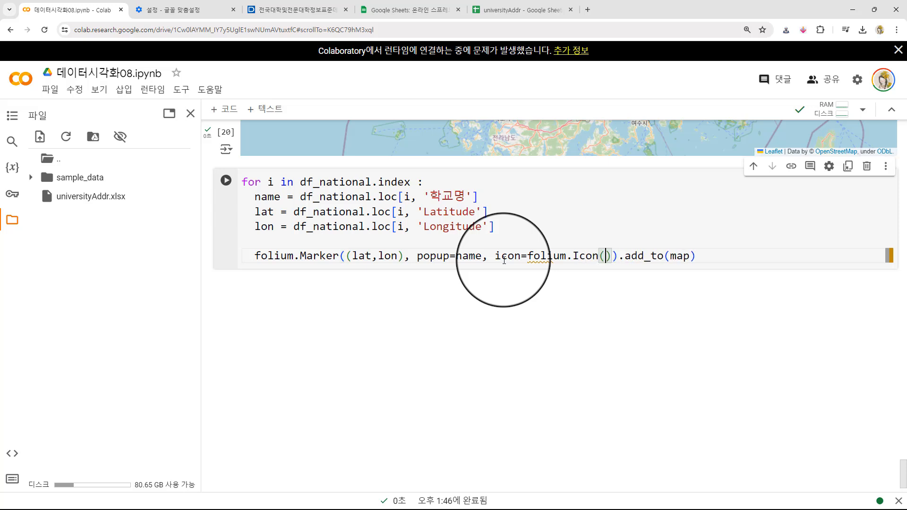
{"action": "type", "text": "color="}
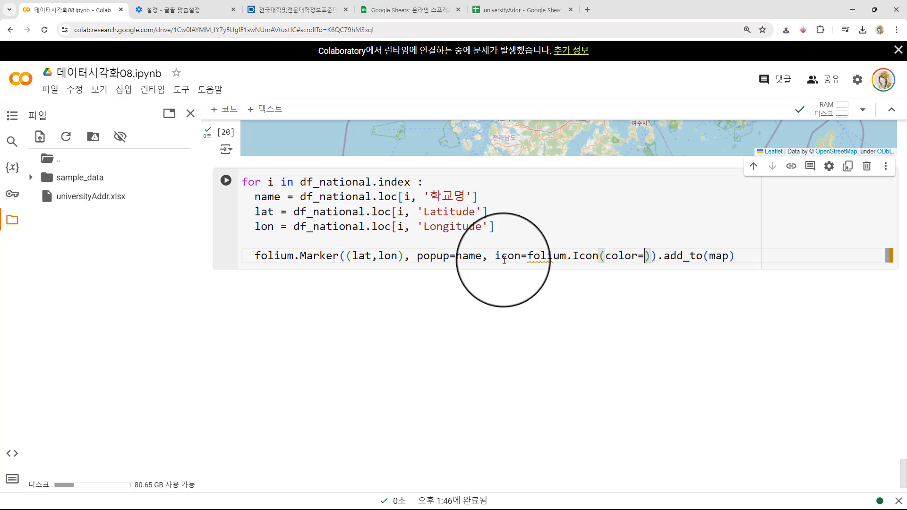
{"action": "type", "text": "'blue'"}
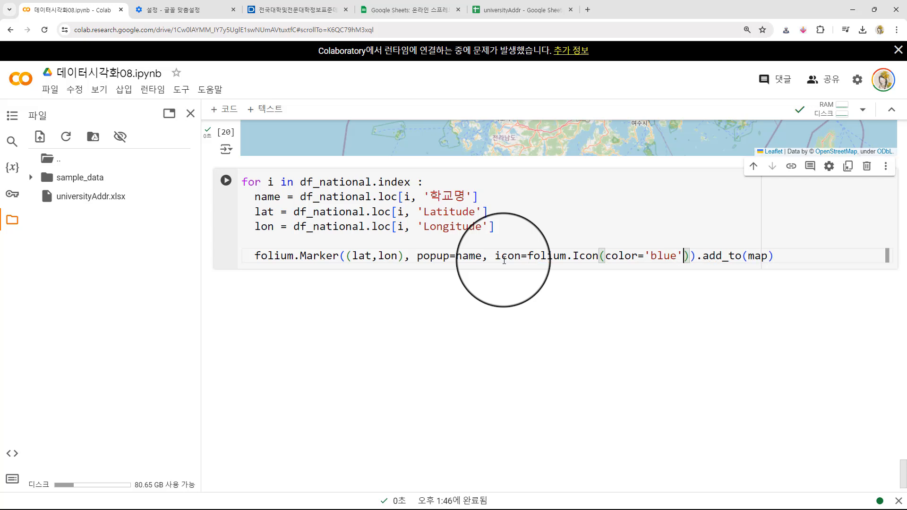
{"action": "type", "text": ", icon"}
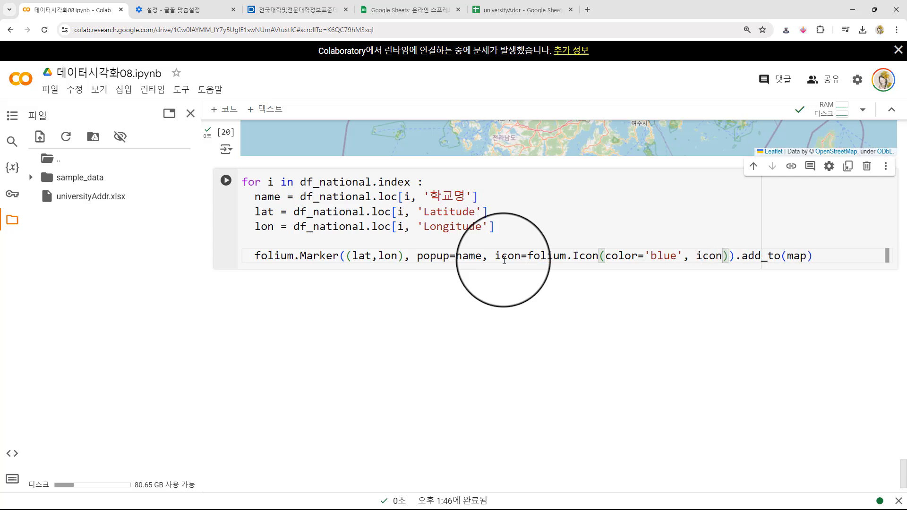
{"action": "type", "text": "='sta"}
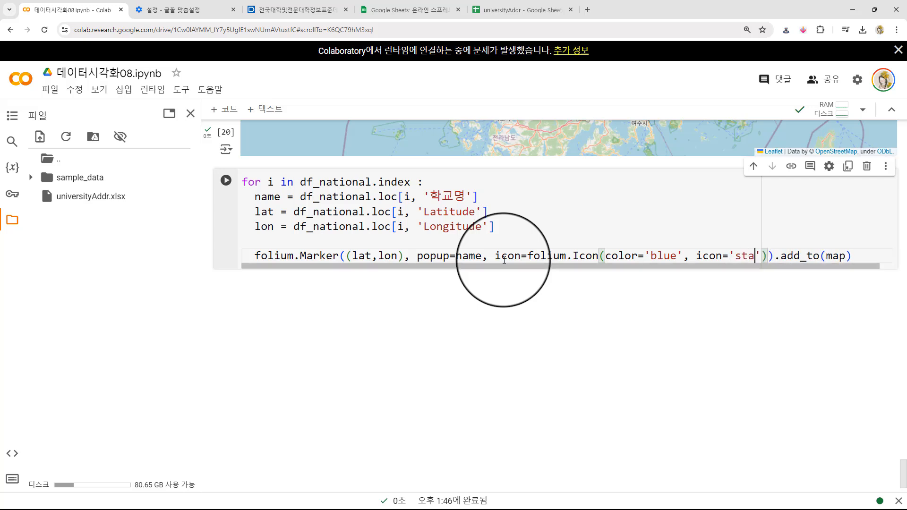
{"action": "type", "text": "r"}
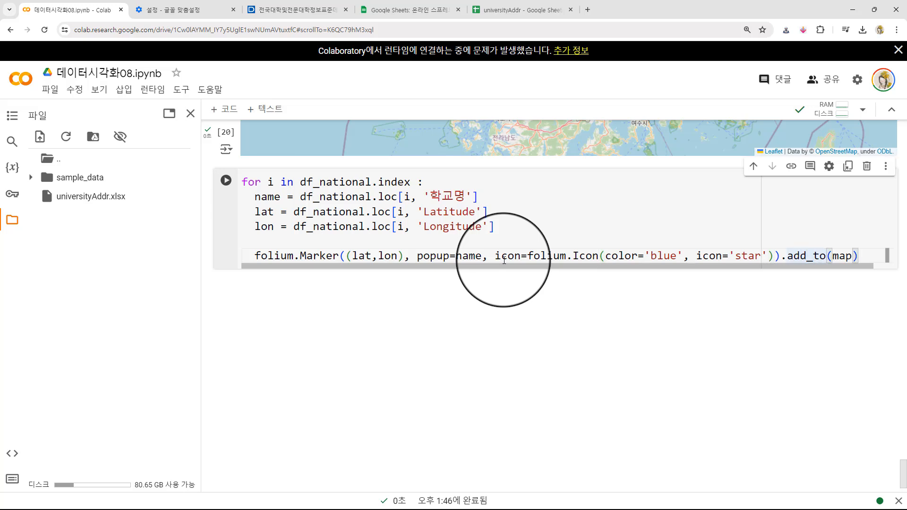
- Add an unindented line map below the loop, separated by a blank line, and run the cell
{"action": "key", "text": "End"}
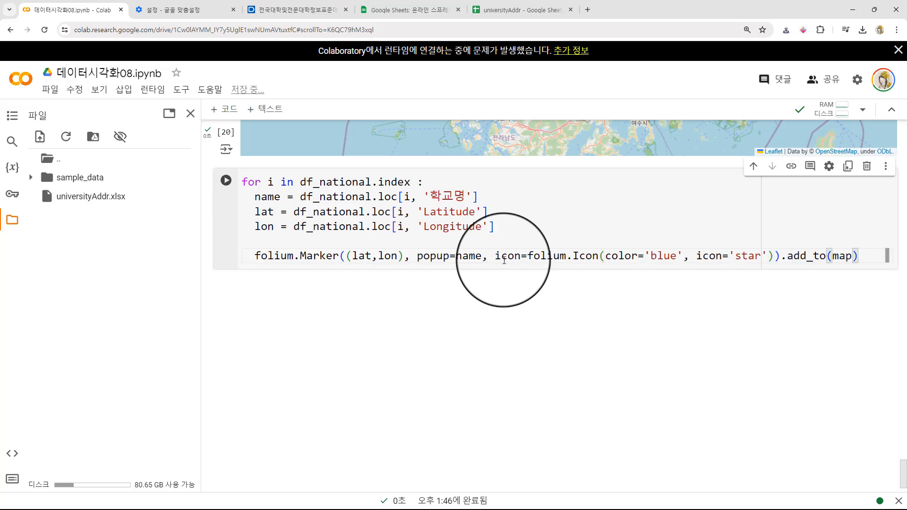
{"action": "key", "text": "Return"}
{"action": "key", "text": "Return"}
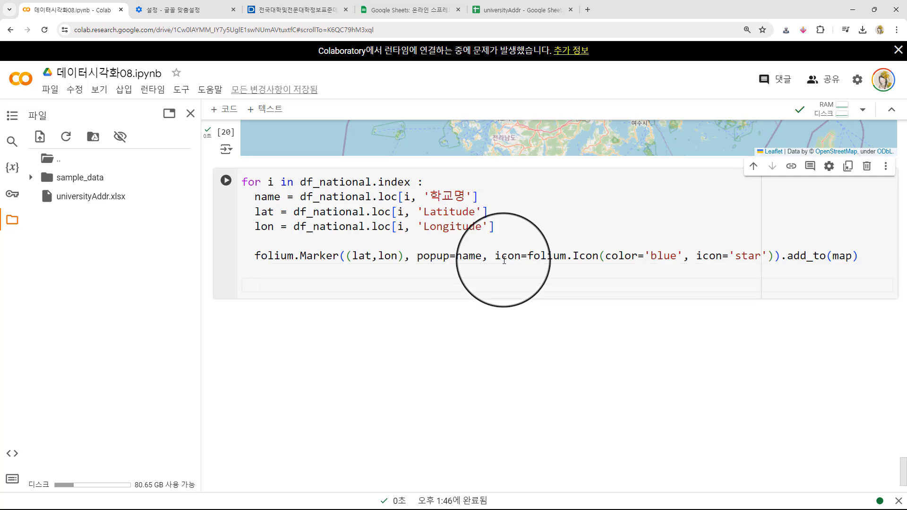
{"action": "key", "text": "shift+Return"}
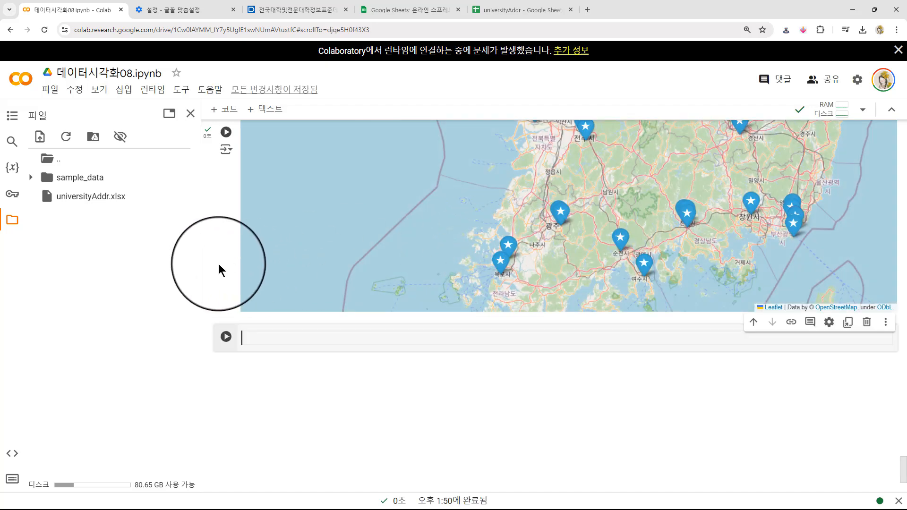
- Examine the star markers on the output map and check the name popups of four of them, from Andong to the Seoul area
{"action": "scroll", "coordinate": [214, 263], "scroll_direction": "up", "scroll_amount": 4}
{"action": "scroll", "coordinate": [214, 262], "scroll_direction": "up", "scroll_amount": 2}
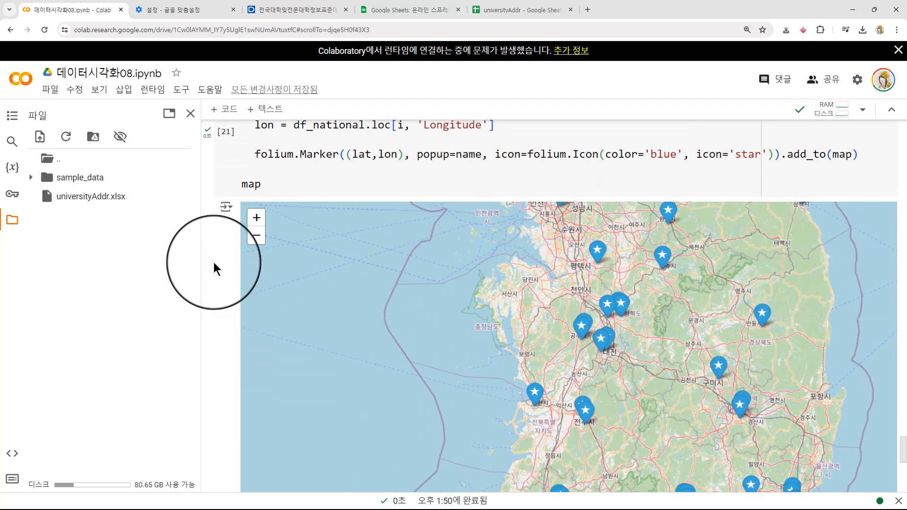
{"action": "scroll", "coordinate": [216, 265], "scroll_direction": "down", "scroll_amount": 2}
{"action": "scroll", "coordinate": [642, 281], "scroll_direction": "down", "scroll_amount": 1}
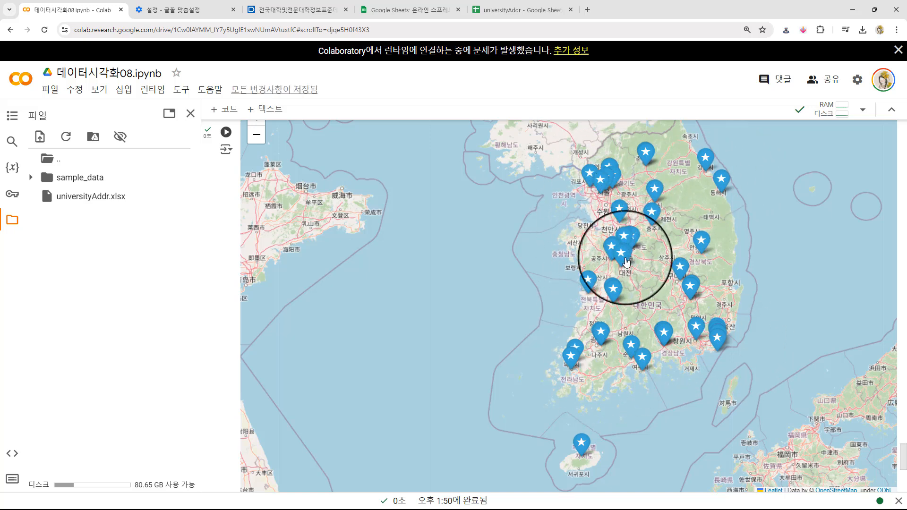
{"action": "left_click", "coordinate": [702, 242]}
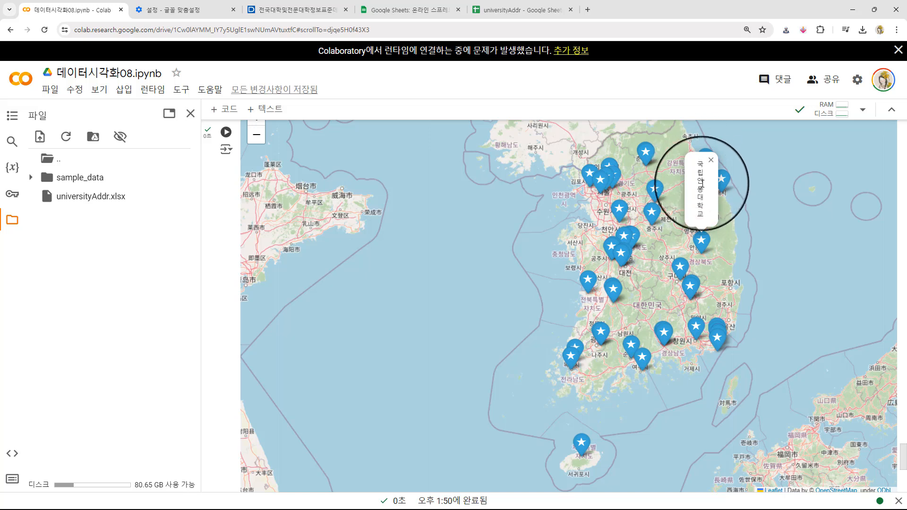
{"action": "left_click", "coordinate": [679, 266]}
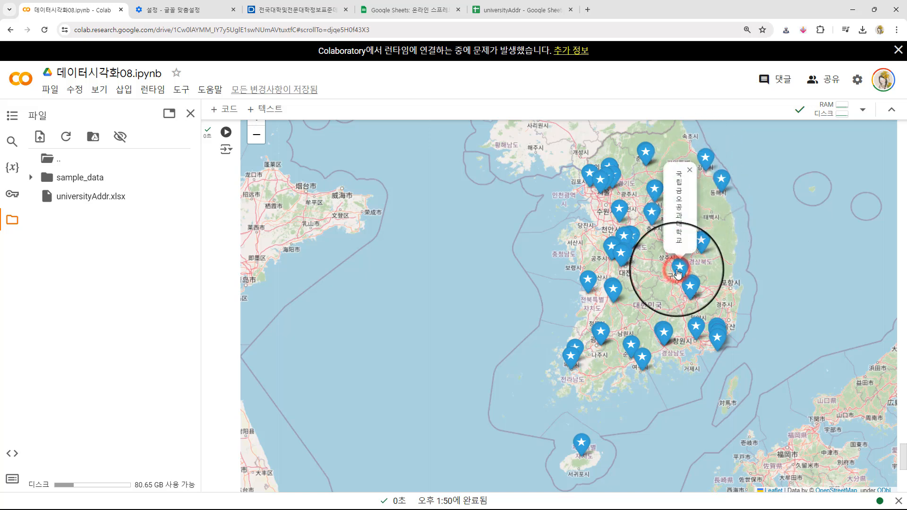
{"action": "left_click", "coordinate": [621, 213]}
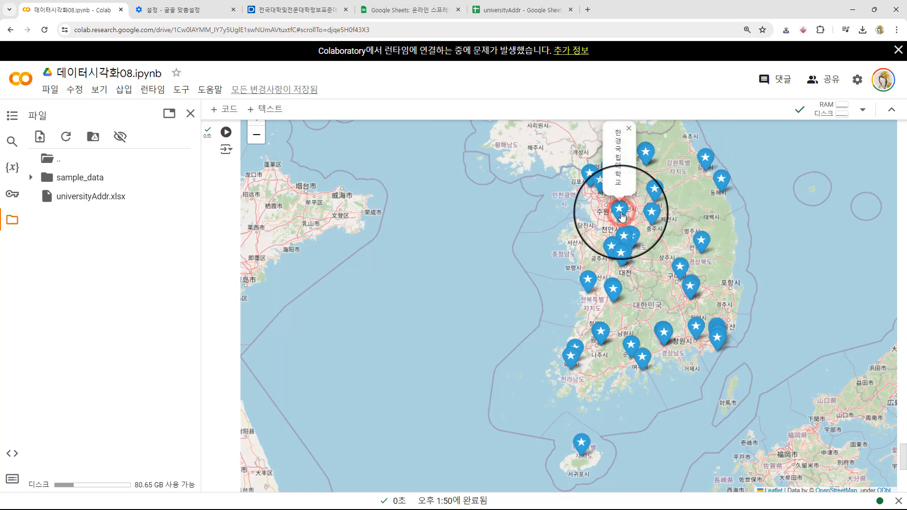
{"action": "left_click", "coordinate": [599, 179]}
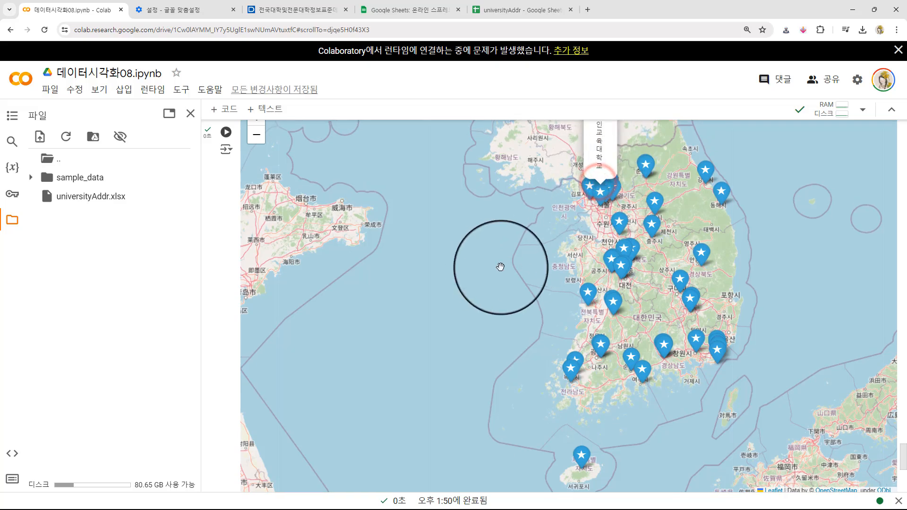
{"action": "scroll", "coordinate": [500, 274], "scroll_direction": "up", "scroll_amount": 1}
{"action": "scroll", "coordinate": [464, 297], "scroll_direction": "down", "scroll_amount": 1}
{"action": "left_click", "coordinate": [213, 257]}
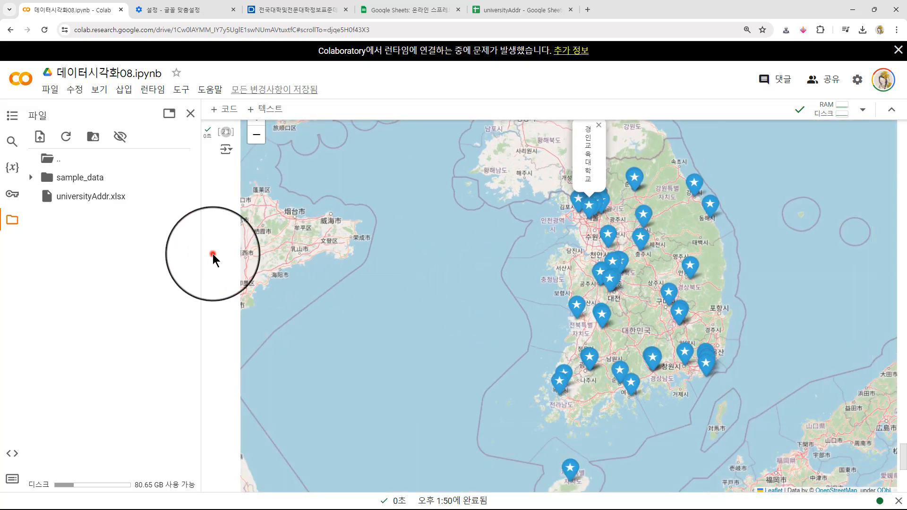
- Review the national loop's code: the for line, the name, lat and lon assignments, and the folium.Marker call
{"action": "scroll", "coordinate": [213, 262], "scroll_direction": "up", "scroll_amount": 4}
{"action": "scroll", "coordinate": [242, 289], "scroll_direction": "down", "scroll_amount": 1}
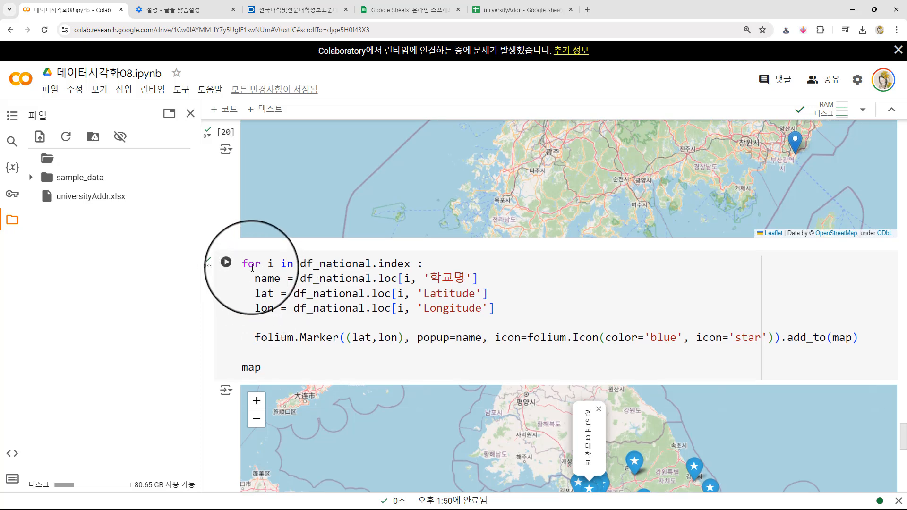
{"action": "left_click_drag", "start_coordinate": [243, 264], "coordinate": [438, 264]}
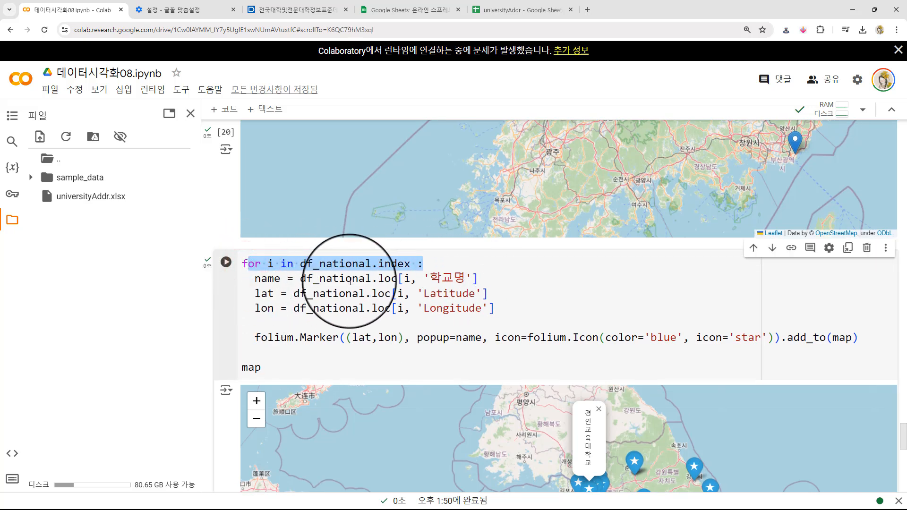
{"action": "left_click", "coordinate": [348, 281]}
{"action": "left_click", "coordinate": [350, 294]}
{"action": "left_click", "coordinate": [363, 312]}
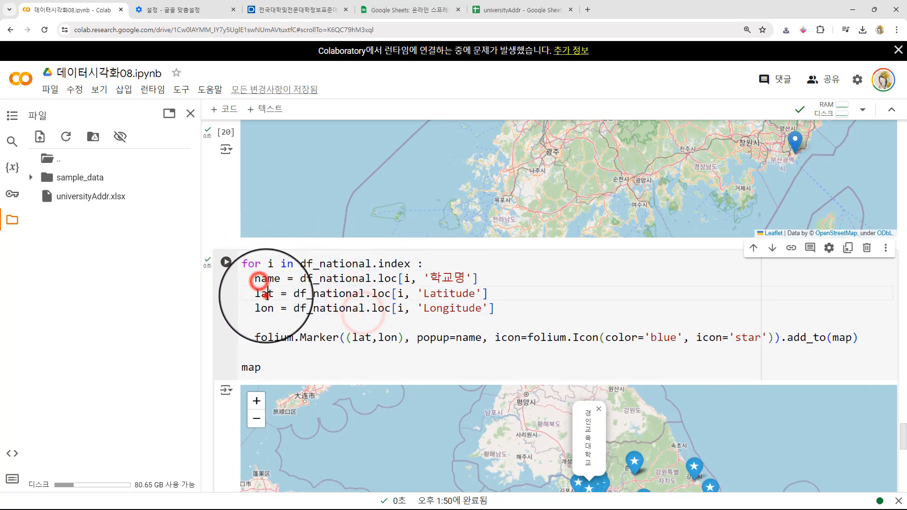
{"action": "left_click_drag", "start_coordinate": [257, 338], "coordinate": [348, 338]}
{"action": "left_click", "coordinate": [385, 339]}
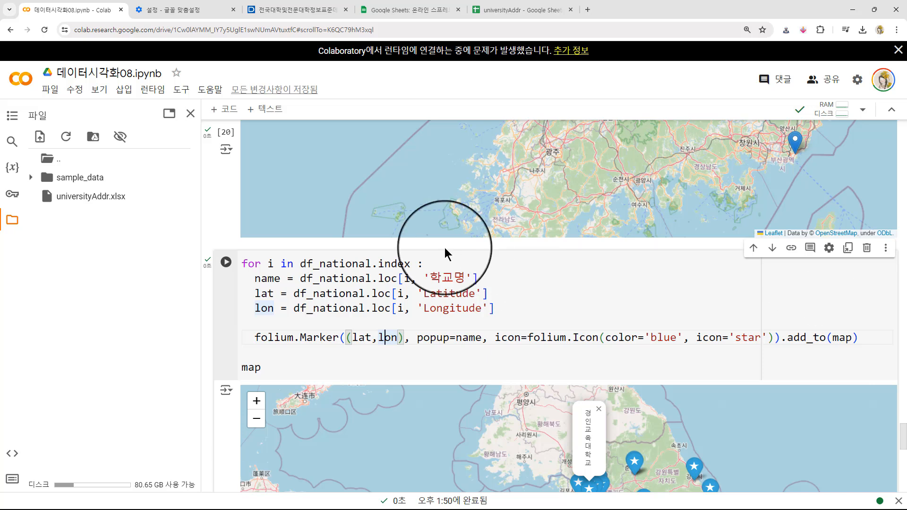
{"action": "left_click", "coordinate": [208, 314]}
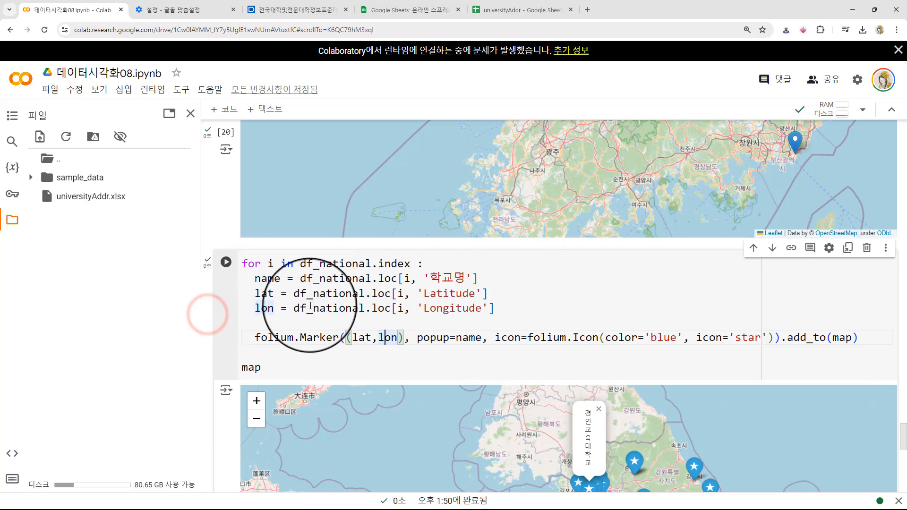
{"action": "mouse_move", "coordinate": [311, 305]}
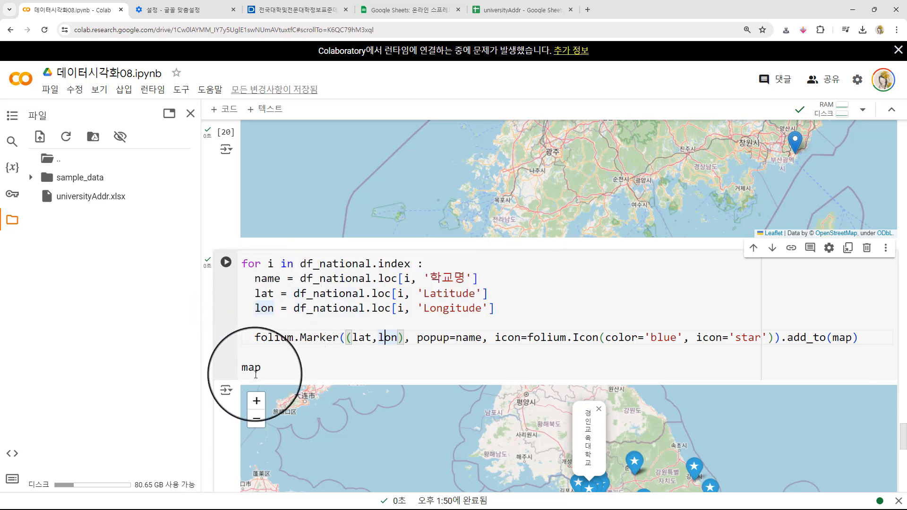
- Copy the entire df_national loop code, including the final map line, into the empty cell below the output map
{"action": "left_click_drag", "start_coordinate": [261, 369], "coordinate": [251, 266]}
{"action": "key", "text": "ctrl+c"}
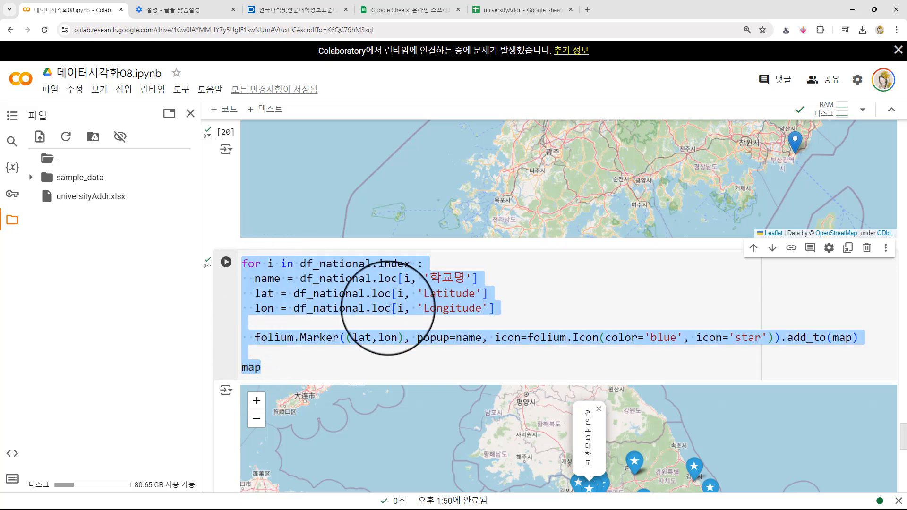
{"action": "scroll", "coordinate": [217, 353], "scroll_direction": "down", "scroll_amount": 10}
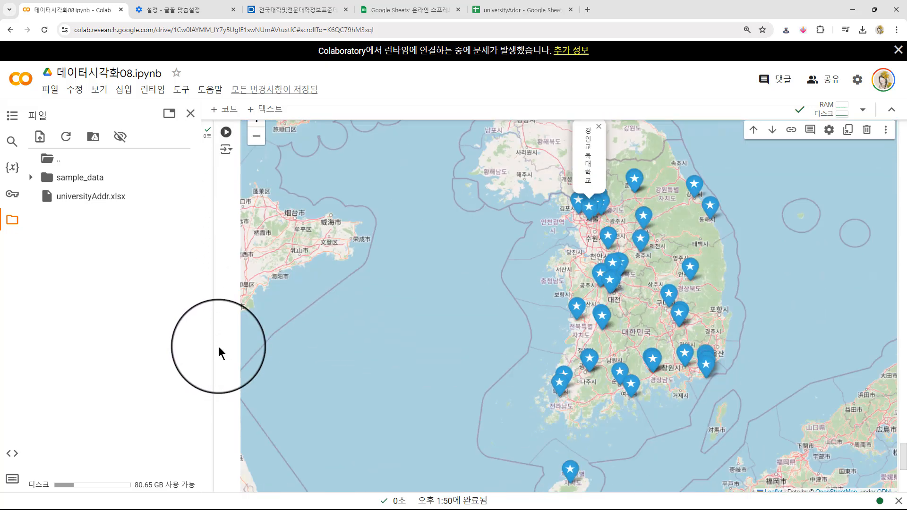
{"action": "left_click", "coordinate": [260, 331]}
{"action": "key", "text": "ctrl+v"}
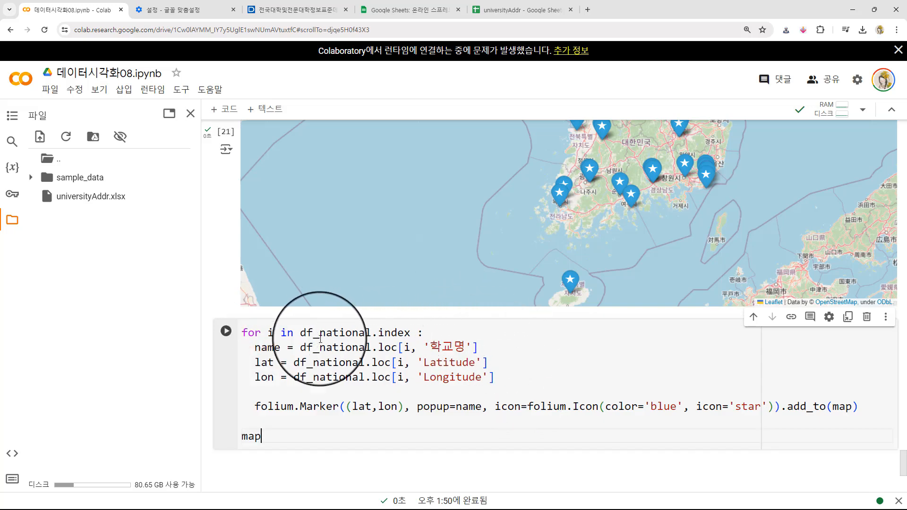
- Change the copied loop's for line to iterate over df_private.index
{"action": "left_click_drag", "start_coordinate": [321, 333], "coordinate": [372, 332]}
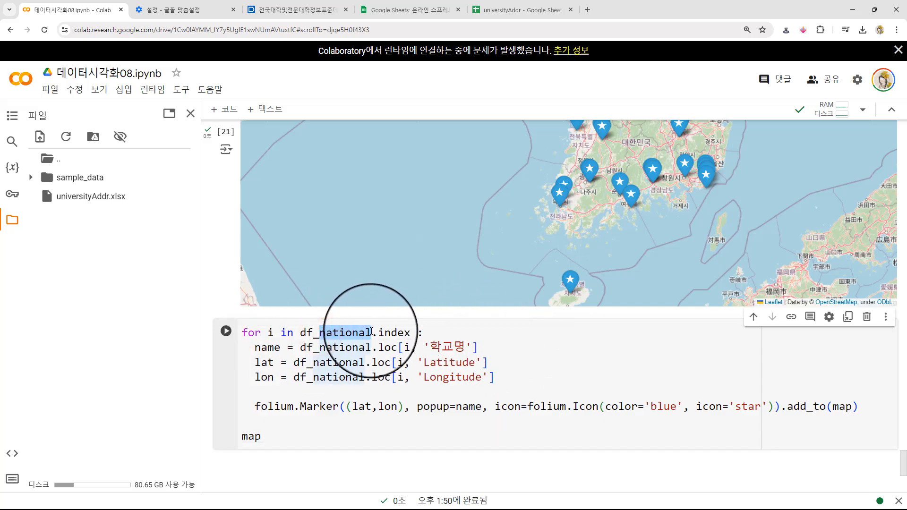
{"action": "type", "text": "private"}
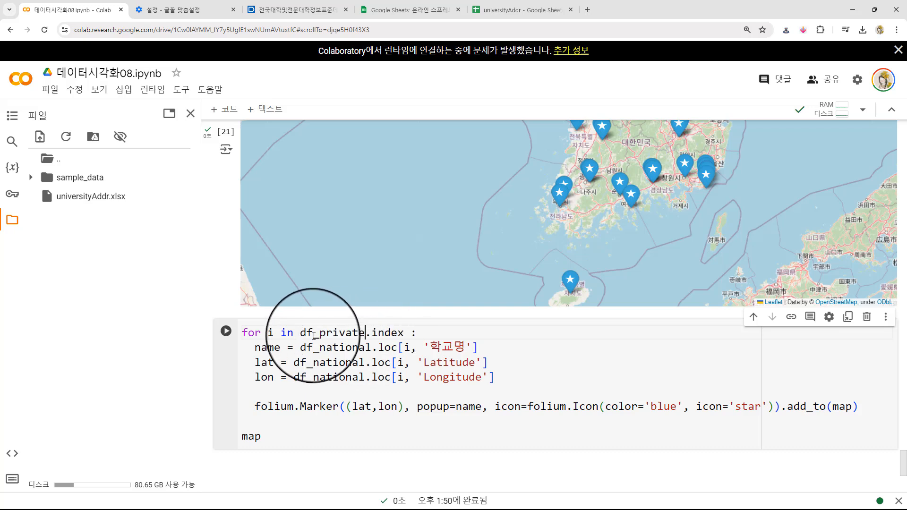
- Replace df_national with df_private in the name, lat and lon assignments of the copied loop
{"action": "left_click_drag", "start_coordinate": [301, 332], "coordinate": [362, 333]}
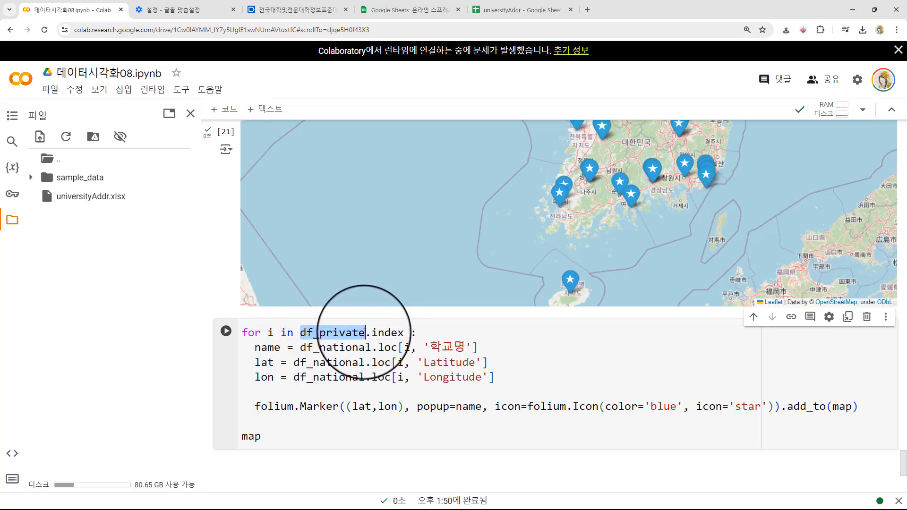
{"action": "left_click_drag", "start_coordinate": [299, 347], "coordinate": [372, 348]}
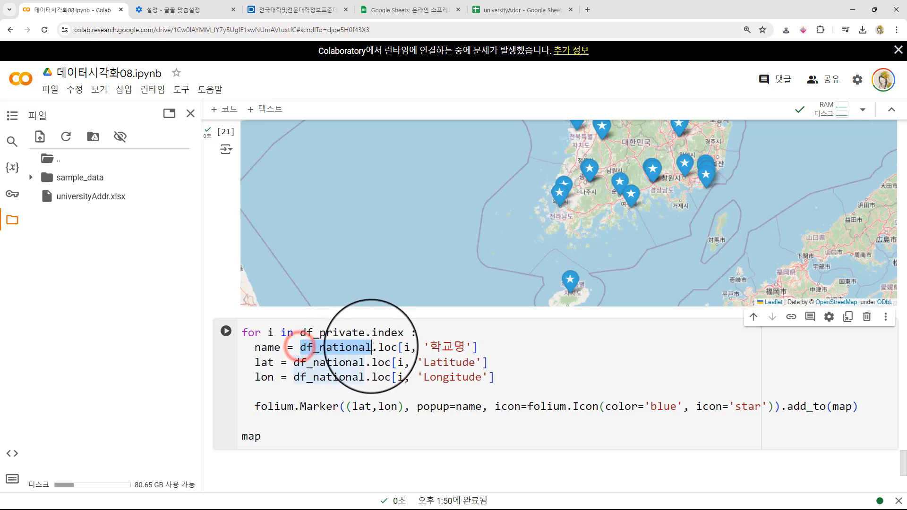
{"action": "type", "text": "df_private"}
{"action": "left_click_drag", "start_coordinate": [293, 362], "coordinate": [371, 362]}
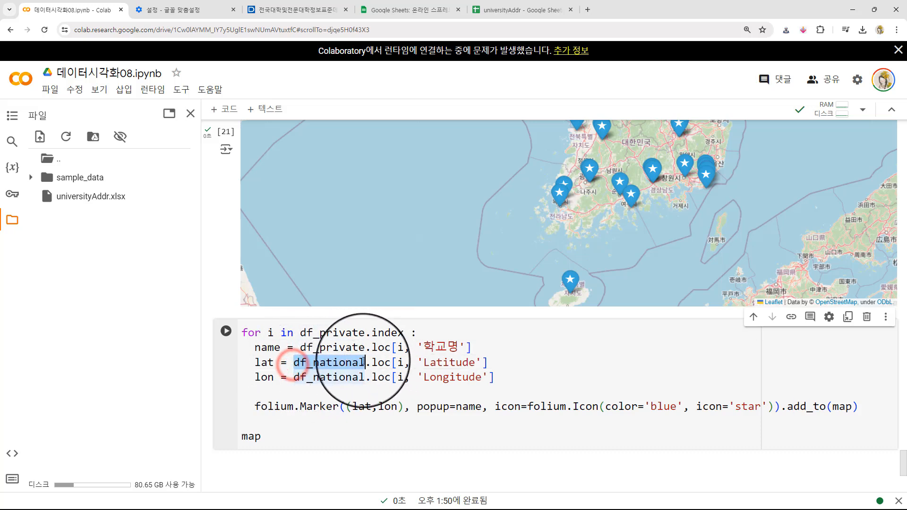
{"action": "type", "text": "df_private"}
{"action": "left_click_drag", "start_coordinate": [293, 377], "coordinate": [365, 377]}
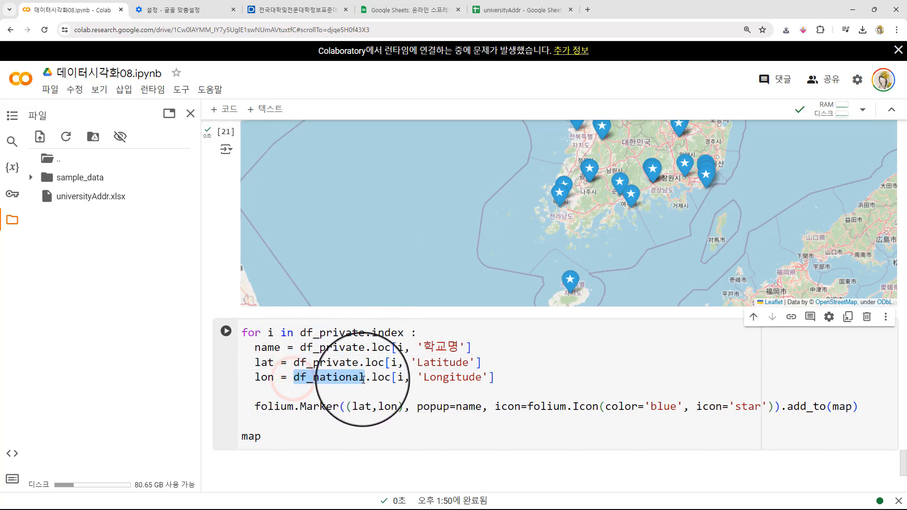
{"action": "type", "text": "df_private"}
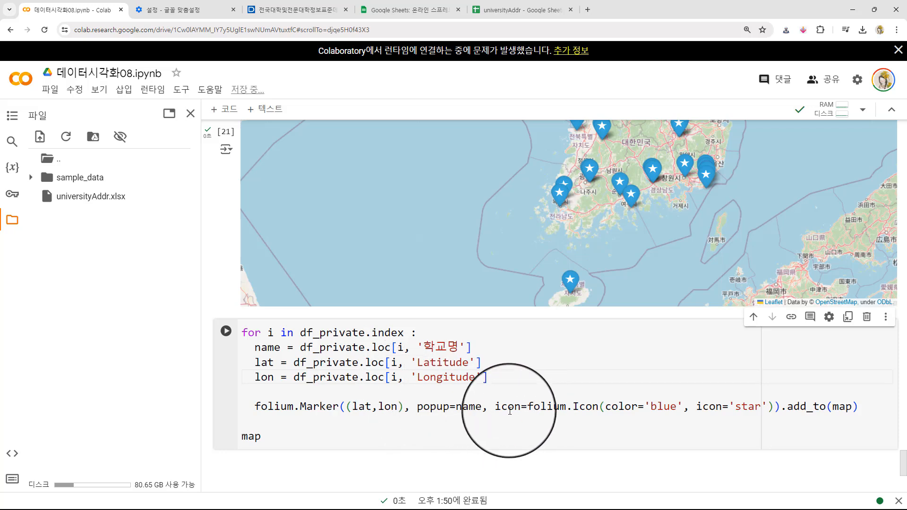
- Set the marker icon color in the df_private loop to 'red' and run the cell
{"action": "left_click", "coordinate": [293, 408]}
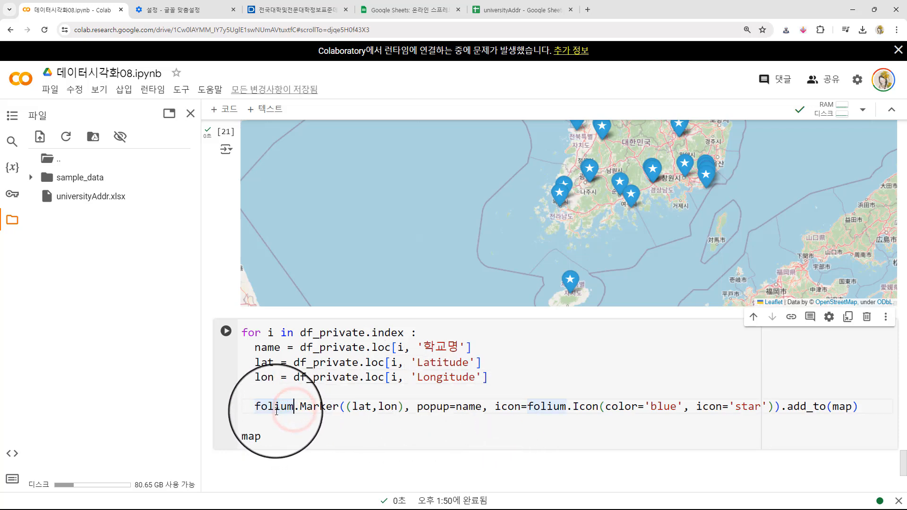
{"action": "left_click", "coordinate": [651, 408]}
{"action": "left_click_drag", "start_coordinate": [651, 408], "coordinate": [676, 407]}
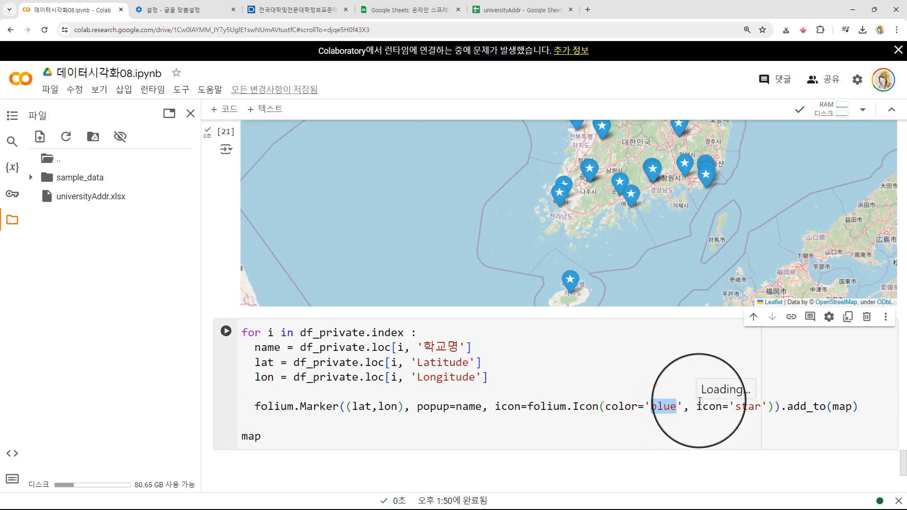
{"action": "type", "text": "red"}
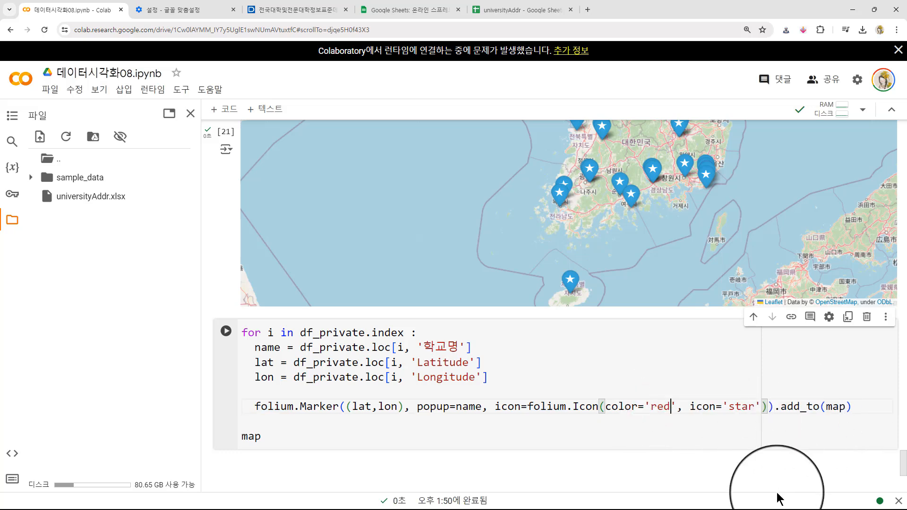
{"action": "key", "text": "shift+Return"}
- Check the name popups of red private-university markers in the southwest of the map and on Jeju island
{"action": "left_click_drag", "start_coordinate": [697, 263], "coordinate": [619, 397]}
{"action": "left_click_drag", "start_coordinate": [698, 296], "coordinate": [772, 209]}
{"action": "left_click_drag", "start_coordinate": [819, 376], "coordinate": [816, 360]}
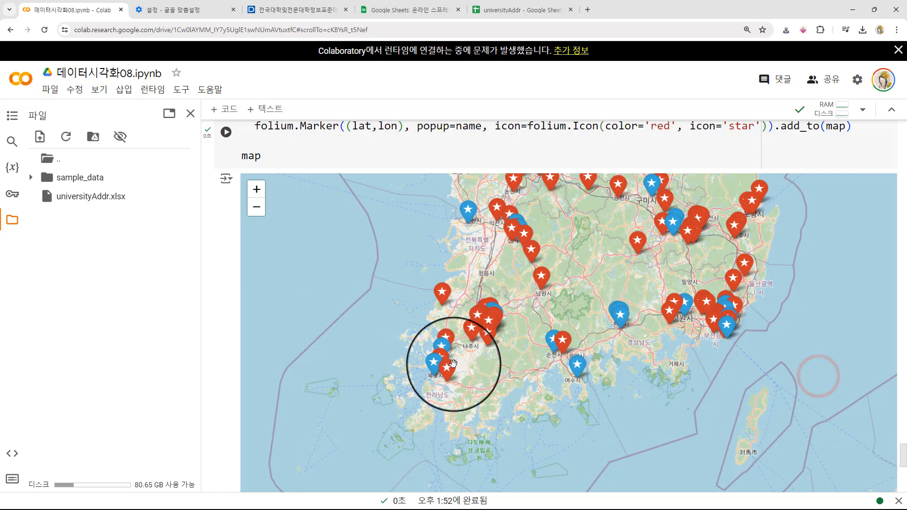
{"action": "left_click", "coordinate": [445, 369]}
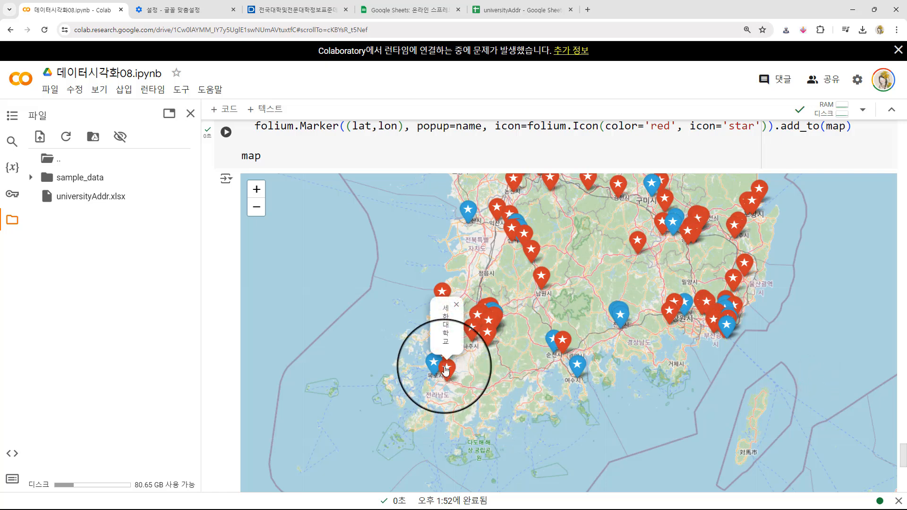
{"action": "left_click", "coordinate": [489, 331]}
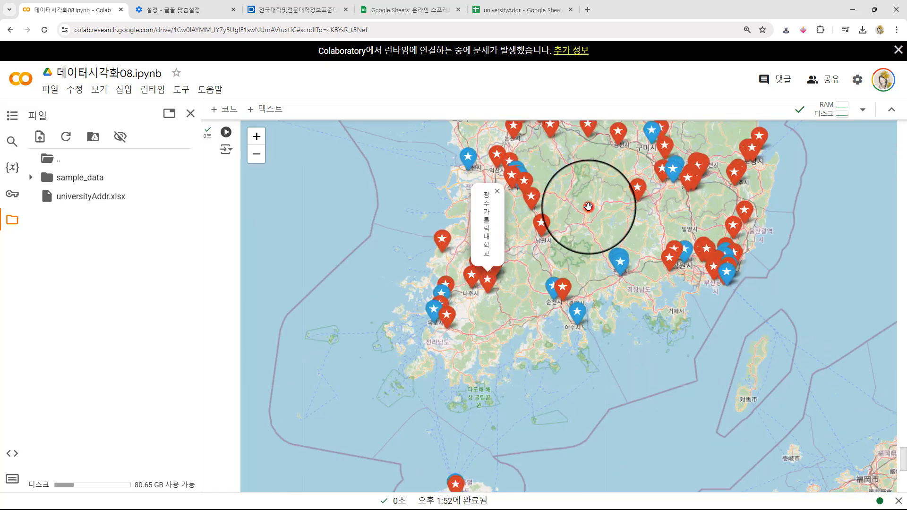
{"action": "left_click_drag", "start_coordinate": [589, 207], "coordinate": [591, 191]}
{"action": "left_click", "coordinate": [454, 473]}
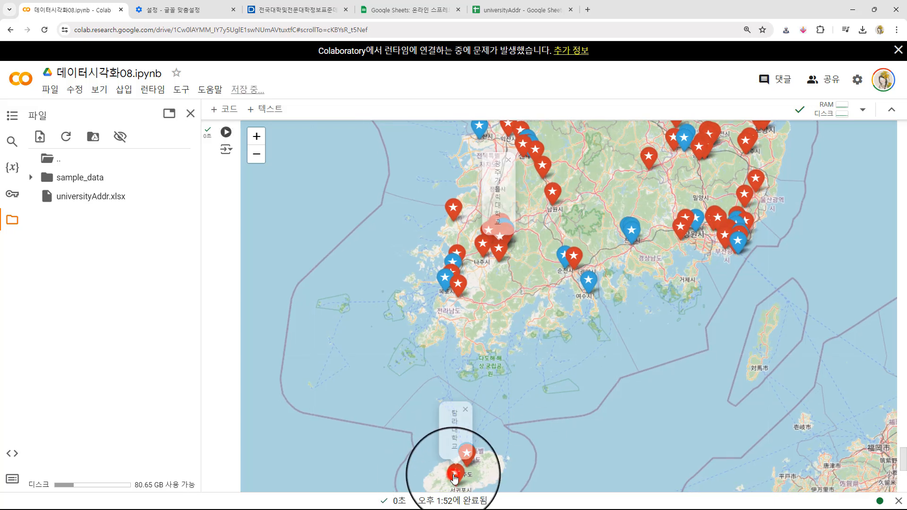
{"action": "left_click", "coordinate": [469, 457]}
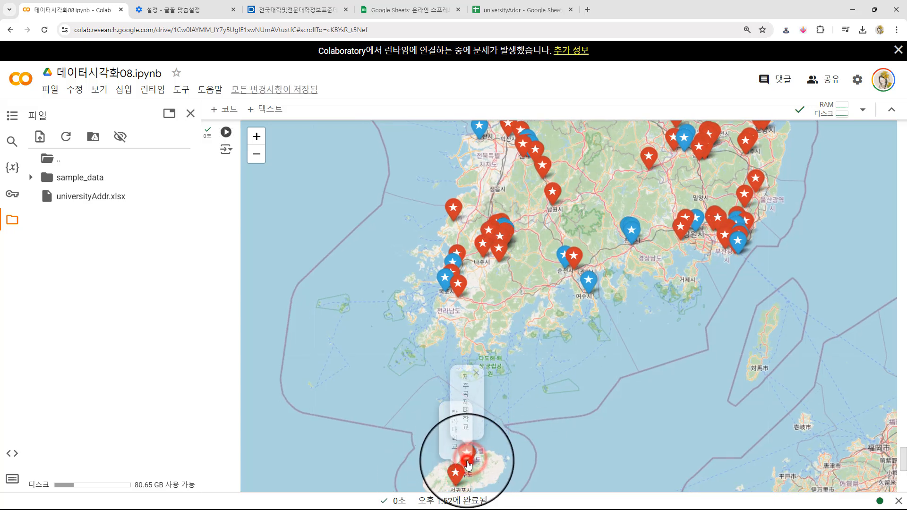
{"action": "left_click", "coordinate": [638, 379]}
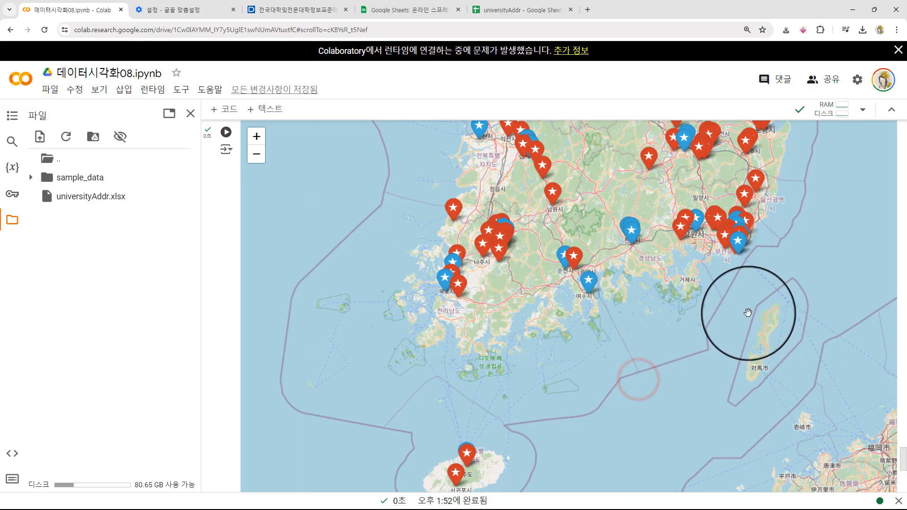
- Inspect the central region of the map around Cheonan and check the name popup of a private-university marker there
{"action": "left_click_drag", "start_coordinate": [736, 338], "coordinate": [712, 475]}
{"action": "left_click_drag", "start_coordinate": [800, 176], "coordinate": [824, 297]}
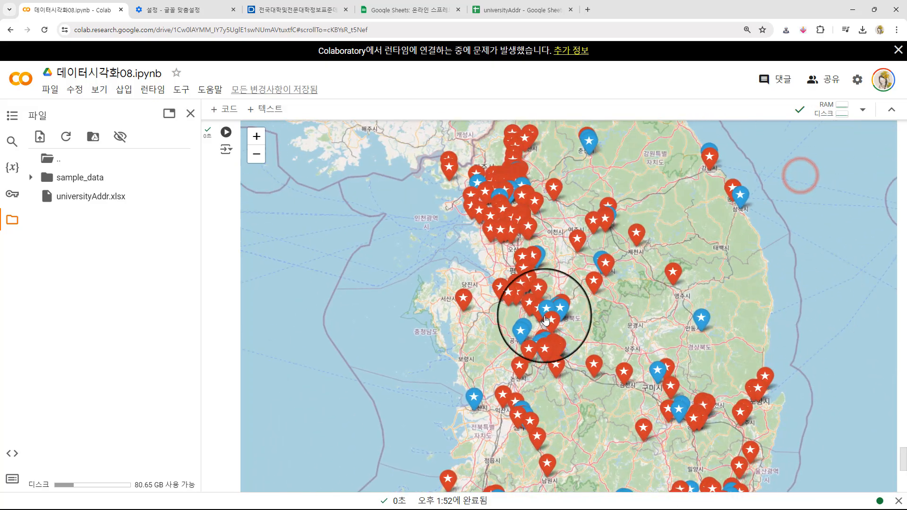
{"action": "left_click", "coordinate": [529, 304]}
{"action": "scroll", "coordinate": [523, 293], "scroll_direction": "up", "scroll_amount": 3}
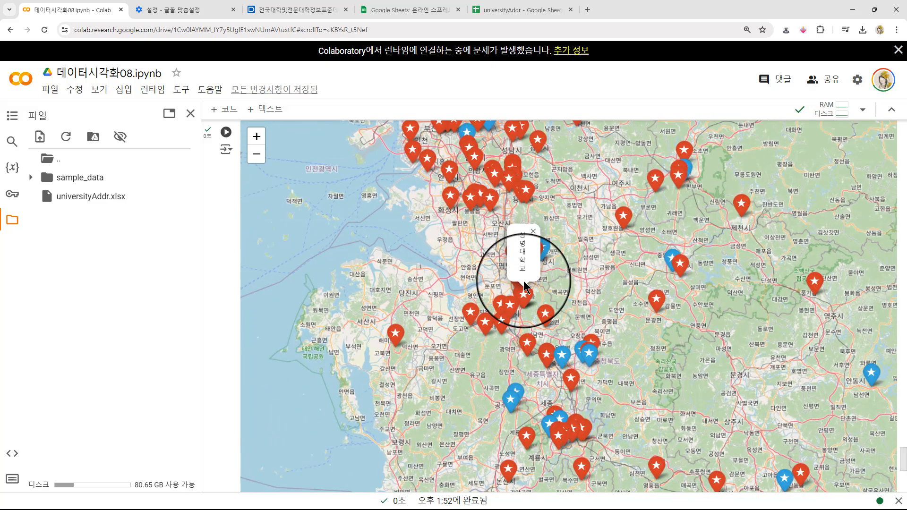
{"action": "scroll", "coordinate": [515, 331], "scroll_direction": "up", "scroll_amount": 1}
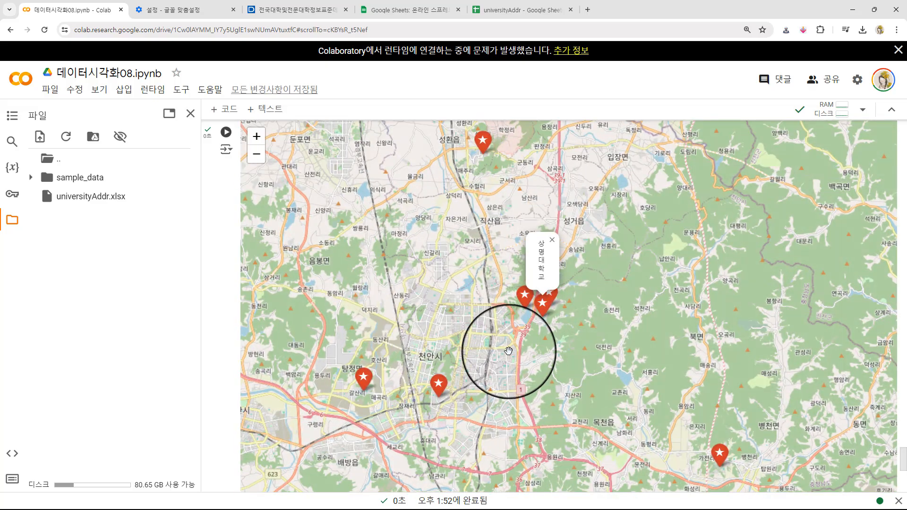
{"action": "scroll", "coordinate": [514, 350], "scroll_direction": "down", "scroll_amount": 2}
{"action": "left_click_drag", "start_coordinate": [515, 391], "coordinate": [503, 302]}
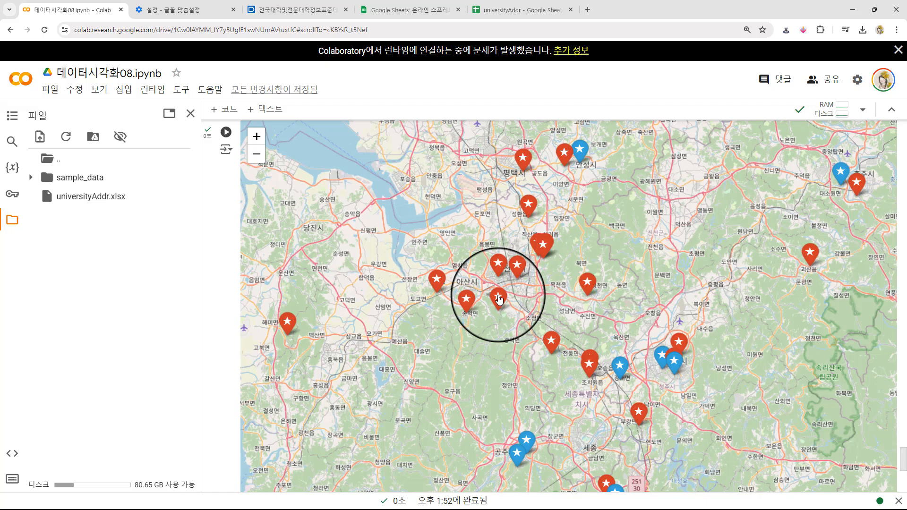
- Read the name popups of the individual red markers around Asan and Cheonan
{"action": "left_click", "coordinate": [499, 299]}
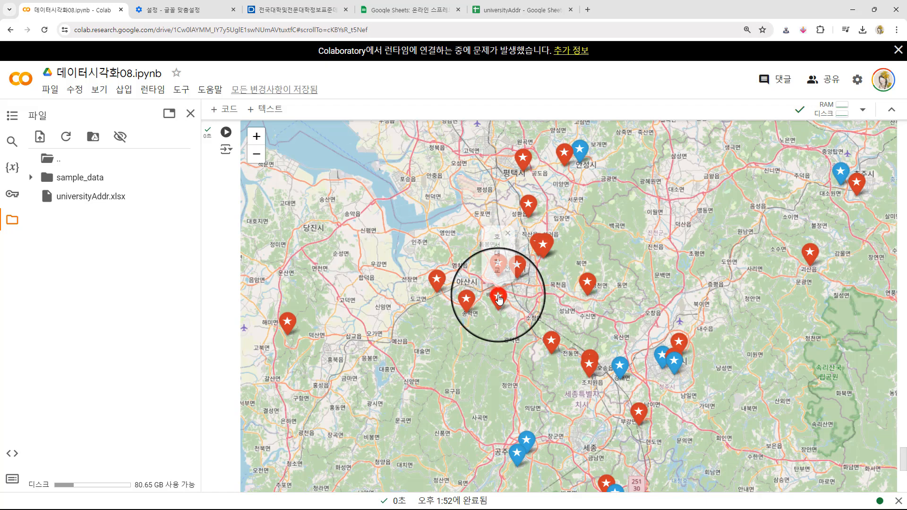
{"action": "left_click", "coordinate": [437, 281]}
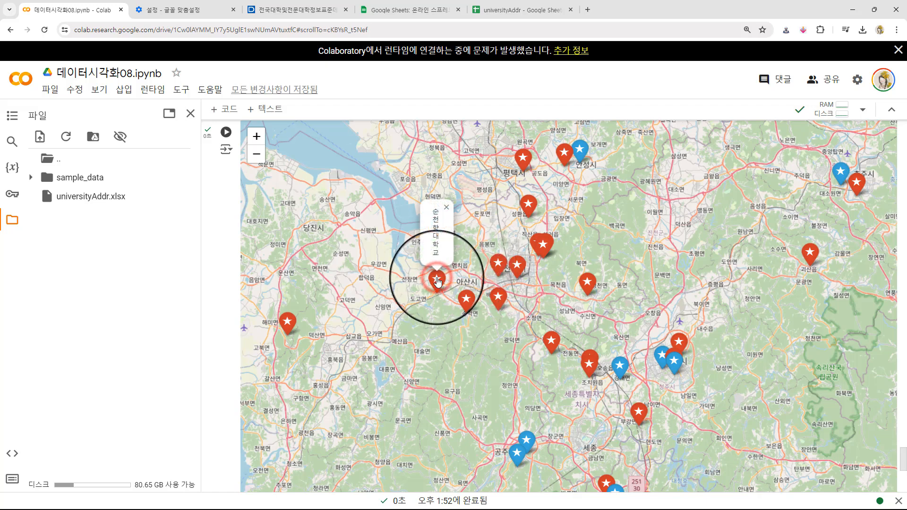
{"action": "left_click", "coordinate": [500, 266]}
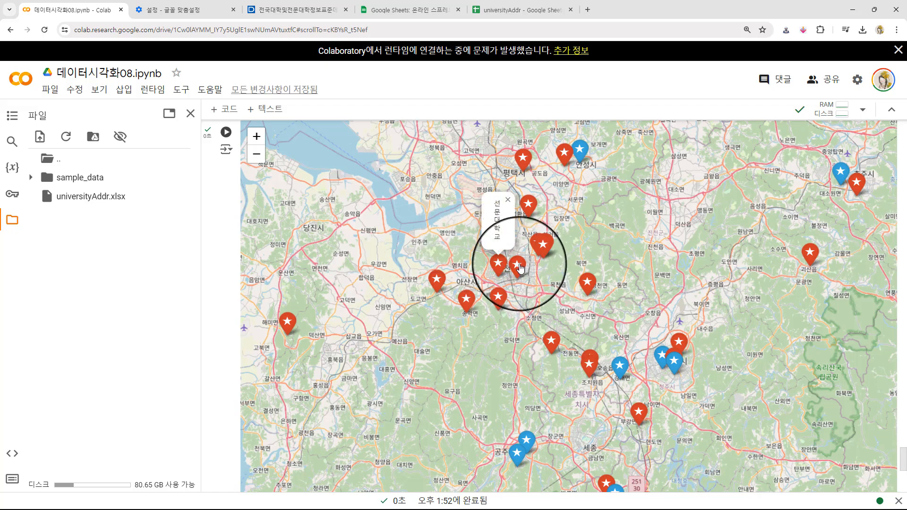
{"action": "left_click", "coordinate": [519, 266]}
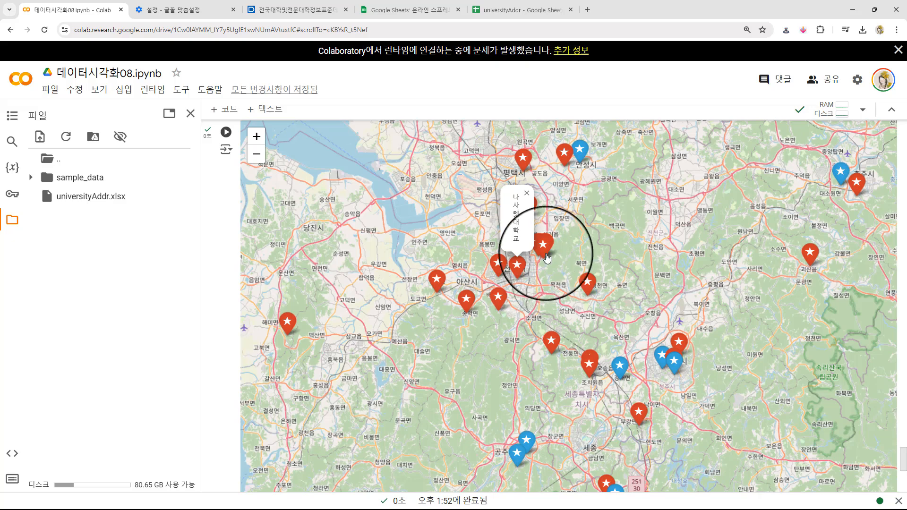
{"action": "scroll", "coordinate": [545, 259], "scroll_direction": "up", "scroll_amount": 1}
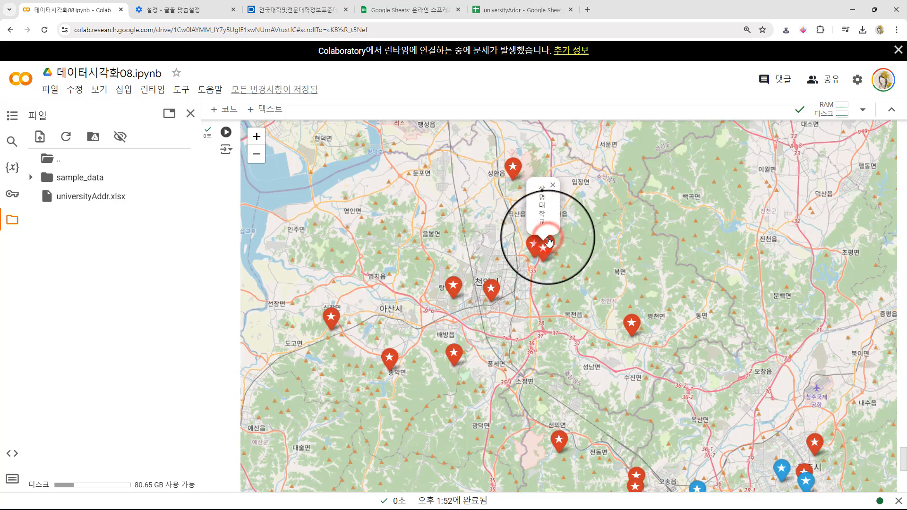
{"action": "left_click", "coordinate": [633, 327]}
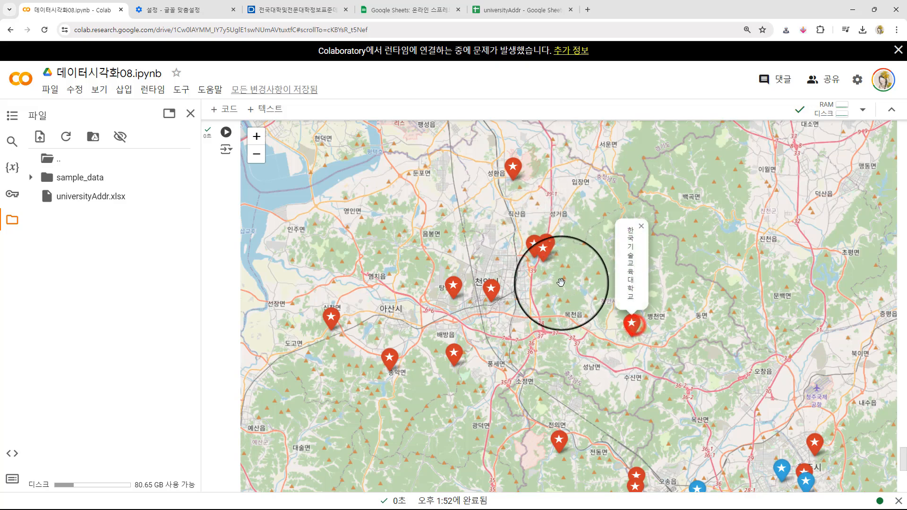
- Examine the closely spaced group of red markers northeast of Cheonan in close-up
{"action": "double_click", "coordinate": [567, 278]}
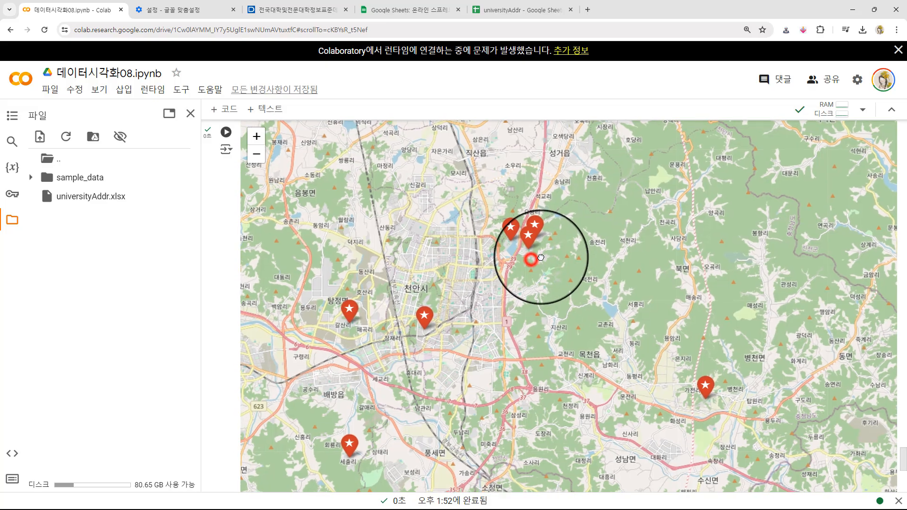
{"action": "left_click", "coordinate": [531, 262]}
{"action": "left_click_drag", "start_coordinate": [537, 258], "coordinate": [617, 239]}
{"action": "scroll", "coordinate": [617, 239], "scroll_direction": "down", "scroll_amount": 3}
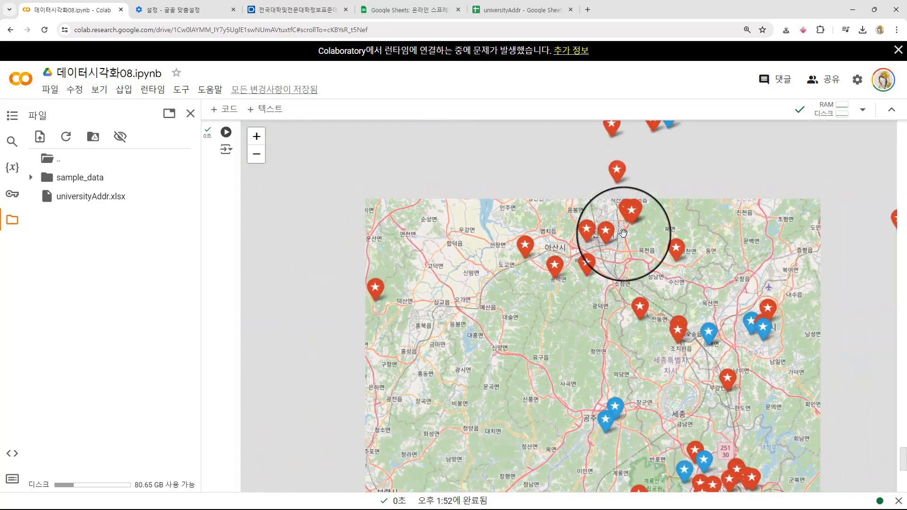
{"action": "left_click_drag", "start_coordinate": [522, 310], "coordinate": [462, 292]}
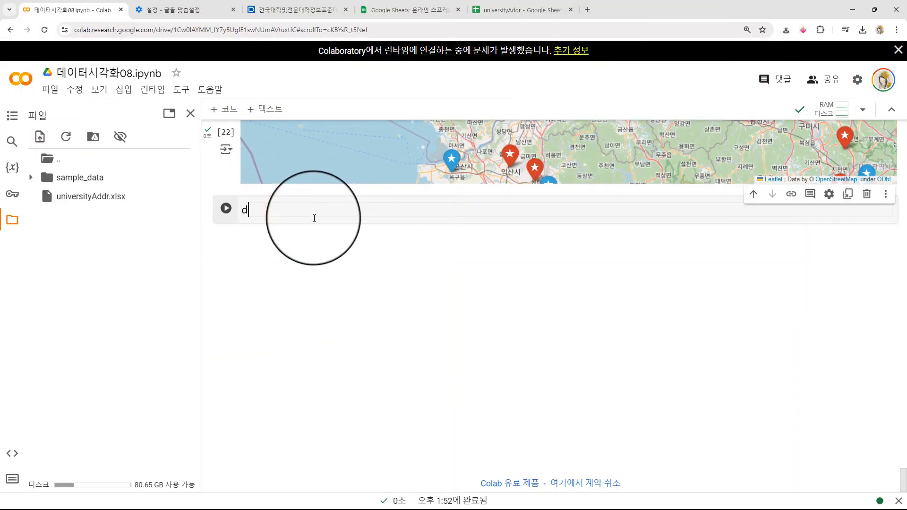
- Display the df dataframe in a new cell and examine its 시도명 column
{"action": "type", "text": "f"}
{"action": "key", "text": "shift+Return"}
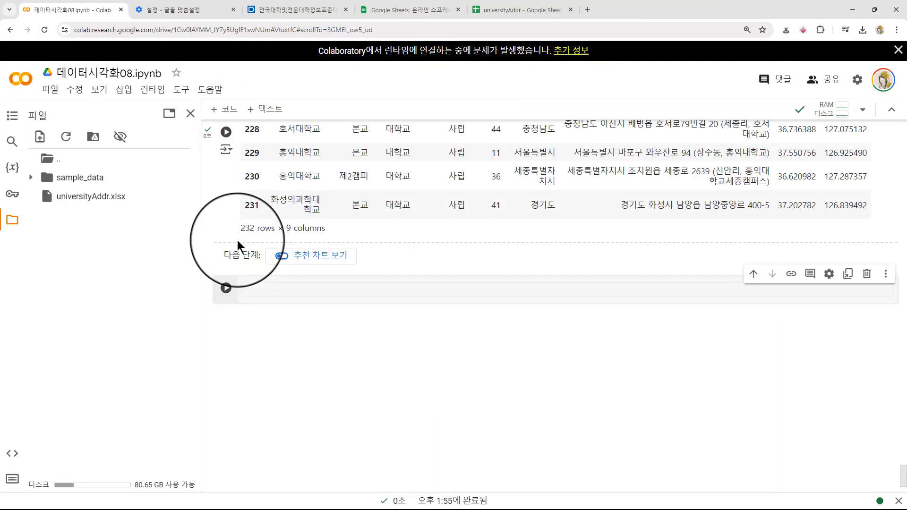
{"action": "scroll", "coordinate": [523, 254], "scroll_direction": "up", "scroll_amount": 7}
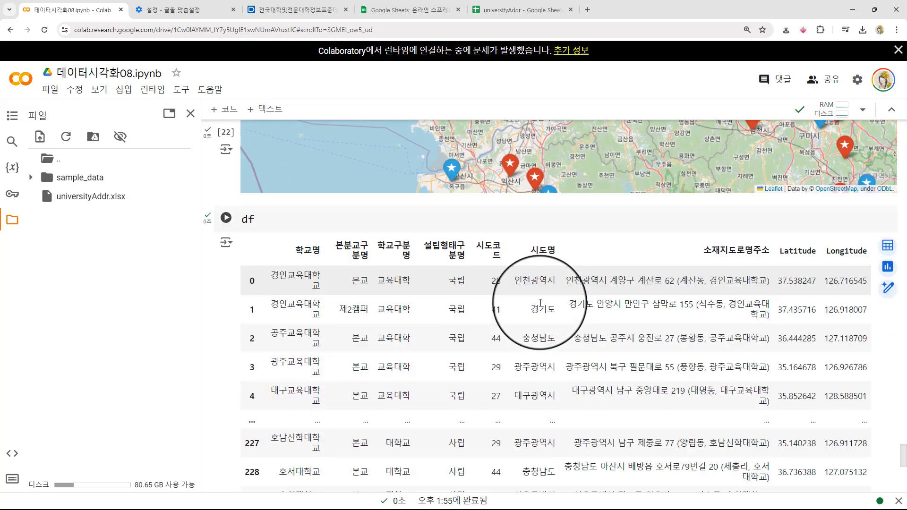
{"action": "scroll", "coordinate": [490, 396], "scroll_direction": "down", "scroll_amount": 3}
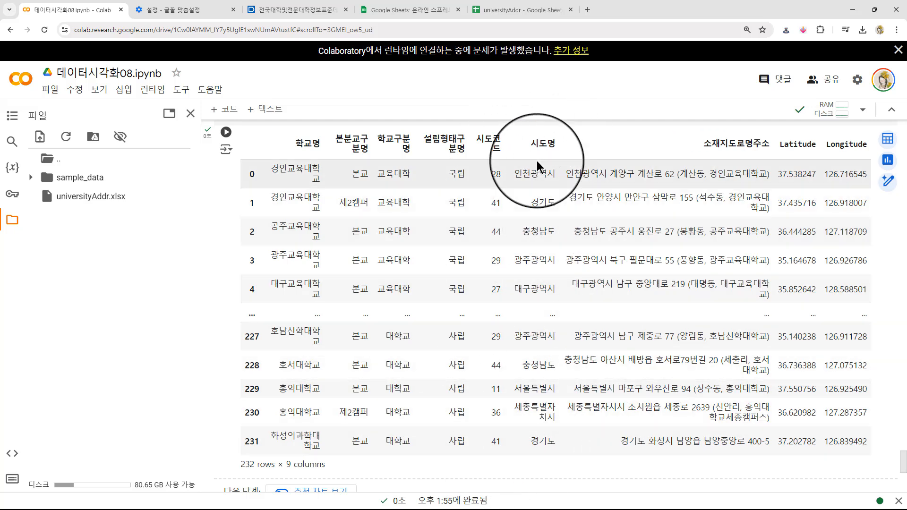
{"action": "key", "text": "shift+Return"}
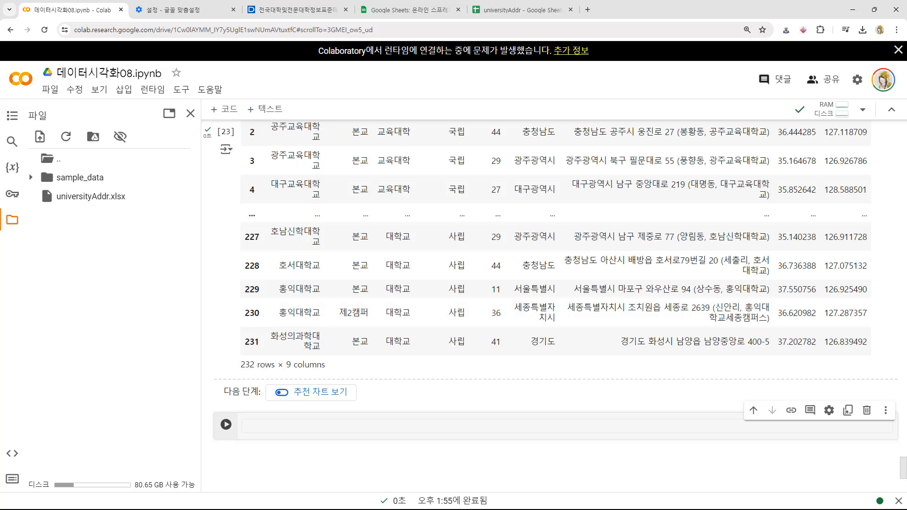
- In the empty cell, define df_chungchung as df[df['시도명'].str.contains('충청')]
{"action": "left_click", "coordinate": [321, 433]}
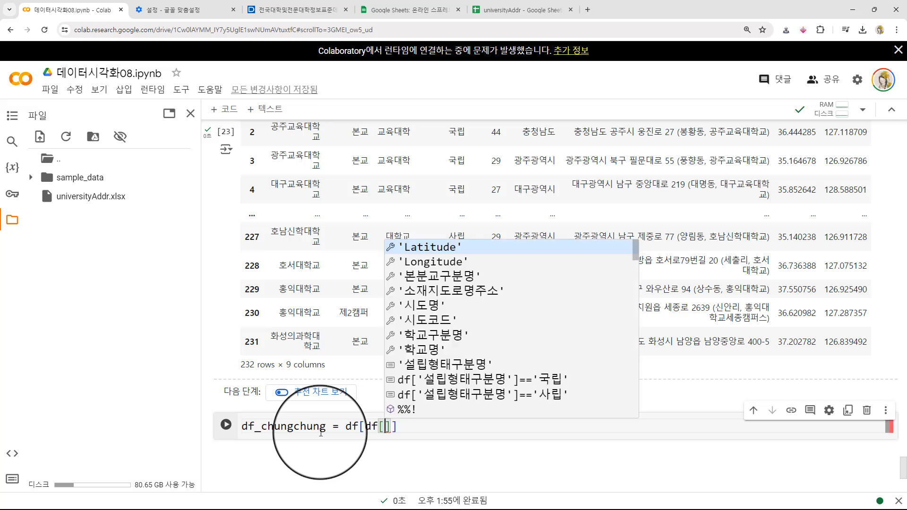
{"action": "key", "text": "Down"}
{"action": "key", "text": "Down"}
{"action": "key", "text": "Down"}
{"action": "key", "text": "Down"}
{"action": "key", "text": "Return"}
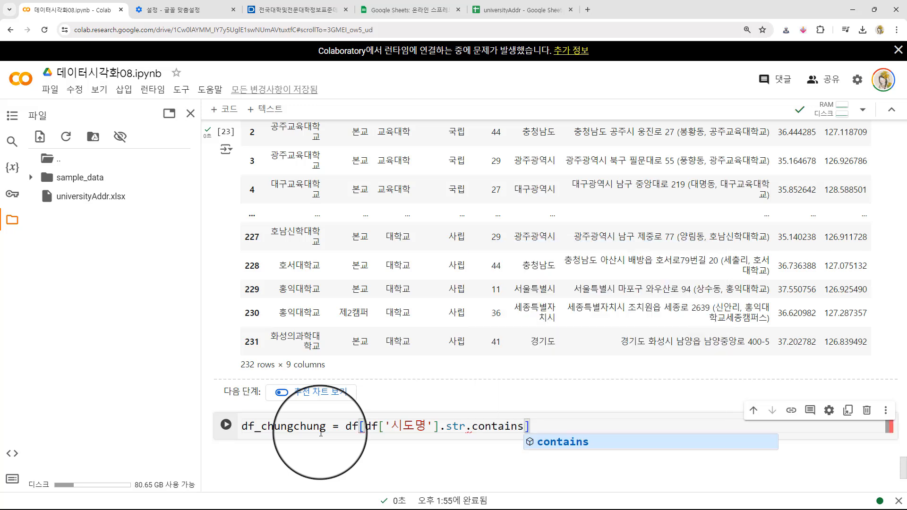
{"action": "key", "text": "Escape"}
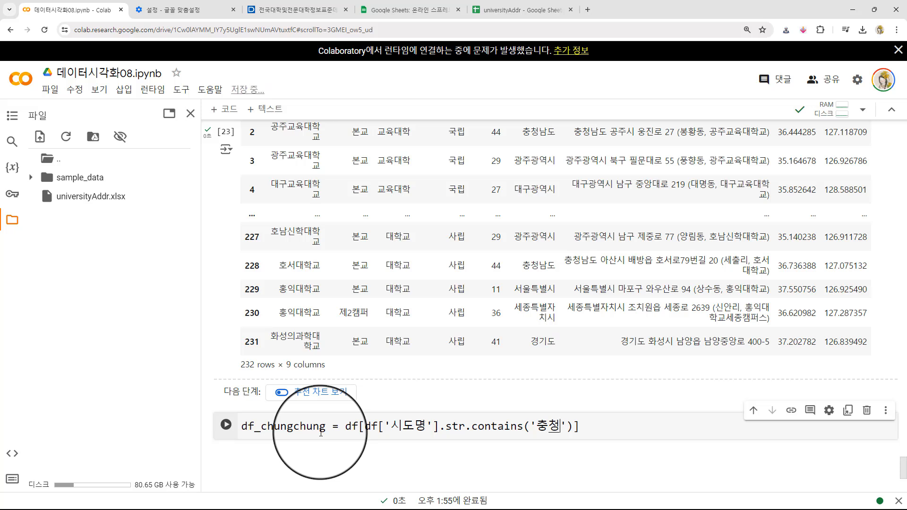
- Add a second line that outputs df_chungchung and run the cell
{"action": "key", "text": "ctrl+c"}
{"action": "key", "text": "End"}
{"action": "key", "text": "Return"}
{"action": "key", "text": "ctrl+v"}
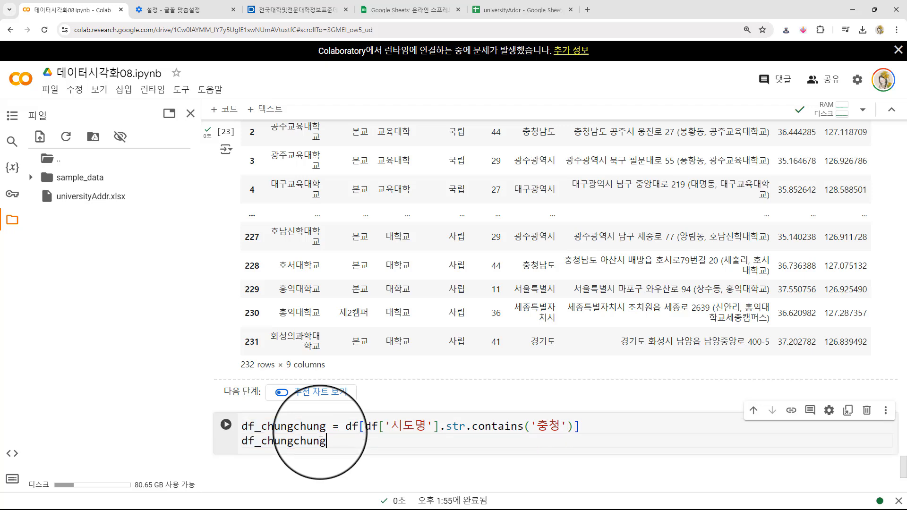
{"action": "key", "text": "shift+Return"}
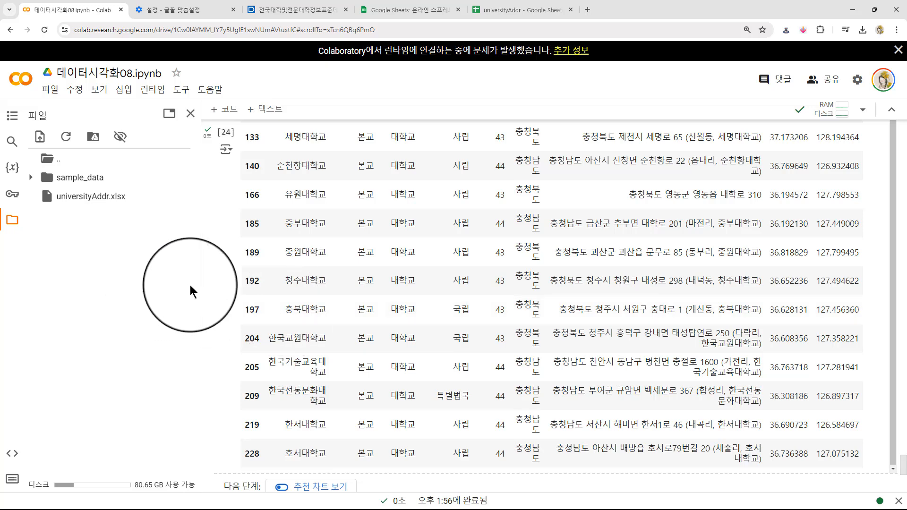
- In the empty cell below the filtered table, define map_chungchung as folium.Map(location=(36.4802,127.2890), zoom_start=12)
{"action": "left_click", "coordinate": [220, 288]}
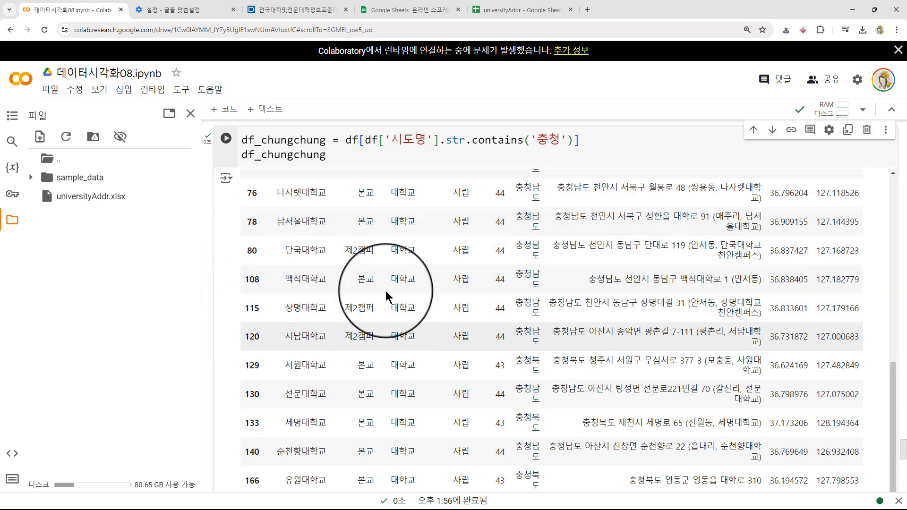
{"action": "scroll", "coordinate": [220, 336], "scroll_direction": "down", "scroll_amount": 3}
{"action": "scroll", "coordinate": [221, 335], "scroll_direction": "down", "scroll_amount": 6}
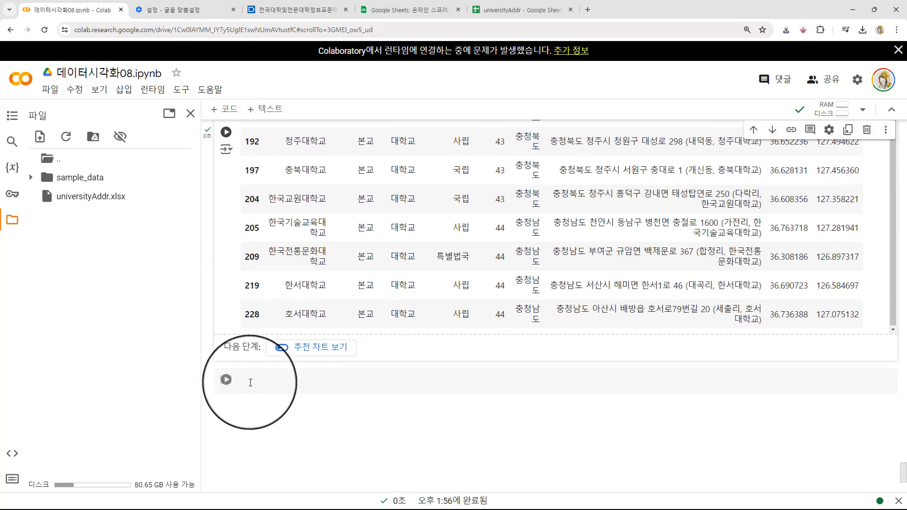
{"action": "left_click", "coordinate": [253, 384]}
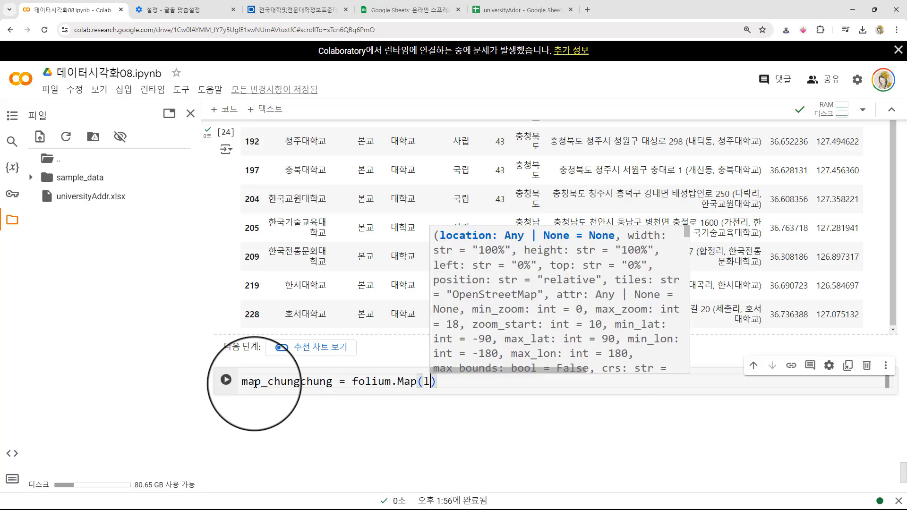
{"action": "type", "text": "location=("}
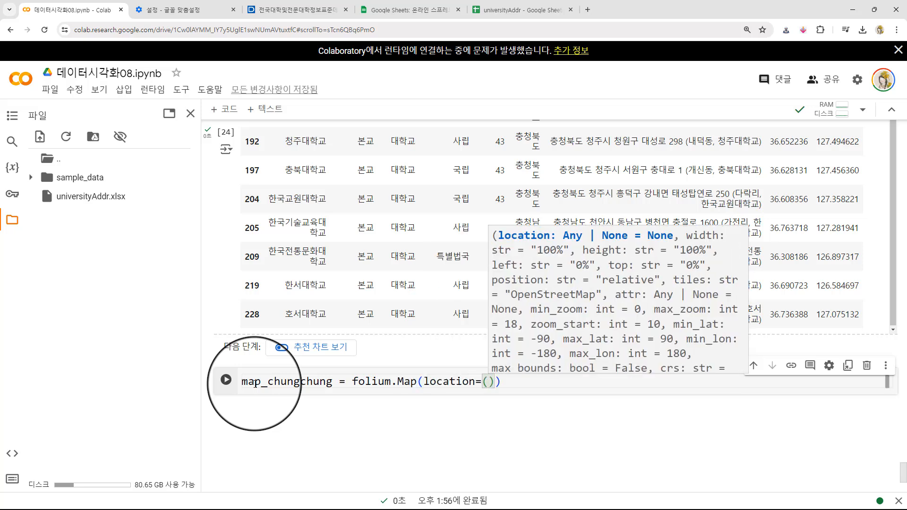
{"action": "type", "text": "36"}
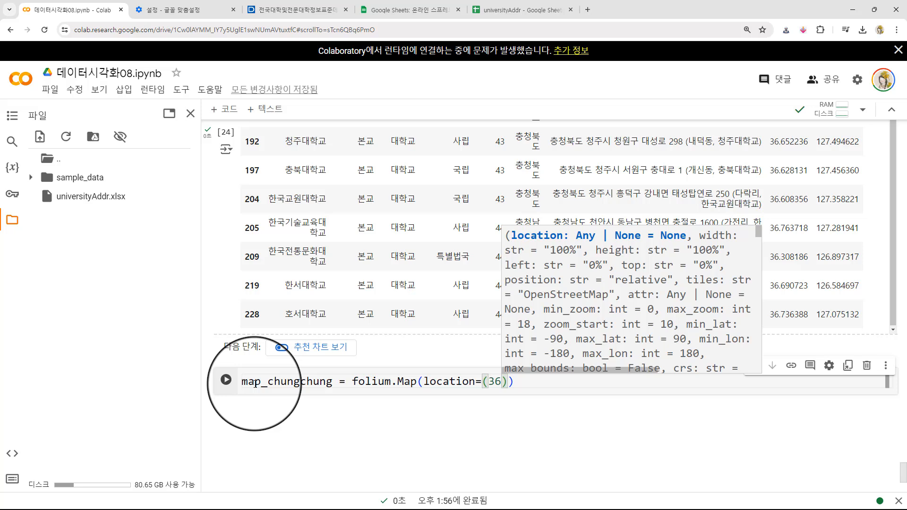
{"action": "type", "text": ".4802,"}
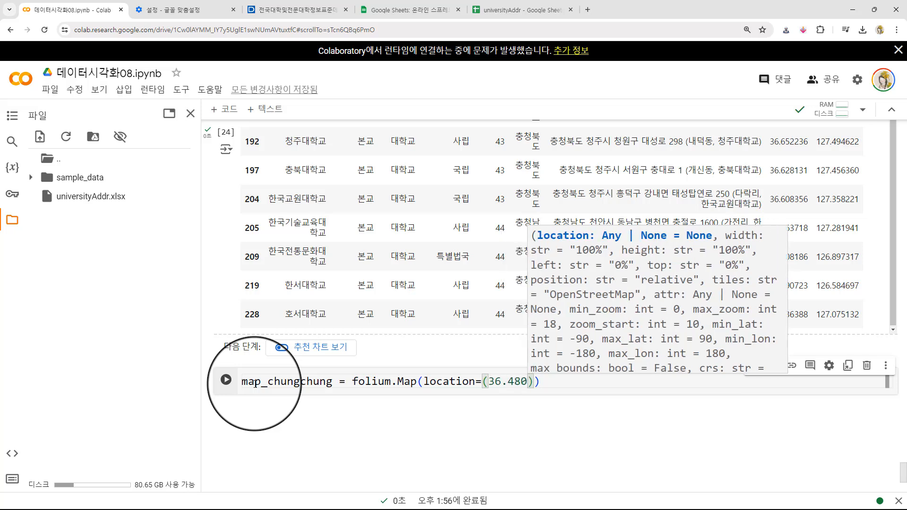
{"action": "type", "text": "127.289"}
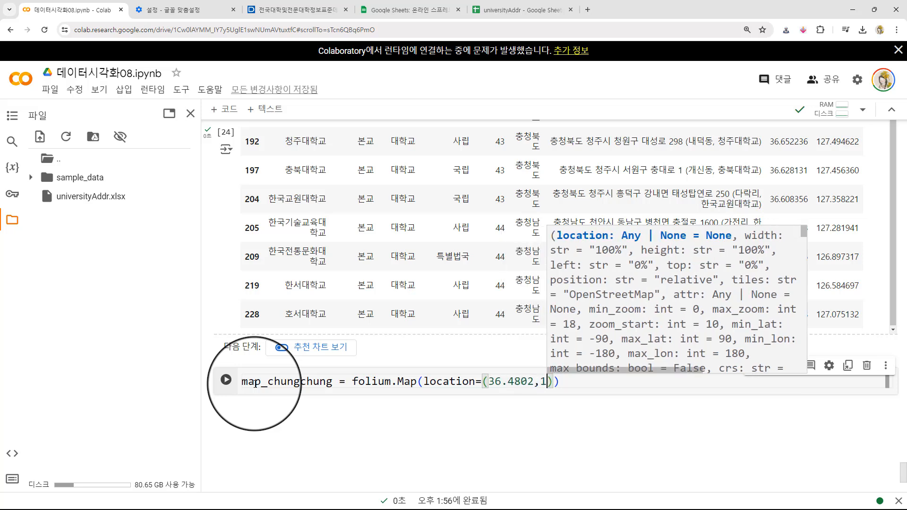
{"action": "type", "text": "0)"}
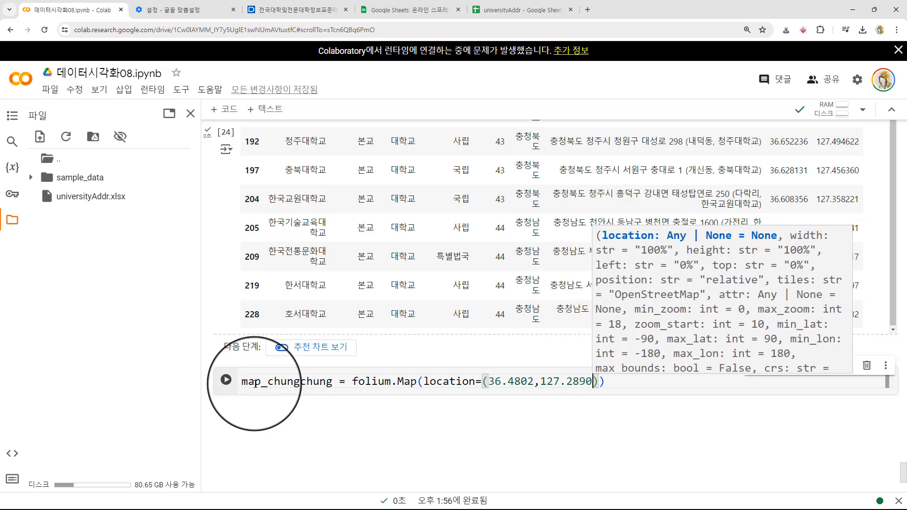
{"action": "type", "text": ", zoom_start=12"}
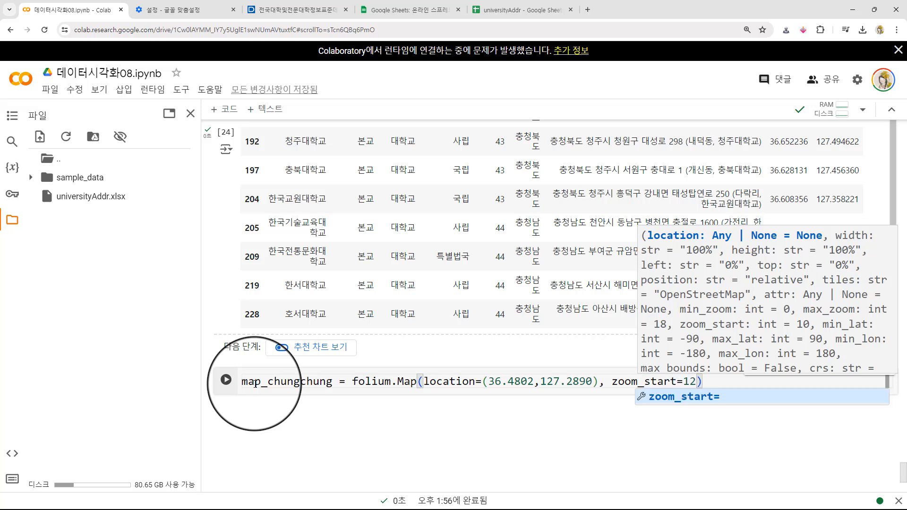
{"action": "key", "text": "Escape"}
{"action": "key", "text": "End"}
- Add a second line that outputs map_chungchung, run the cell and inspect the rendered map around Sejong
{"action": "key", "text": "Return"}
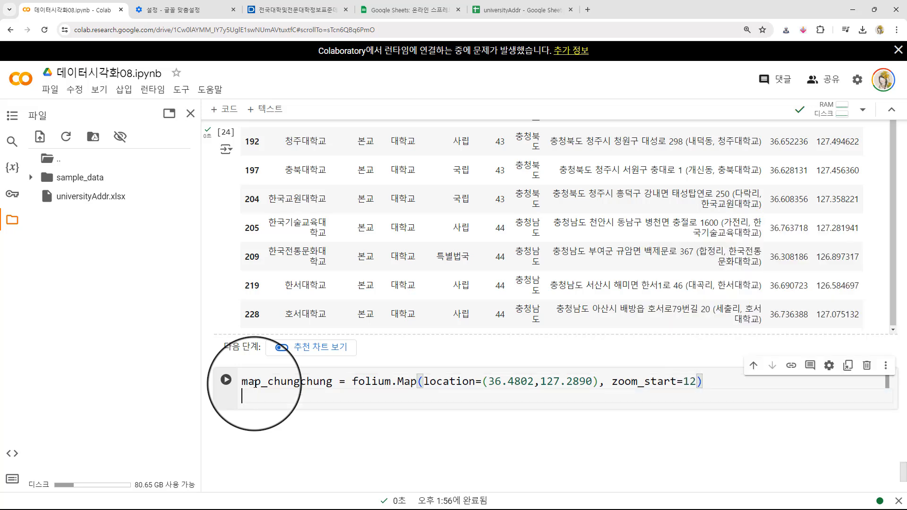
{"action": "key", "text": "shift+Return"}
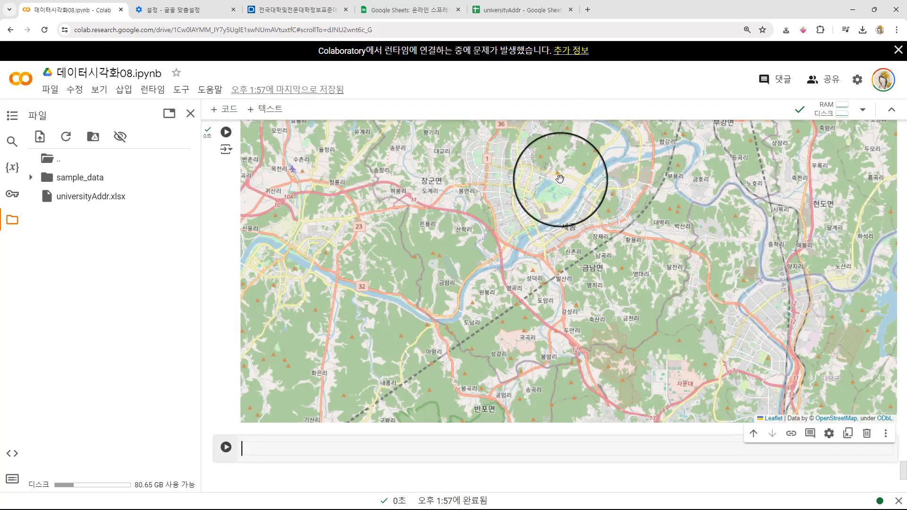
{"action": "scroll", "coordinate": [230, 269], "scroll_direction": "up", "scroll_amount": 3}
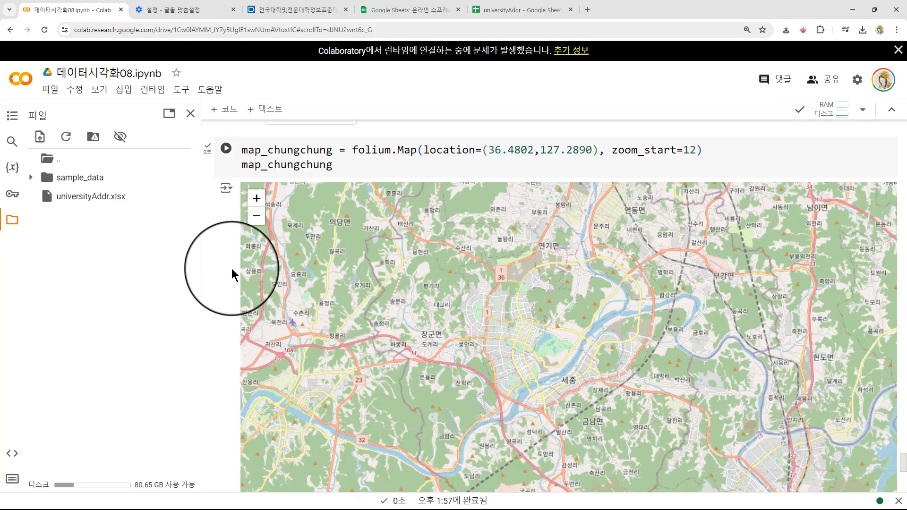
{"action": "scroll", "coordinate": [404, 284], "scroll_direction": "down", "scroll_amount": 1}
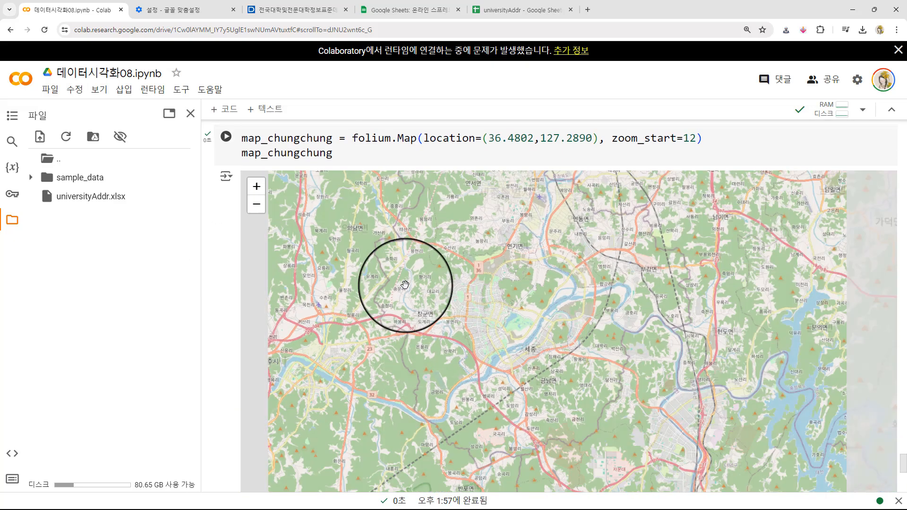
{"action": "scroll", "coordinate": [485, 299], "scroll_direction": "up", "scroll_amount": 1}
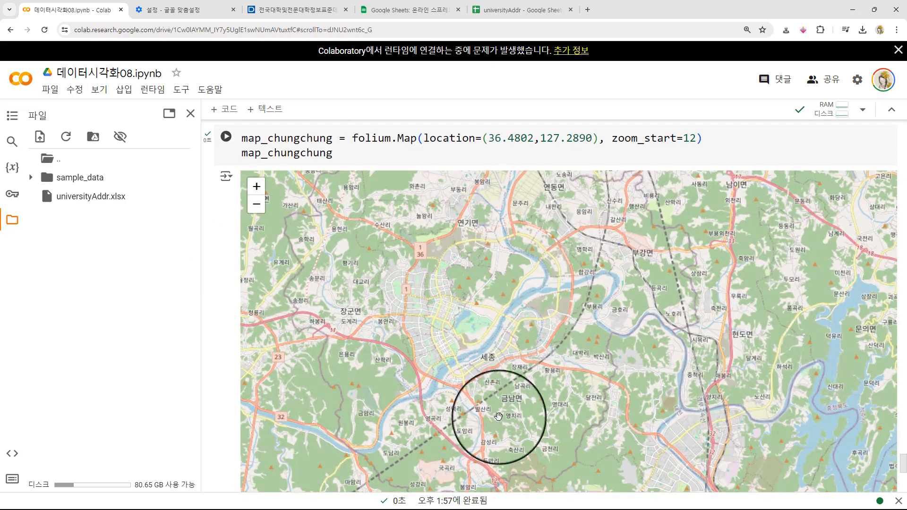
- Copy the df_private marker loop from the earlier cell into the empty cell below the new map
{"action": "left_click", "coordinate": [223, 318]}
{"action": "scroll", "coordinate": [222, 316], "scroll_direction": "down", "scroll_amount": 7}
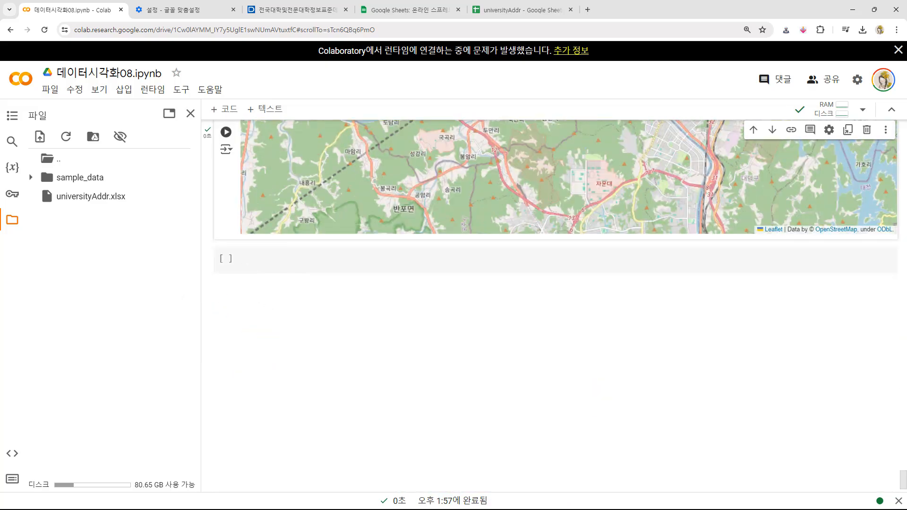
{"action": "scroll", "coordinate": [204, 237], "scroll_direction": "up", "scroll_amount": 15}
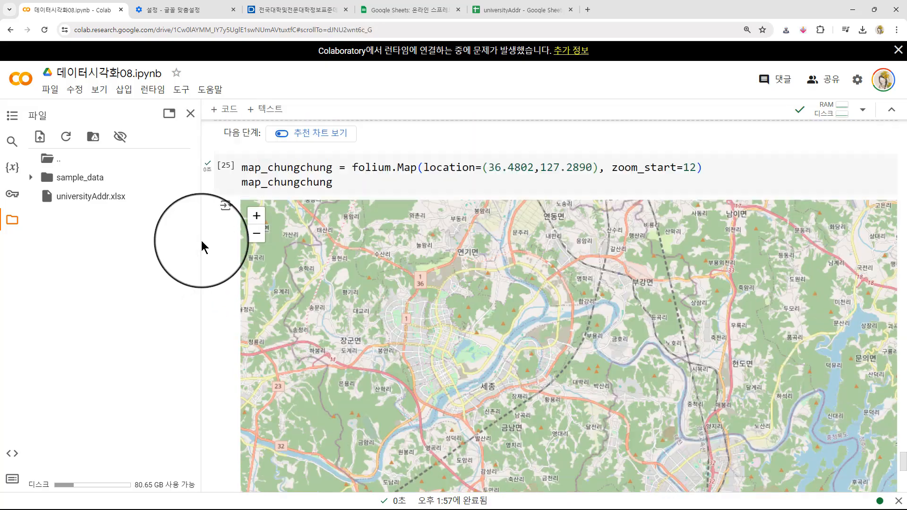
{"action": "scroll", "coordinate": [204, 237], "scroll_direction": "up", "scroll_amount": 20}
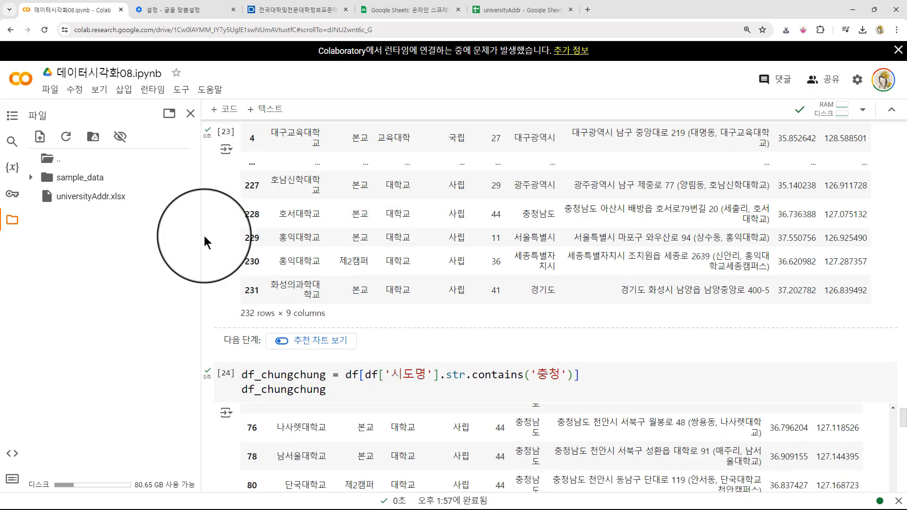
{"action": "scroll", "coordinate": [204, 234], "scroll_direction": "down", "scroll_amount": 10}
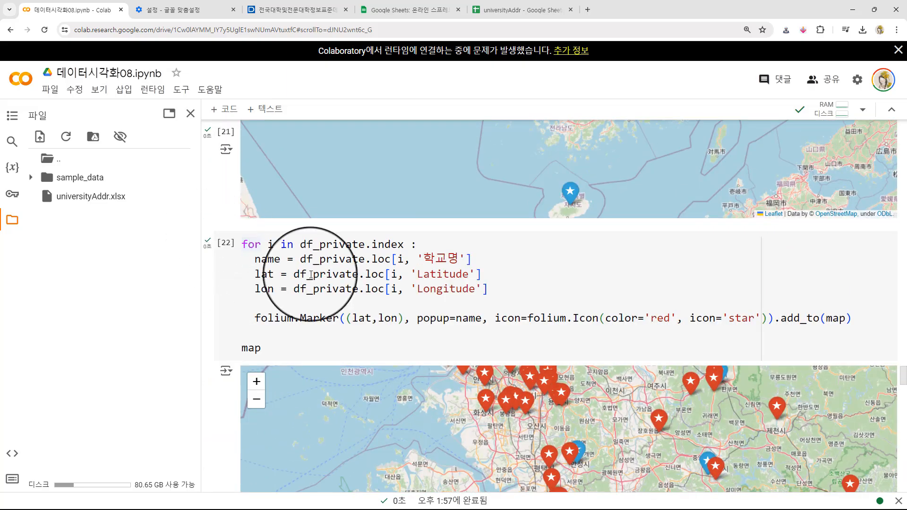
{"action": "left_click", "coordinate": [311, 211]}
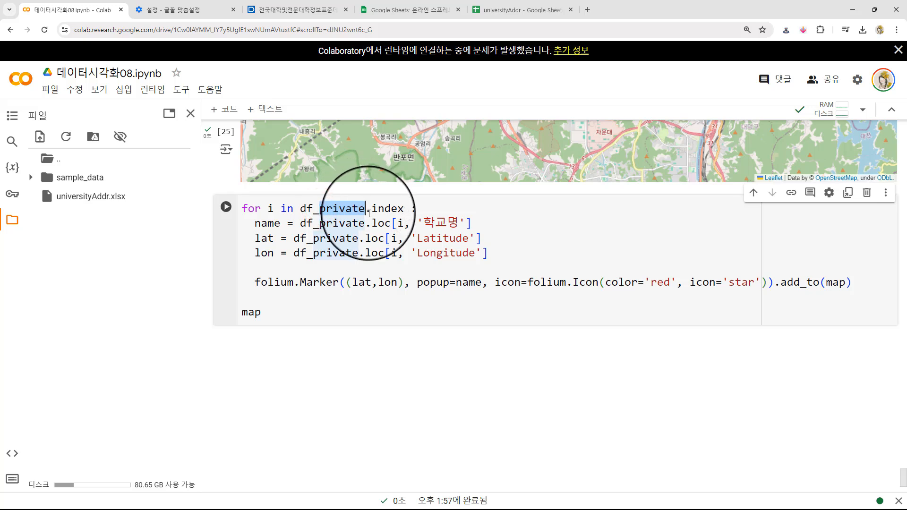
- Replace df_private with df_chungchung in the for line and in the name, lat and lon lines of the copied loop
{"action": "type", "text": "chungchung"}
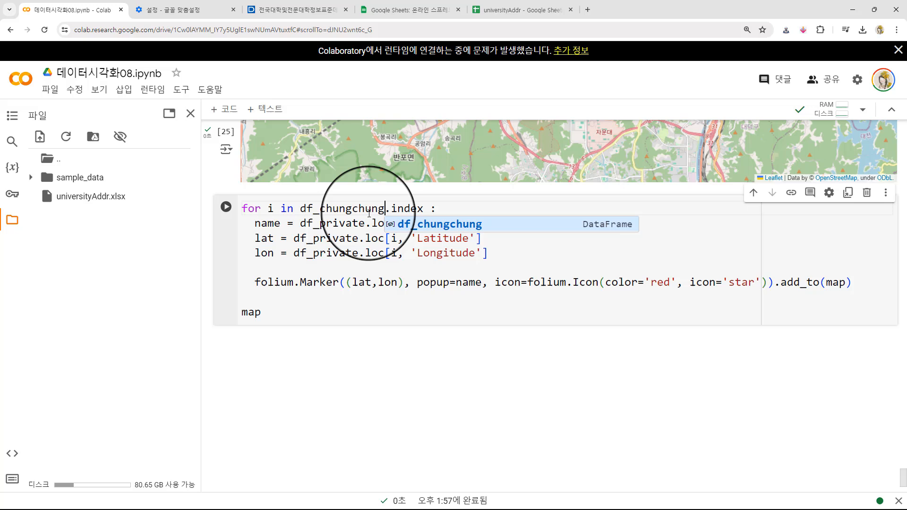
{"action": "key", "text": "Escape"}
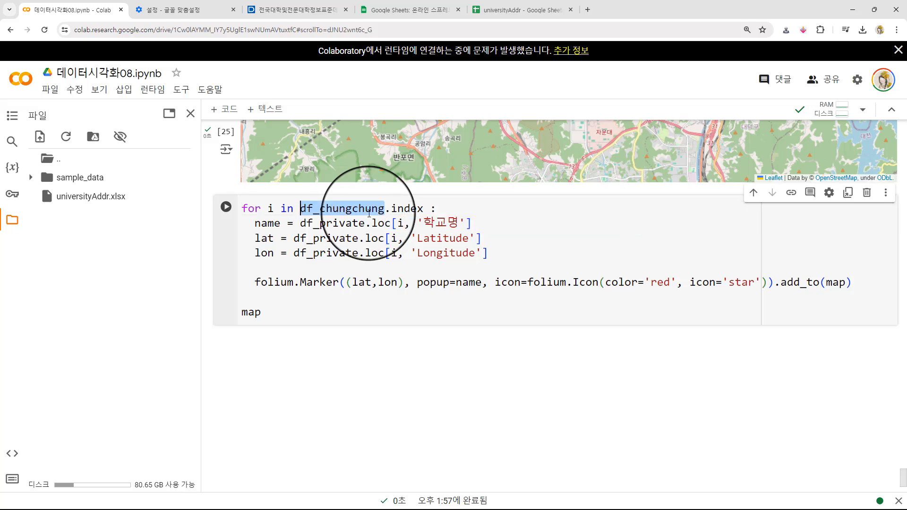
{"action": "left_click", "coordinate": [301, 224]}
{"action": "left_click_drag", "start_coordinate": [301, 223], "coordinate": [365, 219]}
{"action": "type", "text": "df_chungchung"}
{"action": "left_click", "coordinate": [294, 240]}
{"action": "left_click_drag", "start_coordinate": [294, 240], "coordinate": [359, 238]}
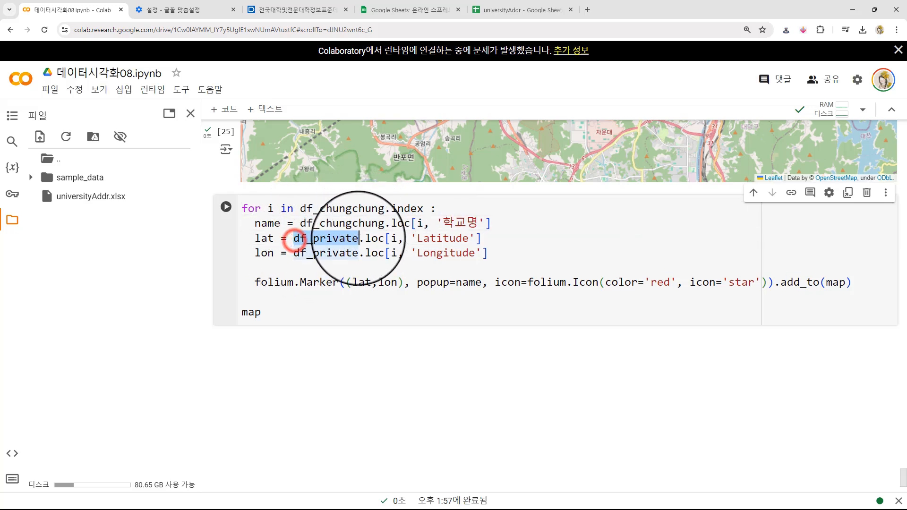
{"action": "type", "text": "df_chungchung"}
{"action": "left_click", "coordinate": [294, 254]}
{"action": "left_click_drag", "start_coordinate": [295, 254], "coordinate": [359, 254]}
{"action": "type", "text": "df_chungchung"}
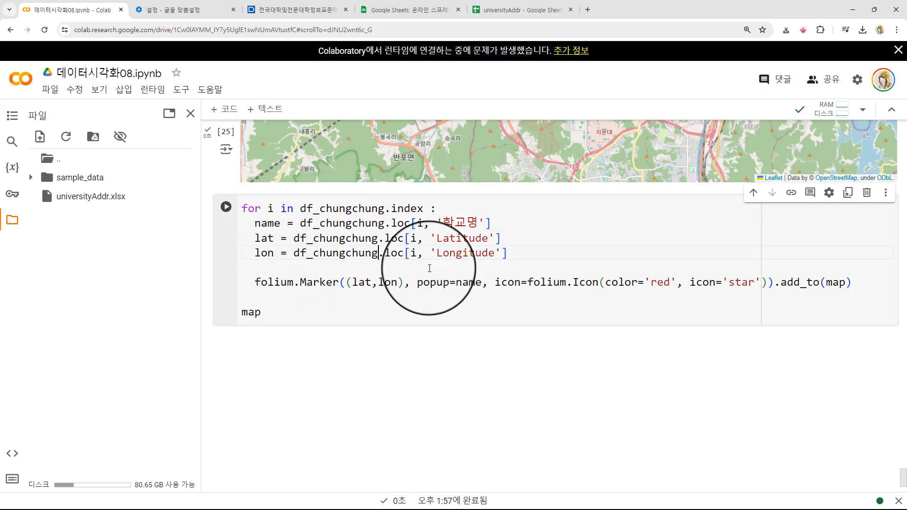
- Set the icon color in the copied loop's folium.Marker line to 'blue'
{"action": "left_click", "coordinate": [456, 291]}
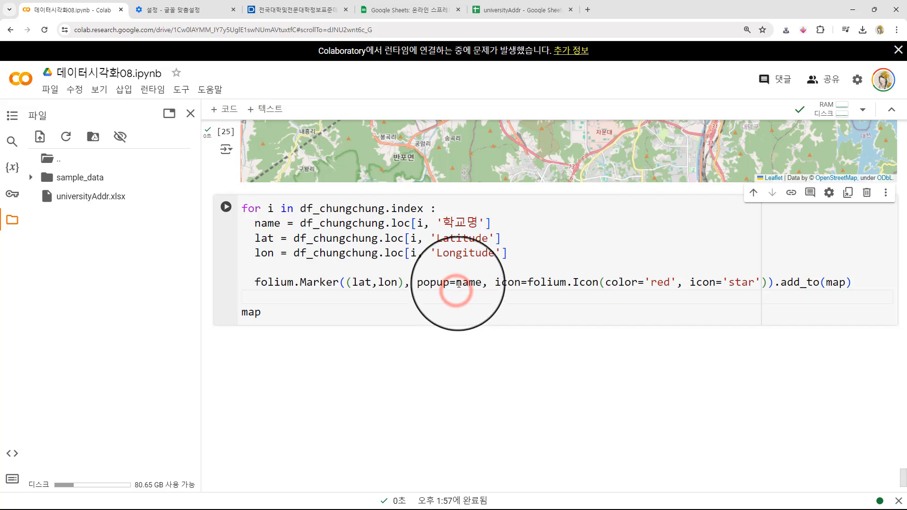
{"action": "left_click", "coordinate": [469, 282]}
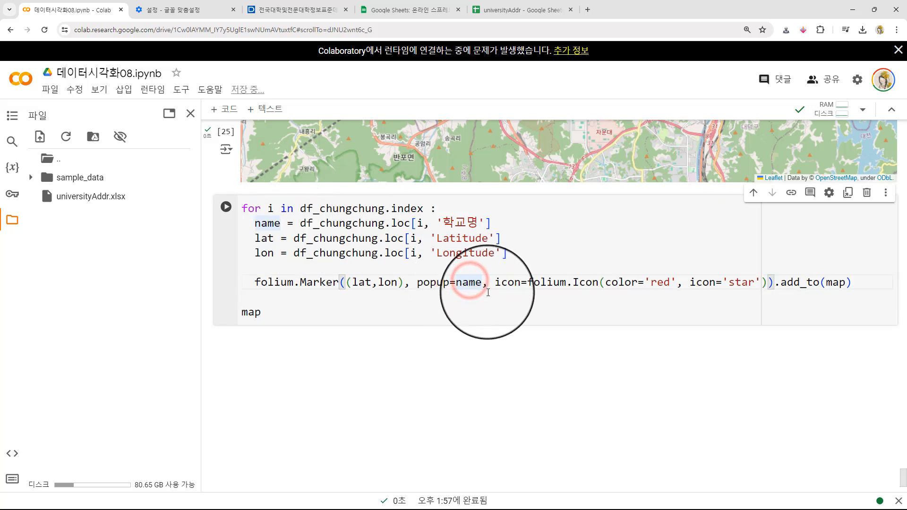
{"action": "double_click", "coordinate": [657, 283]}
{"action": "type", "text": "blue"}
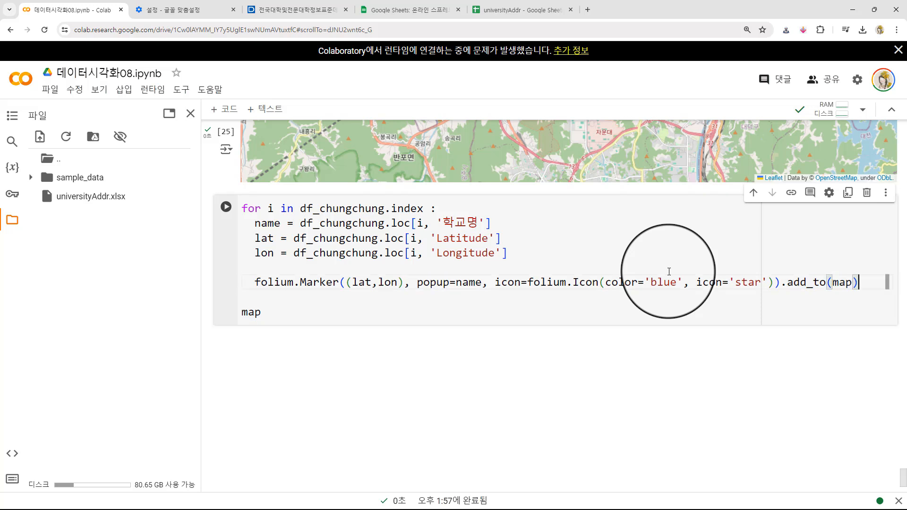
- Change both the add_to target and the final output line from map to map_chungchung, and run the cell
{"action": "type", "text": "_ch"}
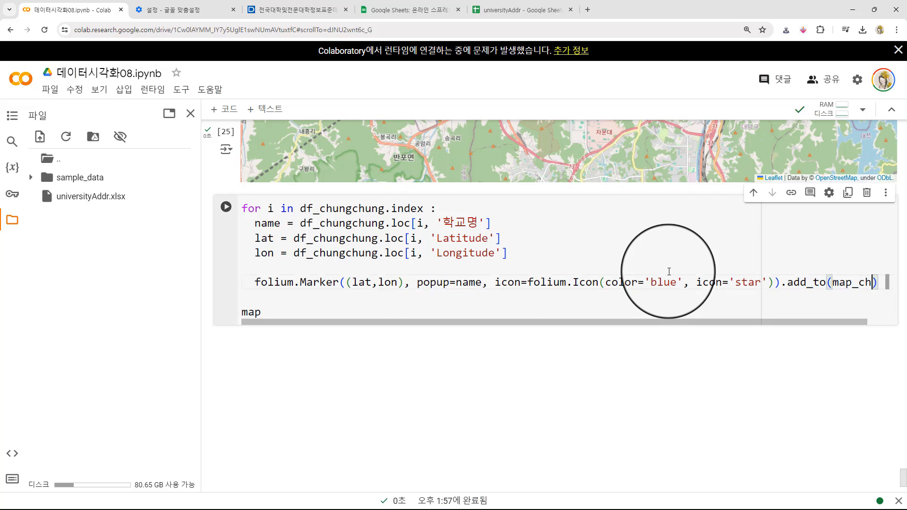
{"action": "type", "text": "ungchung"}
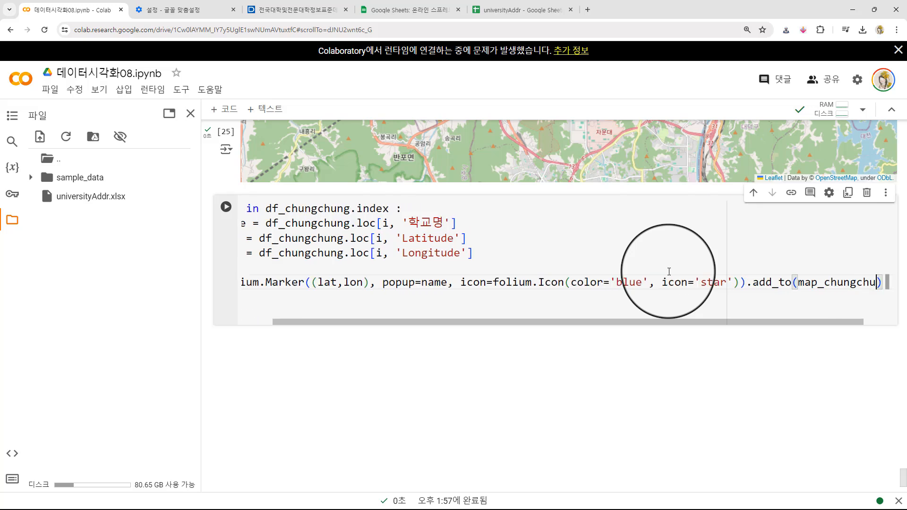
{"action": "key", "text": "Escape"}
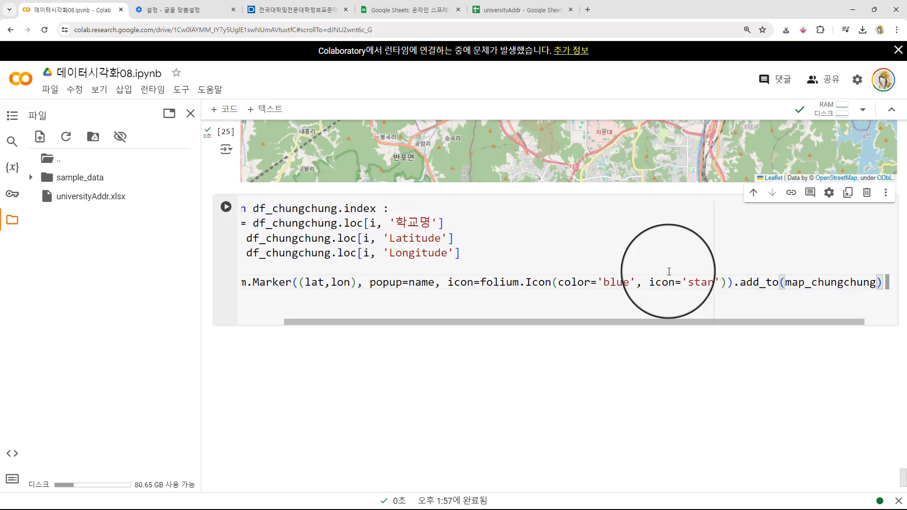
{"action": "key", "text": "Down"}
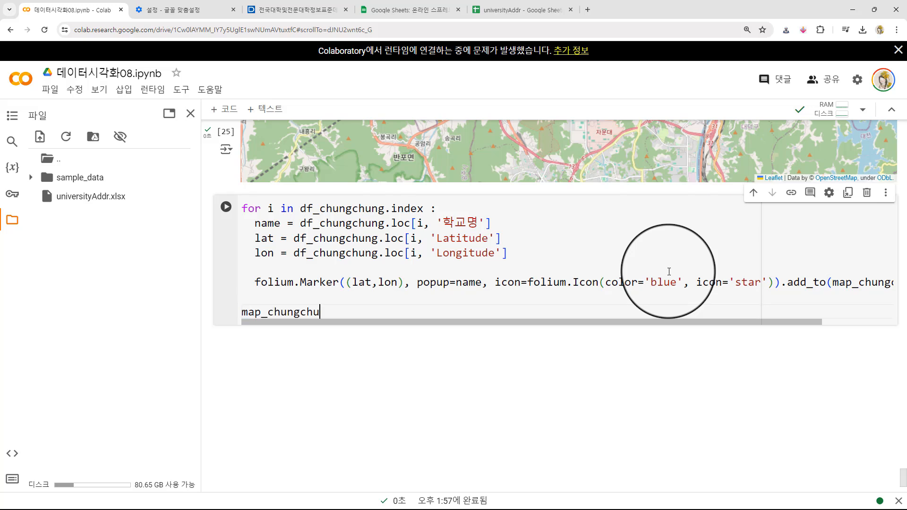
{"action": "key", "text": "shift+Return"}
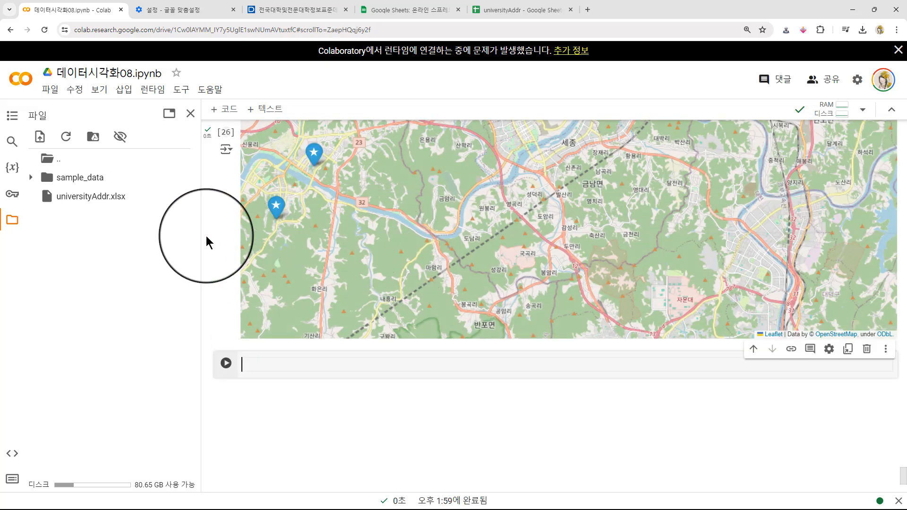
- Examine how the blue university markers are spread across the Chungcheong region at a wider map scale
{"action": "scroll", "coordinate": [213, 242], "scroll_direction": "up", "scroll_amount": 2}
{"action": "scroll", "coordinate": [633, 270], "scroll_direction": "down", "scroll_amount": 3}
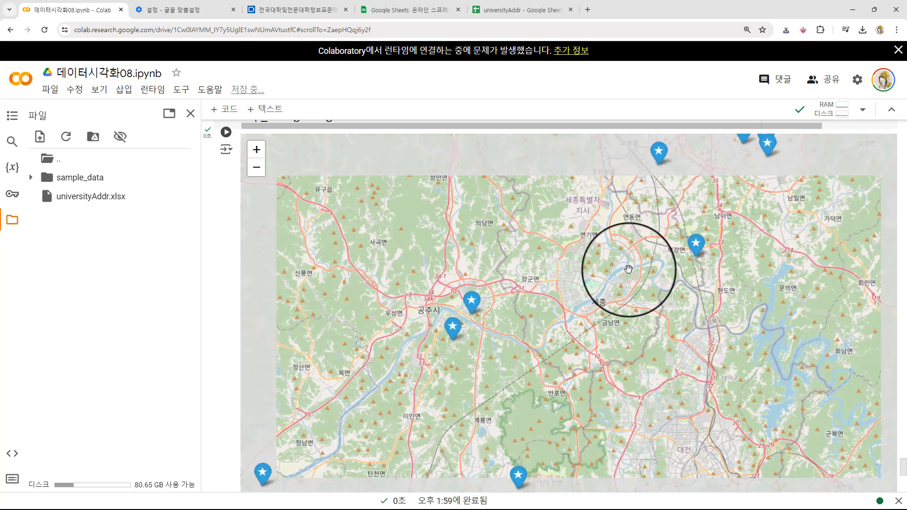
{"action": "scroll", "coordinate": [631, 273], "scroll_direction": "down", "scroll_amount": 2}
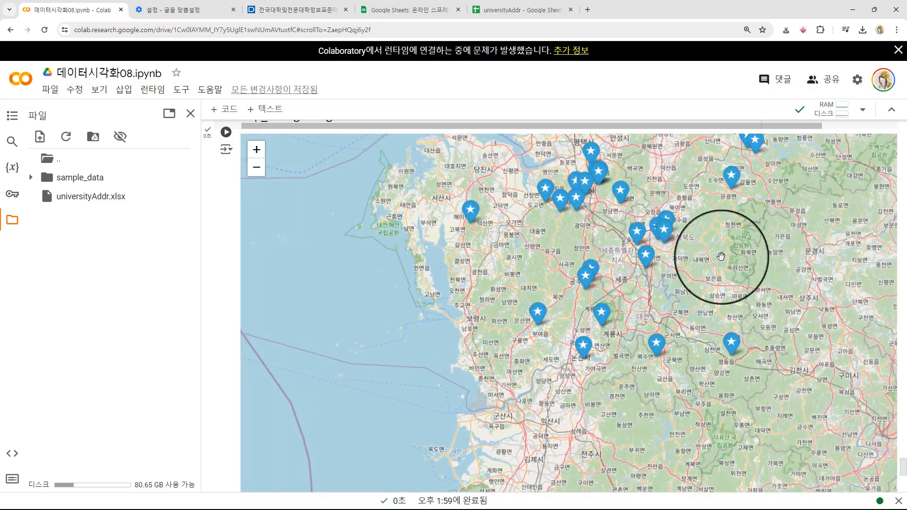
{"action": "left_click_drag", "start_coordinate": [723, 272], "coordinate": [596, 336]}
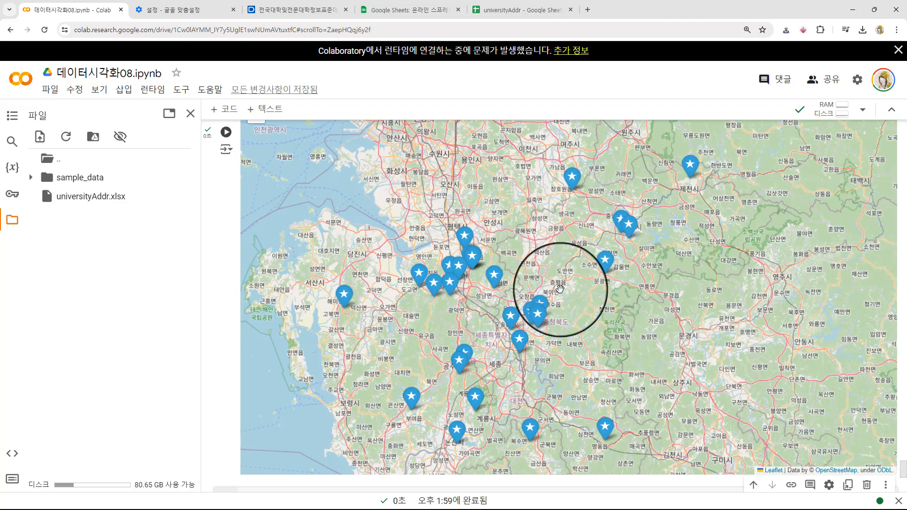
{"action": "scroll", "coordinate": [658, 290], "scroll_direction": "down", "scroll_amount": 2}
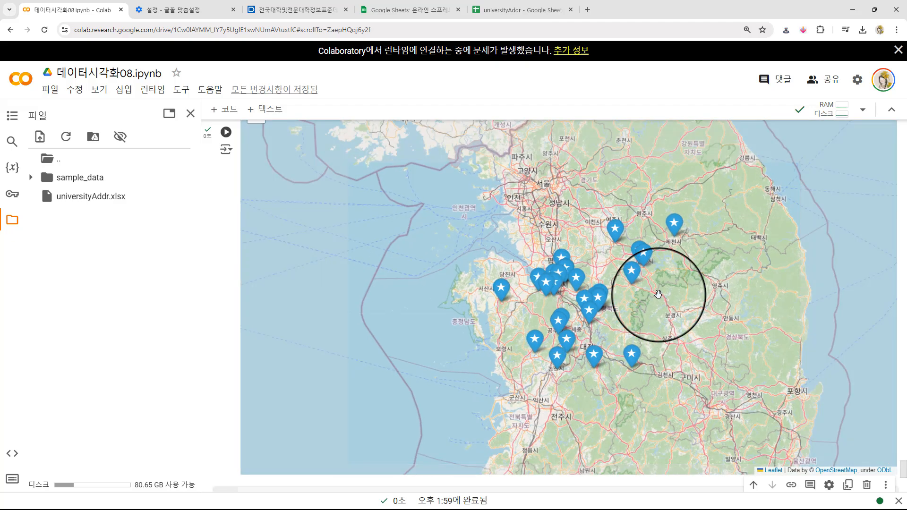
- Examine the clusters of blue university markers on the Chungcheong map at a closer scale
{"action": "scroll", "coordinate": [661, 294], "scroll_direction": "up", "scroll_amount": 1}
{"action": "scroll", "coordinate": [661, 294], "scroll_direction": "up", "scroll_amount": 1}
{"action": "left_click_drag", "start_coordinate": [616, 325], "coordinate": [655, 313]}
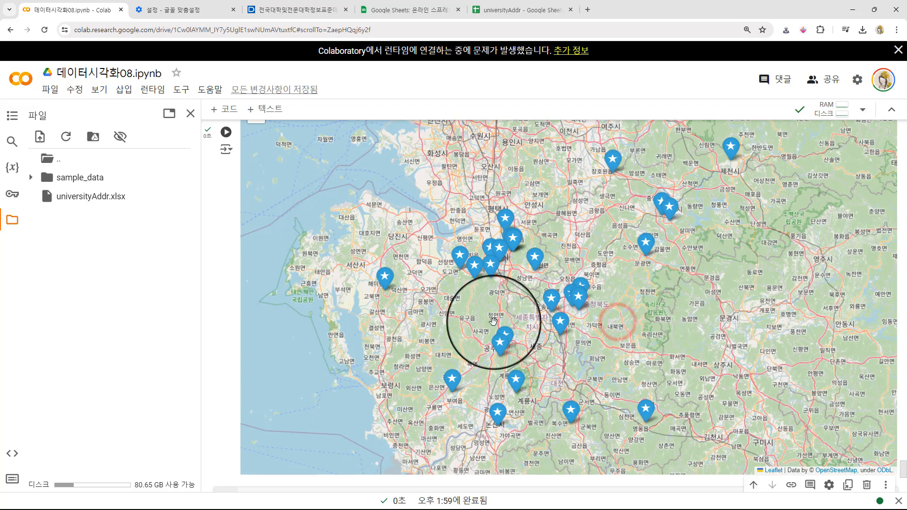
{"action": "key", "text": "Down"}
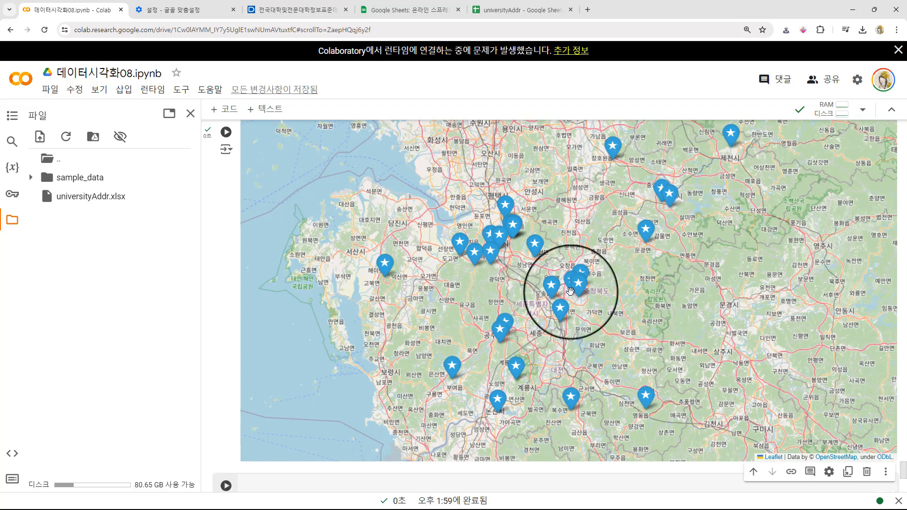
{"action": "key", "text": "Down"}
{"action": "key", "text": "alt+Tab"}
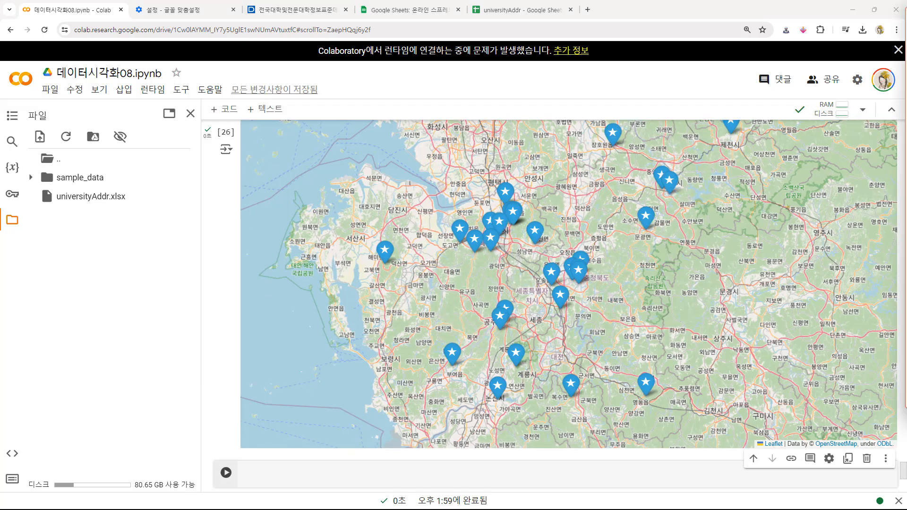
{"action": "left_click", "coordinate": [206, 324]}
{"action": "scroll", "coordinate": [204, 317], "scroll_direction": "down", "scroll_amount": 3}
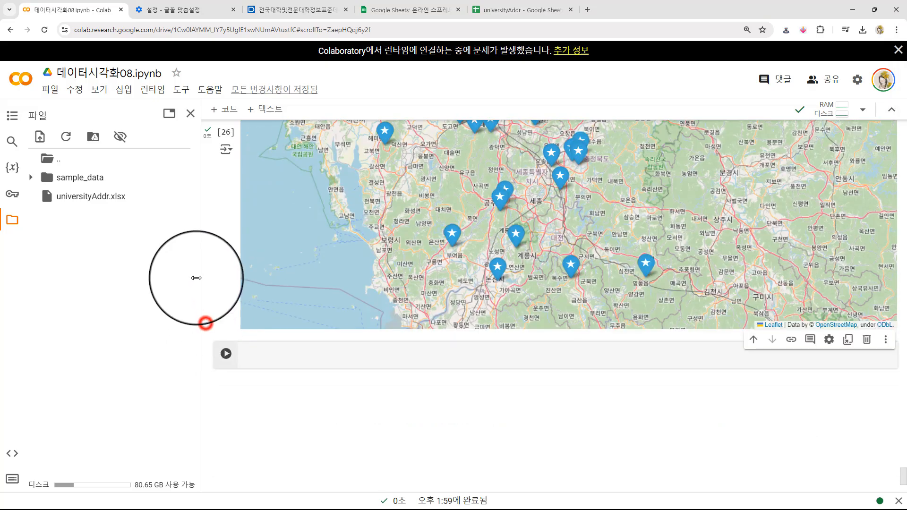
- Review the df_chungchung marker loop above the map, especially its name, lat and lon lines
{"action": "scroll", "coordinate": [208, 259], "scroll_direction": "up", "scroll_amount": 5}
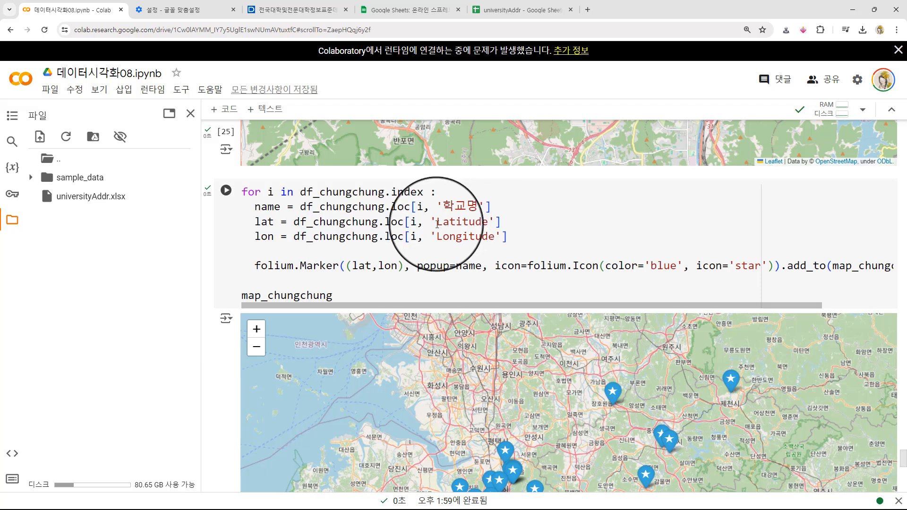
{"action": "mouse_move", "coordinate": [322, 242]}
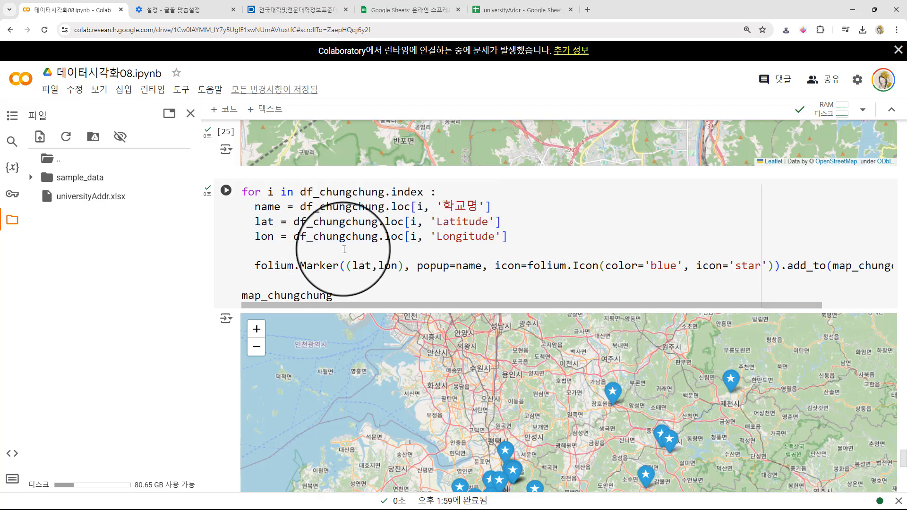
{"action": "left_click", "coordinate": [344, 295]}
{"action": "left_click_drag", "start_coordinate": [344, 295], "coordinate": [213, 169]}
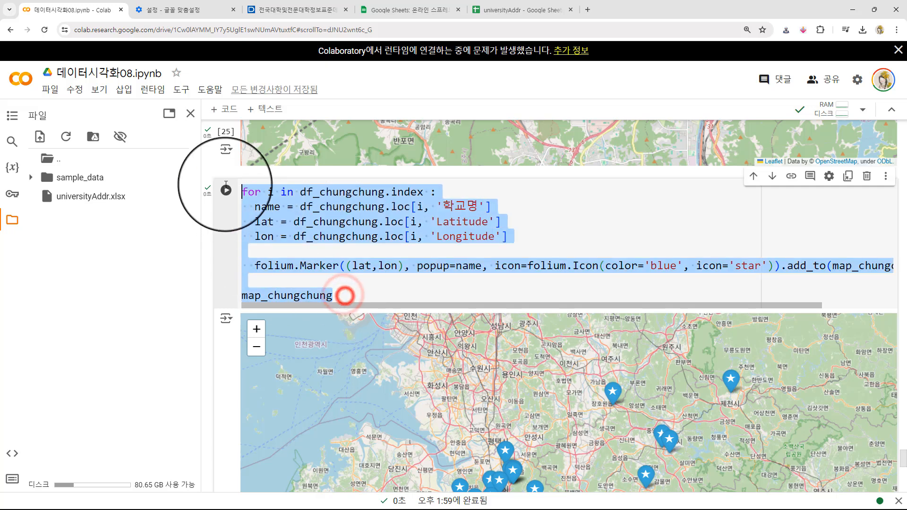
{"action": "left_click", "coordinate": [375, 285]}
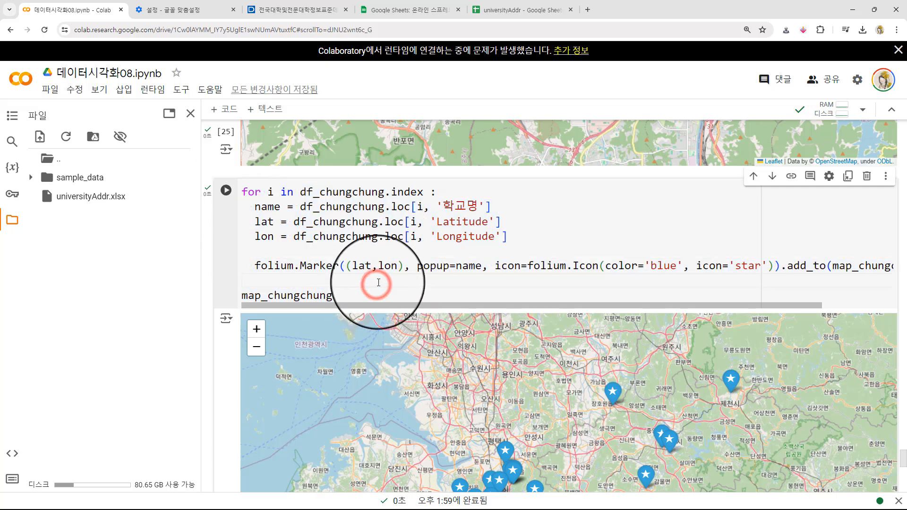
{"action": "left_click", "coordinate": [385, 233]}
{"action": "left_click_drag", "start_coordinate": [509, 238], "coordinate": [245, 211]}
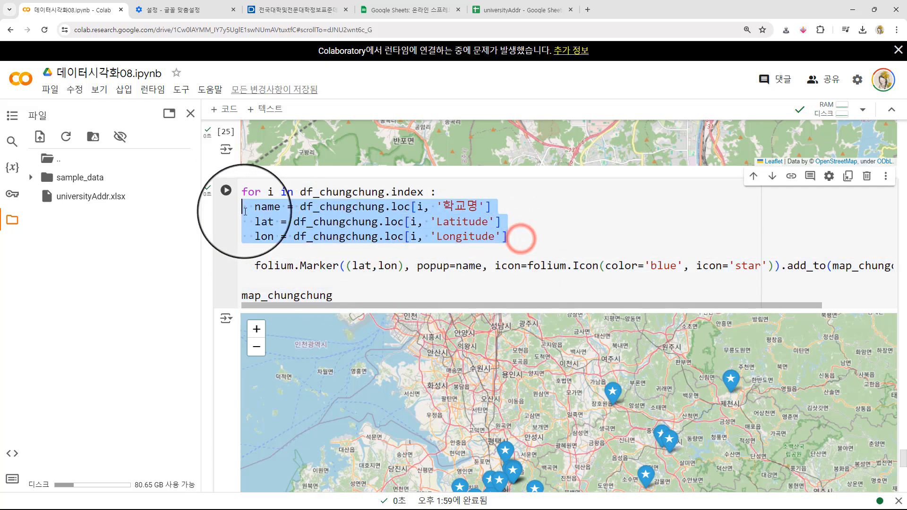
- Copy the 설립형태구분명 column heading from the df_chungchung table output
{"action": "scroll", "coordinate": [219, 254], "scroll_direction": "up", "scroll_amount": 10}
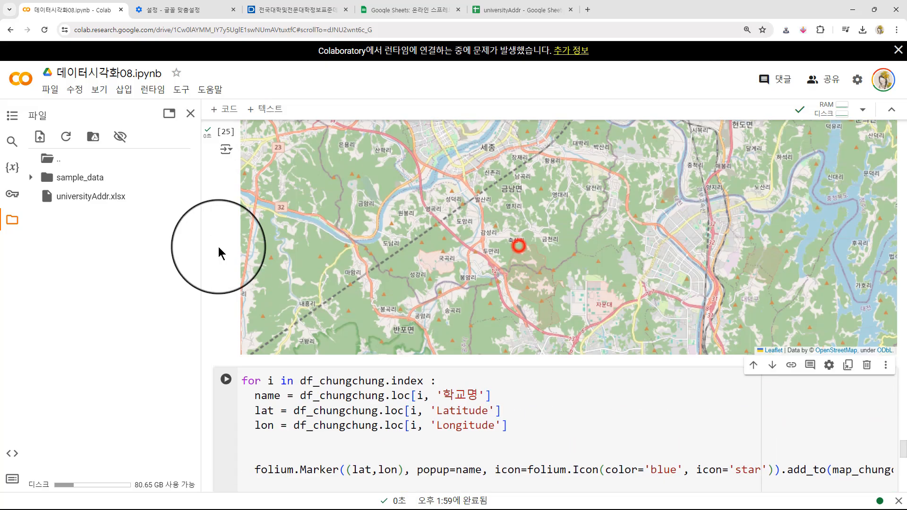
{"action": "scroll", "coordinate": [482, 254], "scroll_direction": "up", "scroll_amount": 15}
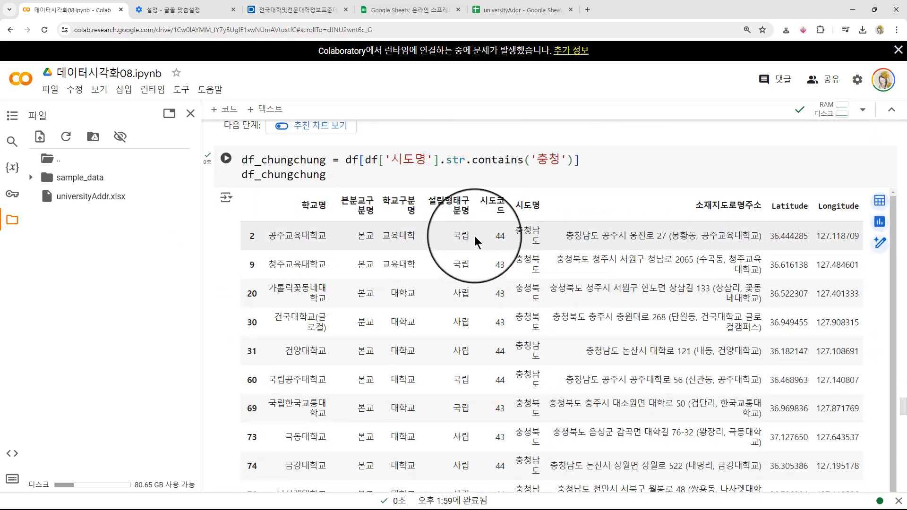
{"action": "left_click_drag", "start_coordinate": [468, 214], "coordinate": [429, 199]}
{"action": "key", "text": "ctrl+c"}
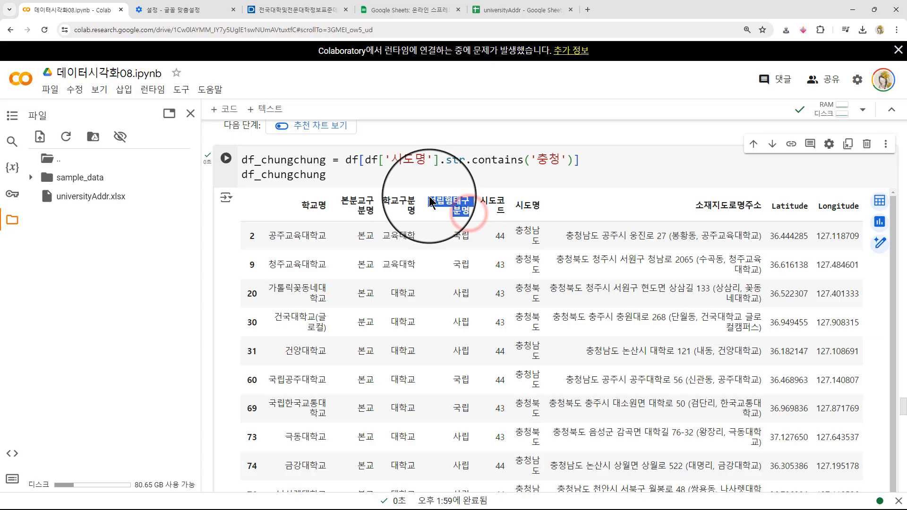
{"action": "left_click", "coordinate": [462, 207]}
- Add the line type = df_chungchung.loc[i, '설립형태구분명'] below the lon line of the Chungcheong marker loop
{"action": "scroll", "coordinate": [207, 307], "scroll_direction": "down", "scroll_amount": 1}
{"action": "scroll", "coordinate": [207, 308], "scroll_direction": "down", "scroll_amount": 20}
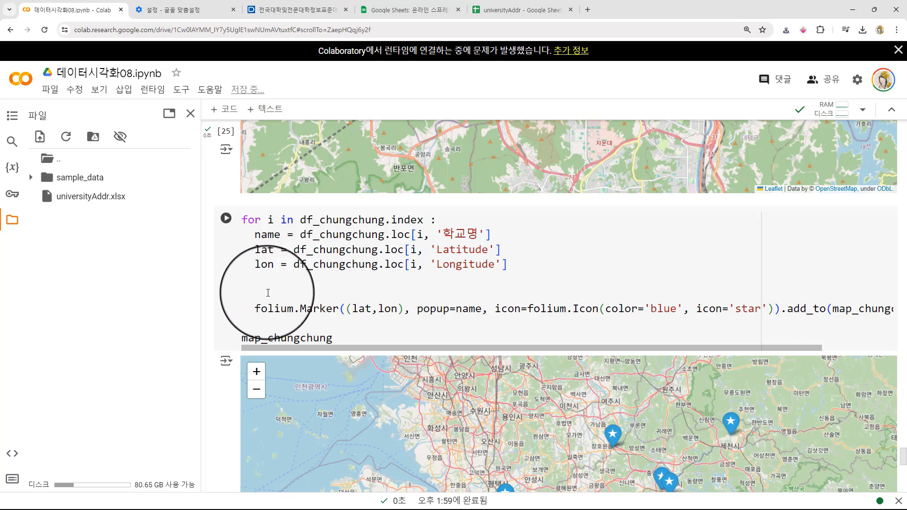
{"action": "left_click", "coordinate": [261, 284]}
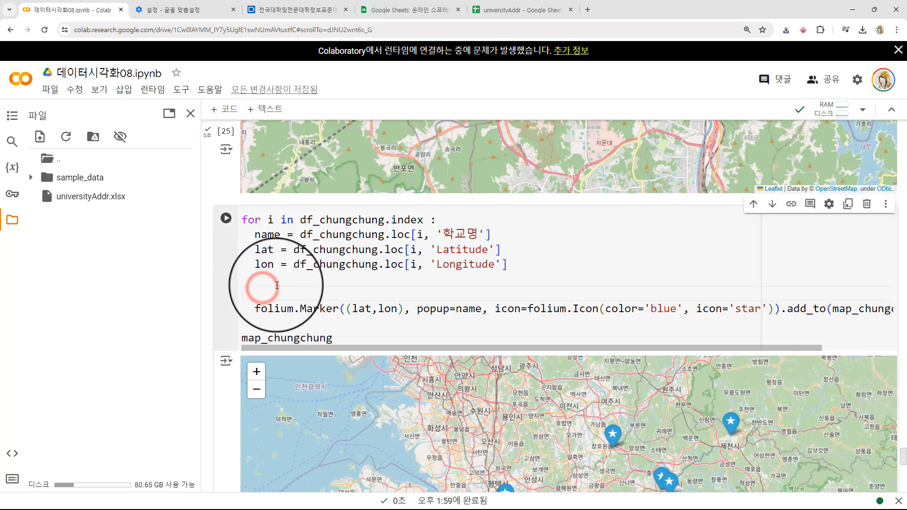
{"action": "key", "text": "Return"}
{"action": "key", "text": "Return"}
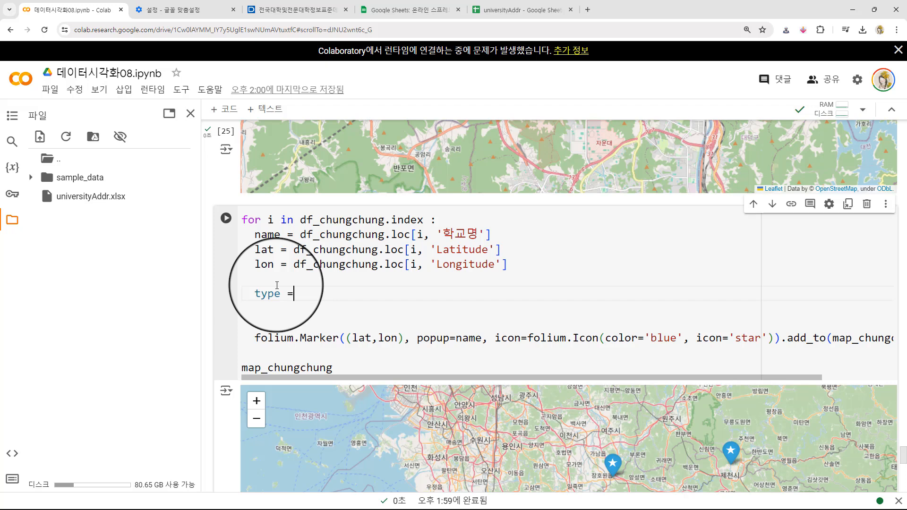
{"action": "type", "text": "type = df"}
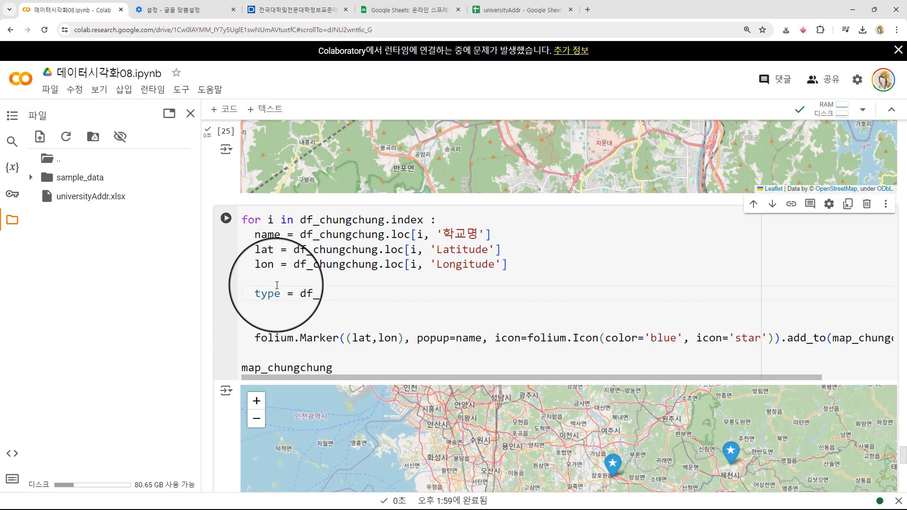
{"action": "type", "text": "_chungchung"}
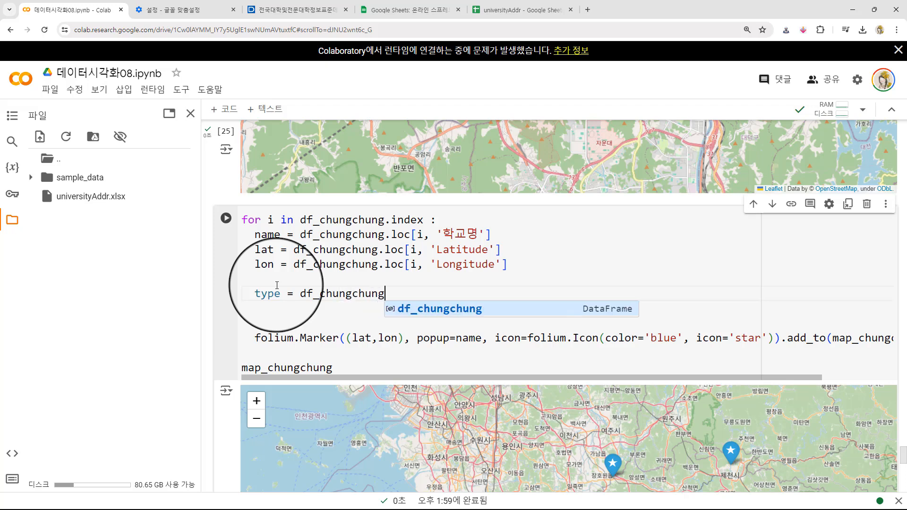
{"action": "type", "text": "."}
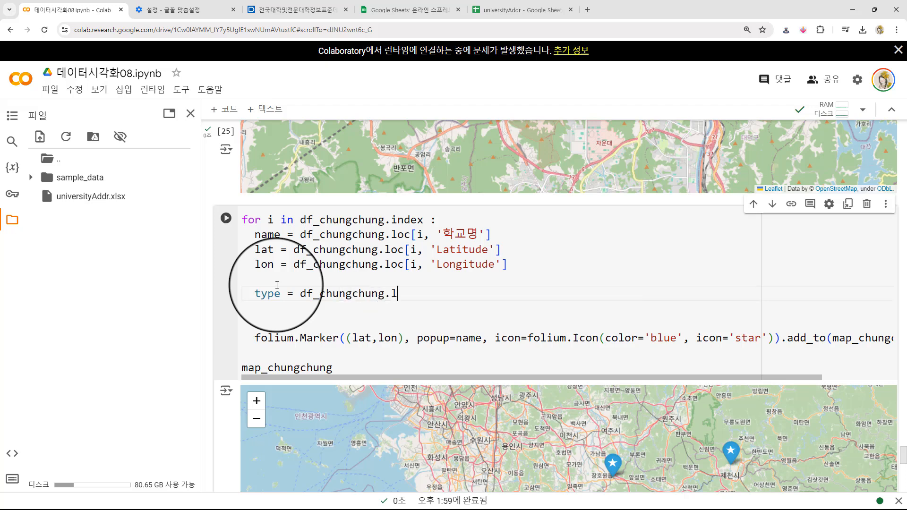
{"action": "type", "text": "loc[i, '"}
{"action": "key", "text": "ctrl+v"}
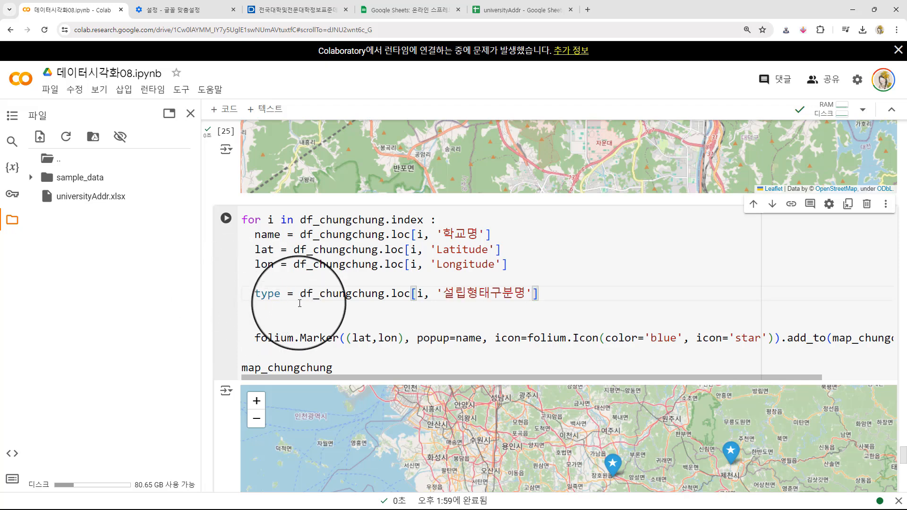
{"action": "left_click_drag", "start_coordinate": [280, 294], "coordinate": [255, 294]}
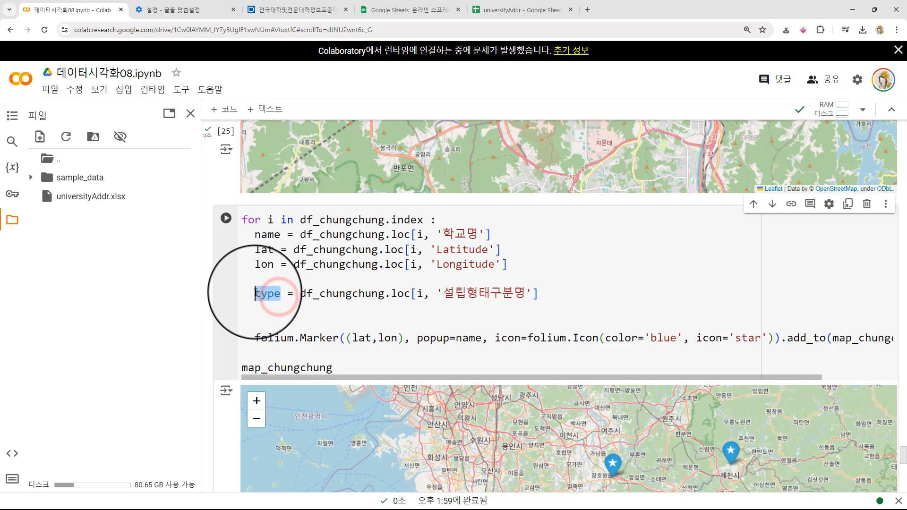
{"action": "left_click", "coordinate": [281, 294]}
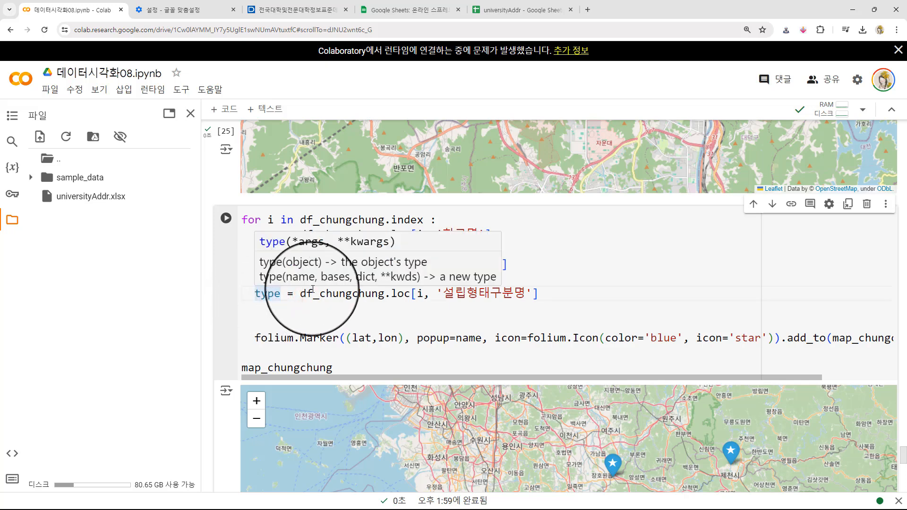
{"action": "left_click", "coordinate": [397, 287]}
{"action": "left_click", "coordinate": [255, 293]}
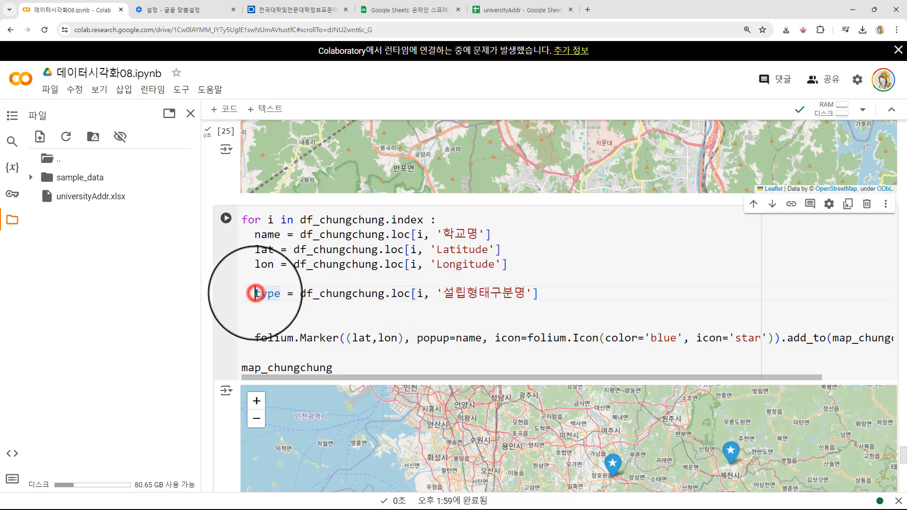
{"action": "left_click", "coordinate": [280, 313]}
- Below the type line, add an if branch for type =='국립' that sets icon_color = 'orange'
{"action": "key", "text": "Up"}
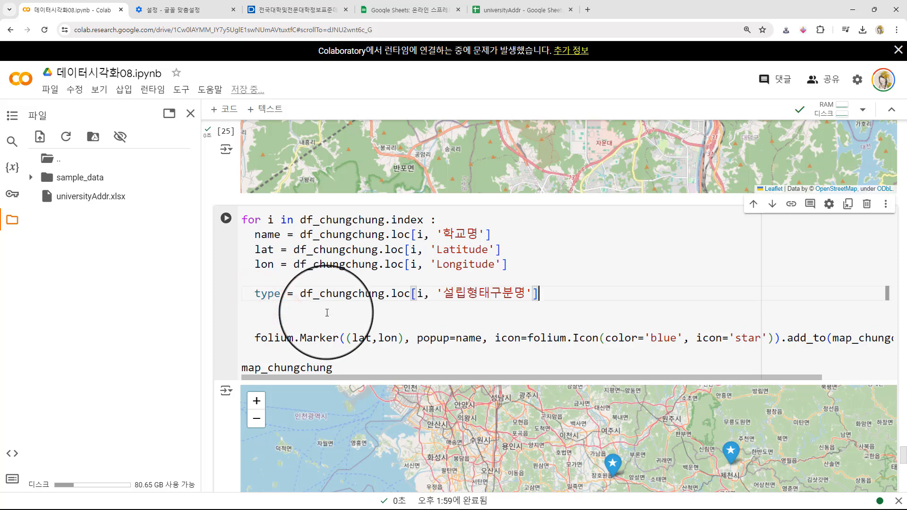
{"action": "key", "text": "Return"}
{"action": "key", "text": "Return"}
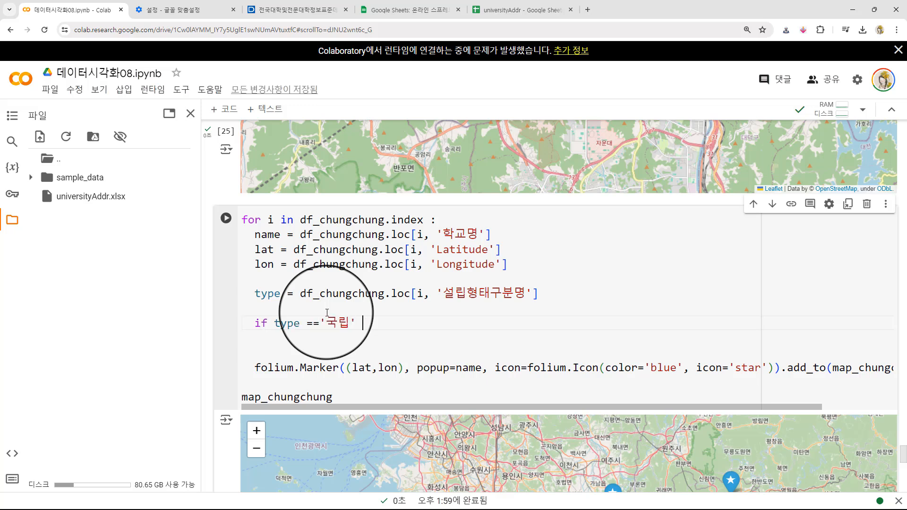
{"action": "key", "text": "Return"}
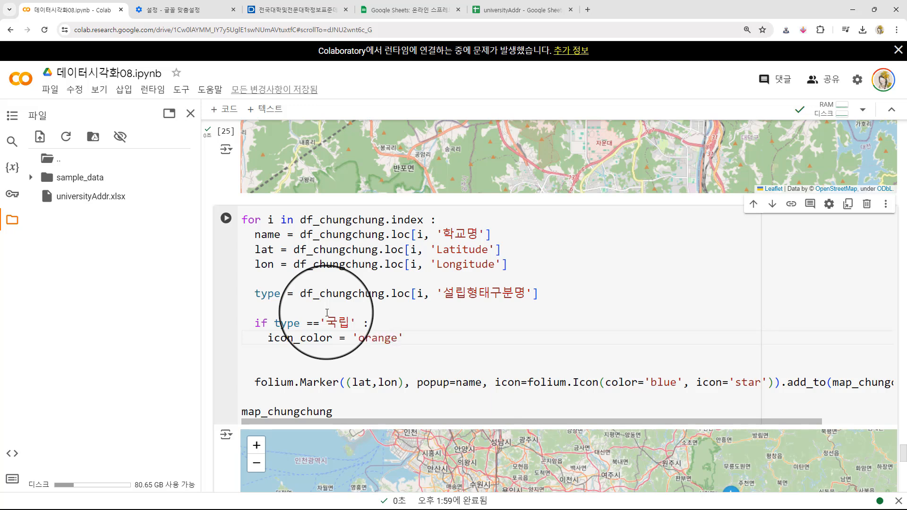
- Add an elif branch for type =='사립' that sets icon_color = 'green', and remove the surplus blank line beneath it
{"action": "key", "text": "Return"}
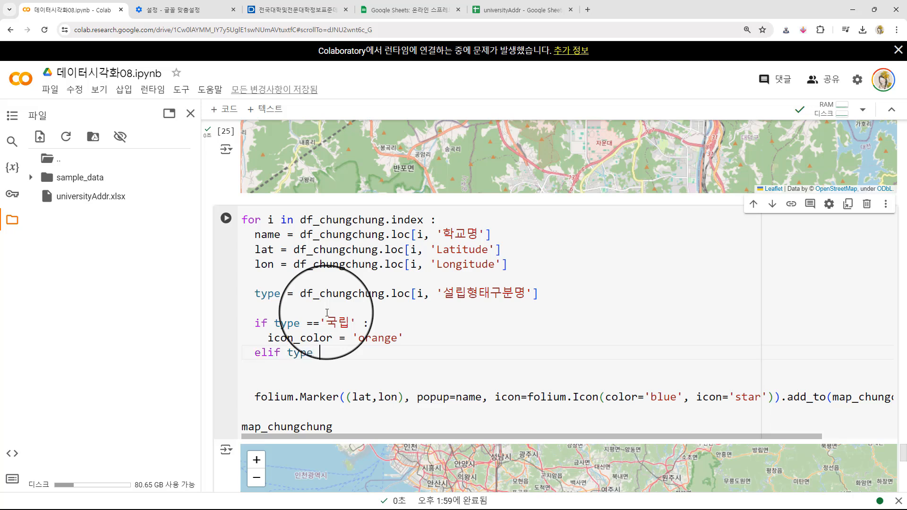
{"action": "type", "text": "사립' :"}
{"action": "key", "text": "Return"}
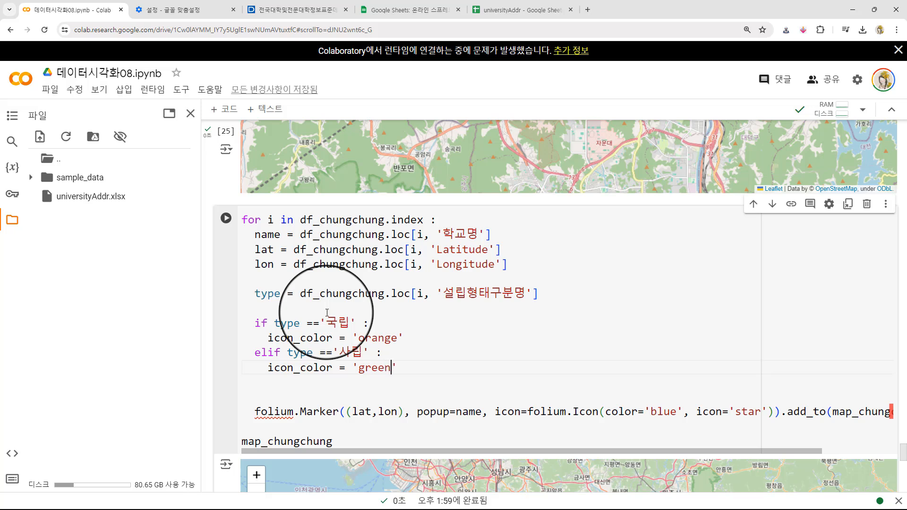
{"action": "key", "text": "Delete"}
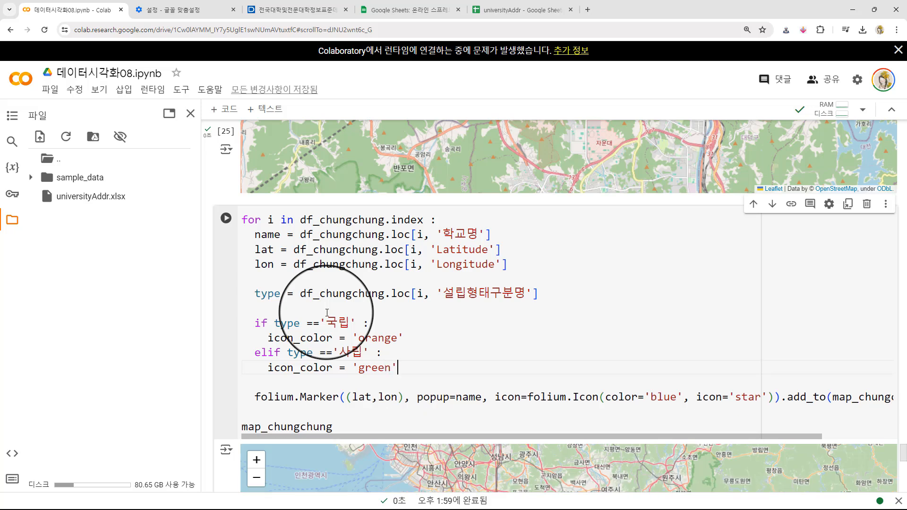
- Replace 'blue' with the icon_color variable as the color of folium.Icon in the folium.Marker line
{"action": "double_click", "coordinate": [649, 397]}
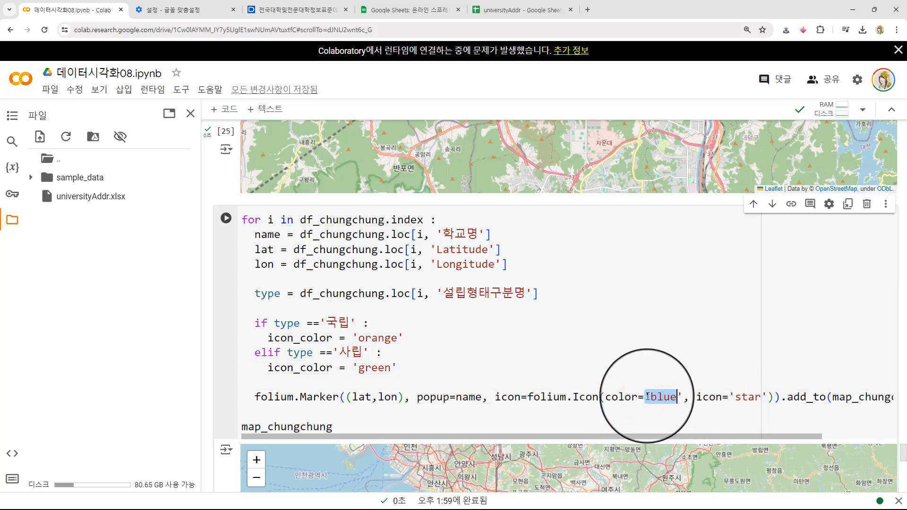
{"action": "left_click", "coordinate": [646, 397]}
{"action": "left_click_drag", "start_coordinate": [645, 397], "coordinate": [683, 397]}
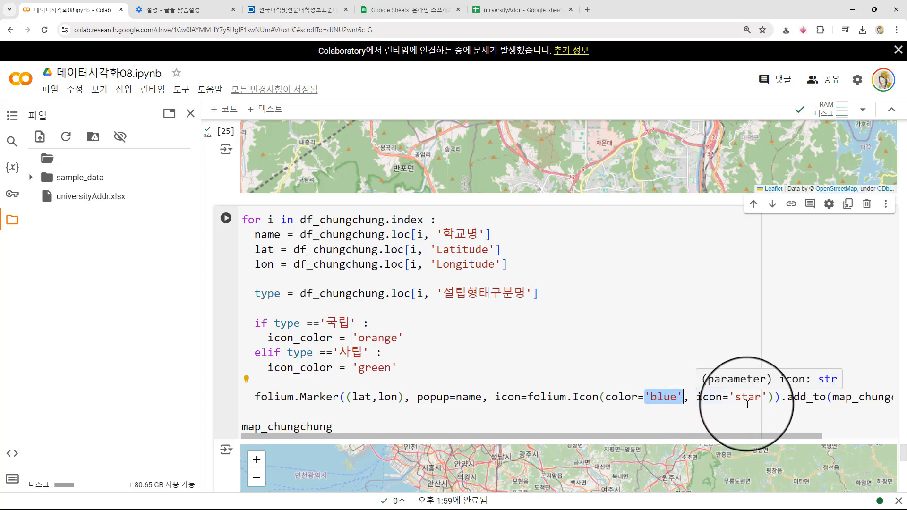
{"action": "left_click_drag", "start_coordinate": [331, 338], "coordinate": [262, 338]}
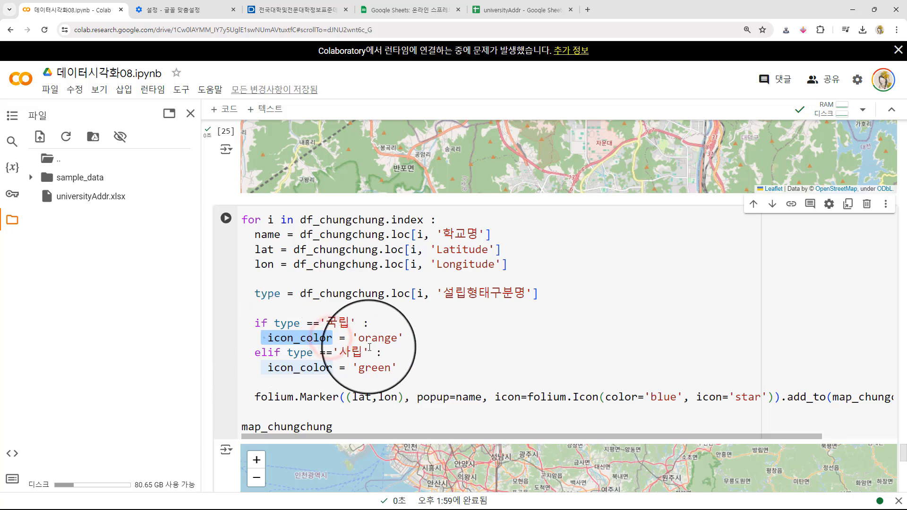
{"action": "left_click", "coordinate": [326, 338]}
{"action": "left_click", "coordinate": [379, 368]}
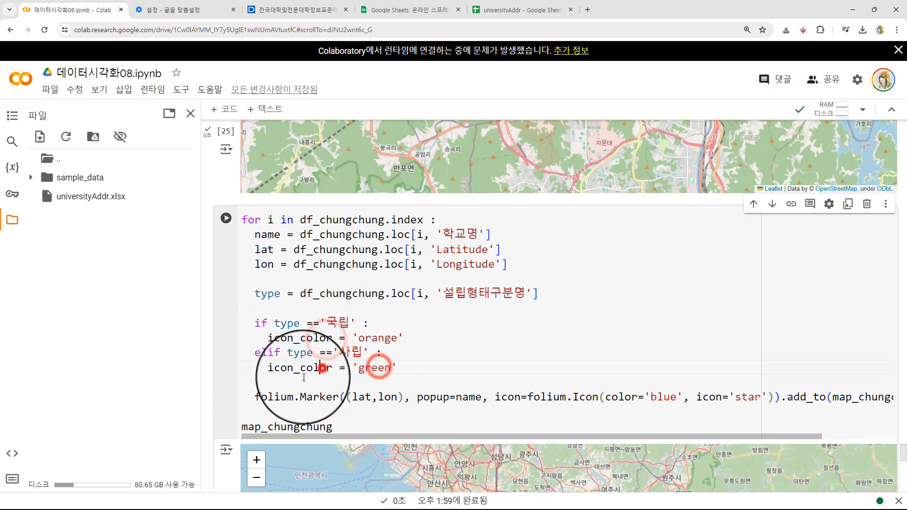
{"action": "left_click", "coordinate": [269, 369]}
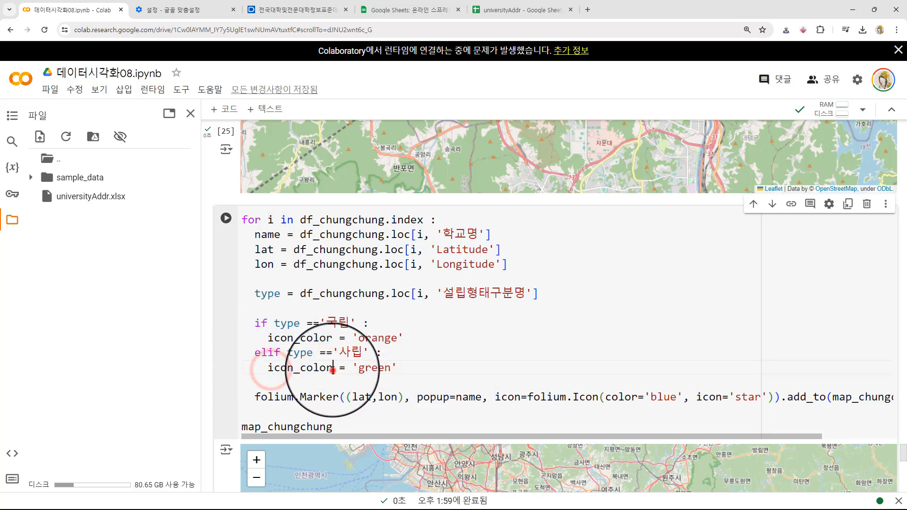
{"action": "double_click", "coordinate": [268, 369]}
{"action": "key", "text": "ctrl+c"}
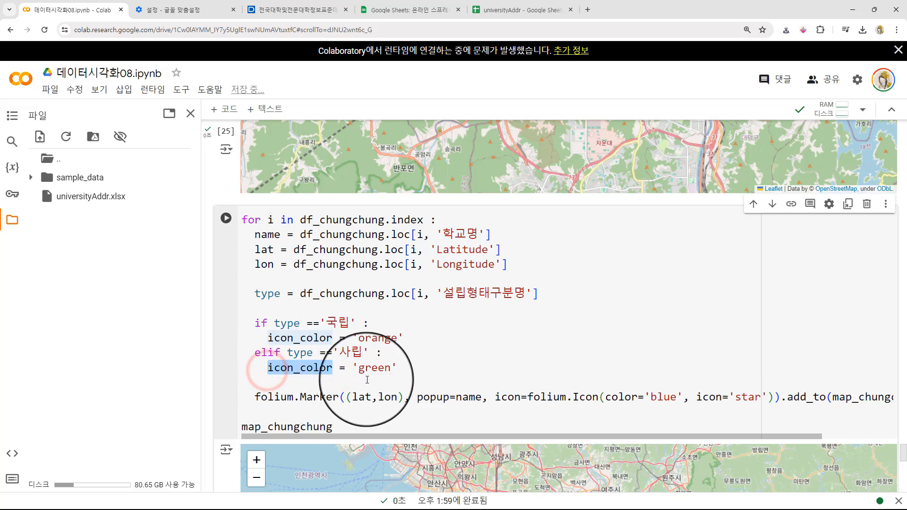
{"action": "left_click", "coordinate": [644, 397]}
{"action": "left_click_drag", "start_coordinate": [644, 397], "coordinate": [682, 398]}
{"action": "key", "text": "ctrl+v"}
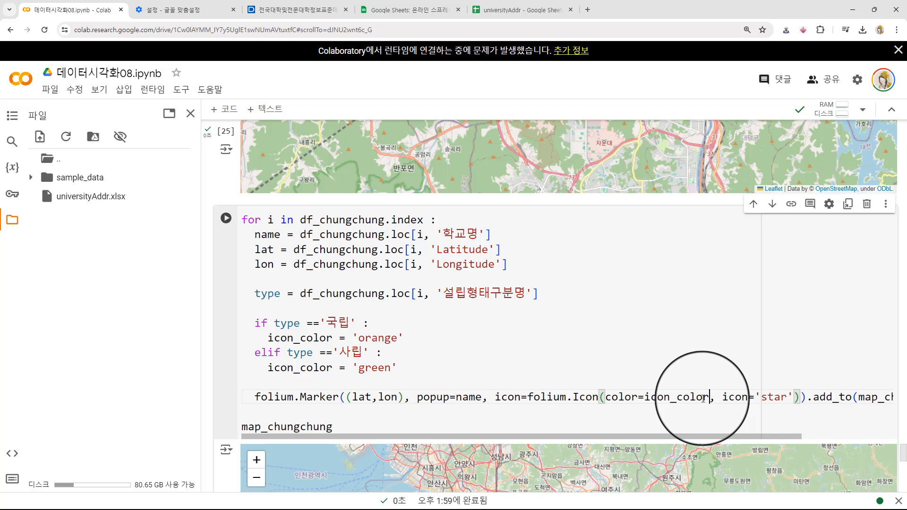
- Run the Chungcheong marker loop cell to draw map_chungchung with the icon_color markers
{"action": "mouse_move", "coordinate": [647, 435]}
{"action": "left_mouse_down"}
{"action": "mouse_move", "coordinate": [699, 437]}
{"action": "mouse_move", "coordinate": [588, 435]}
{"action": "left_mouse_up"}
{"action": "left_click", "coordinate": [518, 350]}
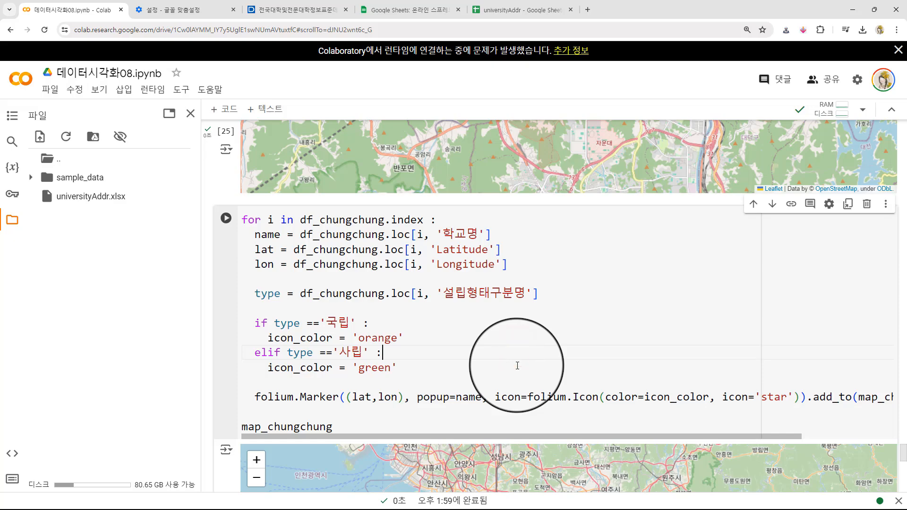
{"action": "key", "text": "shift+Return"}
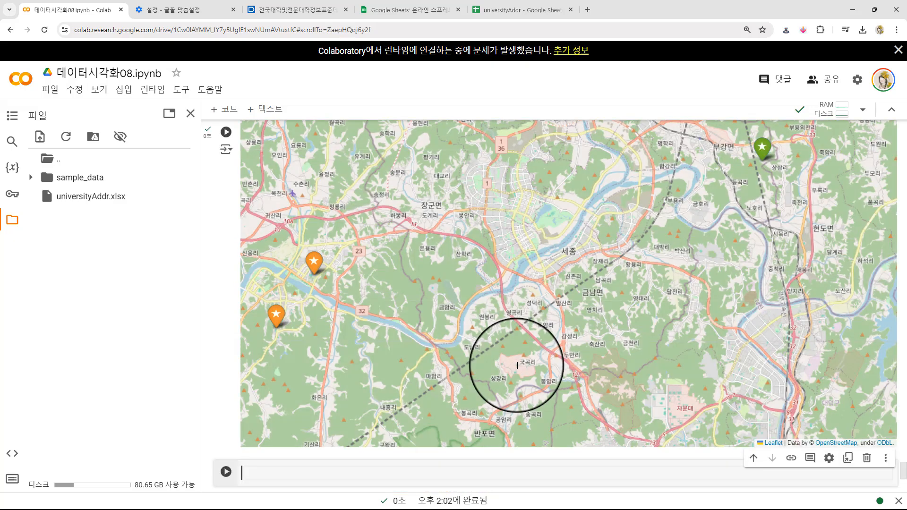
- Examine the distribution of orange and green university markers across the Chungcheong region on the rendered map
{"action": "scroll", "coordinate": [562, 264], "scroll_direction": "down", "scroll_amount": 1}
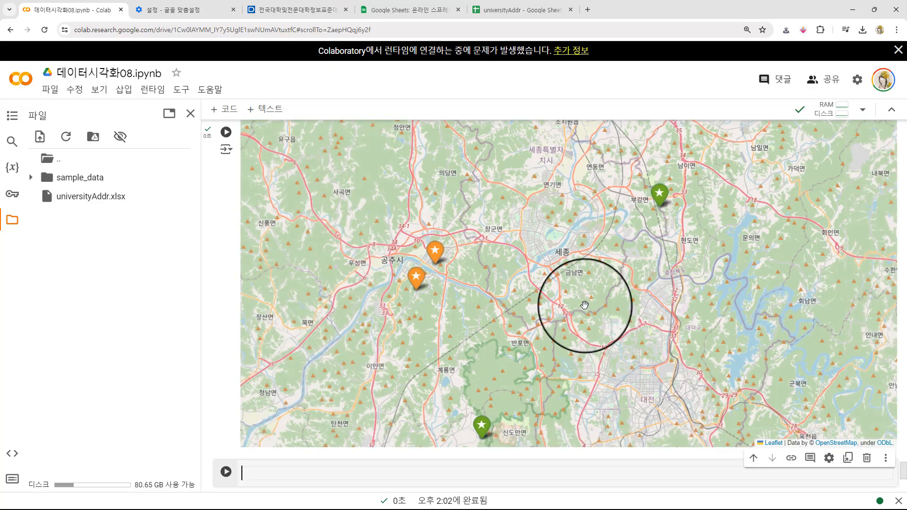
{"action": "scroll", "coordinate": [582, 294], "scroll_direction": "down", "scroll_amount": 1}
{"action": "scroll", "coordinate": [582, 293], "scroll_direction": "down", "scroll_amount": 1}
{"action": "scroll", "coordinate": [585, 272], "scroll_direction": "up", "scroll_amount": 1}
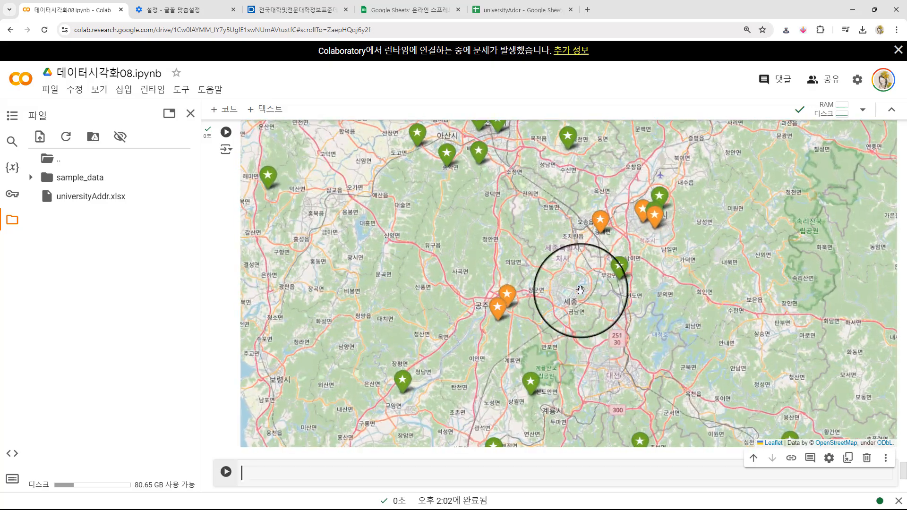
{"action": "scroll", "coordinate": [606, 222], "scroll_direction": "up", "scroll_amount": 1}
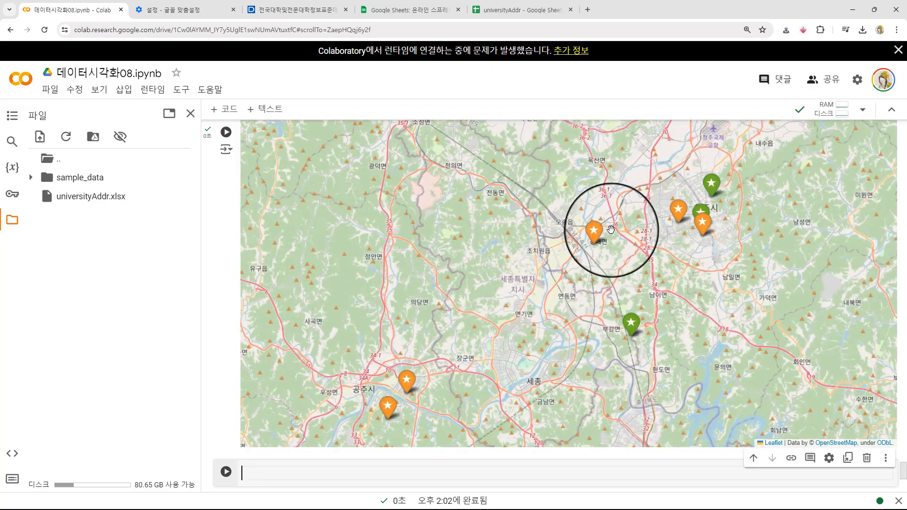
{"action": "scroll", "coordinate": [612, 273], "scroll_direction": "down", "scroll_amount": 1}
{"action": "scroll", "coordinate": [617, 264], "scroll_direction": "down", "scroll_amount": 1}
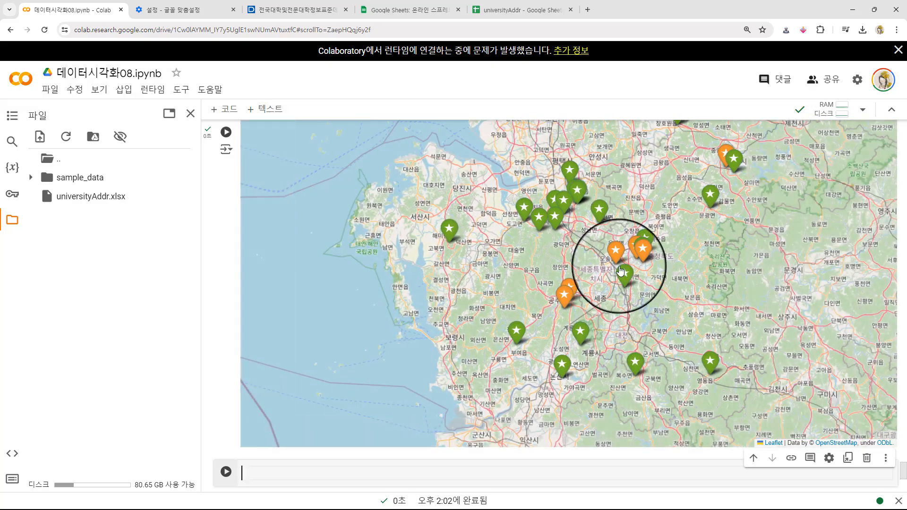
{"action": "scroll", "coordinate": [501, 249], "scroll_direction": "up", "scroll_amount": 2}
{"action": "left_click_drag", "start_coordinate": [501, 249], "coordinate": [426, 331]}
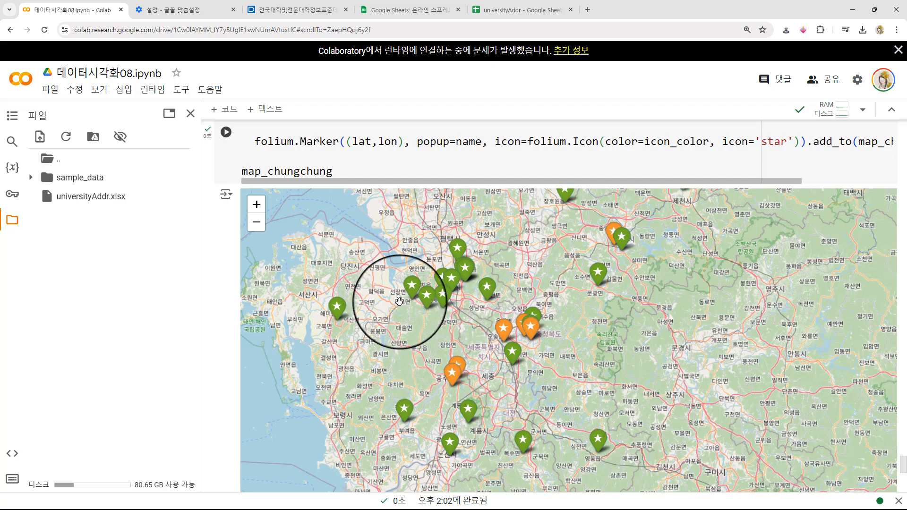
{"action": "mouse_move", "coordinate": [638, 324]}
{"action": "left_mouse_down"}
{"action": "mouse_move", "coordinate": [729, 442]}
{"action": "mouse_move", "coordinate": [628, 341]}
{"action": "mouse_move", "coordinate": [649, 329]}
{"action": "left_mouse_up"}
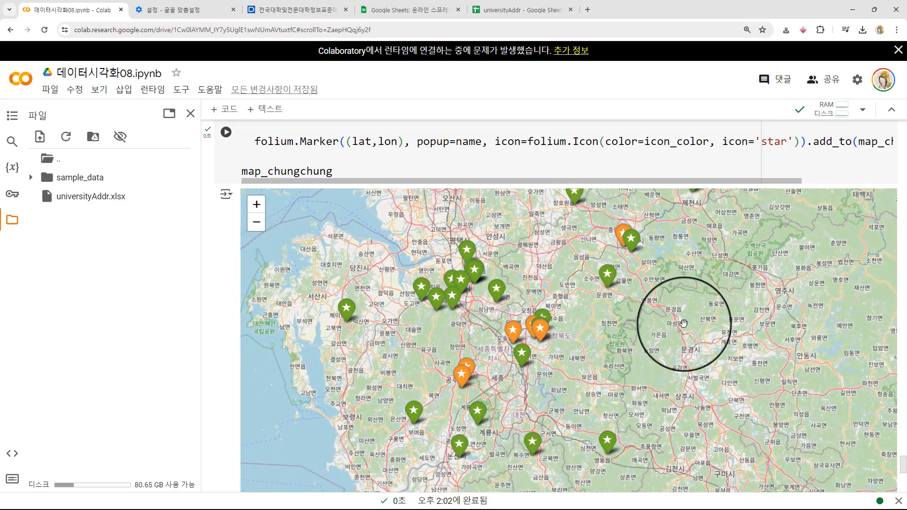
{"action": "left_click", "coordinate": [685, 324]}
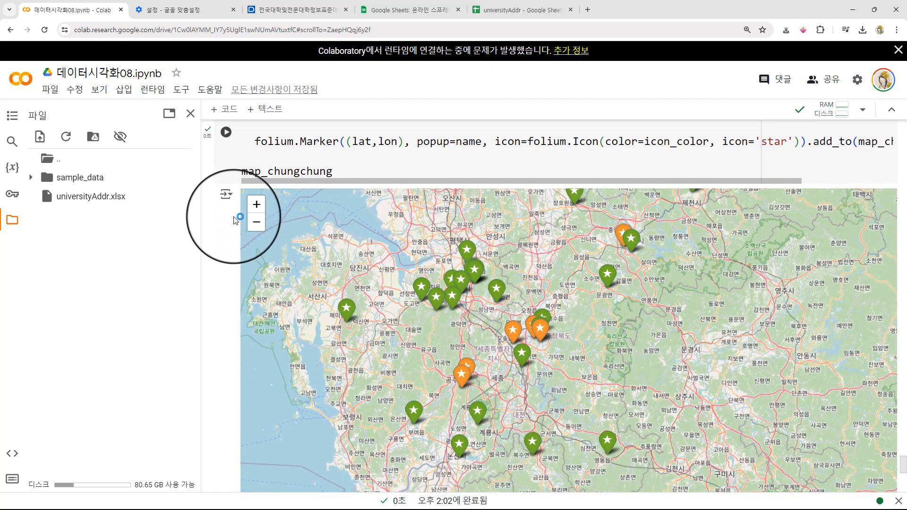
- Review the marker loop's type conditions and icon_color assignments against the markers on the Chungcheong map
{"action": "scroll", "coordinate": [226, 179], "scroll_direction": "up", "scroll_amount": 6}
{"action": "scroll", "coordinate": [217, 236], "scroll_direction": "down", "scroll_amount": 1}
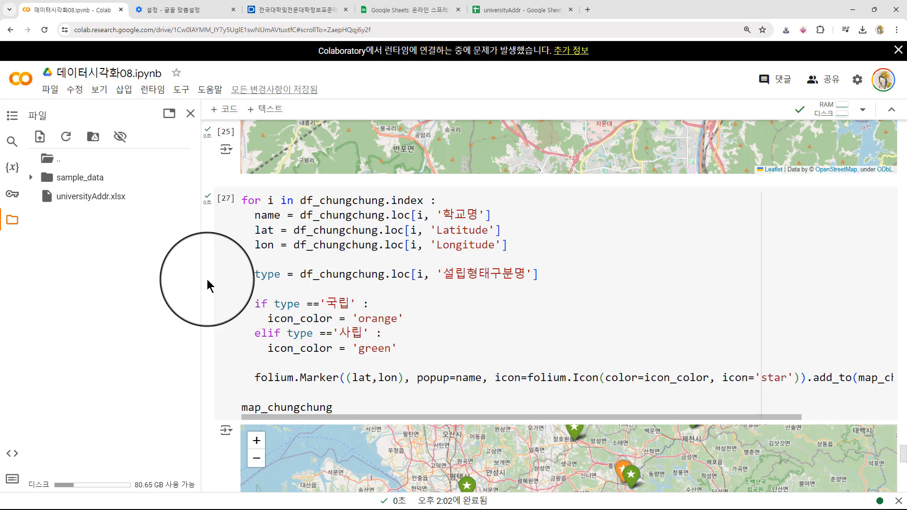
{"action": "left_click", "coordinate": [337, 228]}
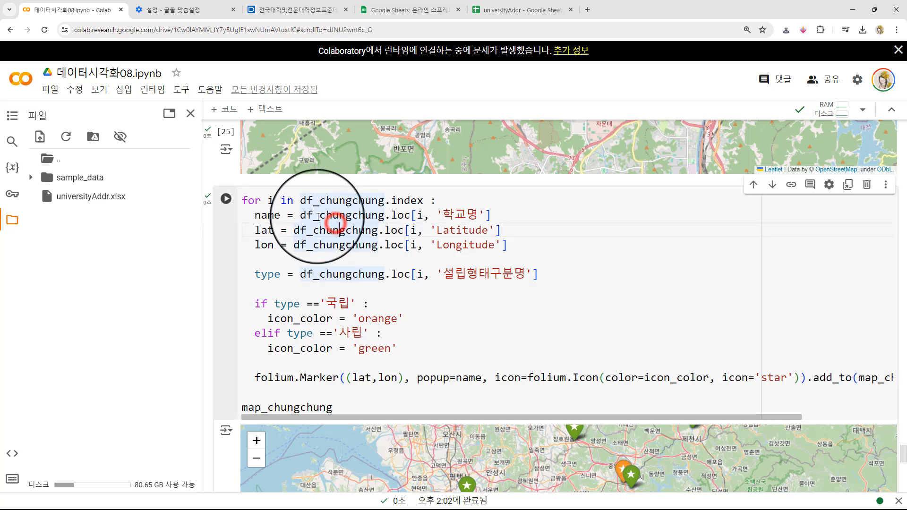
{"action": "left_click", "coordinate": [349, 347]}
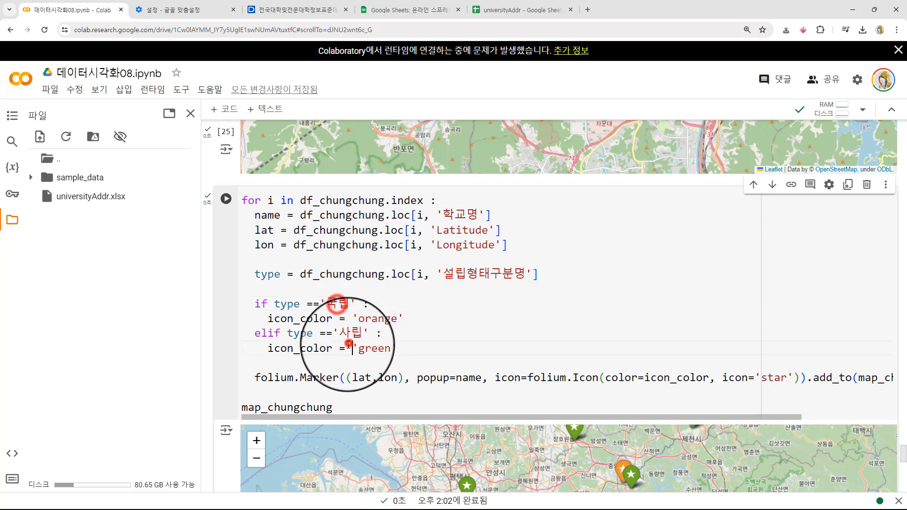
{"action": "double_click", "coordinate": [349, 347]}
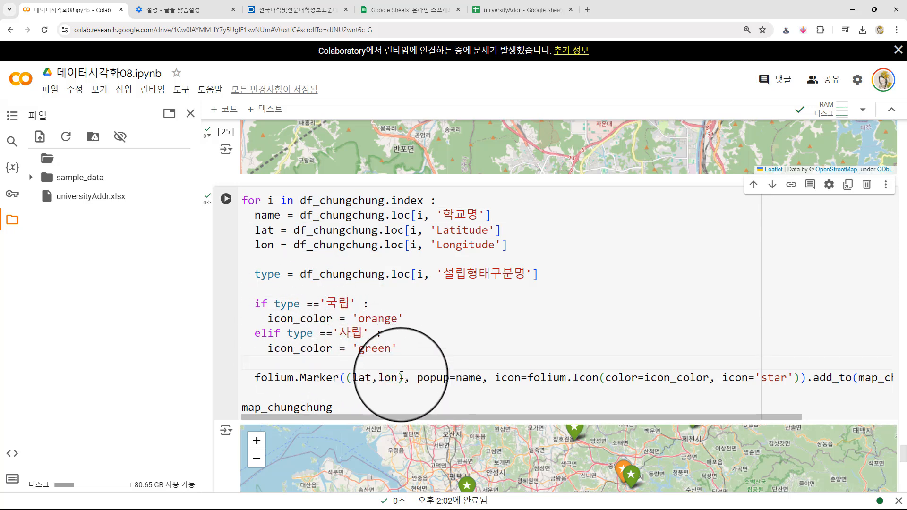
{"action": "left_click_drag", "start_coordinate": [401, 351], "coordinate": [233, 313]}
{"action": "left_click", "coordinate": [421, 339]}
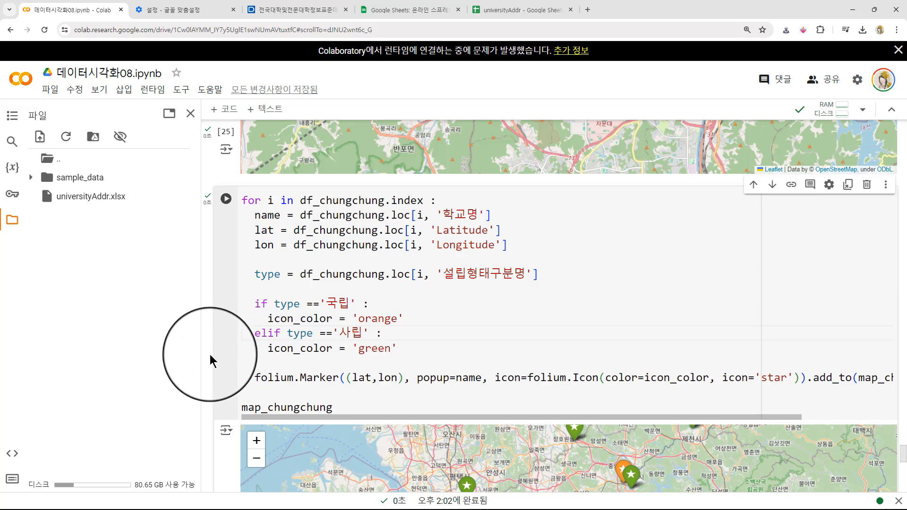
{"action": "scroll", "coordinate": [210, 354], "scroll_direction": "down", "scroll_amount": 6}
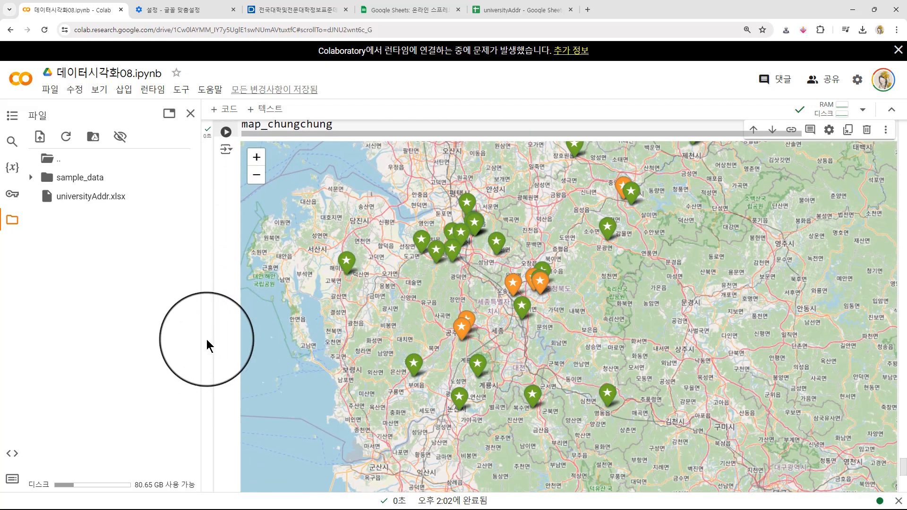